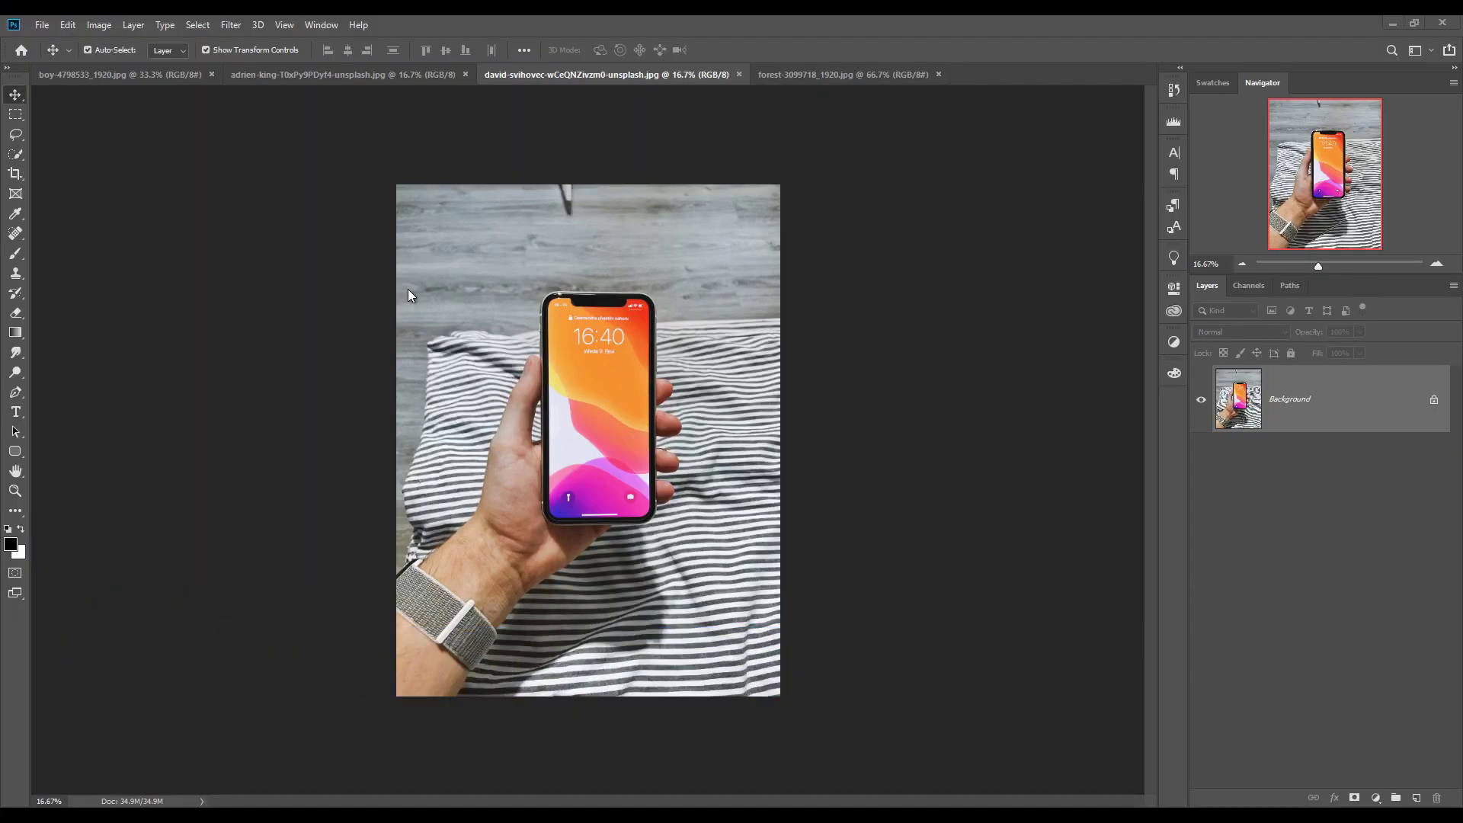
# Create a new 1280 x 720 px document at 300 ppi in RGB Color with a white background
pyautogui.click(42, 25)
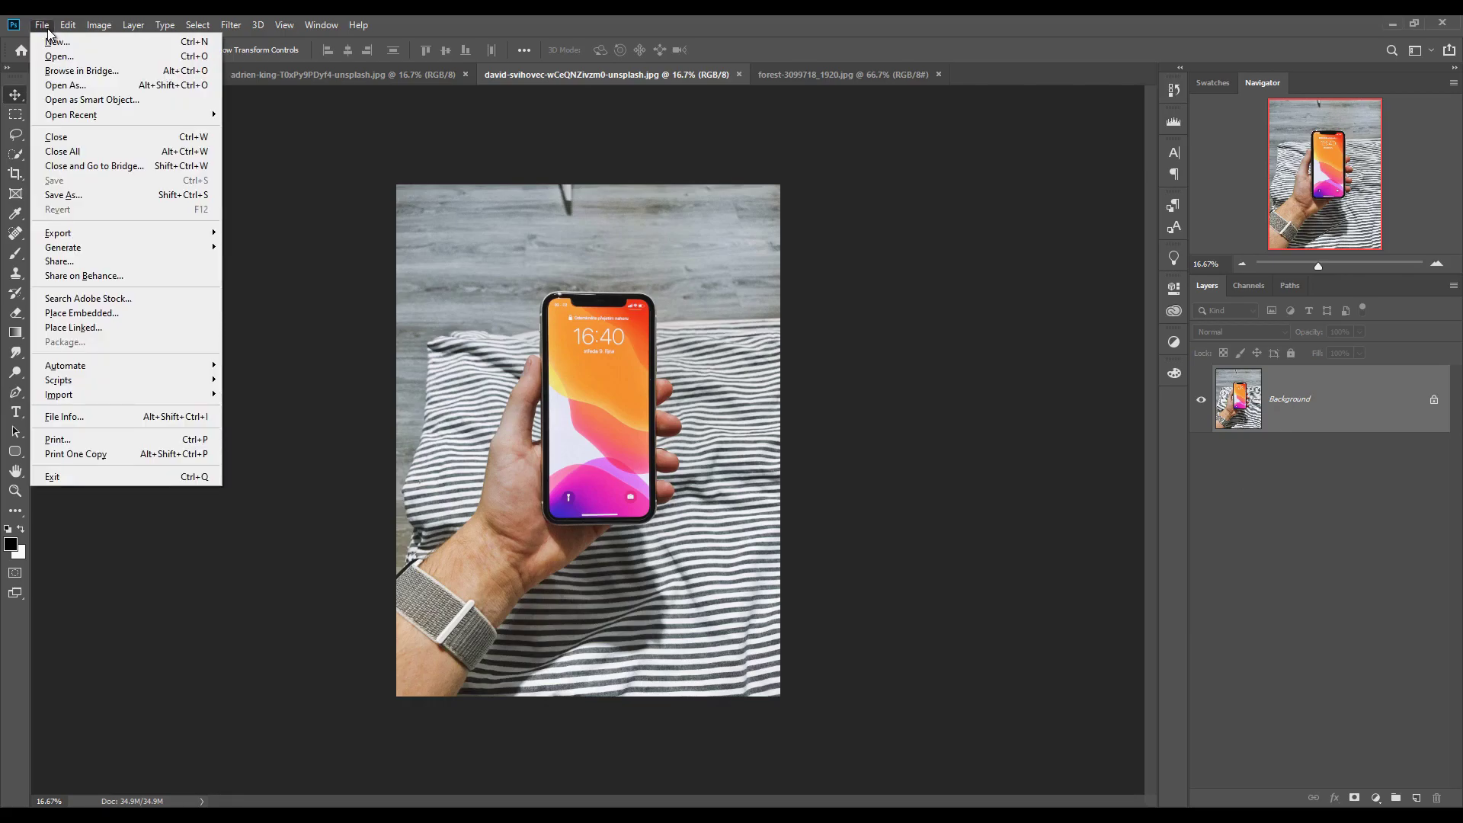
pyautogui.click(57, 42)
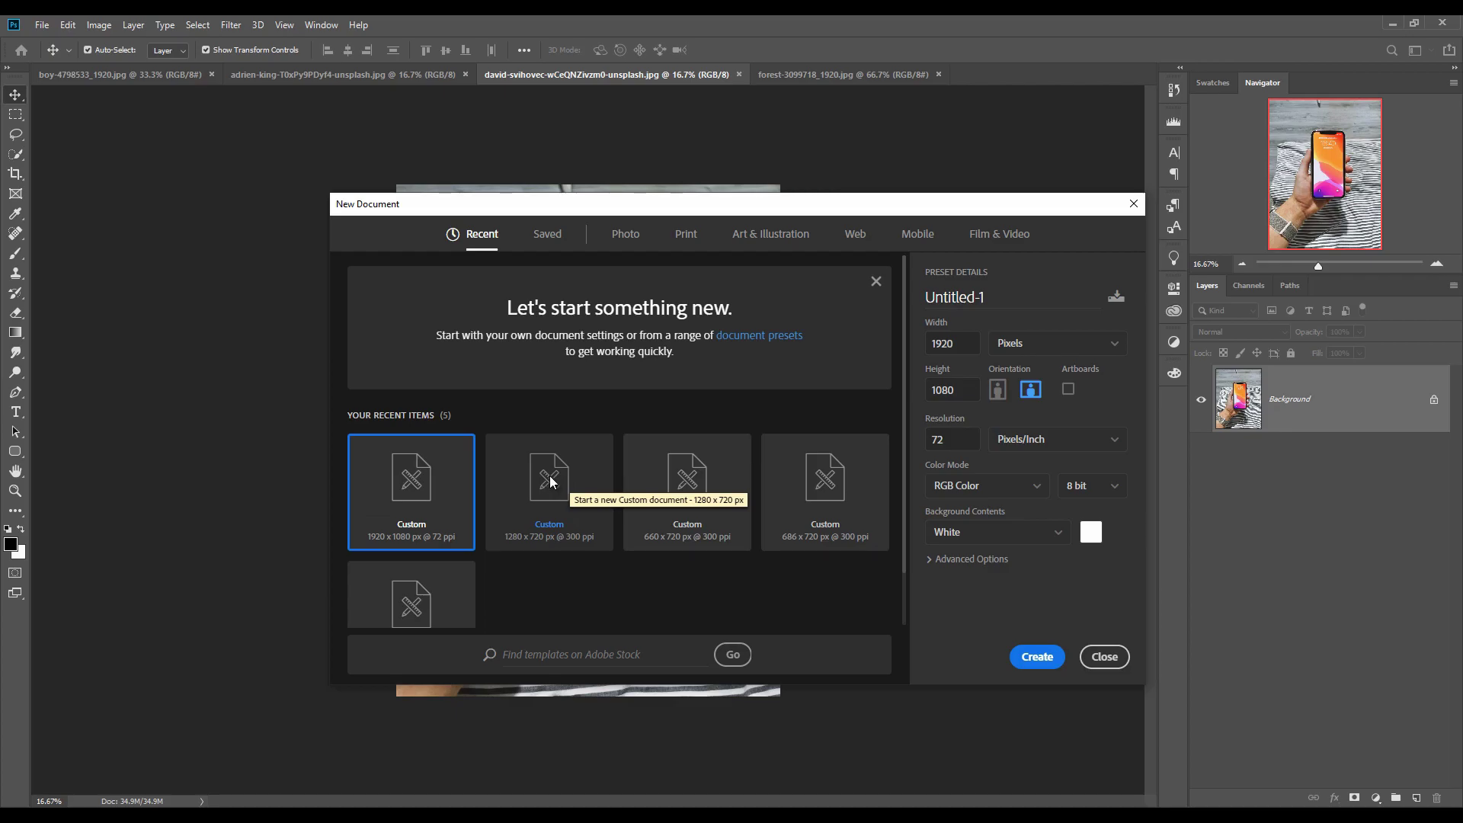
pyautogui.click(552, 484)
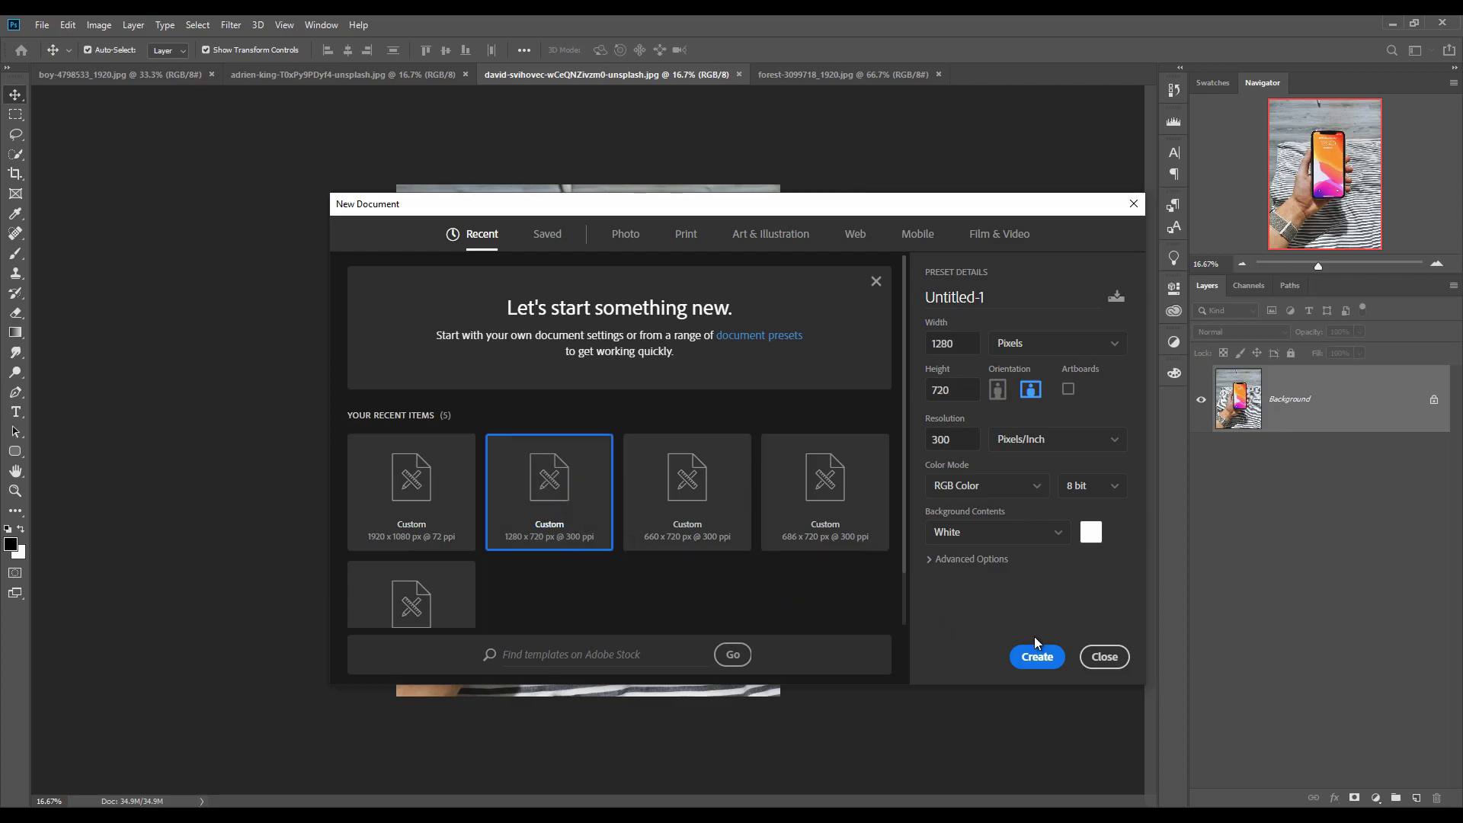
pyautogui.click(1036, 657)
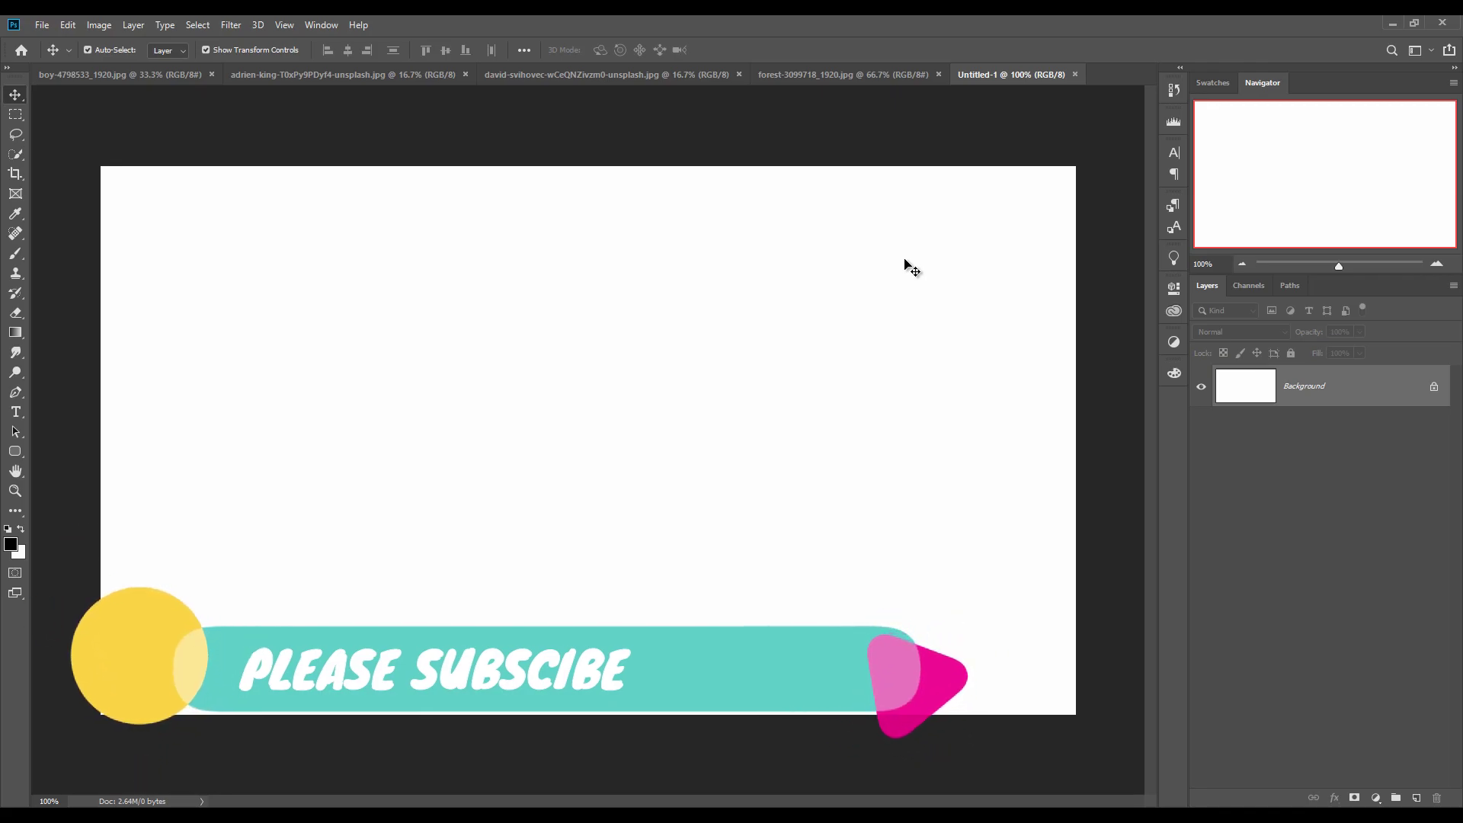
# In the handheld phone photo, start a Pen tool path along the phone's bottom edge and around its lower-left corner
pyautogui.click(564, 79)
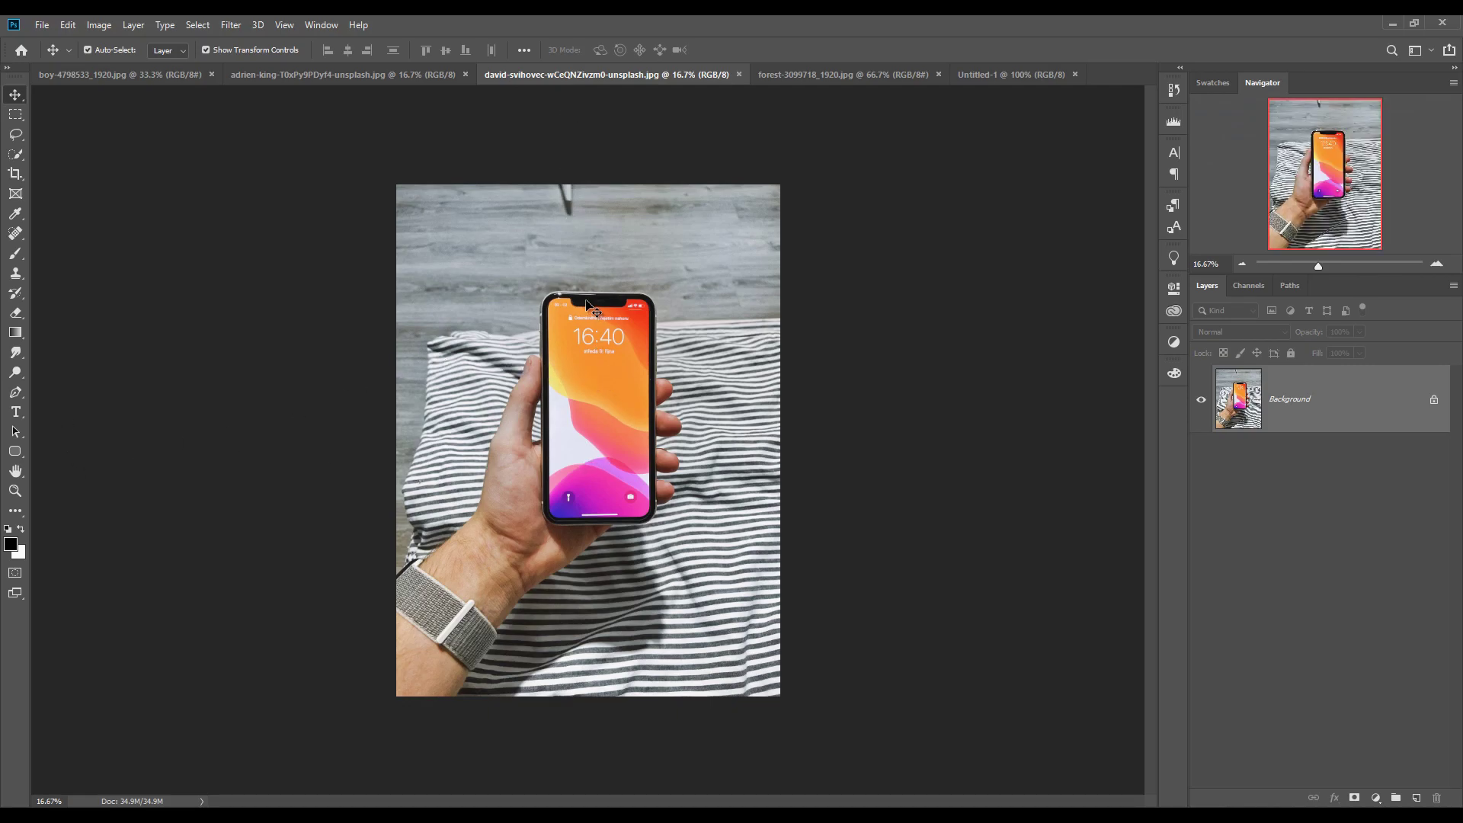
pyautogui.click(15, 393)
pyautogui.click(104, 393)
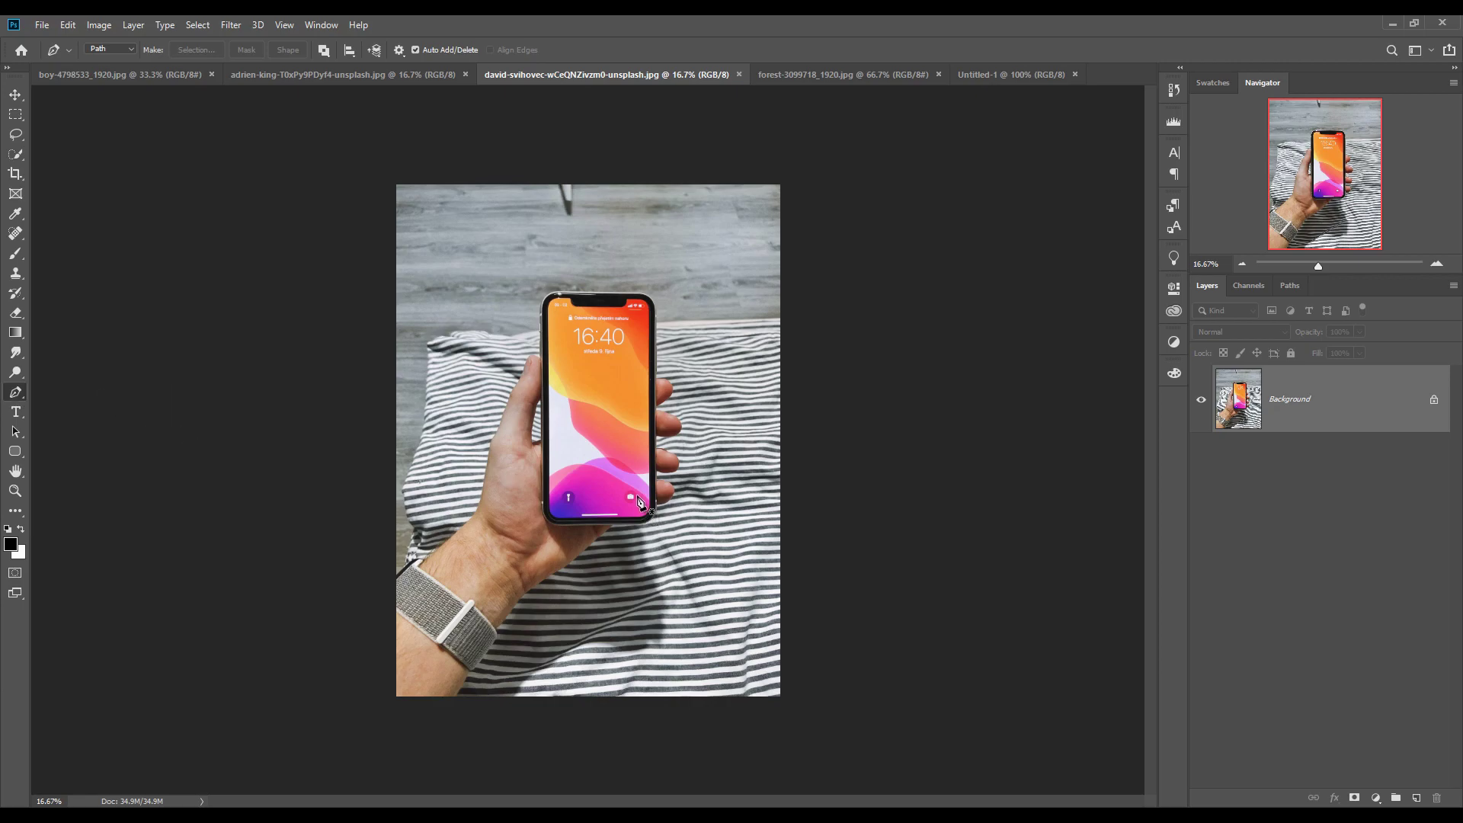
pyautogui.scroll(5, 638, 501)
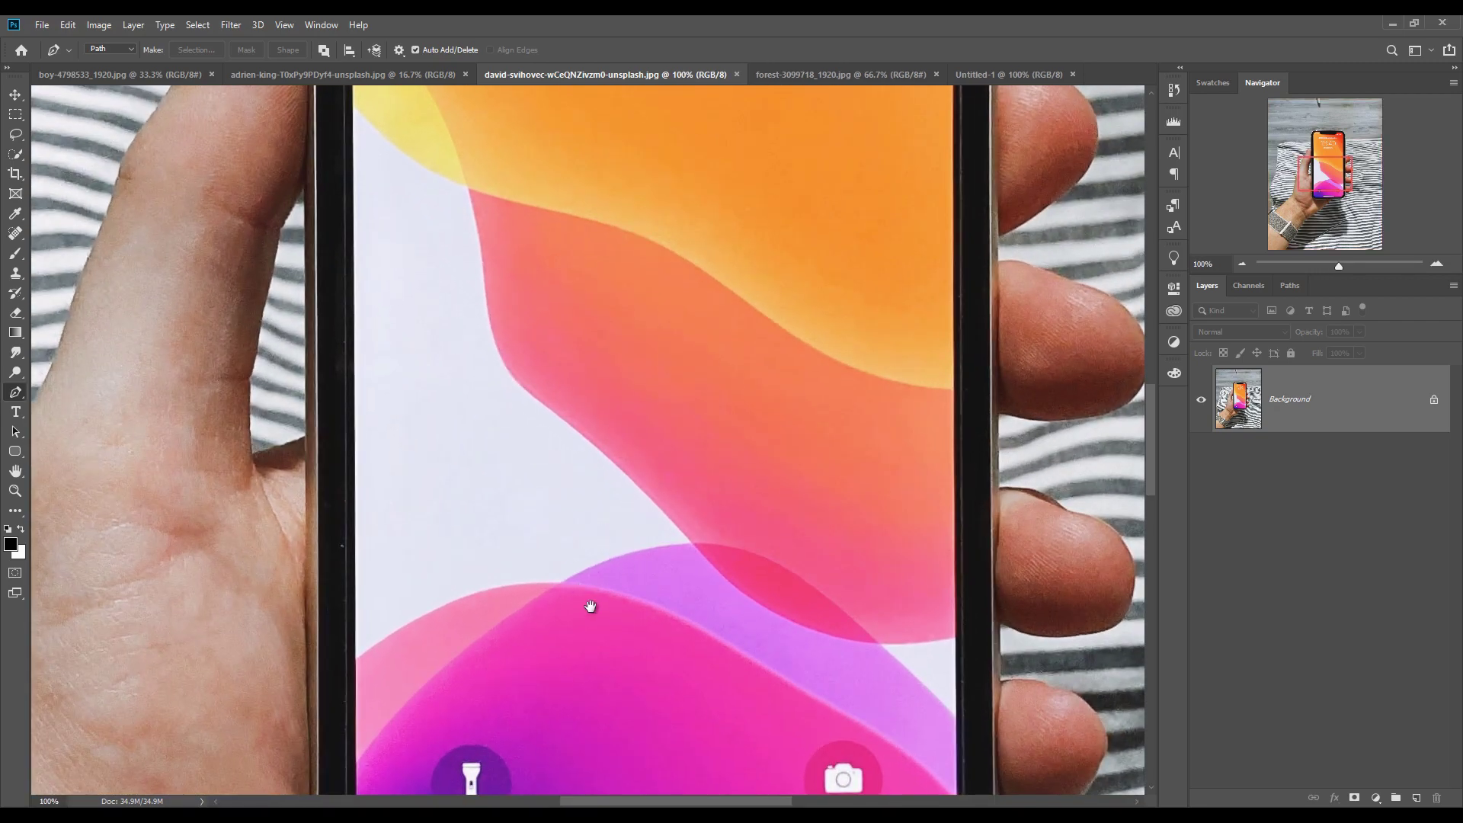
pyautogui.moveTo(591, 606); pyautogui.dragTo(698, 129)
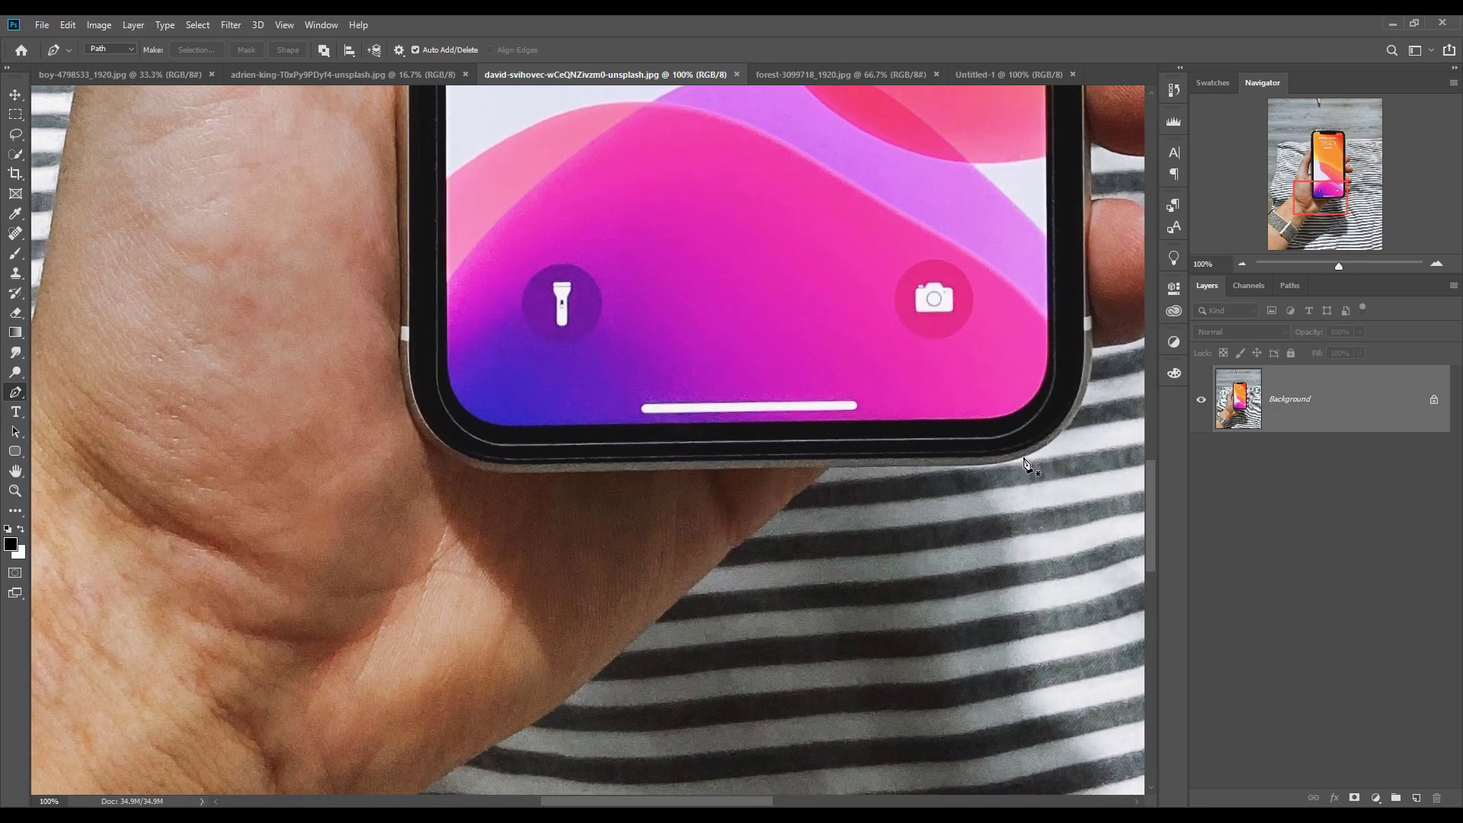
pyautogui.click(994, 463)
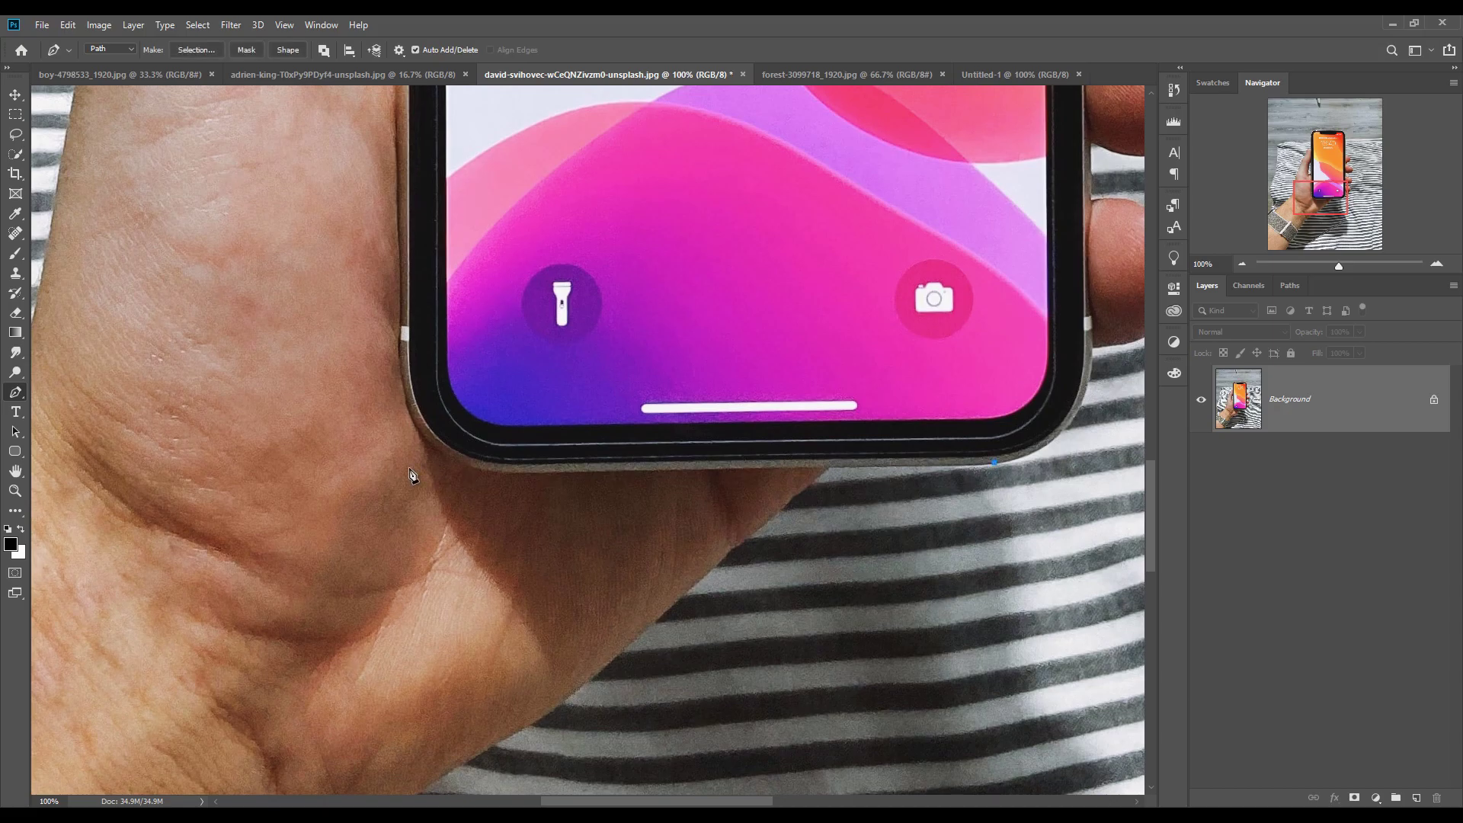
pyautogui.click(492, 473)
pyautogui.click(404, 335)
# Continue the Pen path up the phone's left side and around its upper-left corner
pyautogui.scroll(10, 457, 381)
pyautogui.click(499, 674)
pyautogui.click(493, 292)
pyautogui.click(491, 201)
pyautogui.click(491, 151)
pyautogui.click(490, 97)
pyautogui.scroll(5, 518, 305)
pyautogui.click(532, 290)
pyautogui.click(606, 236)
# Trace the phone's top edge, right side and lower-right corner to complete the Pen outline
pyautogui.click(1120, 244)
pyautogui.hscroll(6, 1120, 252)
pyautogui.scroll(2, 1120, 251)
pyautogui.moveTo(770, 440); pyautogui.dragTo(762, 512)
pyautogui.scroll(-15, 771, 448)
pyautogui.click(802, 349)
pyautogui.click(805, 411)
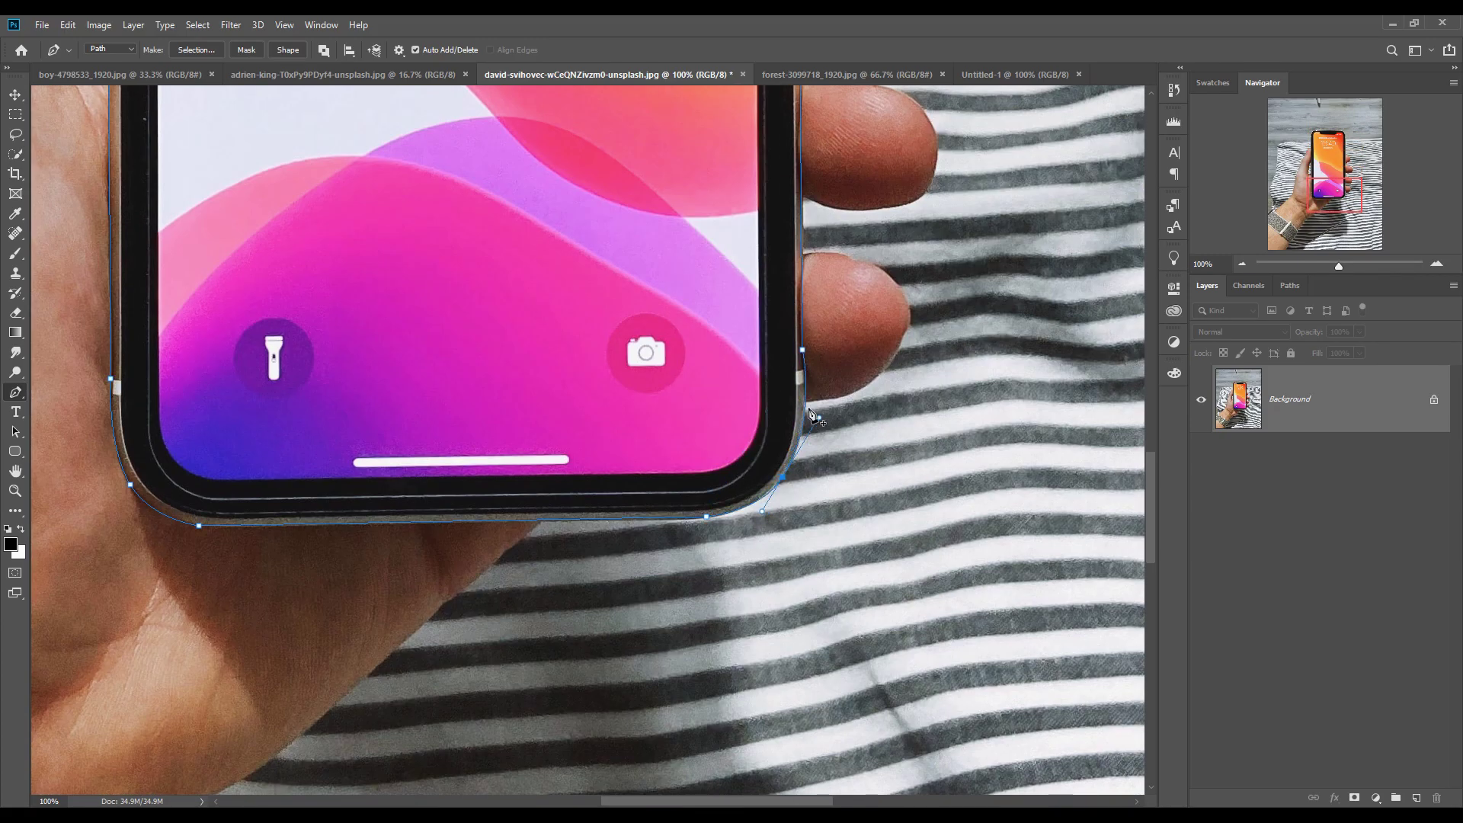
pyautogui.keyDown('ctrl'); pyautogui.click(784, 476); pyautogui.keyUp('ctrl')
# Convert the phone path into a new anti-aliased selection with a feather radius of 0 pixels
pyautogui.scroll(-3, 789, 420)
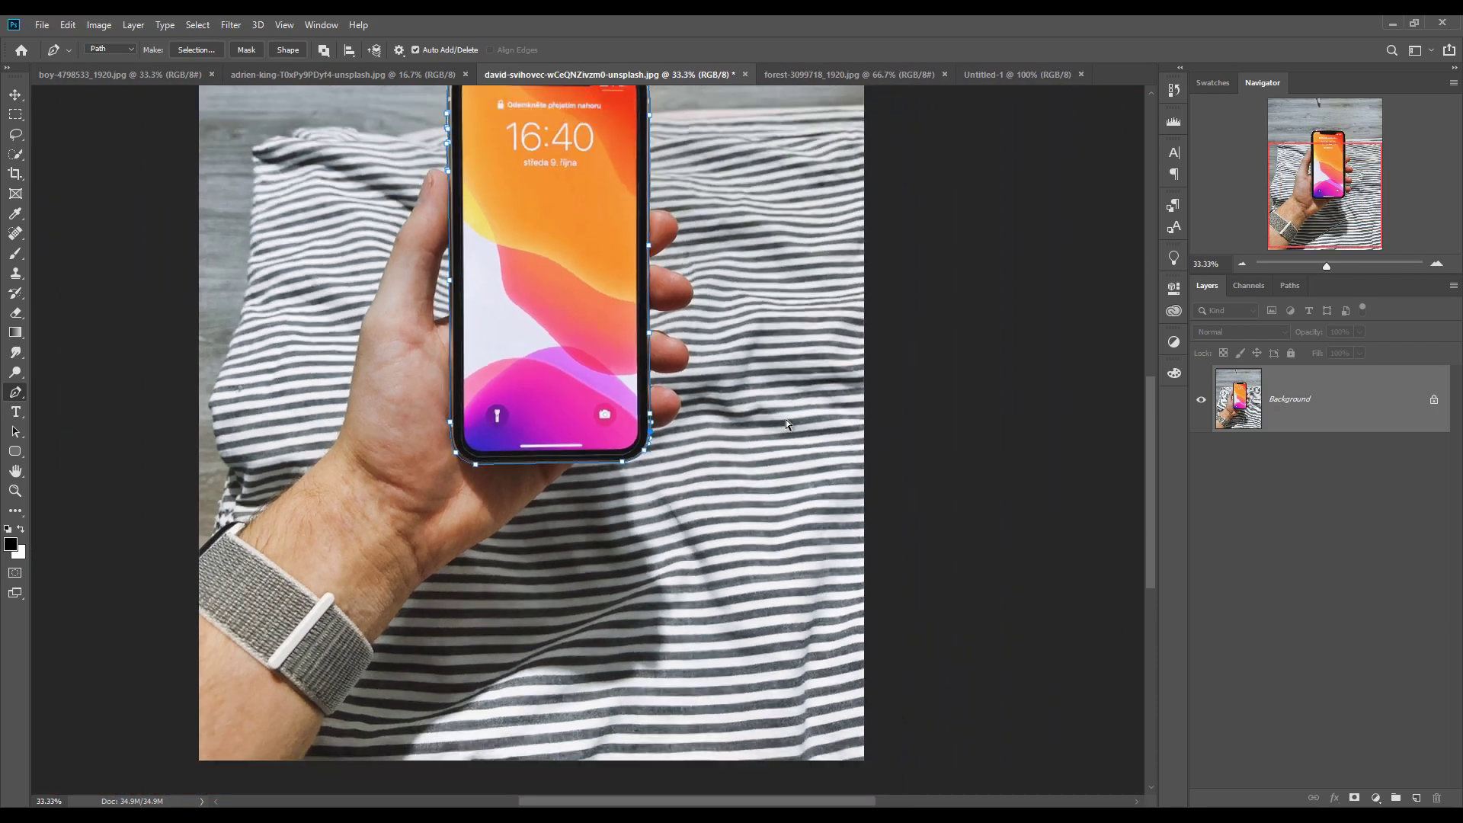
pyautogui.scroll(-1, 785, 419)
pyautogui.rightClick(618, 372)
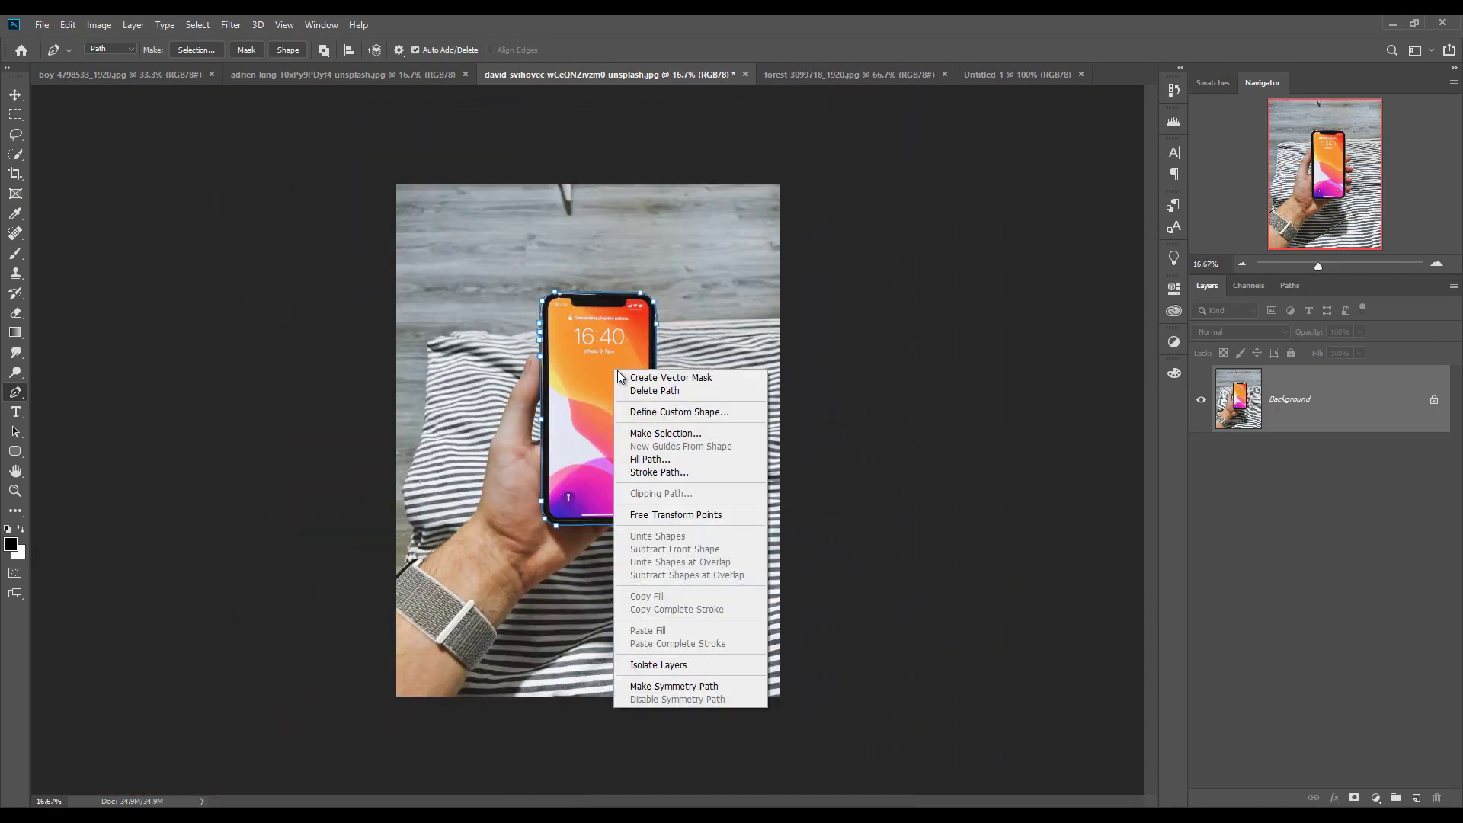
pyautogui.click(666, 433)
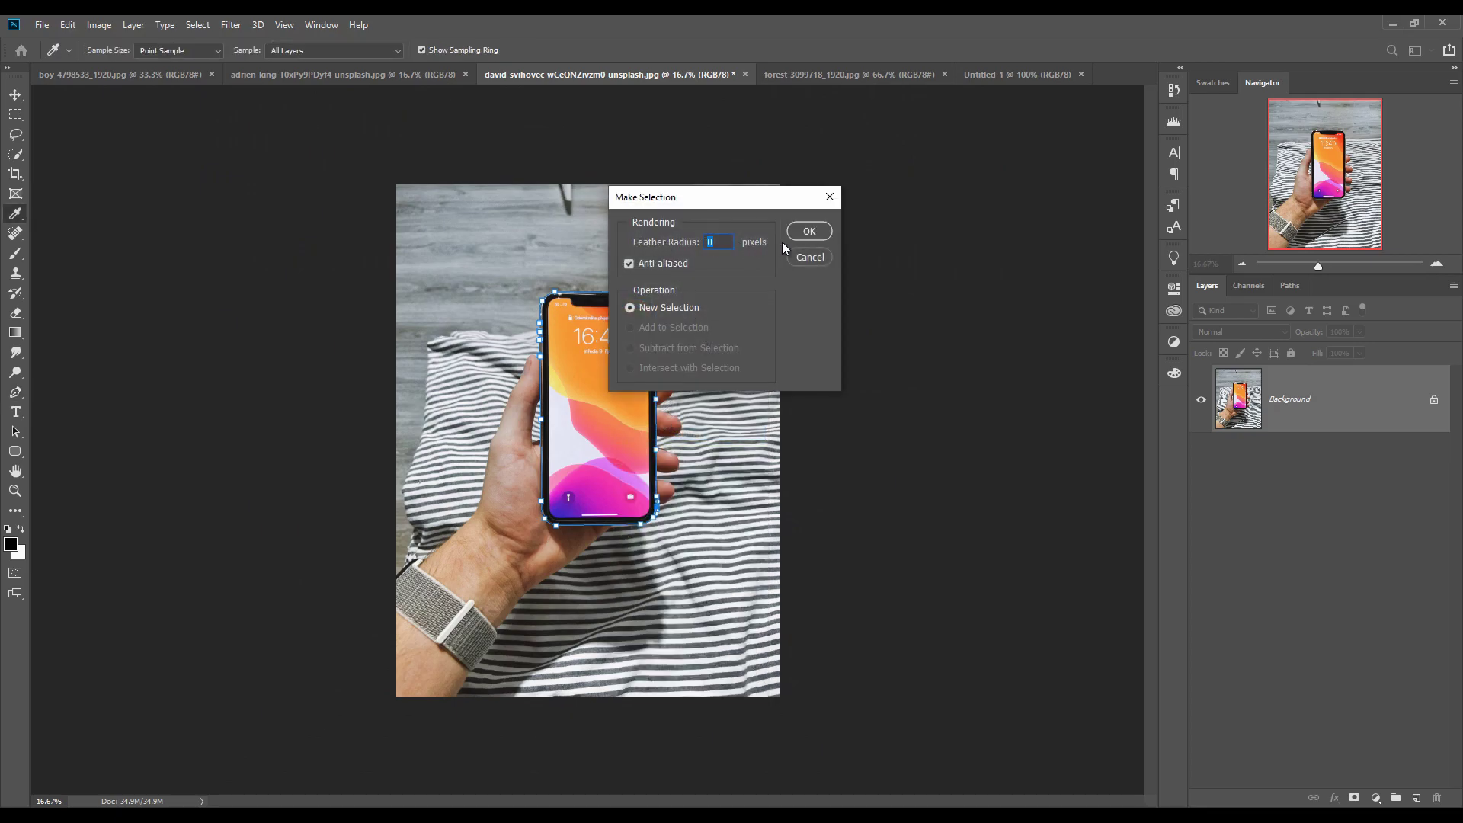
pyautogui.click(800, 235)
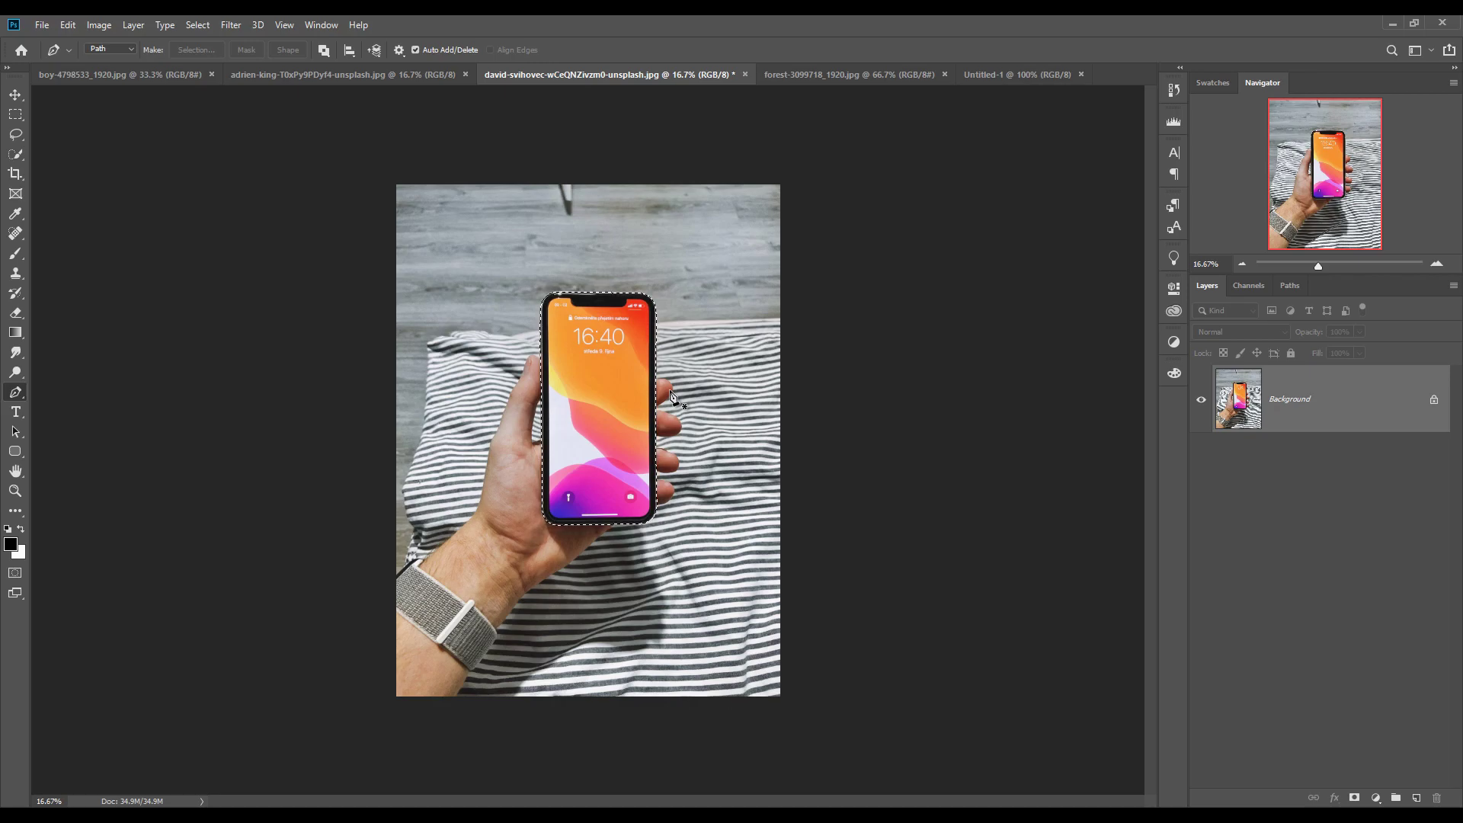
# Copy the forest road photo into the blank Untitled-1 document as a layer and minimize the source image's window
pyautogui.click(861, 74)
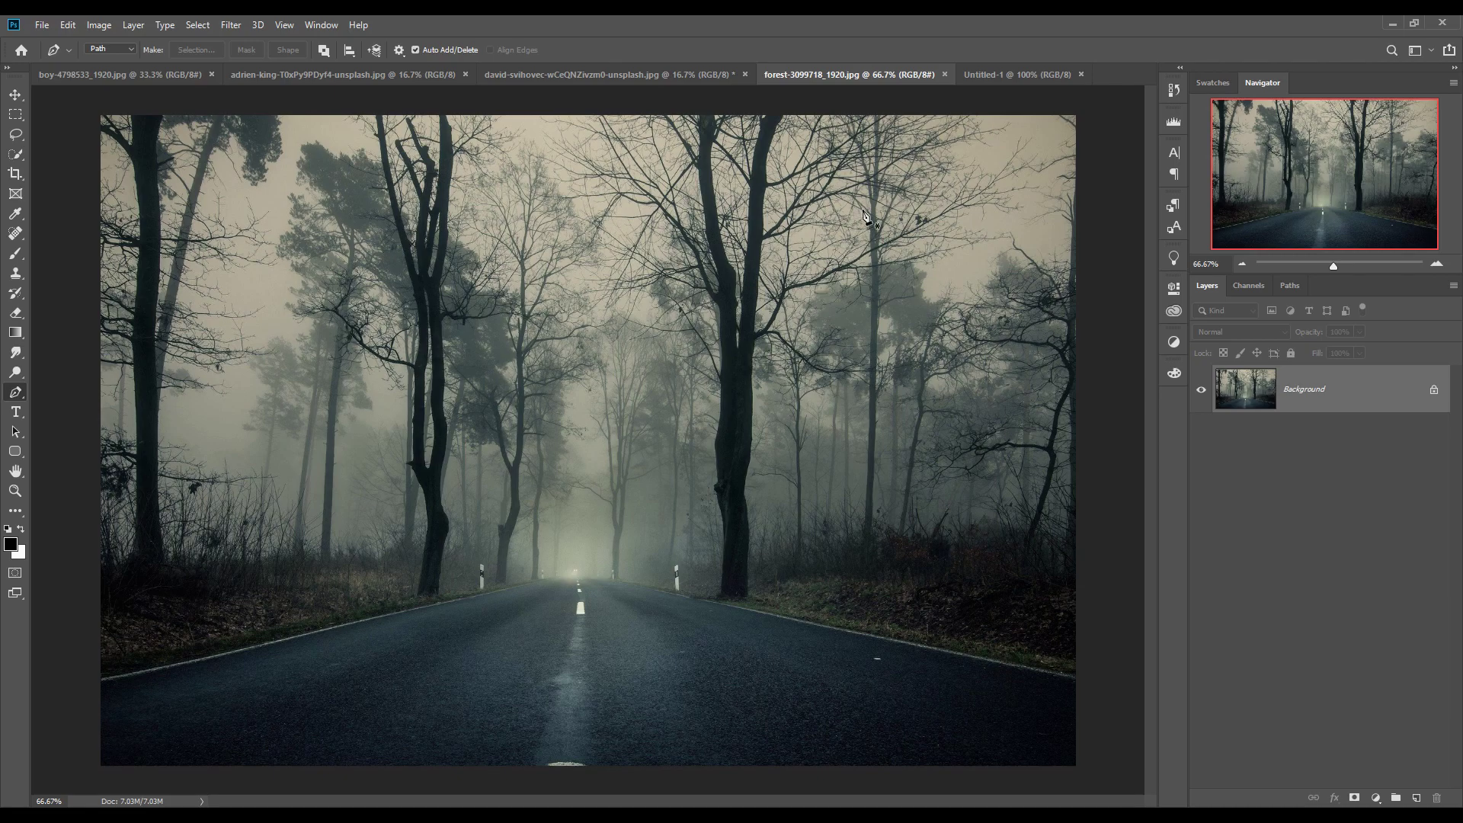
pyautogui.moveTo(857, 79); pyautogui.dragTo(865, 177)
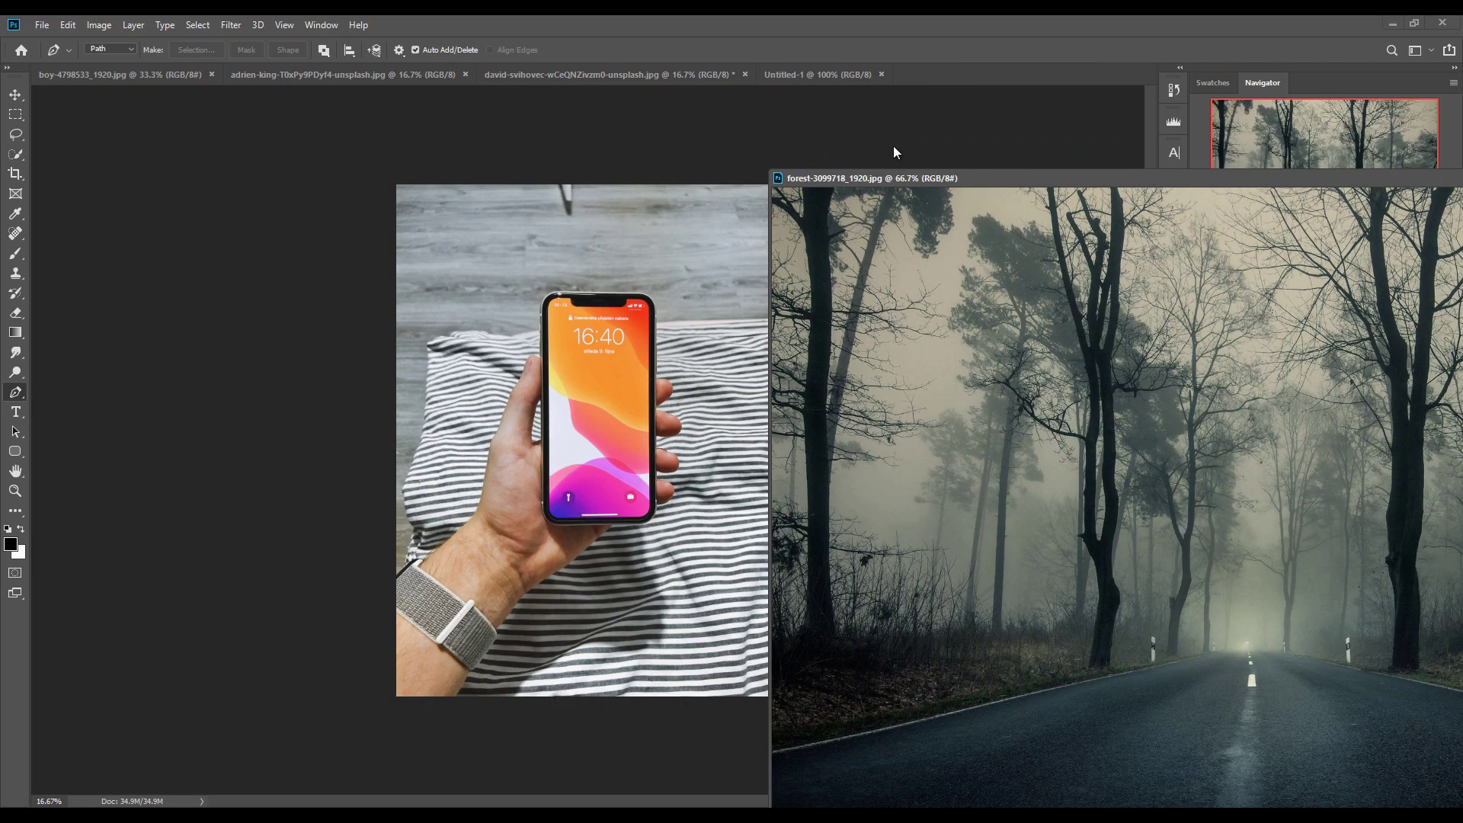
pyautogui.click(820, 75)
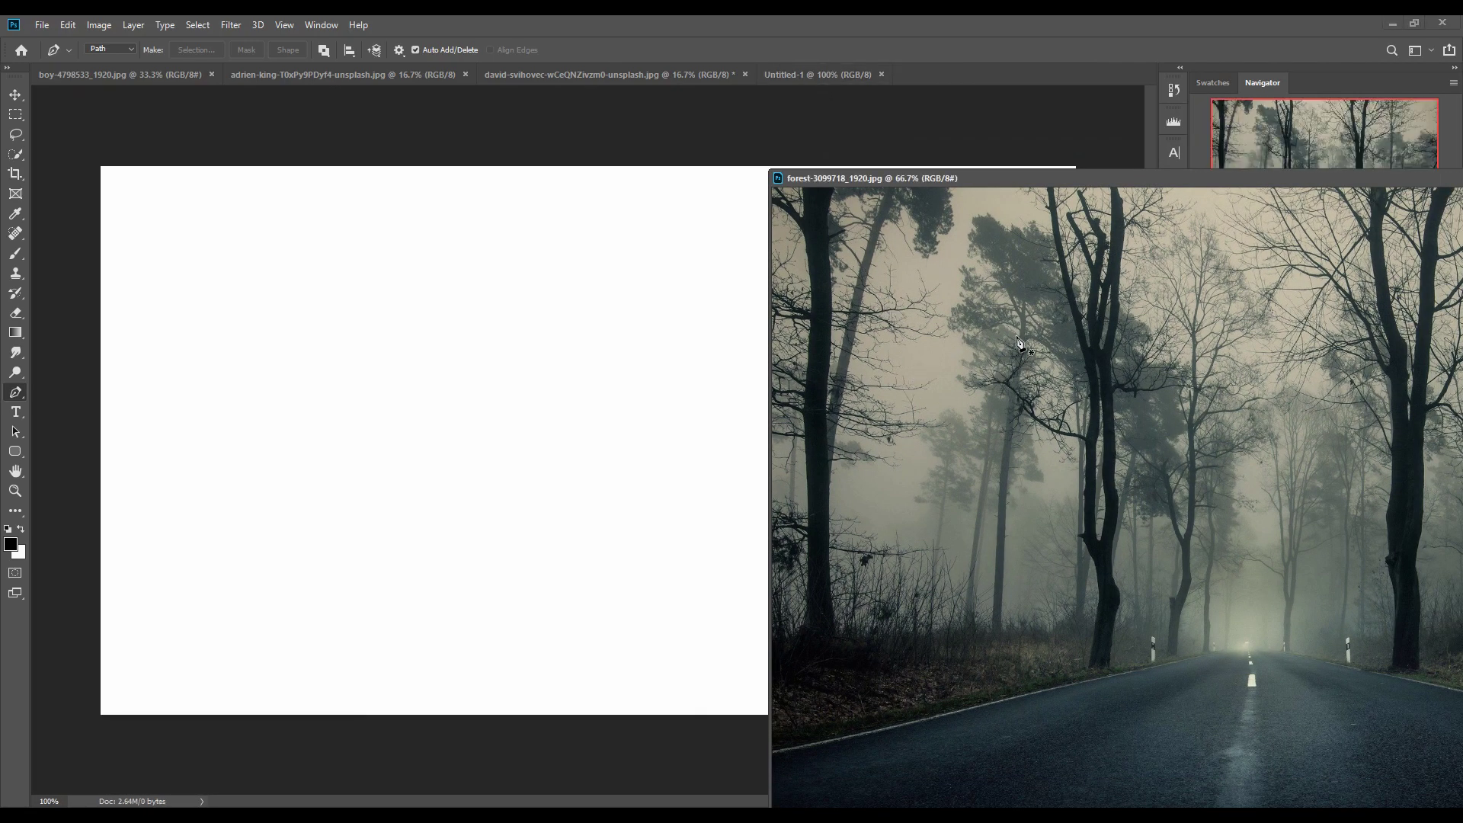
pyautogui.click(15, 94)
pyautogui.moveTo(945, 335); pyautogui.dragTo(676, 347)
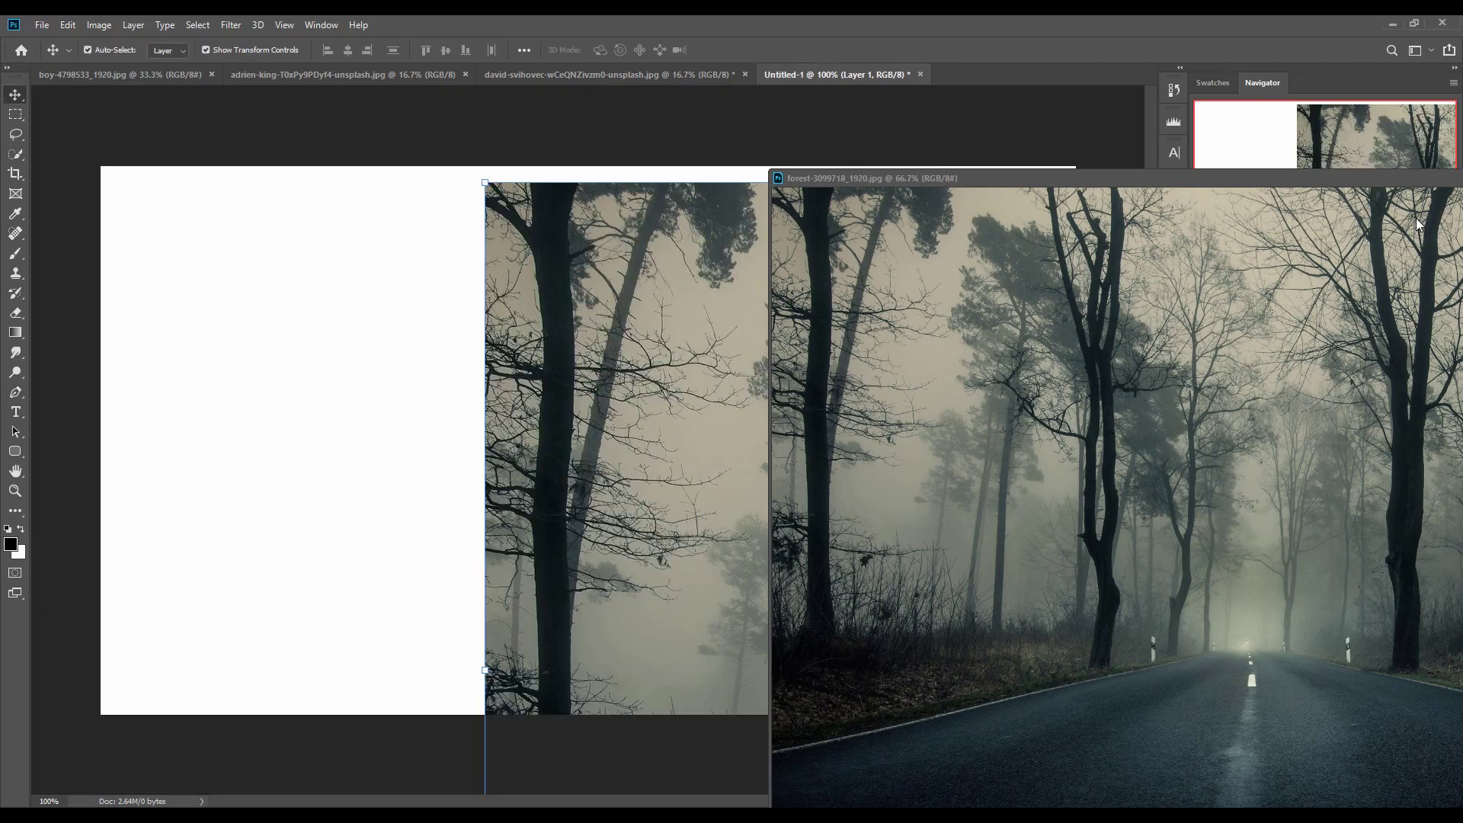
pyautogui.moveTo(1396, 181); pyautogui.dragTo(1163, 396)
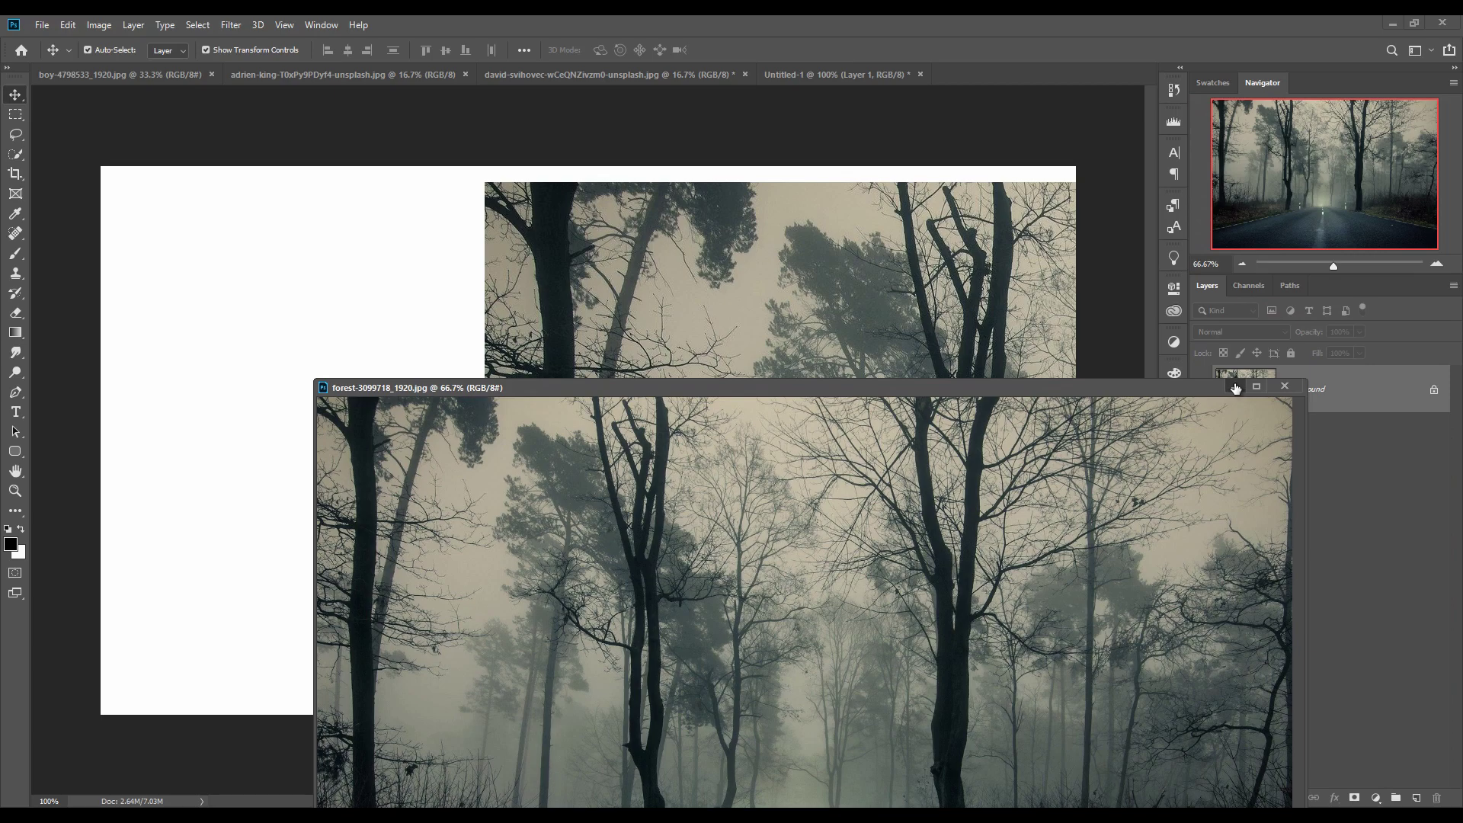
pyautogui.click(1235, 387)
# Scale the forest layer to about 67.58% and position it to cover the canvas width, with the road at the bottom
pyautogui.moveTo(881, 294); pyautogui.dragTo(629, 294)
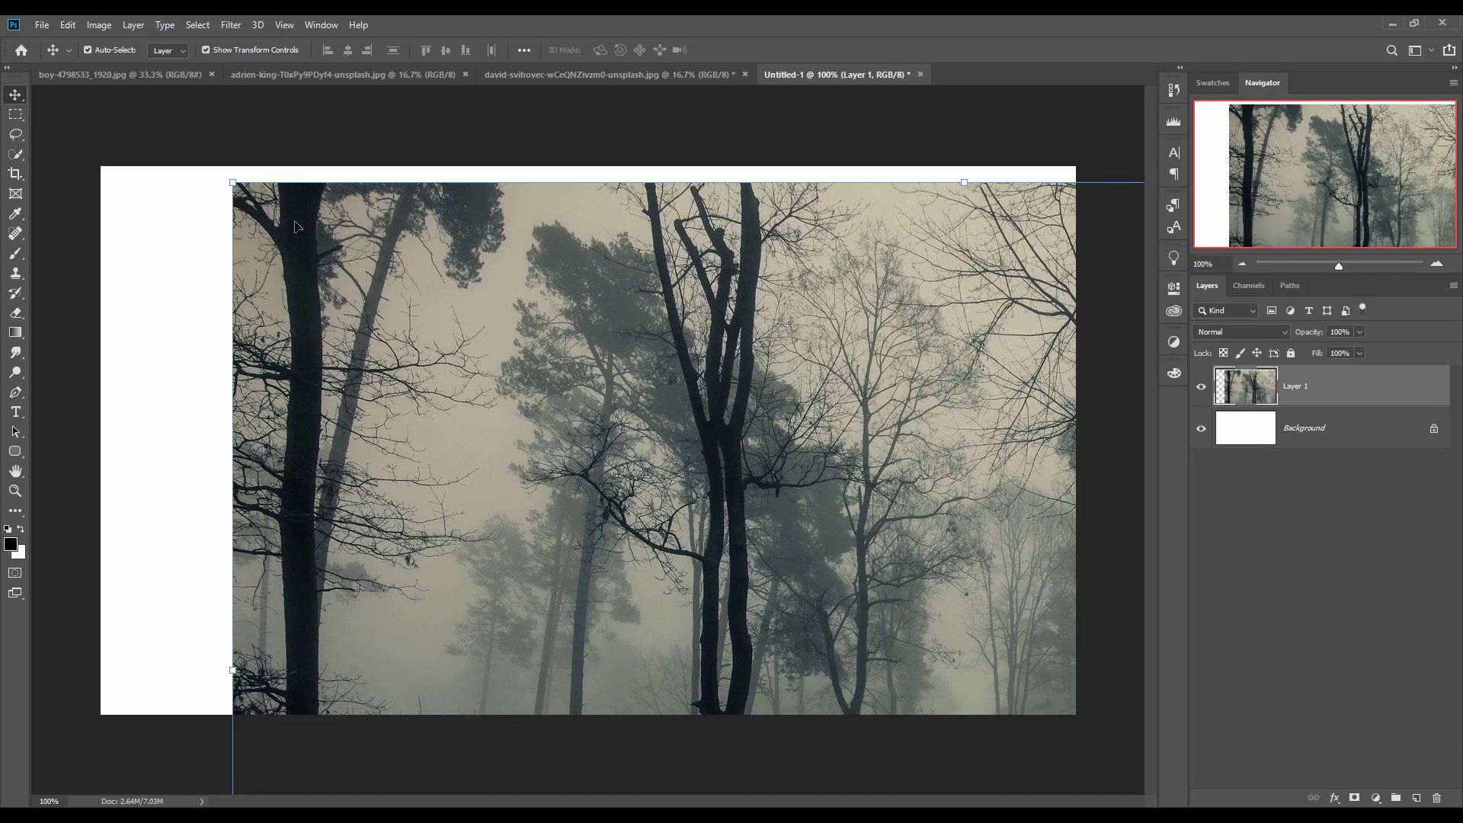
pyautogui.moveTo(239, 188); pyautogui.dragTo(559, 401)
pyautogui.moveTo(757, 468); pyautogui.dragTo(375, 252)
pyautogui.moveTo(169, 182); pyautogui.dragTo(506, 405)
pyautogui.moveTo(802, 546); pyautogui.dragTo(491, 317)
pyautogui.moveTo(596, 171); pyautogui.dragTo(404, 62)
pyautogui.moveTo(706, 364); pyautogui.dragTo(694, 365)
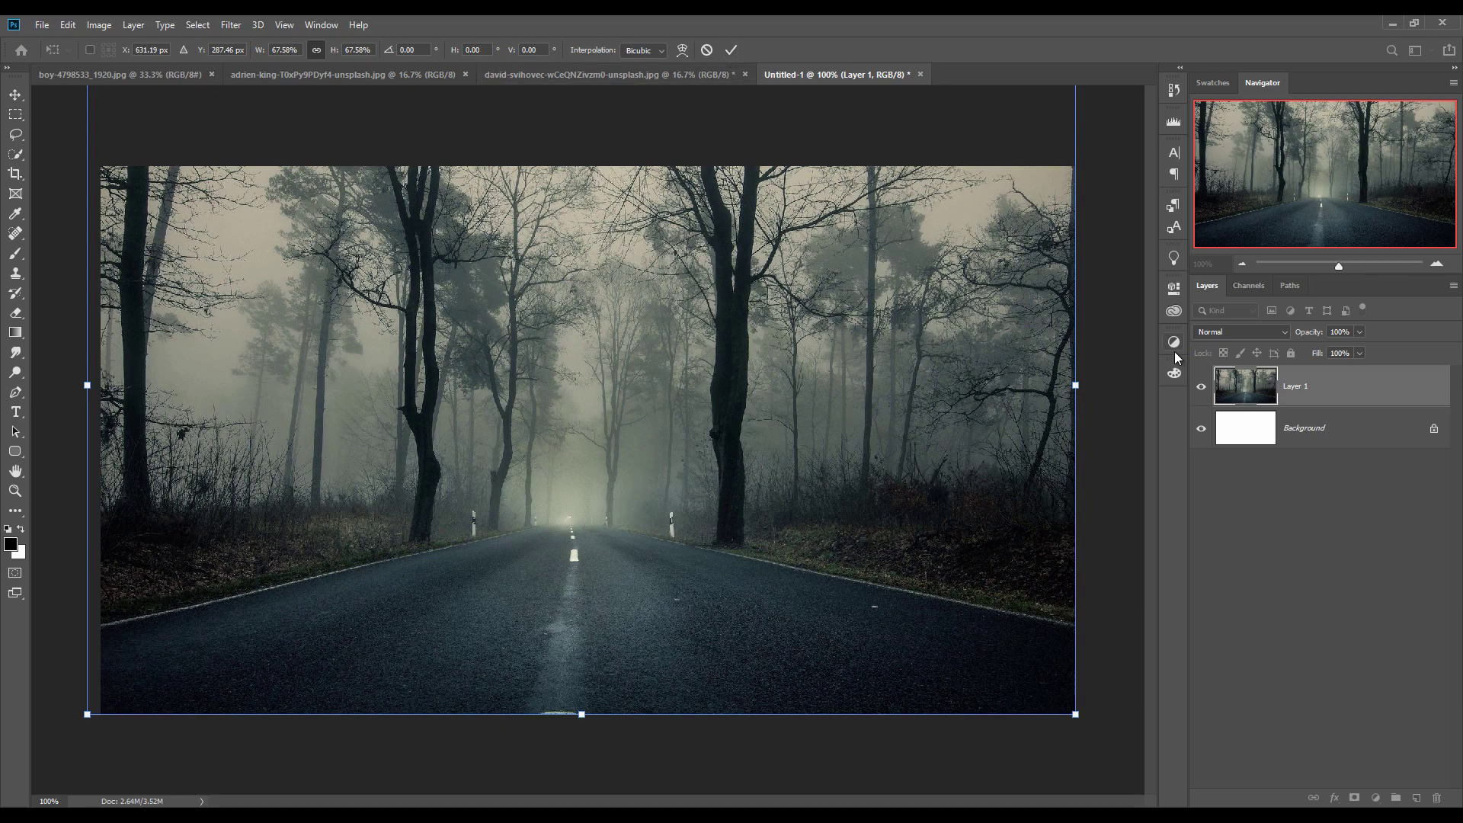
# Extend the canvas upward with the Crop tool to include the full height of the forest image
pyautogui.click(1311, 430)
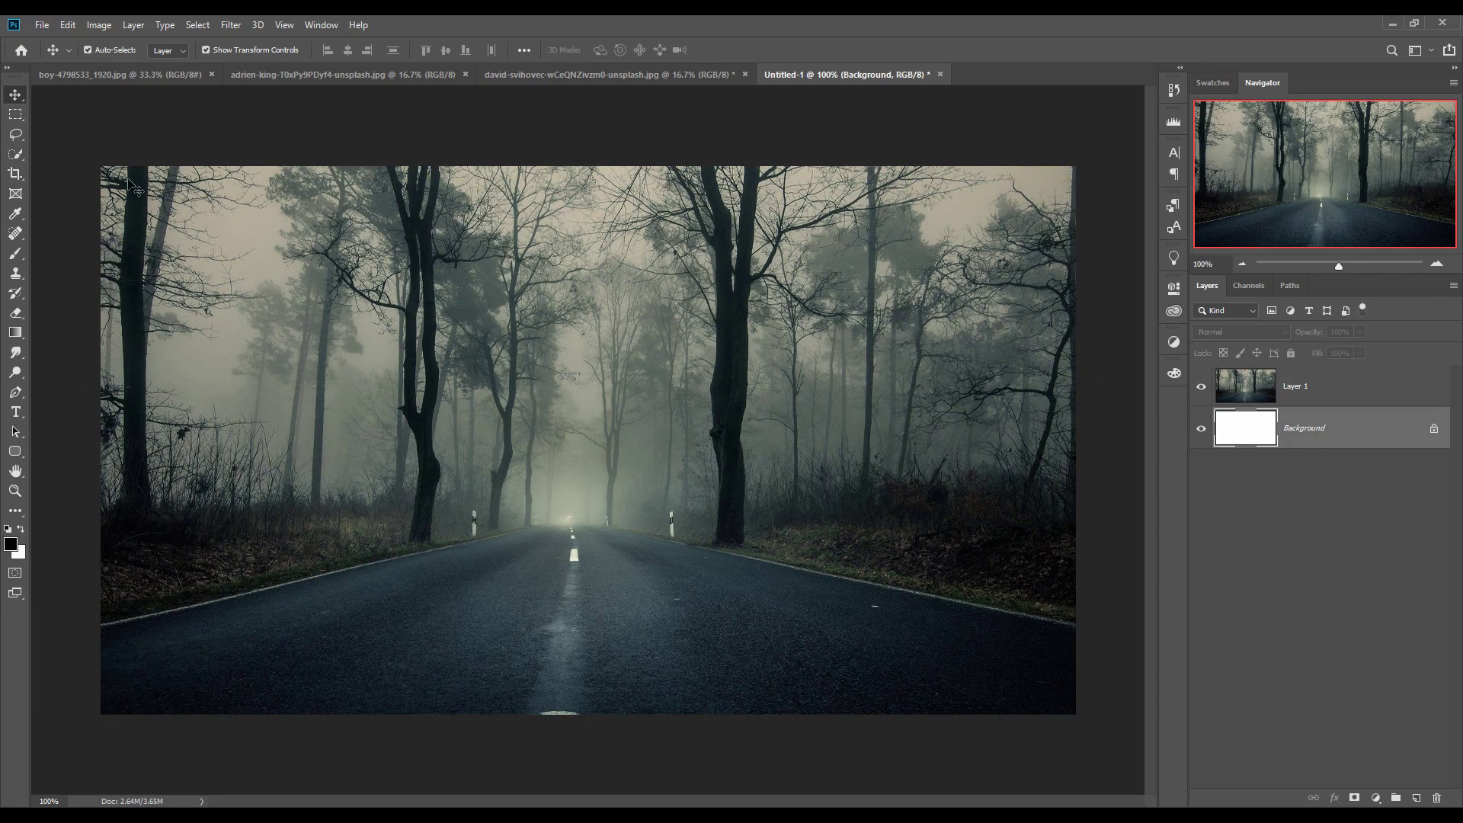
pyautogui.click(15, 173)
pyautogui.moveTo(587, 166); pyautogui.dragTo(586, 118)
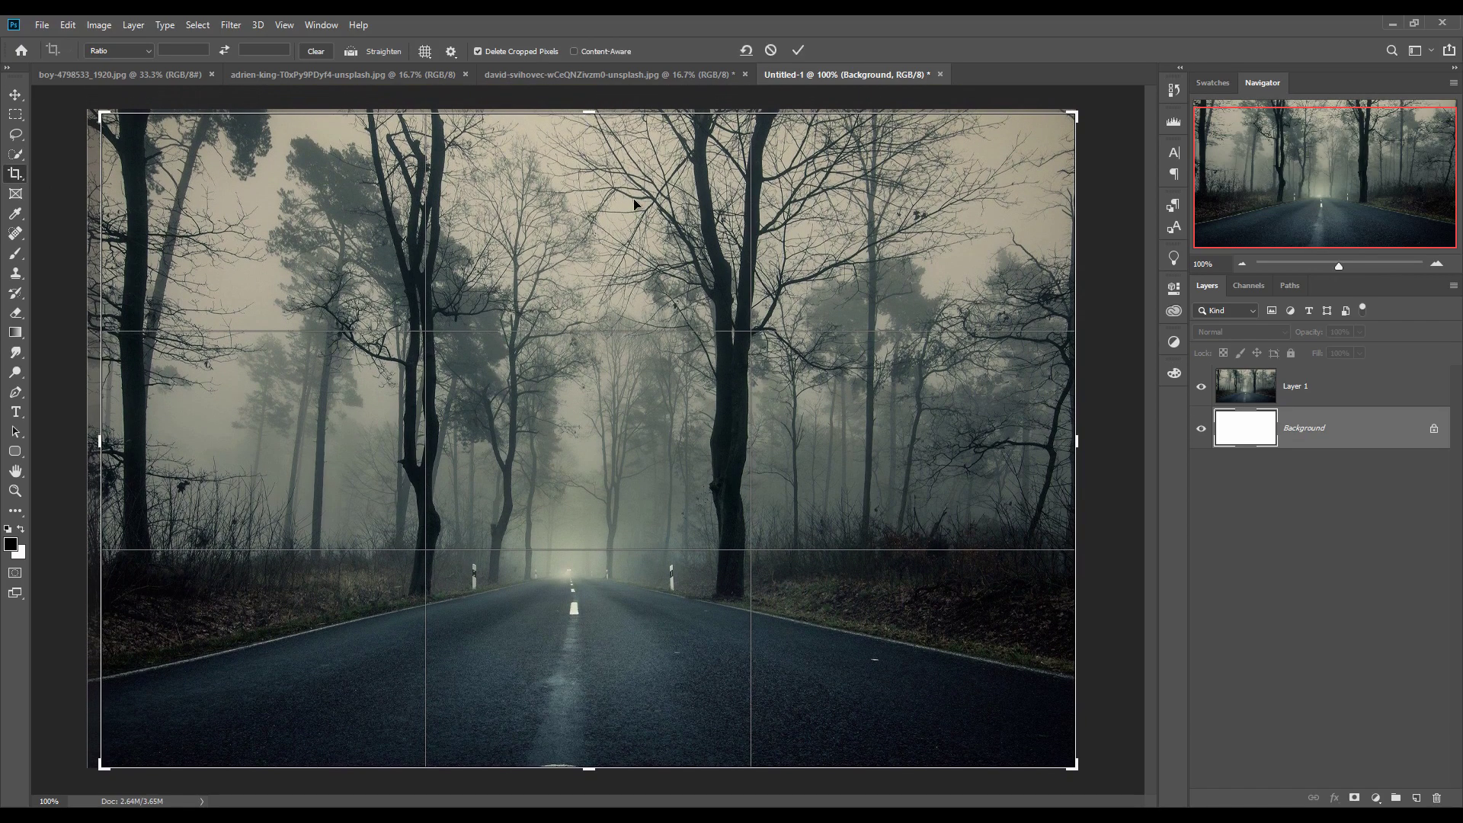
pyautogui.click(796, 51)
pyautogui.click(16, 95)
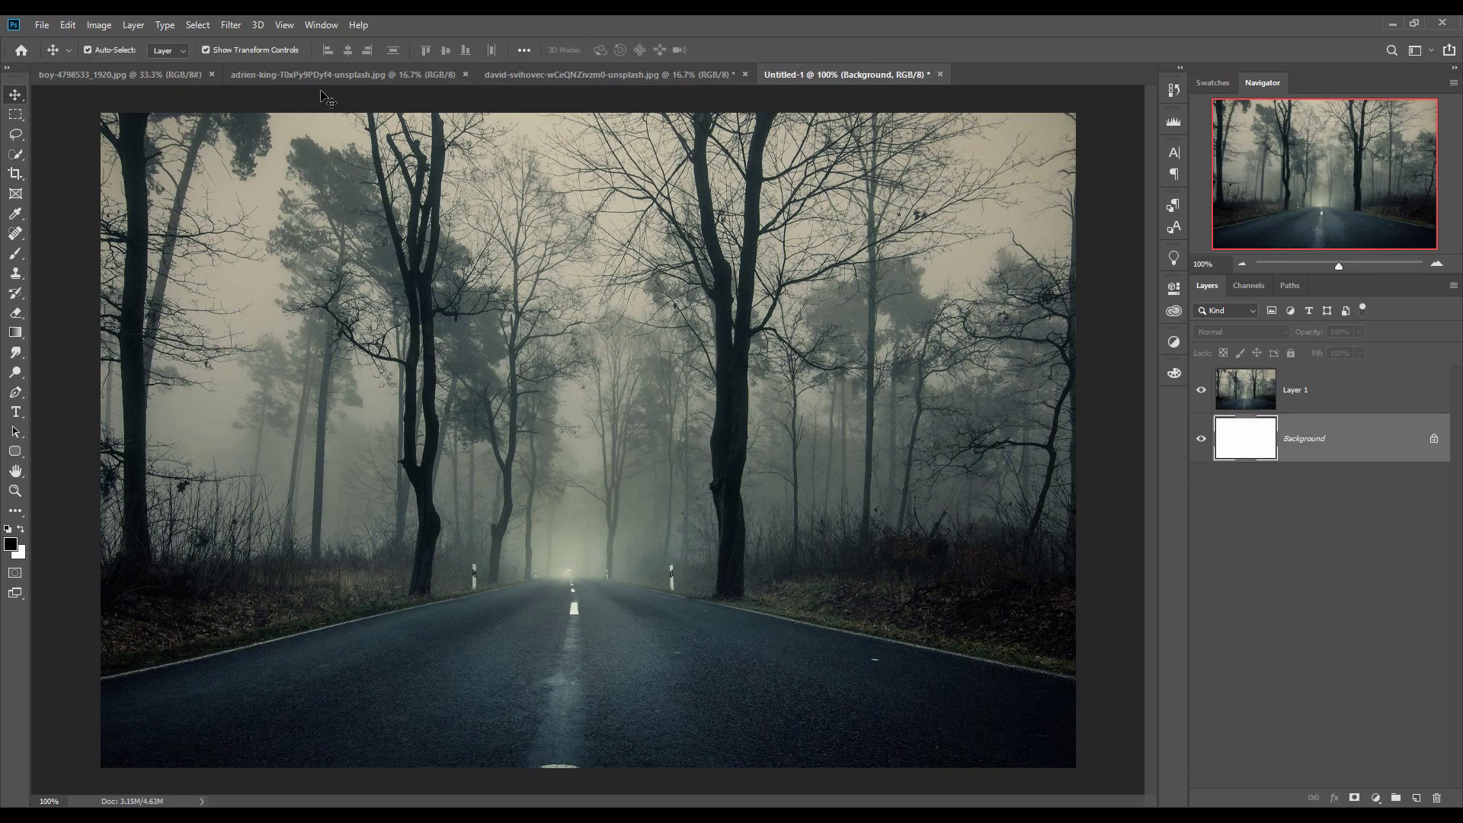
# Copy the selected phone into the forest composition and move its layer above the forest layer
pyautogui.click(599, 74)
pyautogui.moveTo(585, 71); pyautogui.dragTo(1012, 198)
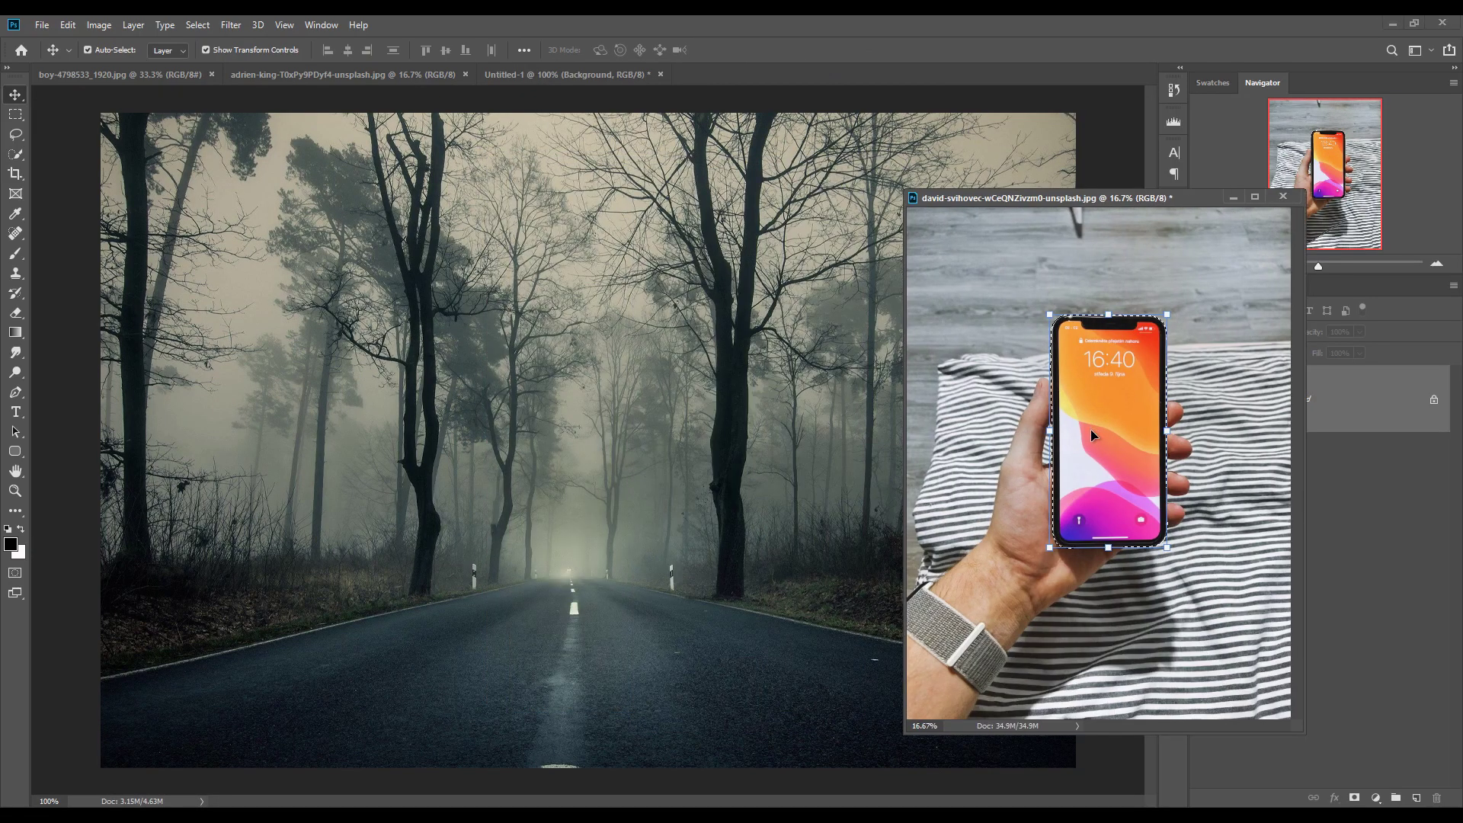
pyautogui.moveTo(1090, 428); pyautogui.dragTo(733, 418)
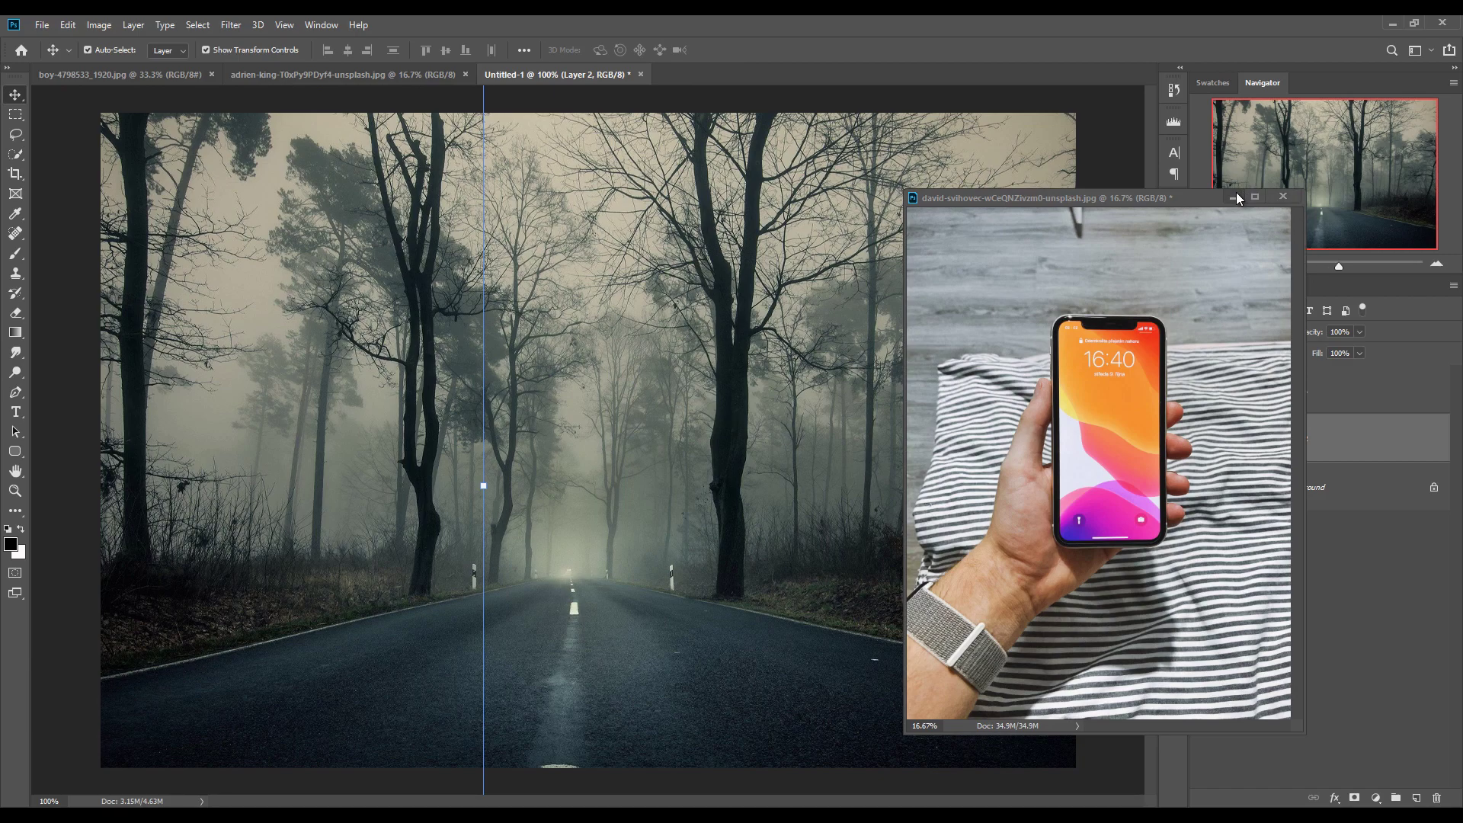
pyautogui.click(1234, 197)
pyautogui.moveTo(1312, 436); pyautogui.dragTo(1316, 437)
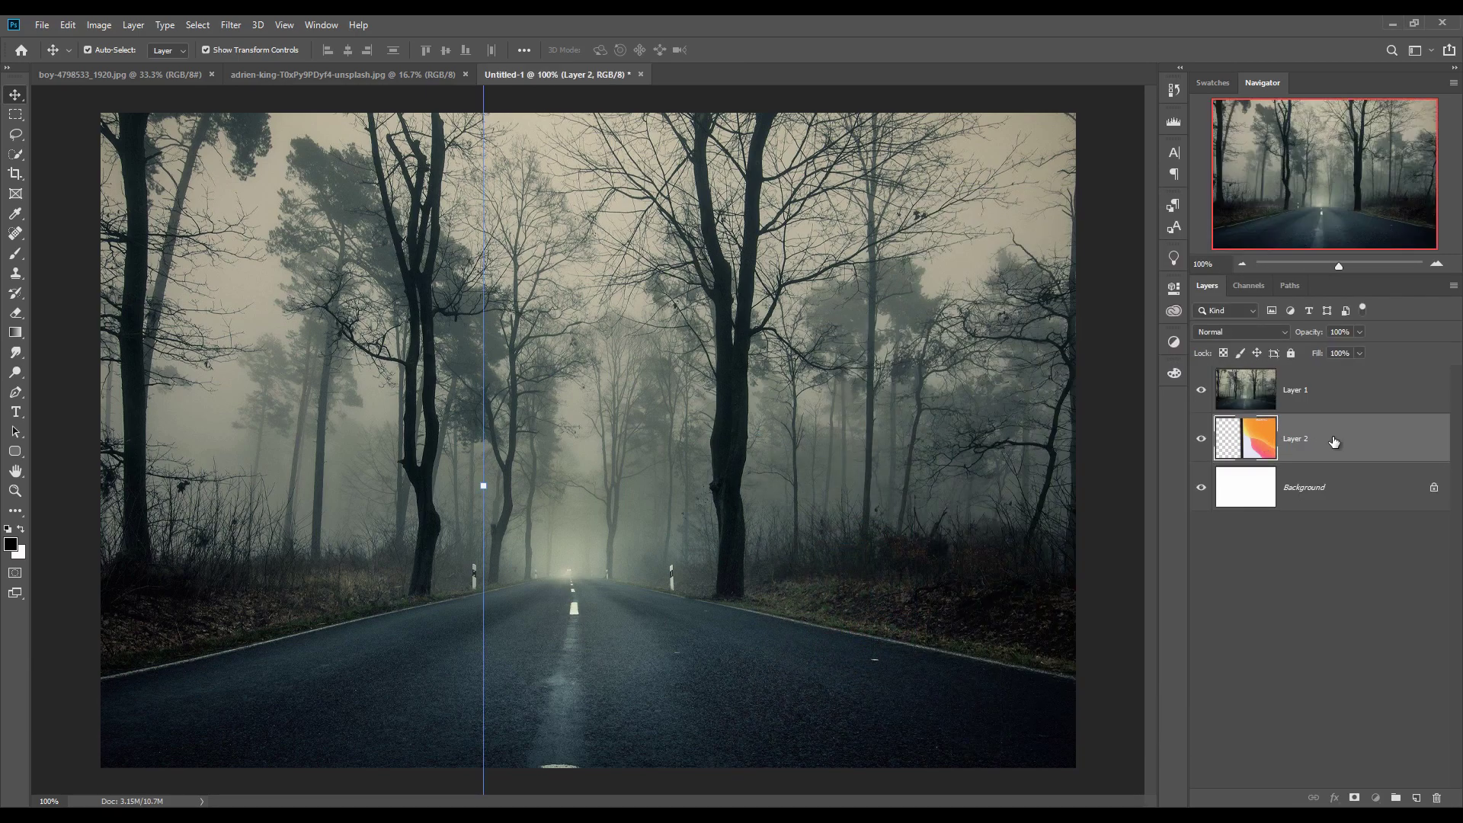
pyautogui.moveTo(1334, 441); pyautogui.dragTo(1335, 388)
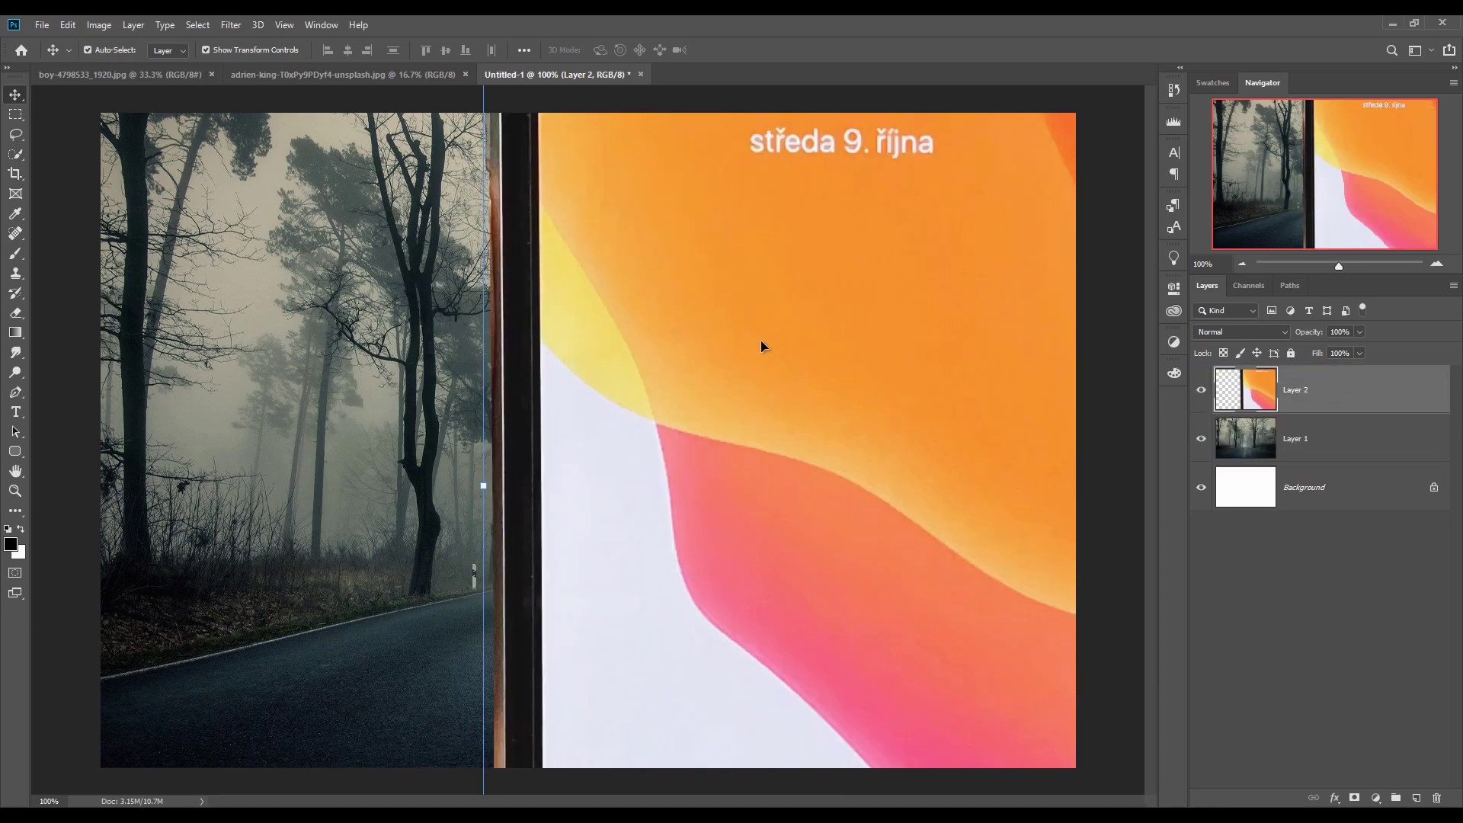
# Scale the phone layer to about 35.36% and stand it upright over the middle of the road between the two dark trees
pyautogui.moveTo(505, 488); pyautogui.dragTo(866, 491)
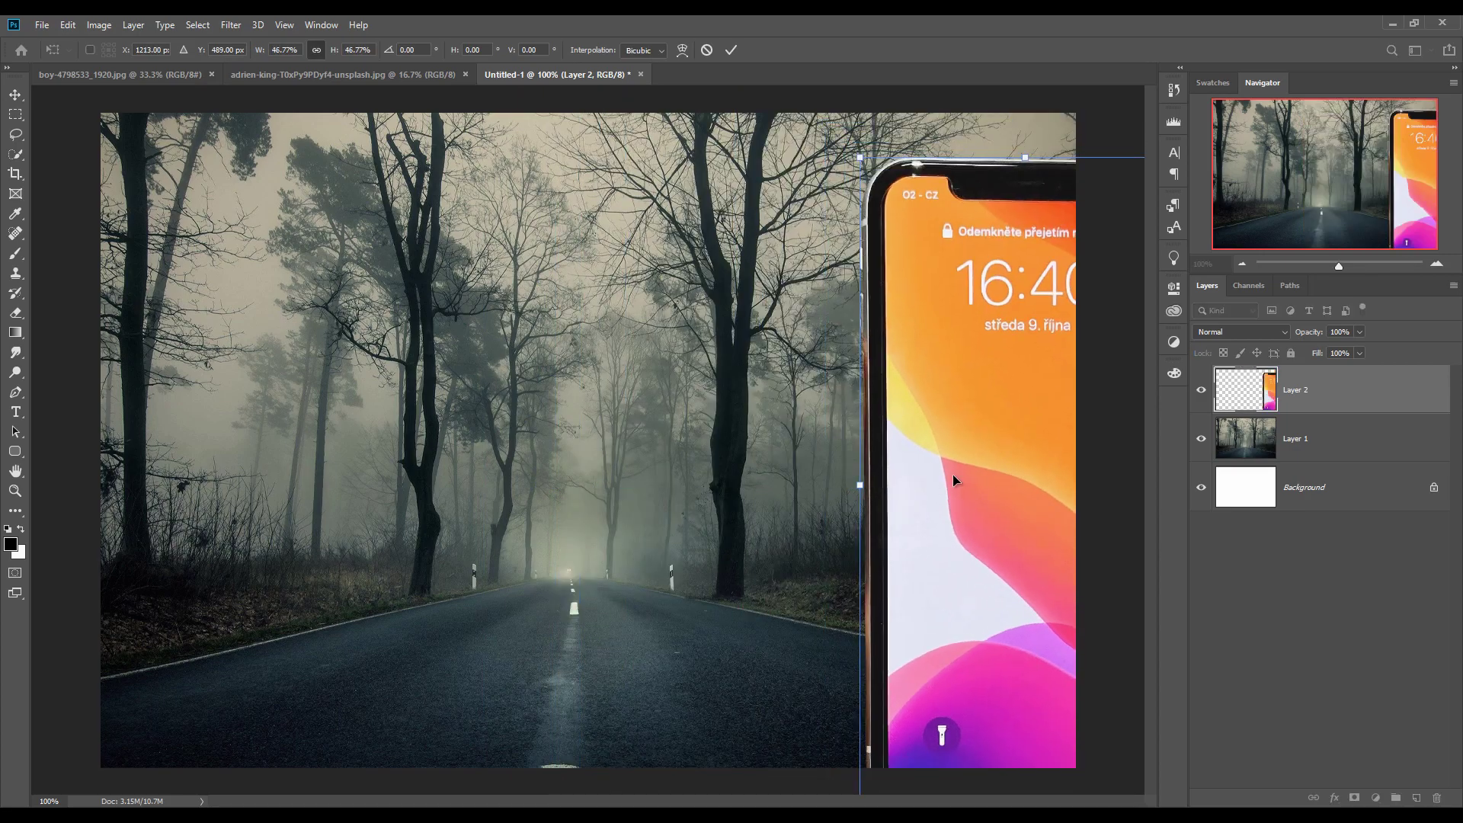
pyautogui.moveTo(953, 474); pyautogui.dragTo(506, 483)
pyautogui.moveTo(708, 494); pyautogui.dragTo(645, 491)
pyautogui.moveTo(555, 555); pyautogui.dragTo(611, 504)
pyautogui.moveTo(685, 443); pyautogui.dragTo(662, 526)
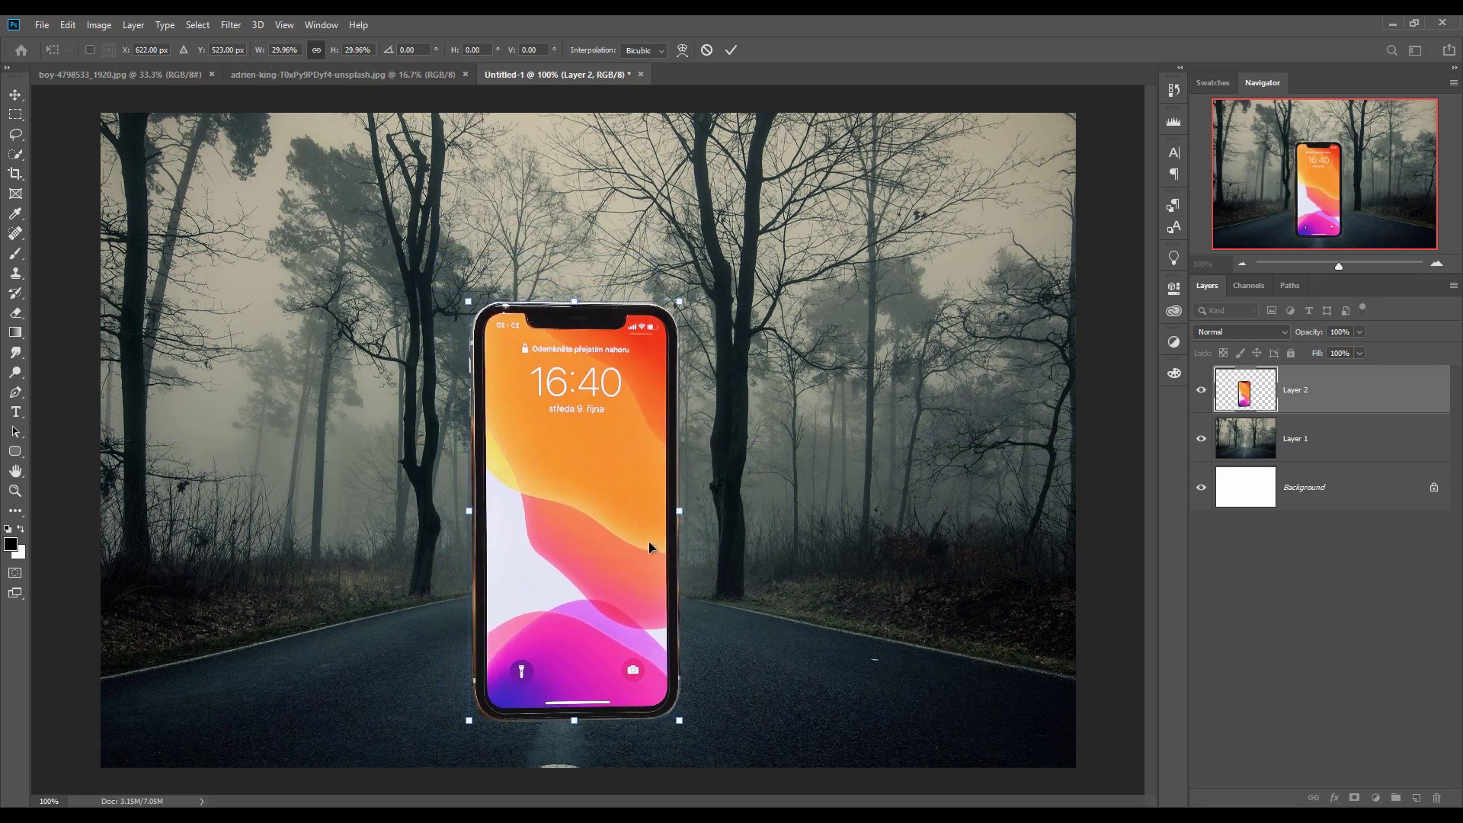
pyautogui.moveTo(685, 294); pyautogui.dragTo(713, 231)
pyautogui.moveTo(484, 276); pyautogui.dragTo(460, 236)
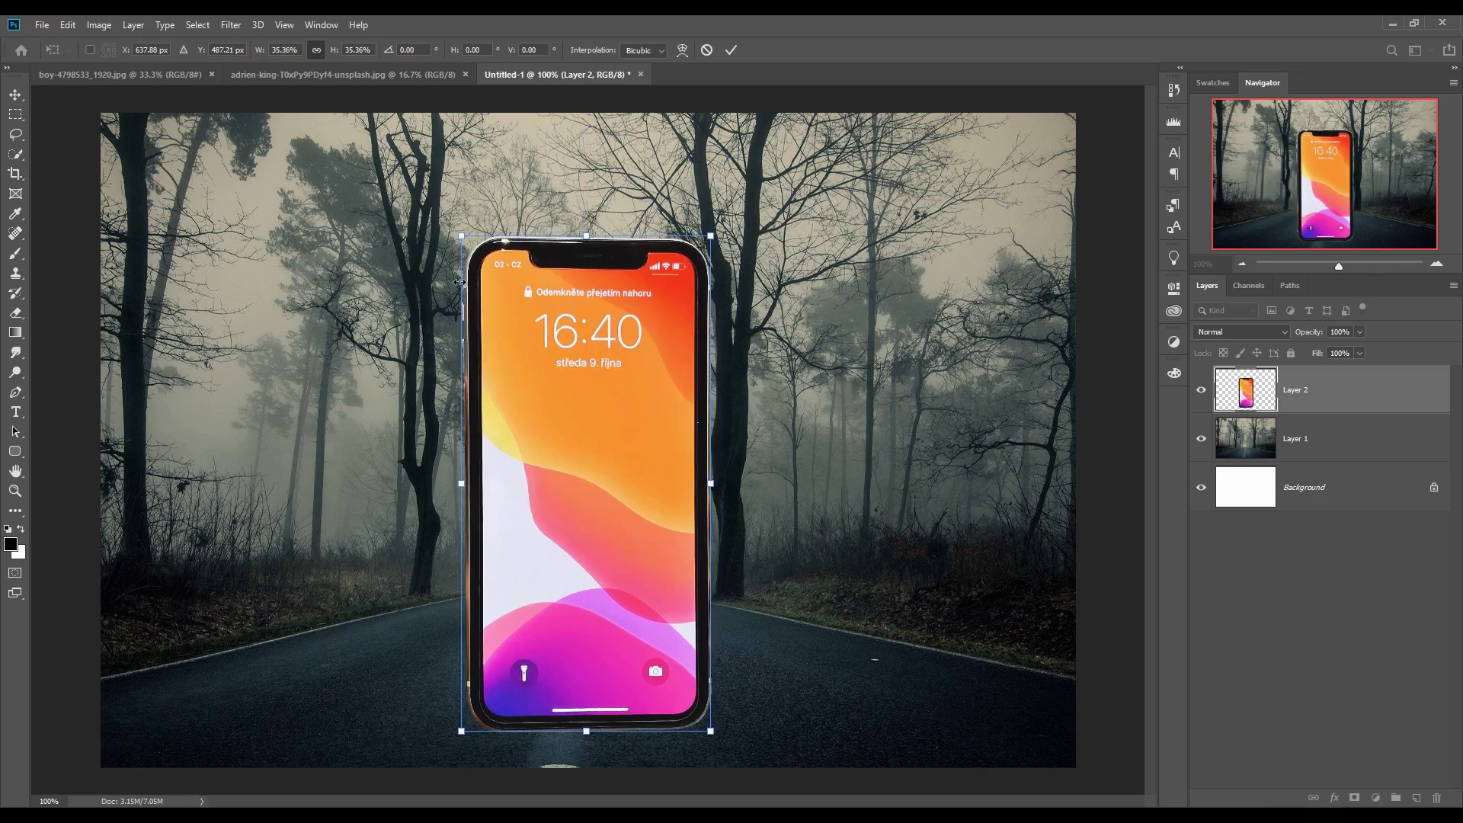
pyautogui.moveTo(582, 616); pyautogui.dragTo(573, 581)
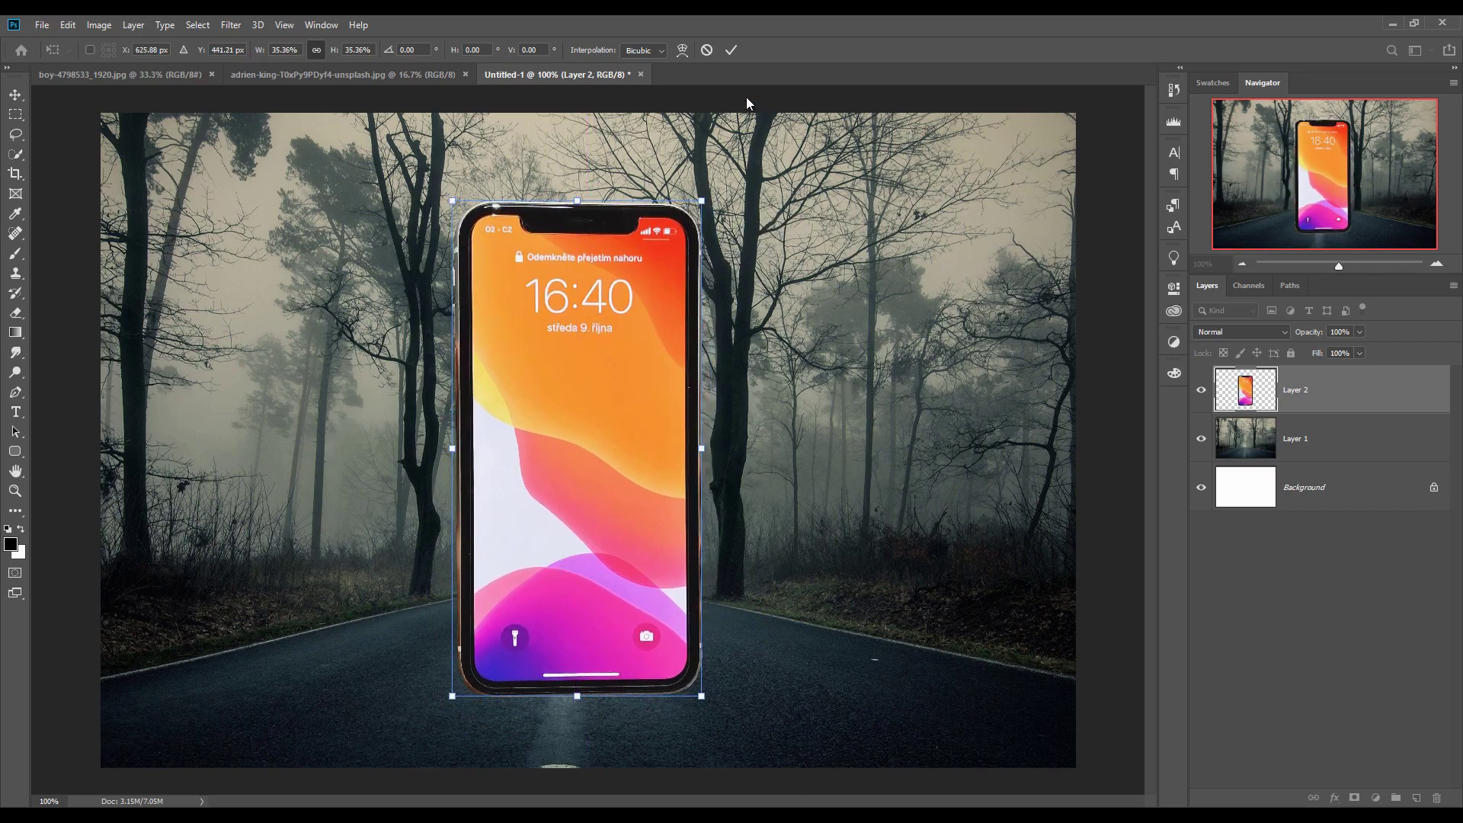
pyautogui.click(732, 48)
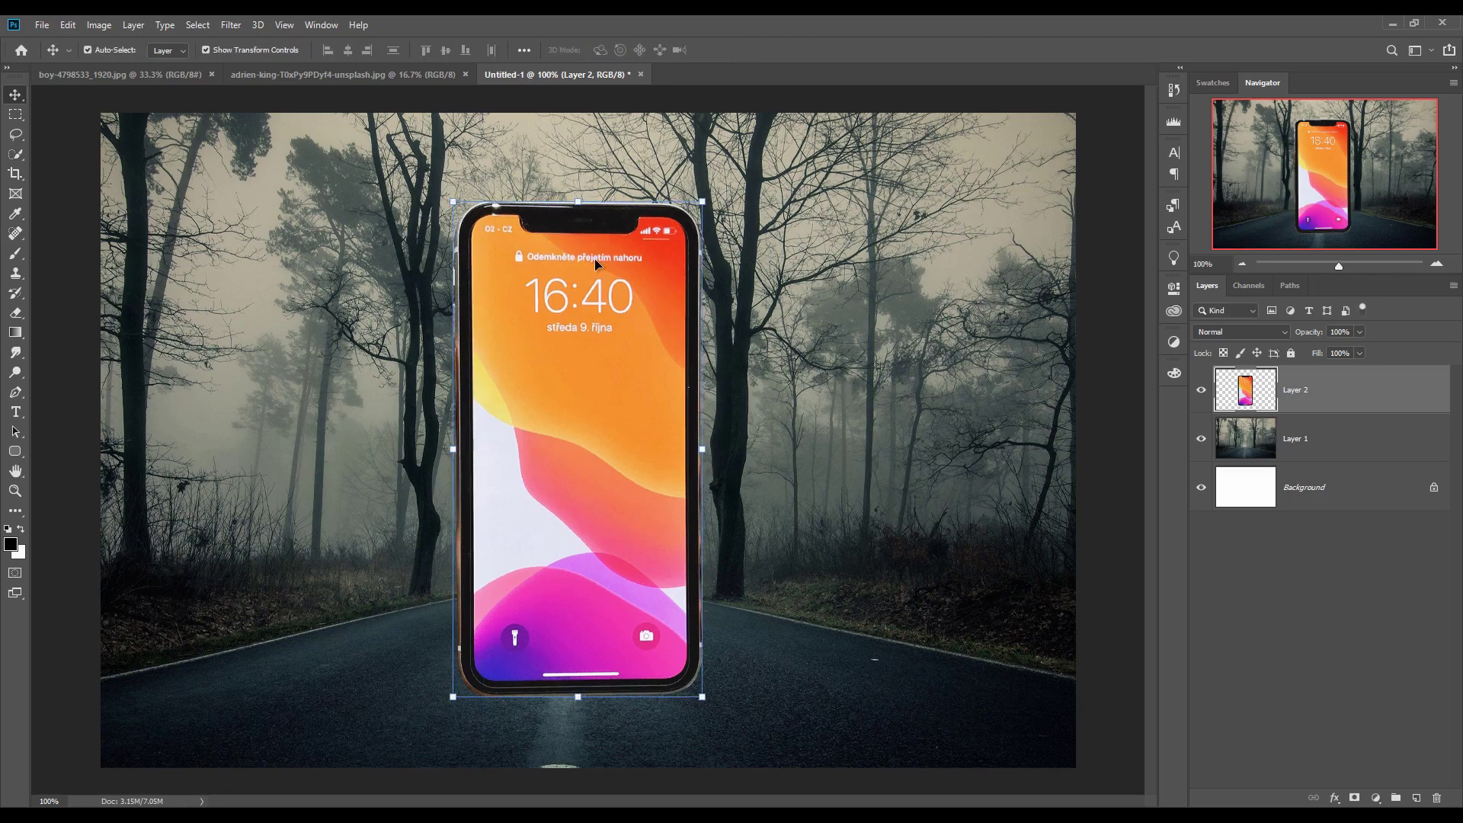
pyautogui.moveTo(597, 431); pyautogui.dragTo(584, 431)
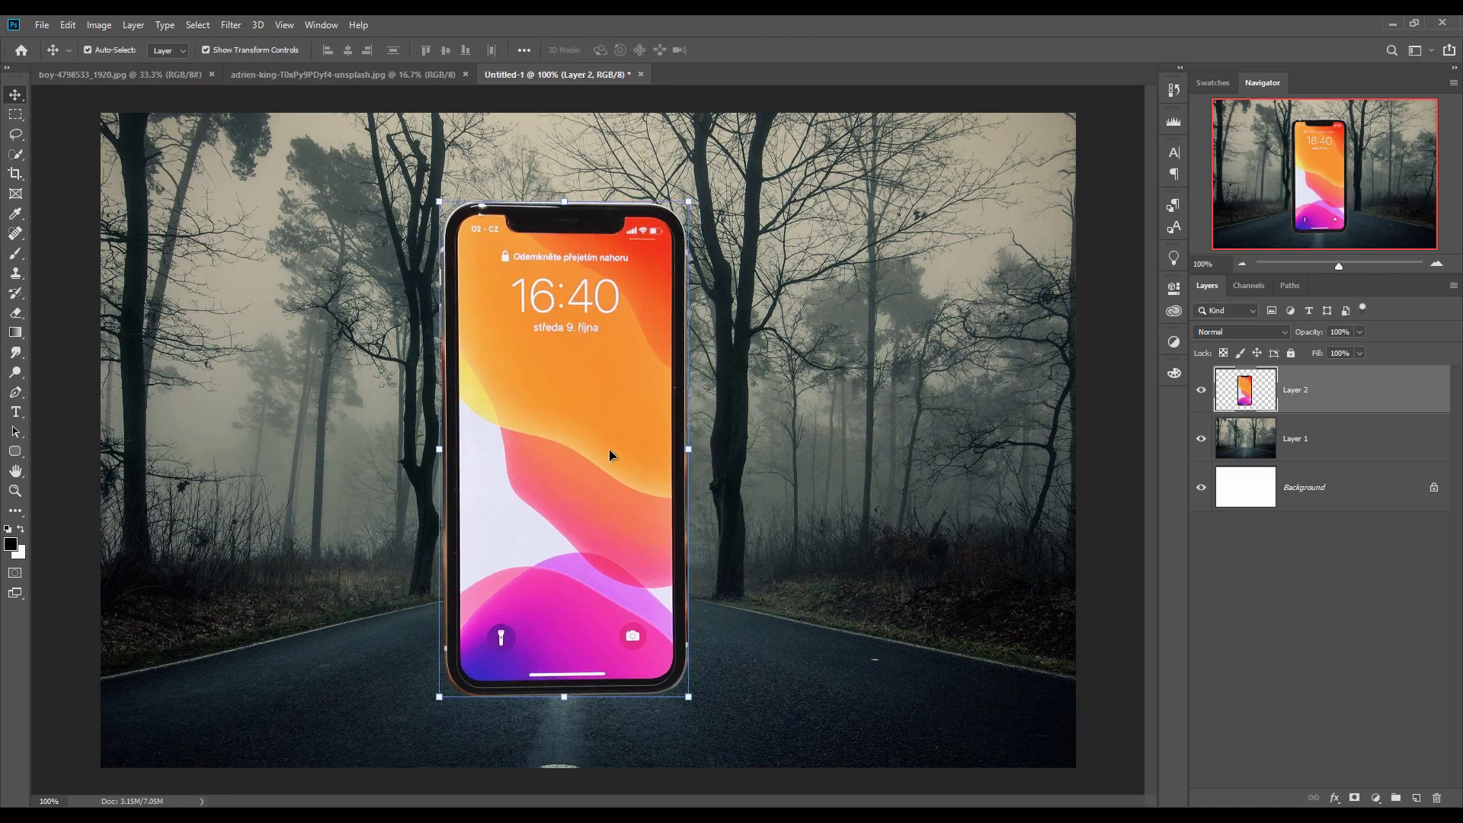
# Select the forearm and hand with all fingers in the hand photo using the Quick Selection tool
pyautogui.click(273, 75)
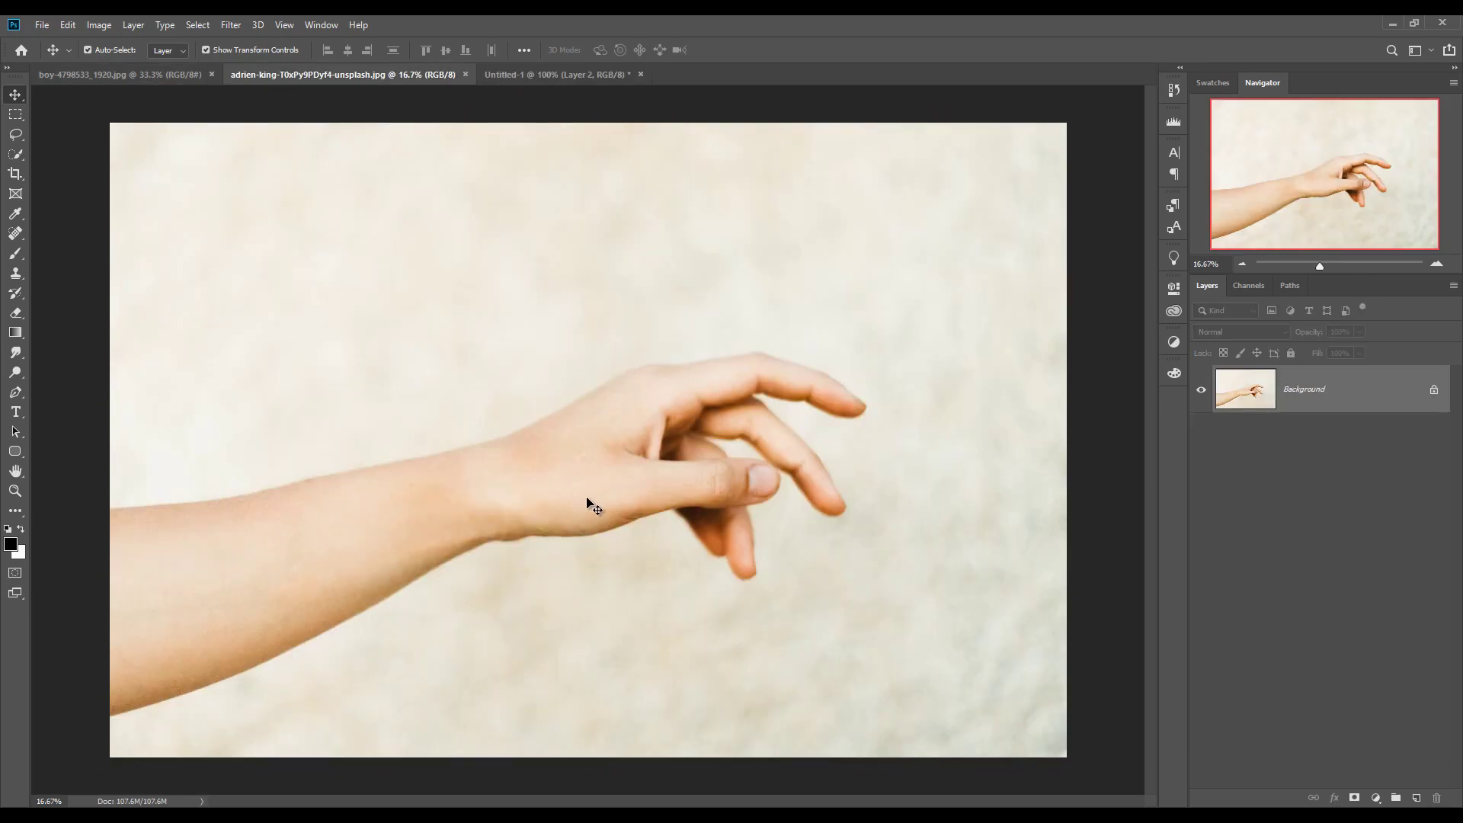
pyautogui.click(16, 157)
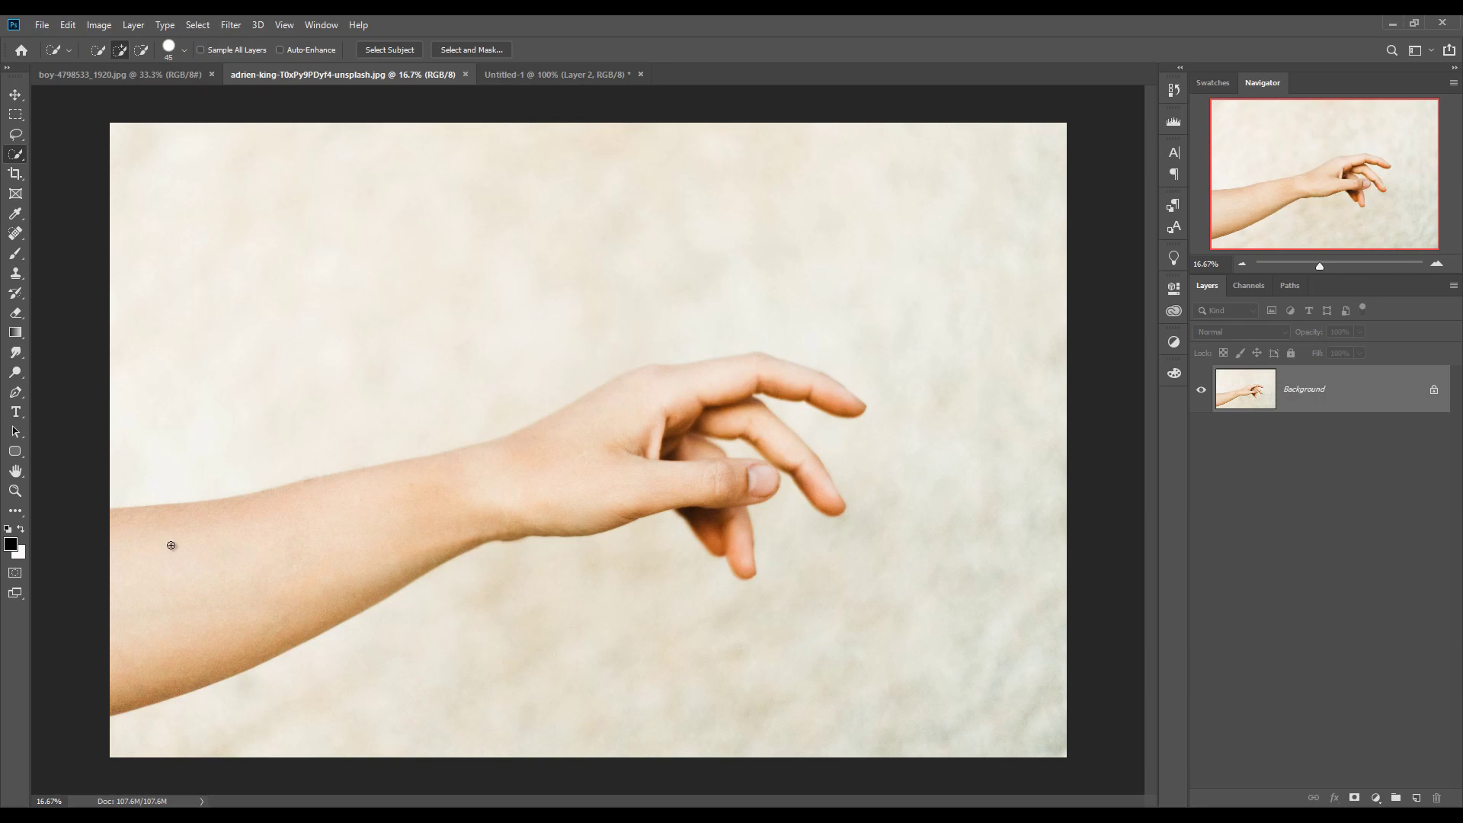
pyautogui.moveTo(254, 523)
pyautogui.mouseDown()
pyautogui.moveTo(461, 490)
pyautogui.moveTo(671, 385)
pyautogui.moveTo(765, 363)
pyautogui.moveTo(798, 379)
pyautogui.mouseUp()
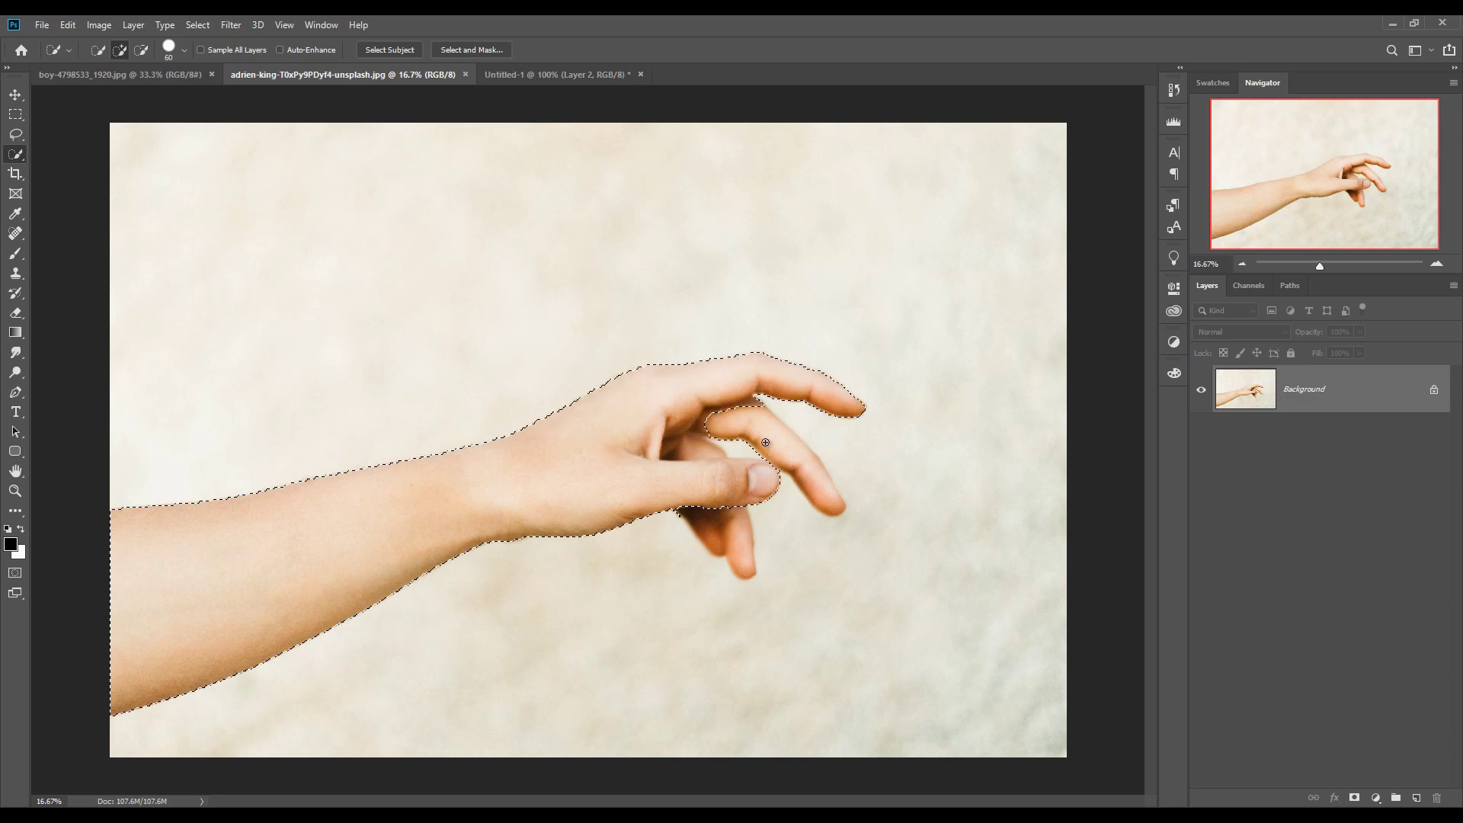
pyautogui.moveTo(766, 443)
pyautogui.mouseDown()
pyautogui.moveTo(815, 479)
pyautogui.moveTo(734, 535)
pyautogui.moveTo(741, 549)
pyautogui.moveTo(745, 460)
pyautogui.mouseUp()
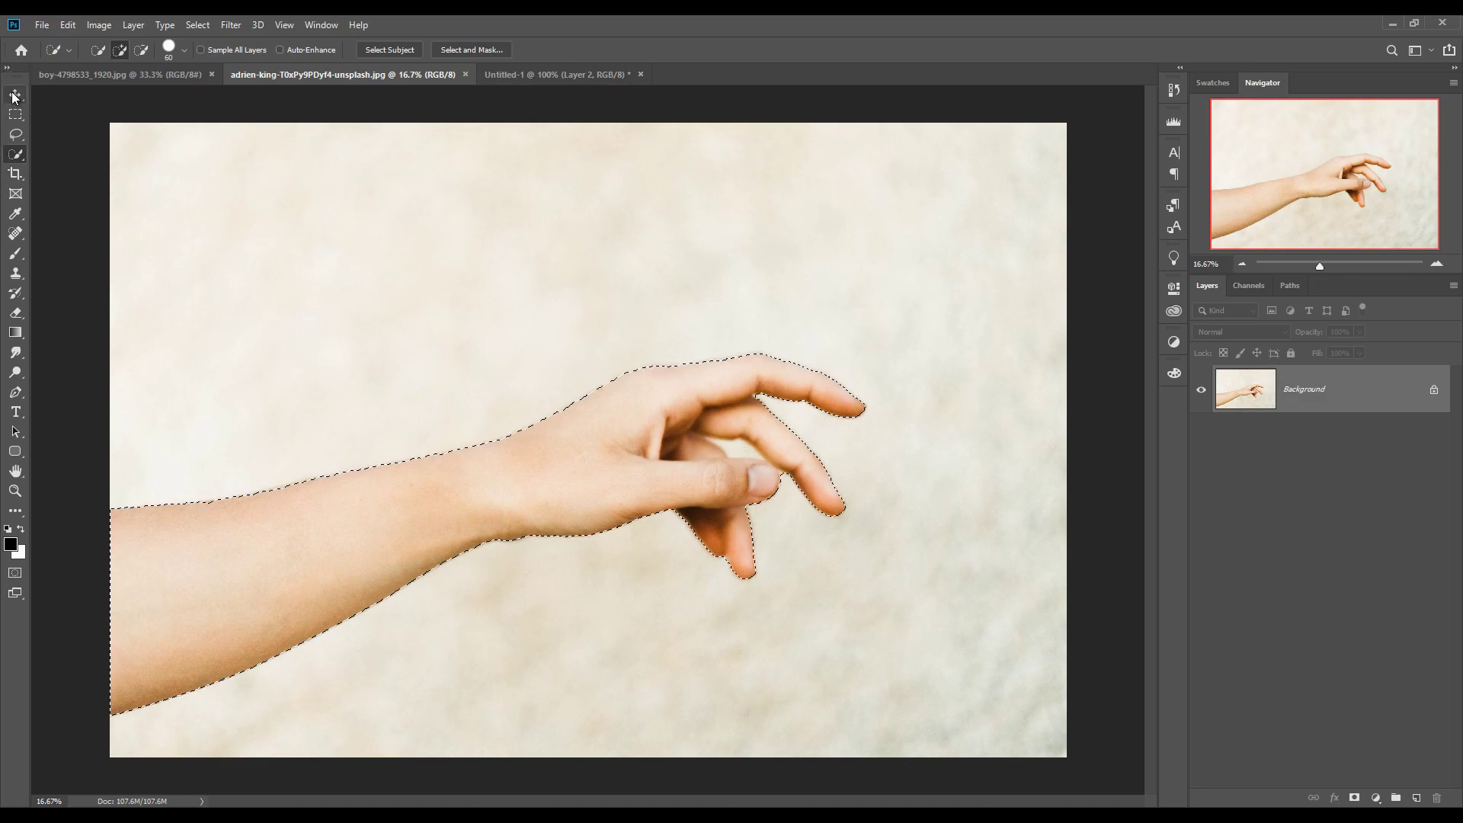
# Refine the hand selection in Select and Mask with a slight edge radius, feather and smoothing, output as a selection
pyautogui.click(452, 50)
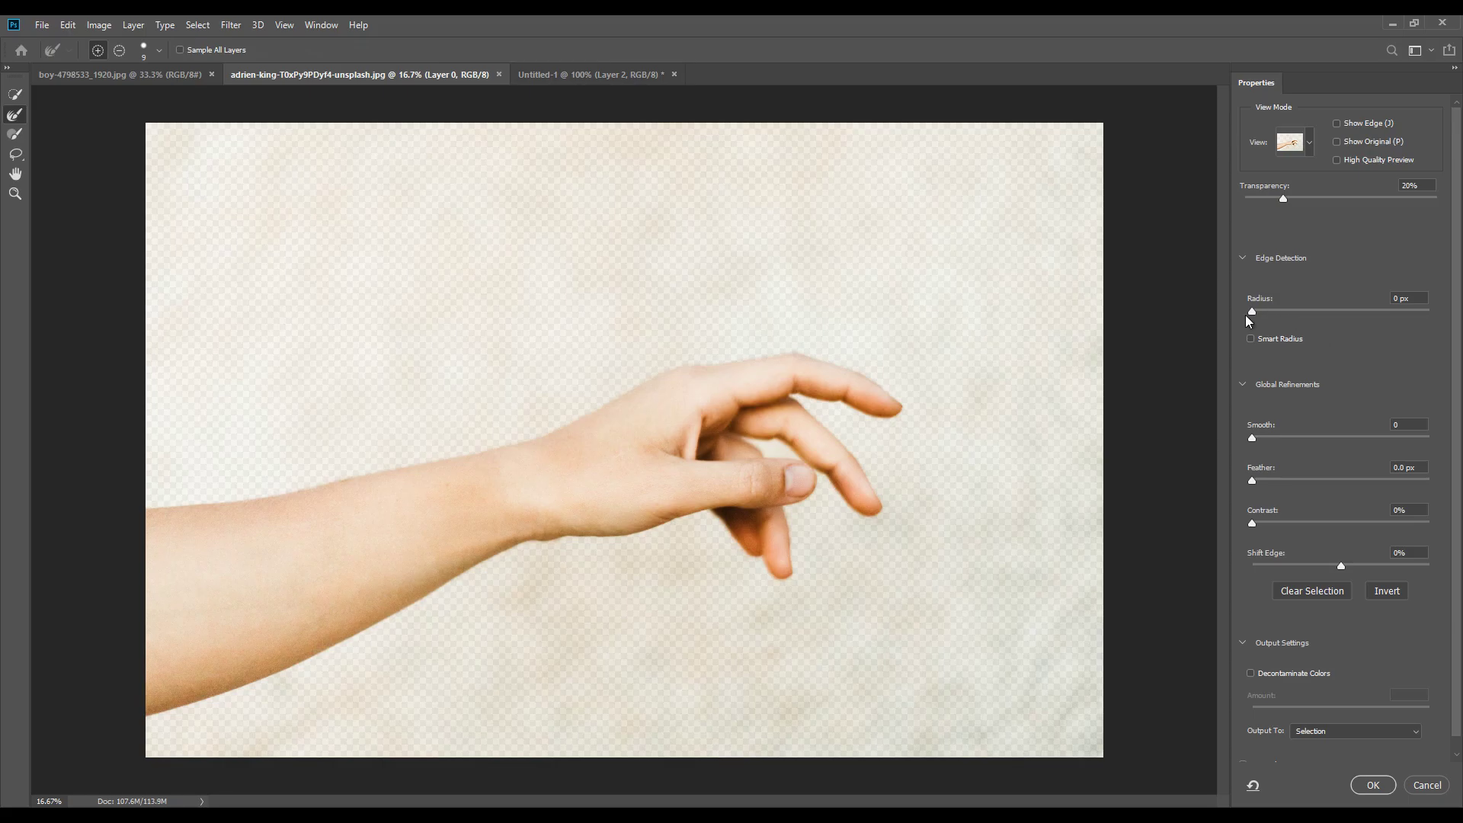
pyautogui.moveTo(1253, 313); pyautogui.dragTo(1259, 312)
pyautogui.moveTo(1255, 479); pyautogui.dragTo(1259, 479)
pyautogui.moveTo(1253, 438); pyautogui.dragTo(1256, 437)
pyautogui.click(1374, 786)
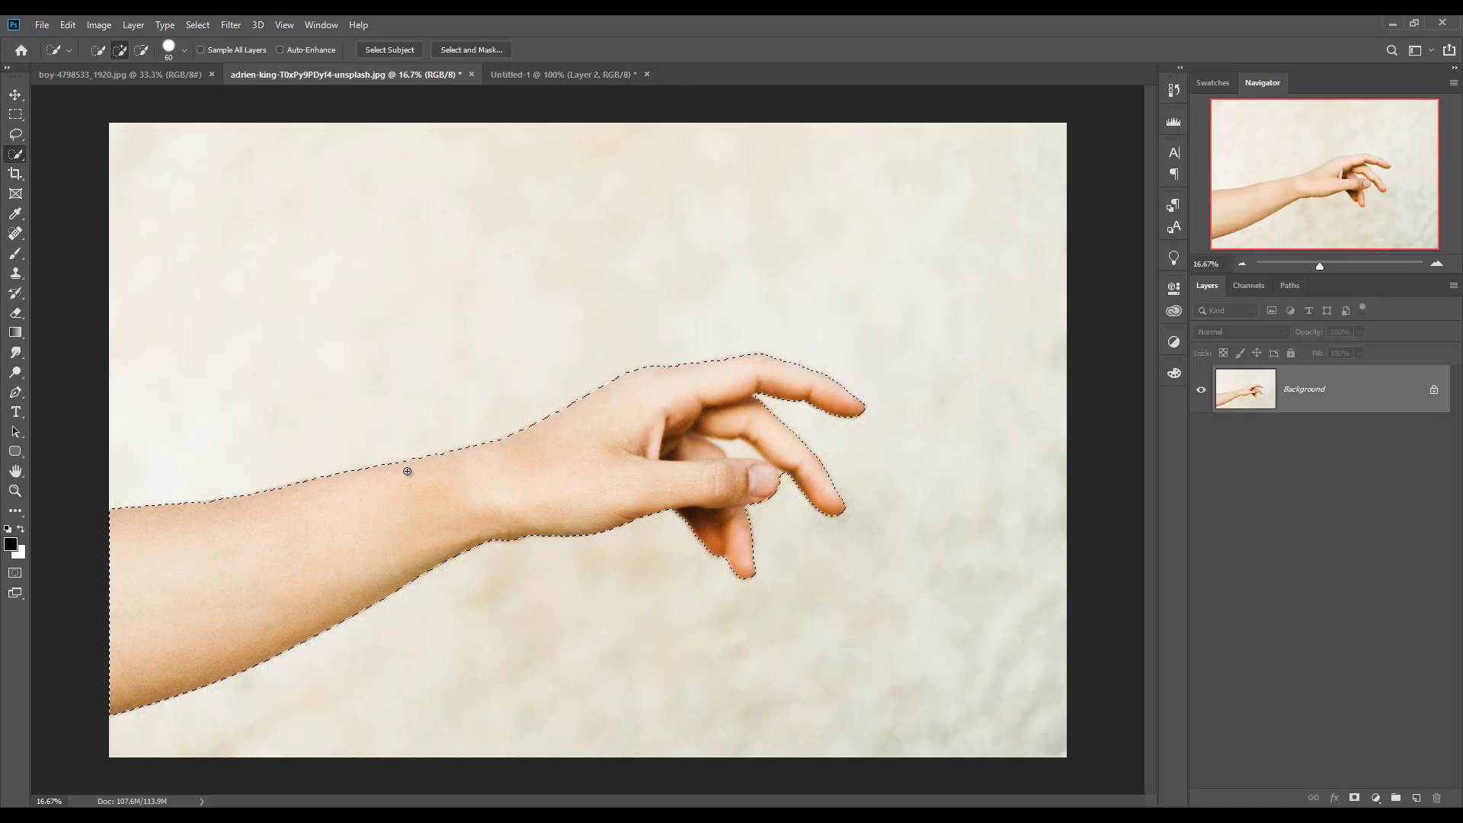
# Copy the selected hand into the forest composition above the phone layer and close the hand photo
pyautogui.click(15, 95)
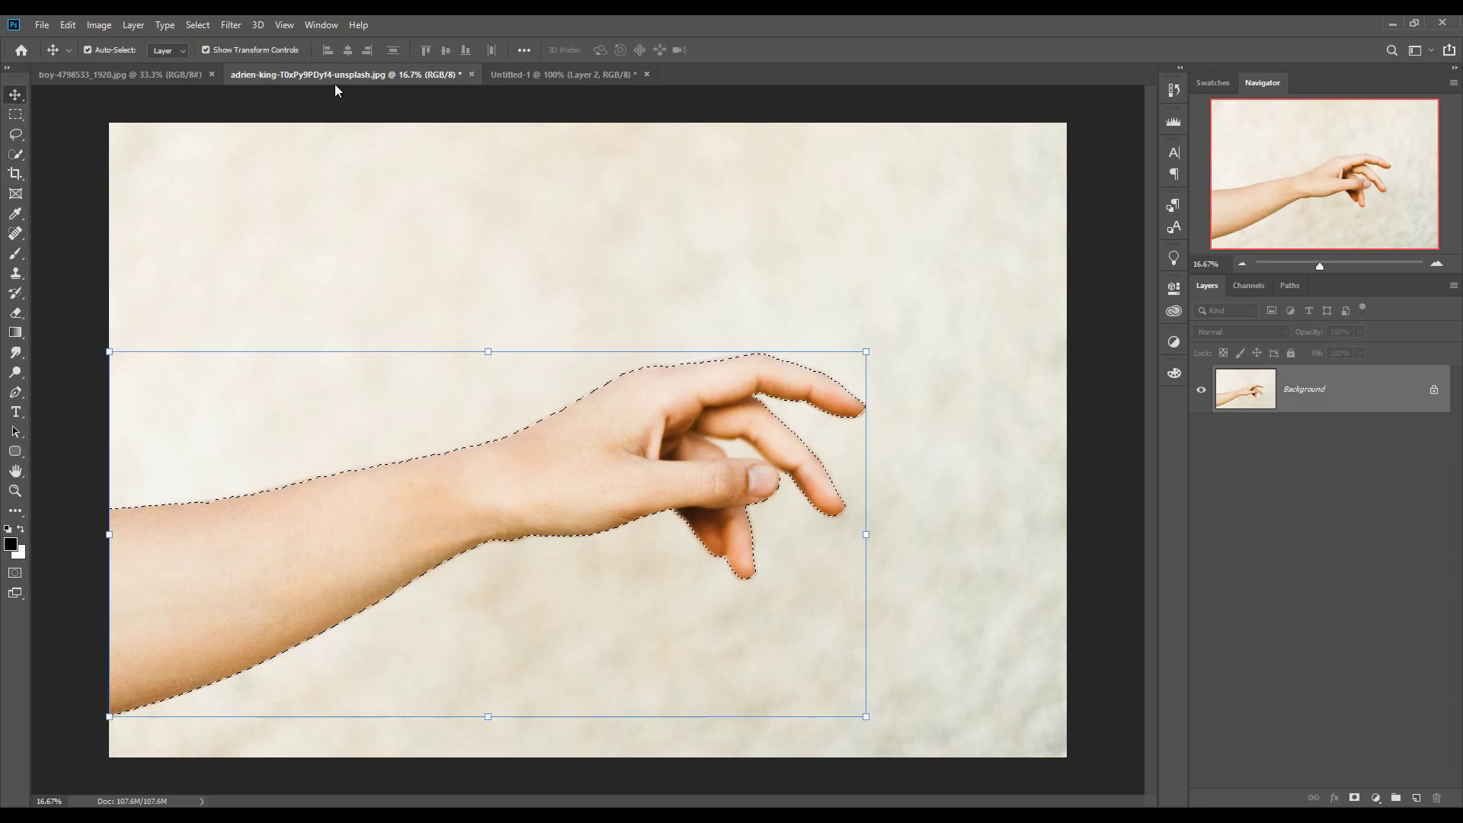
pyautogui.moveTo(336, 80); pyautogui.dragTo(337, 135)
pyautogui.moveTo(525, 513); pyautogui.dragTo(229, 395)
pyautogui.moveTo(160, 320); pyautogui.dragTo(161, 322)
pyautogui.click(1125, 130)
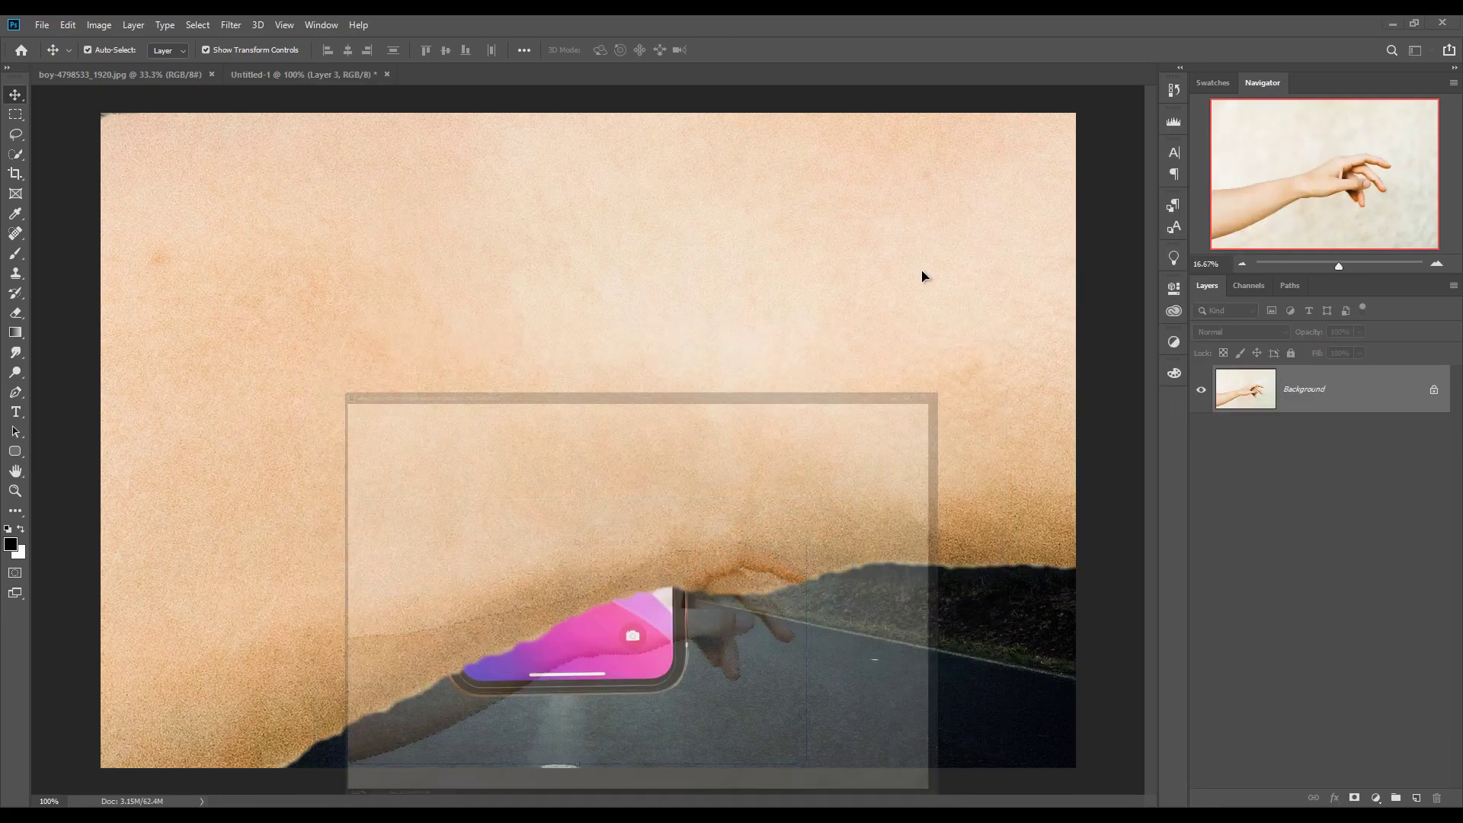
# Scale the hand layer to about 21.47%, rotate it so the fingers point down, and place it over the phone's top
pyautogui.hotkey('ctrl', '-')
pyautogui.hotkey('ctrl', '-')
pyautogui.hotkey('ctrl', '-')
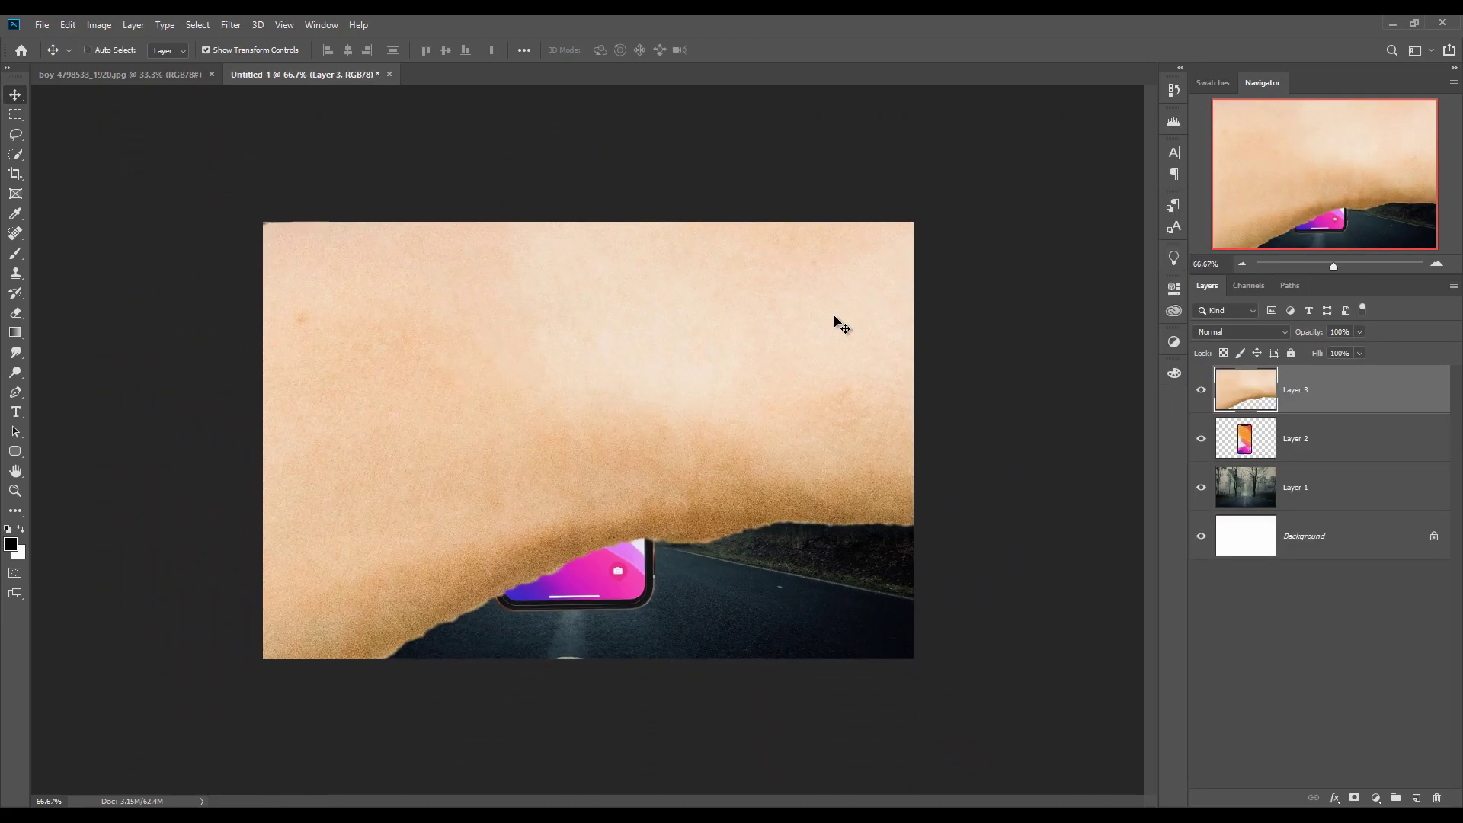
pyautogui.moveTo(606, 112); pyautogui.dragTo(507, 411)
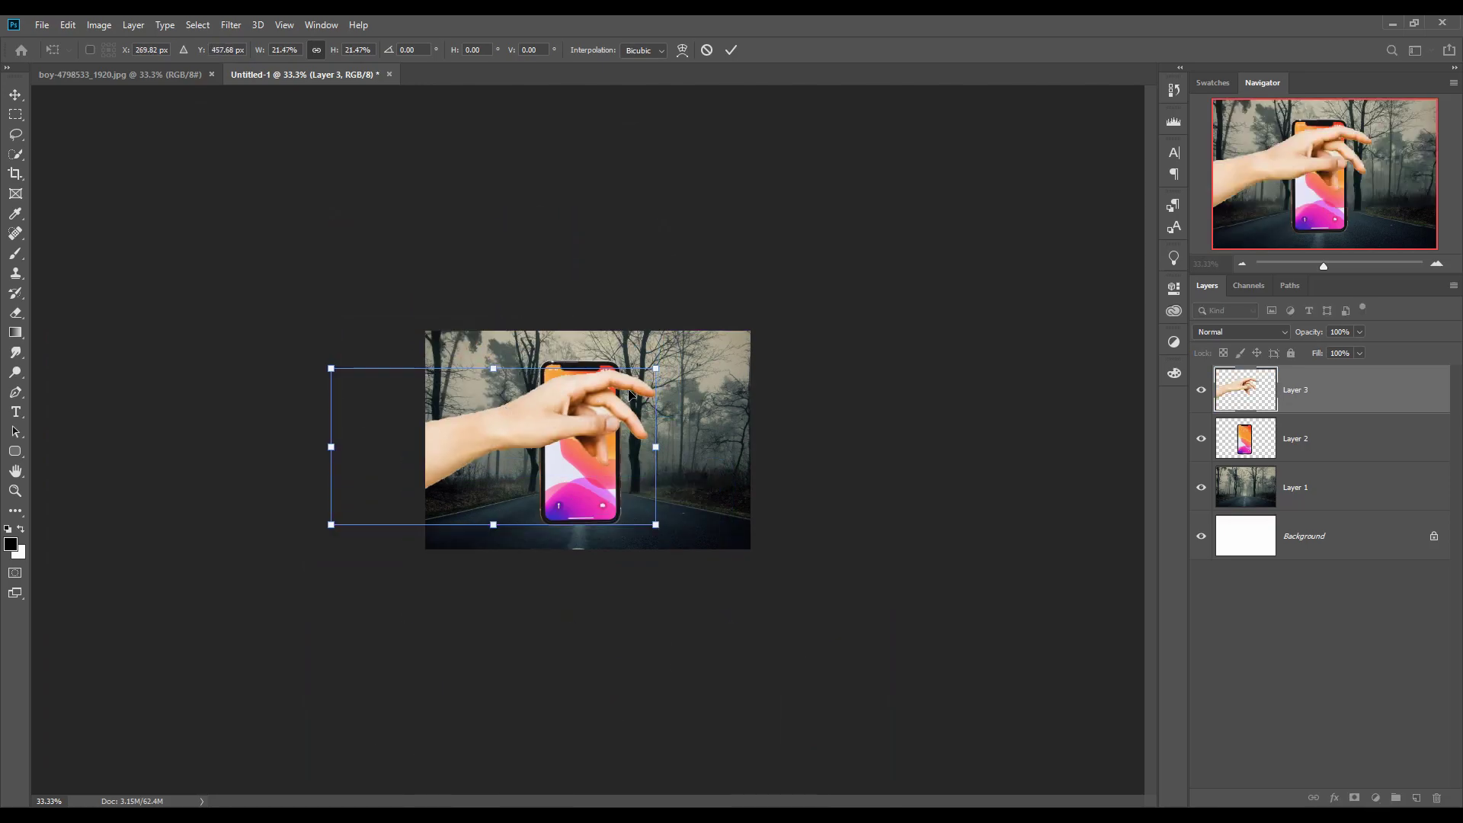
pyautogui.moveTo(668, 346)
pyautogui.mouseDown()
pyautogui.moveTo(695, 461)
pyautogui.moveTo(635, 439)
pyautogui.moveTo(616, 374)
pyautogui.moveTo(625, 381)
pyautogui.moveTo(636, 354)
pyautogui.moveTo(512, 353)
pyautogui.moveTo(599, 368)
pyautogui.moveTo(670, 339)
pyautogui.moveTo(646, 349)
pyautogui.moveTo(656, 327)
pyautogui.moveTo(644, 332)
pyautogui.mouseUp()
pyautogui.click(730, 51)
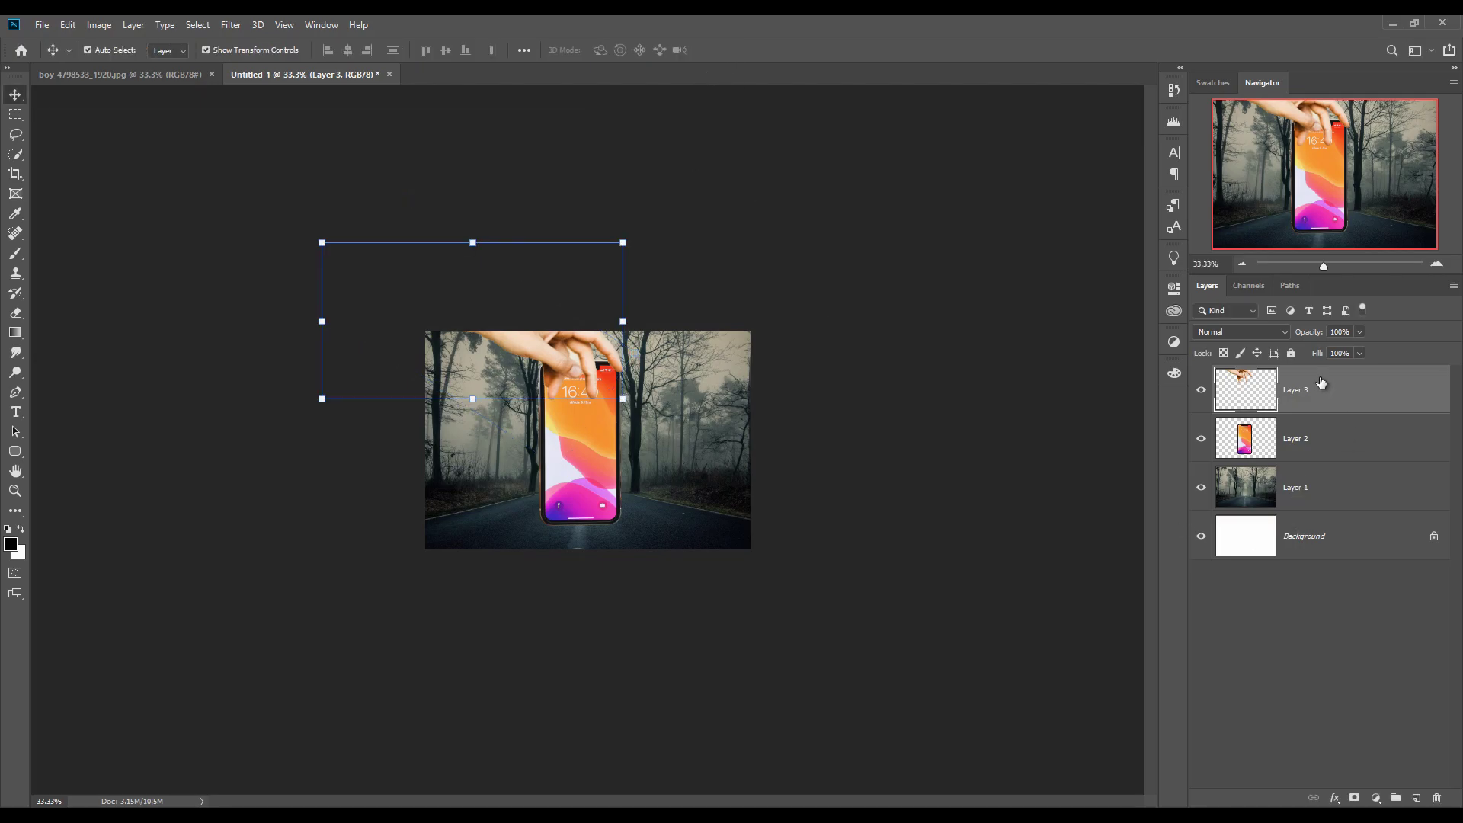
# Reposition the hand and rotate it about 2.61° clockwise so the fingers grip the phone's upper edge
pyautogui.hotkey('ctrl', '+')
pyautogui.hotkey('ctrl', '+')
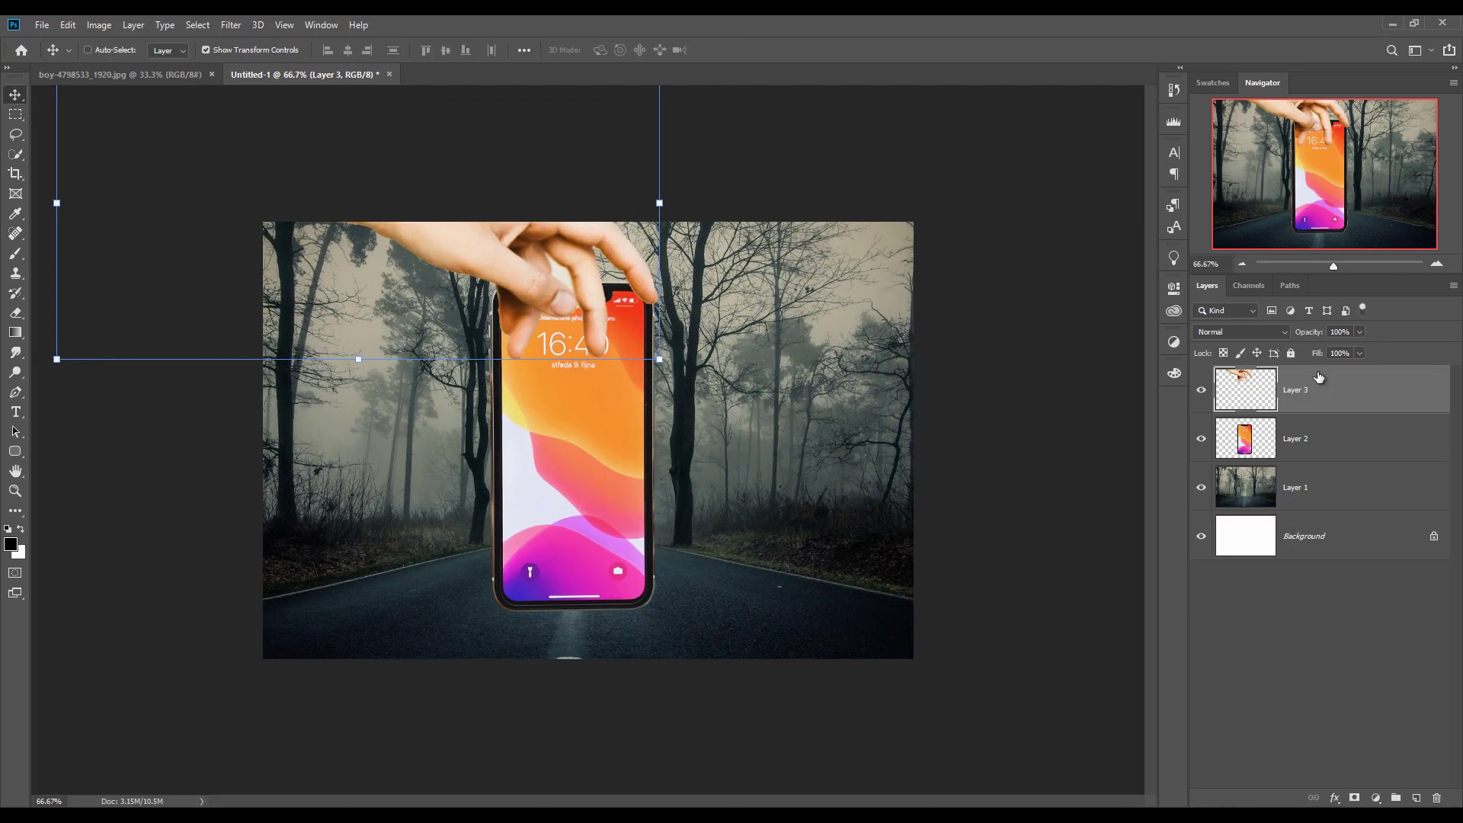
pyautogui.hotkey('ctrl', '+')
pyautogui.moveTo(564, 189)
pyautogui.mouseDown()
pyautogui.moveTo(537, 195)
pyautogui.moveTo(546, 204)
pyautogui.mouseUp()
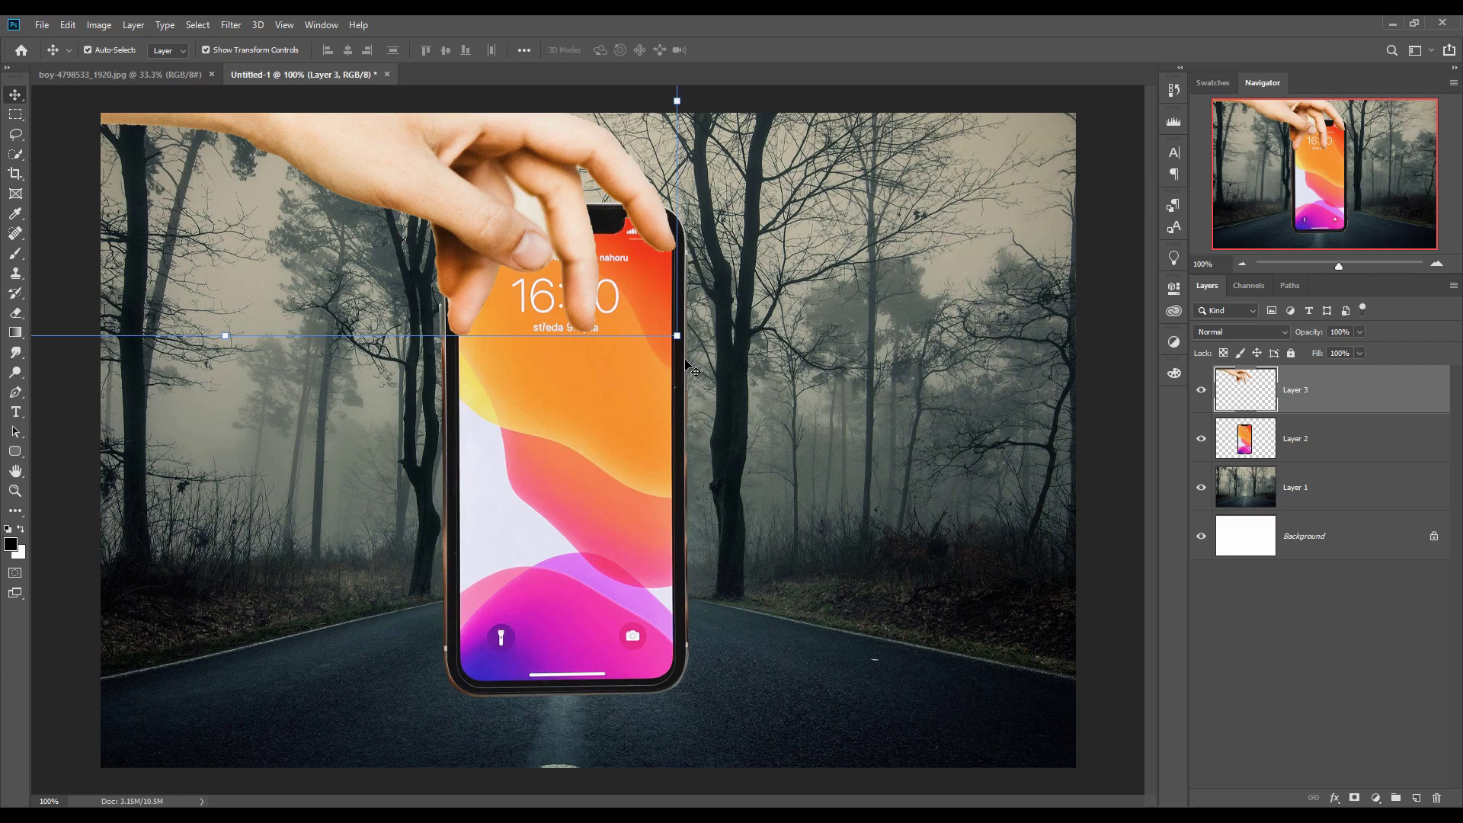
pyautogui.moveTo(690, 348); pyautogui.dragTo(720, 360)
pyautogui.moveTo(577, 288); pyautogui.dragTo(587, 282)
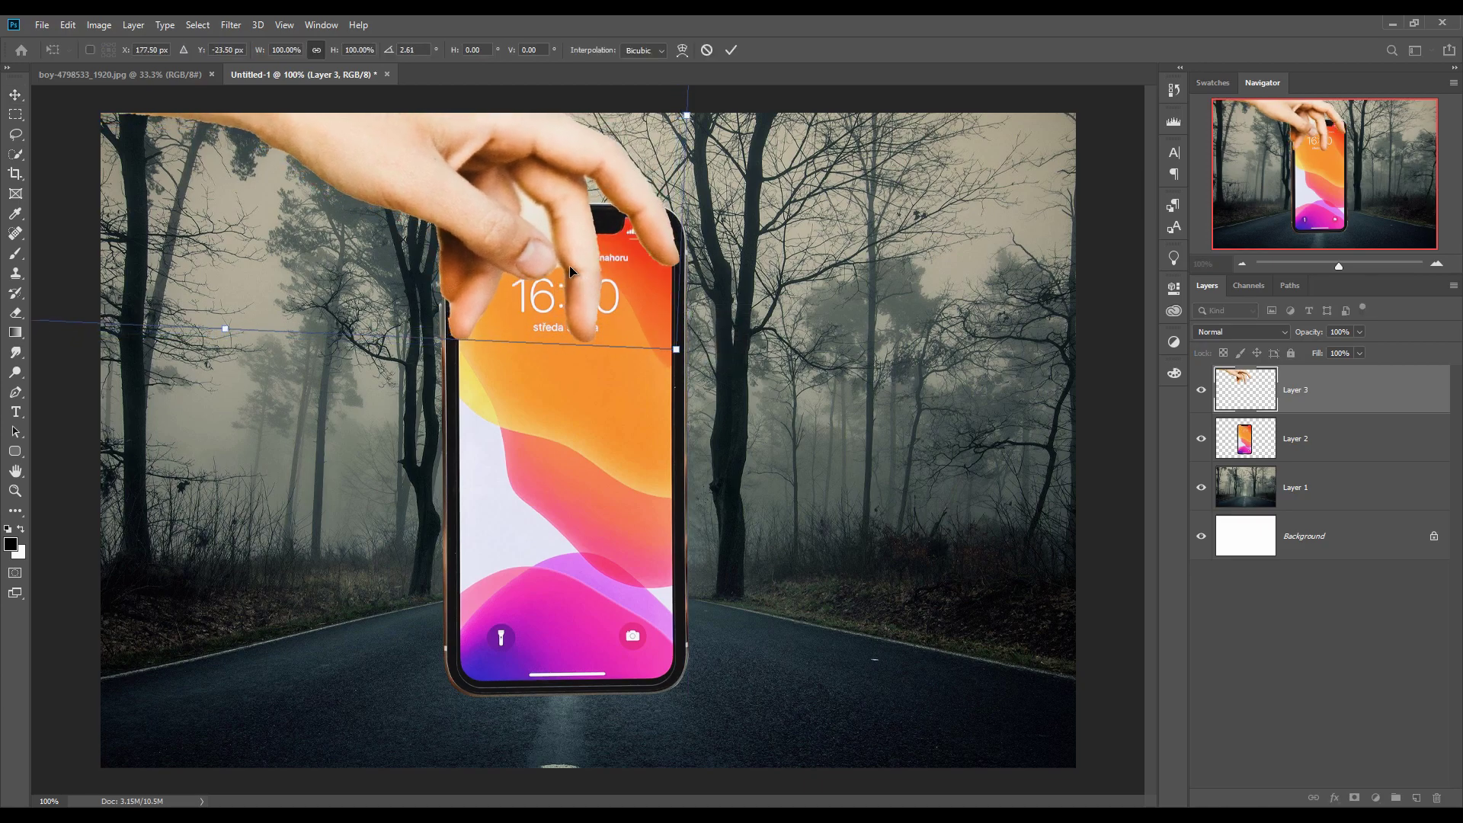
pyautogui.click(731, 49)
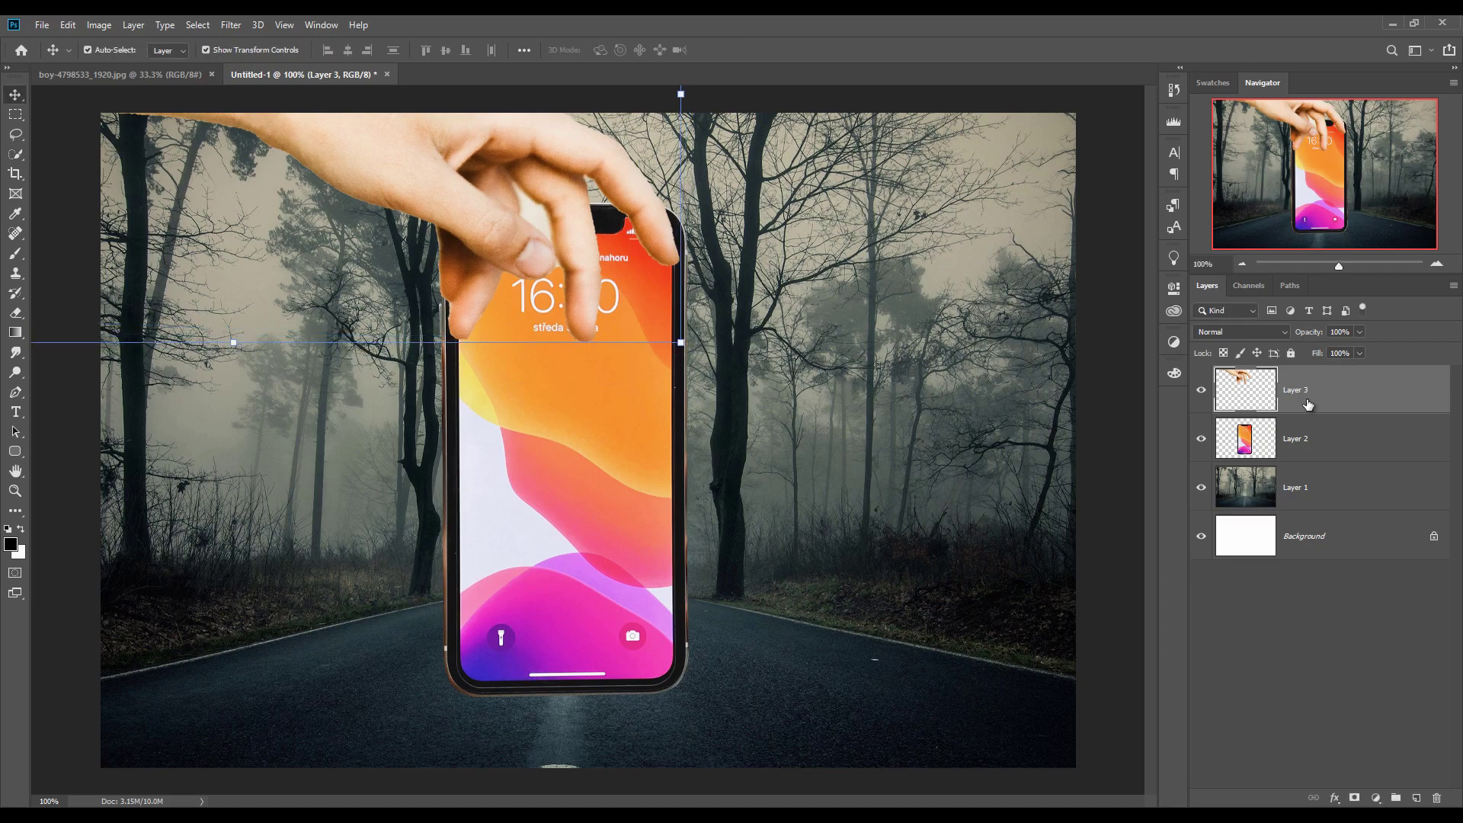
# Add a layer mask to the hand layer and choose the Soft Round brush for painting on it
pyautogui.click(1354, 798)
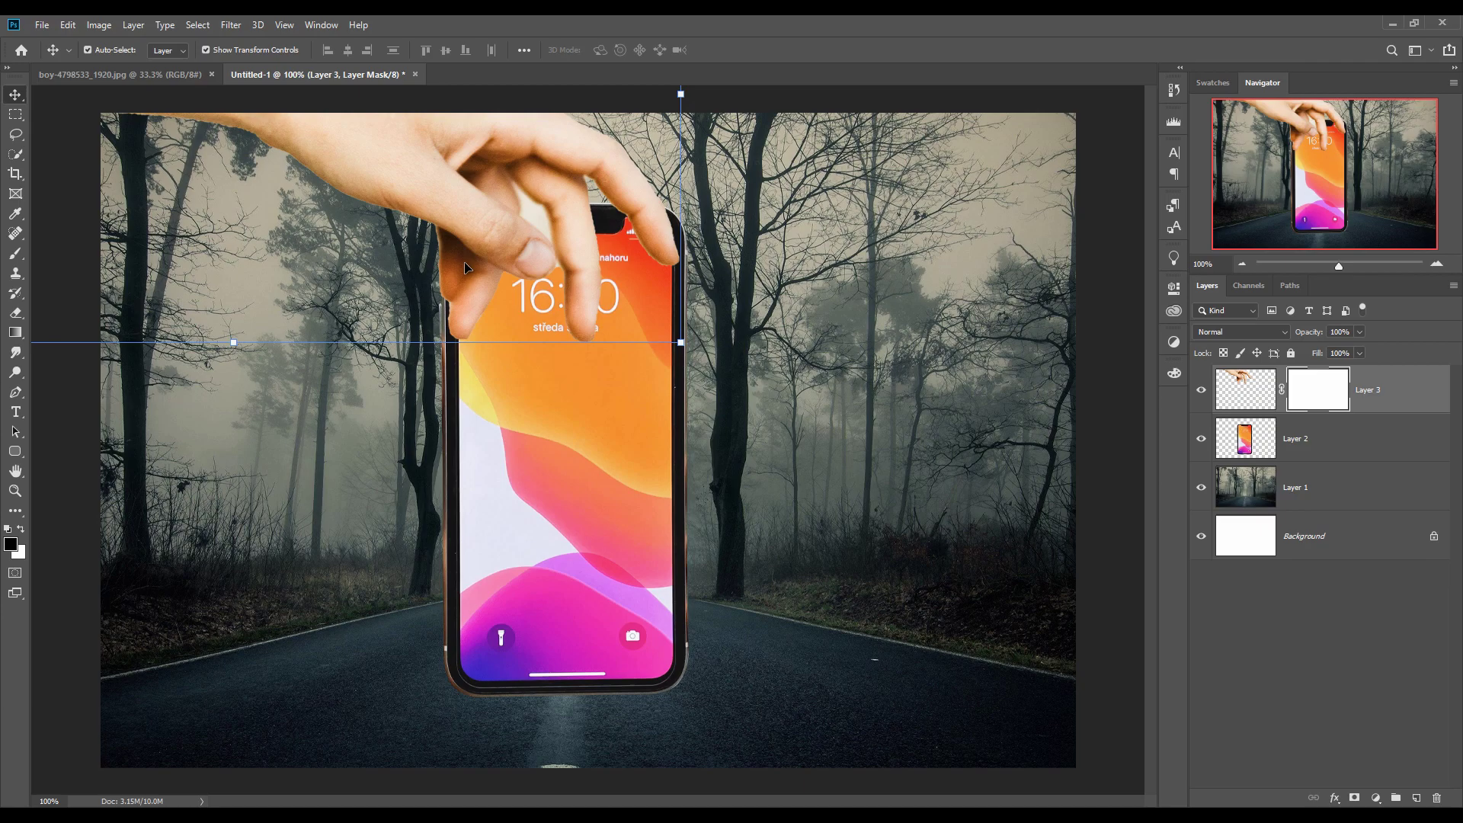
pyautogui.click(12, 259)
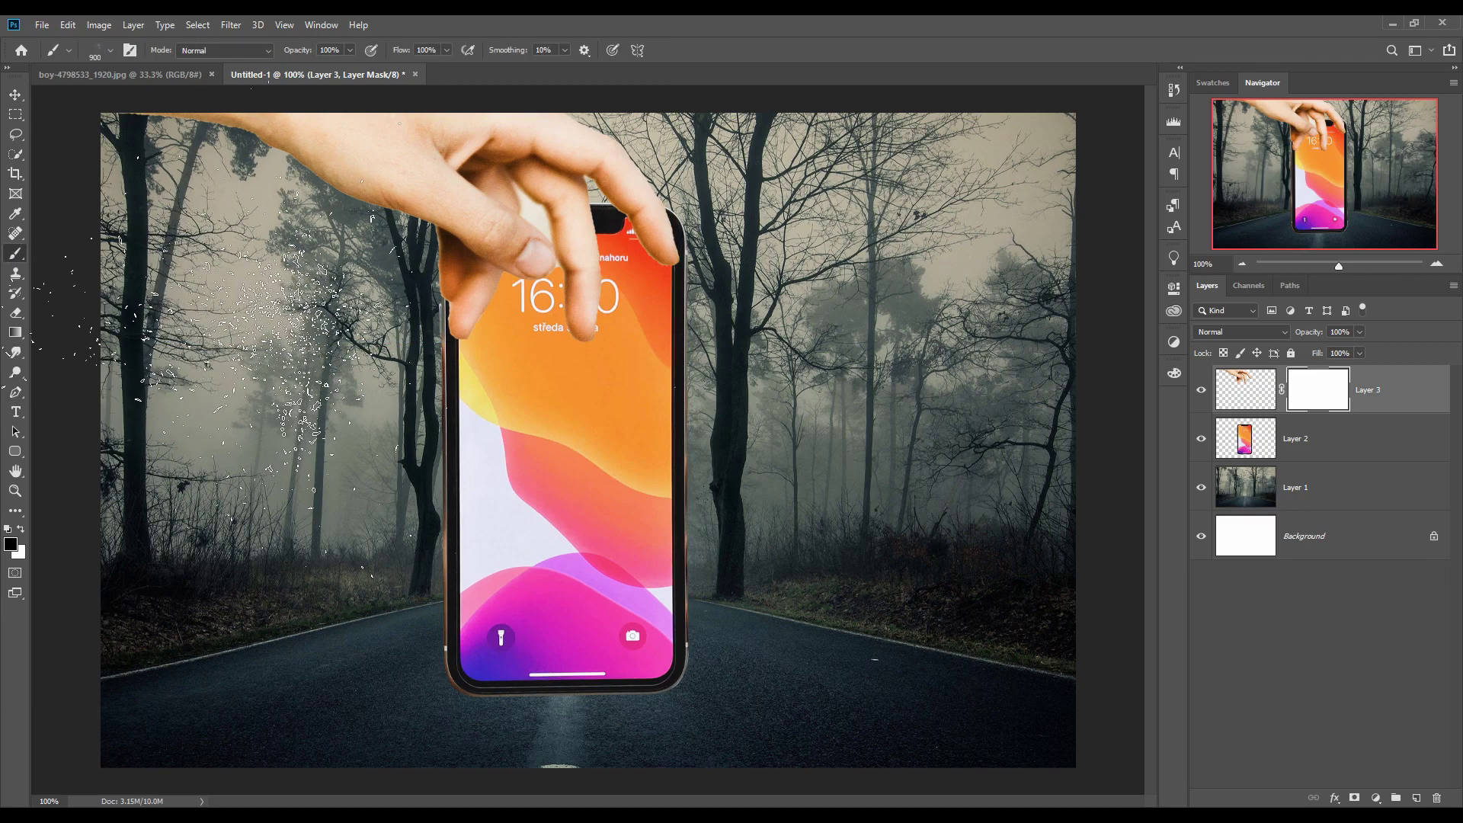
pyautogui.click(109, 51)
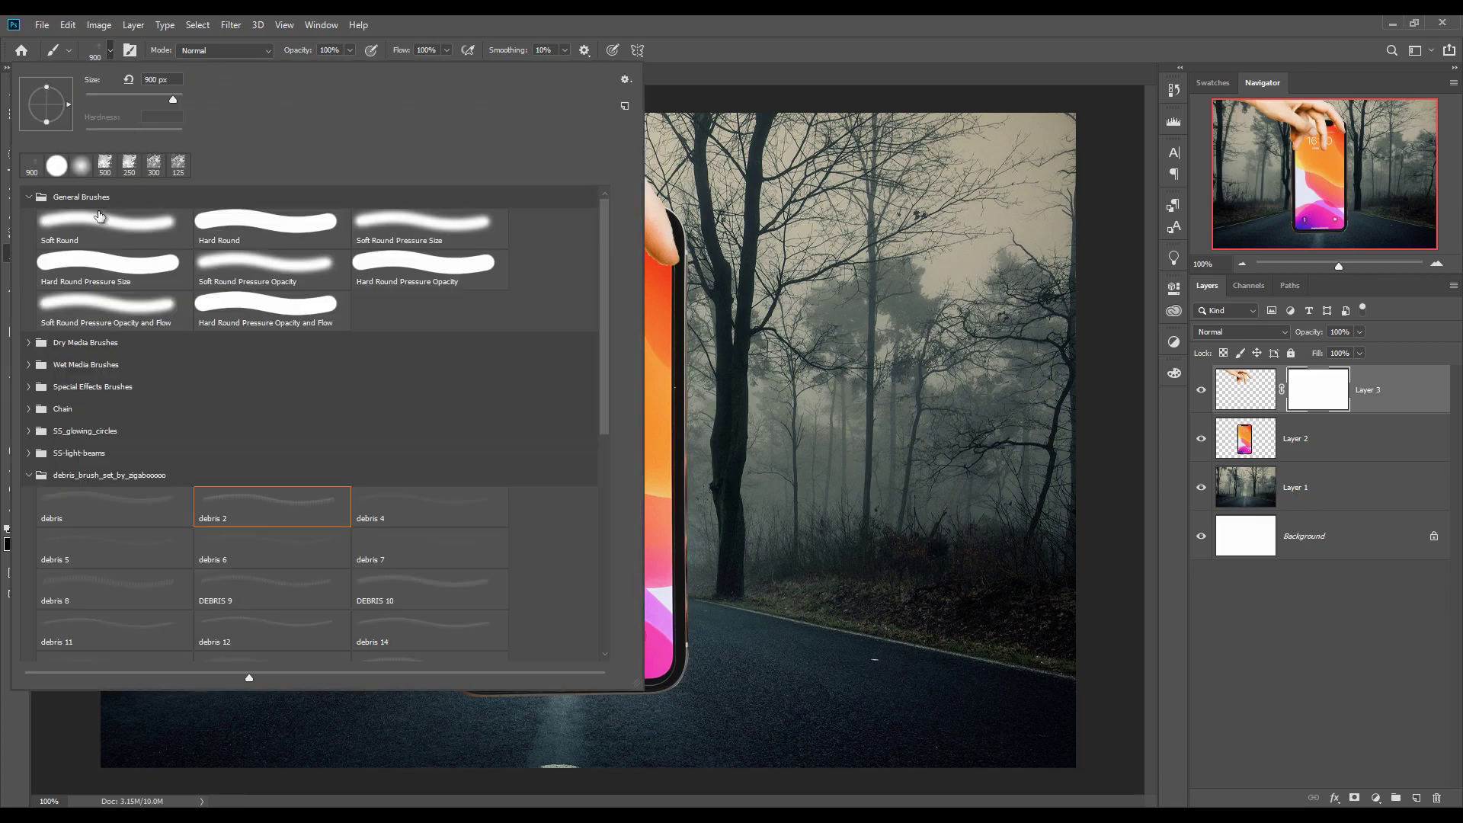
pyautogui.click(88, 223)
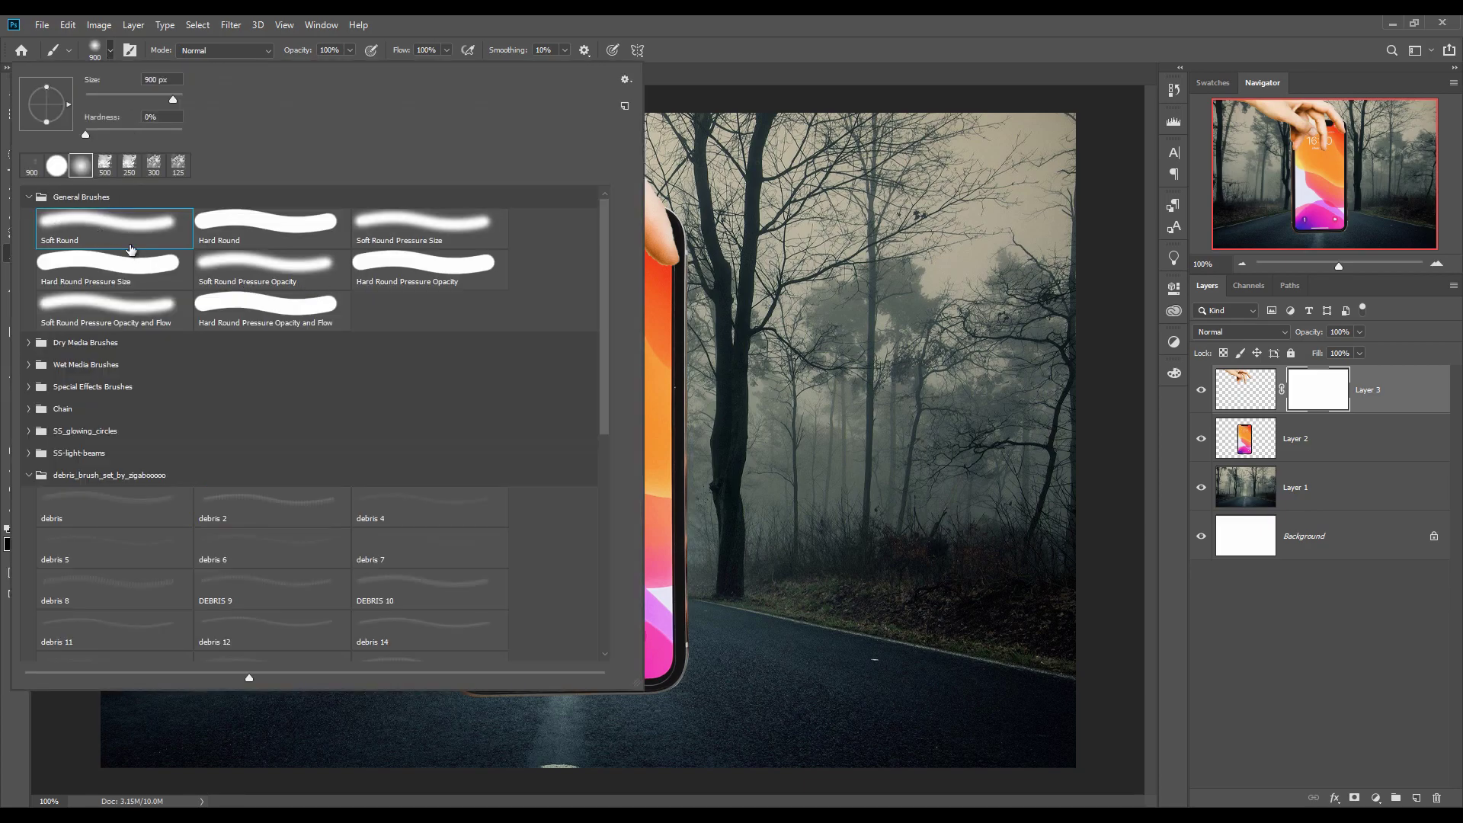
pyautogui.press('Return')
# Paint black on the hand's mask to hide the fingers overlapping the phone's front, keeping only the thumb in front
pyautogui.press('[')
pyautogui.press('[')
pyautogui.press('[')
pyautogui.press('[')
pyautogui.press('[')
pyautogui.press('[')
pyautogui.press('[')
pyautogui.press('[')
pyautogui.press('[')
pyautogui.press('[')
pyautogui.press('[')
pyautogui.press('[')
pyautogui.press('[')
pyautogui.press('[')
pyautogui.press('[')
pyautogui.press('[')
pyautogui.press('[')
pyautogui.press('[')
pyautogui.moveTo(433, 252)
pyautogui.mouseDown()
pyautogui.moveTo(484, 305)
pyautogui.moveTo(427, 238)
pyautogui.moveTo(497, 280)
pyautogui.moveTo(455, 329)
pyautogui.moveTo(442, 278)
pyautogui.moveTo(454, 337)
pyautogui.moveTo(486, 331)
pyautogui.mouseUp()
pyautogui.press('[')
pyautogui.press('[')
pyautogui.press('[')
pyautogui.moveTo(586, 354)
pyautogui.mouseDown()
pyautogui.moveTo(595, 278)
pyautogui.moveTo(614, 313)
pyautogui.mouseUp()
pyautogui.moveTo(649, 255)
pyautogui.mouseDown()
pyautogui.moveTo(635, 216)
pyautogui.moveTo(677, 231)
pyautogui.moveTo(612, 215)
pyautogui.moveTo(667, 220)
pyautogui.moveTo(614, 214)
pyautogui.moveTo(654, 253)
pyautogui.mouseUp()
pyautogui.moveTo(594, 327)
pyautogui.mouseDown()
pyautogui.moveTo(597, 235)
pyautogui.moveTo(542, 208)
pyautogui.moveTo(593, 218)
pyautogui.moveTo(554, 221)
pyautogui.moveTo(576, 267)
pyautogui.moveTo(560, 235)
pyautogui.moveTo(568, 344)
pyautogui.moveTo(583, 229)
pyautogui.moveTo(587, 249)
pyautogui.moveTo(507, 191)
pyautogui.mouseUp()
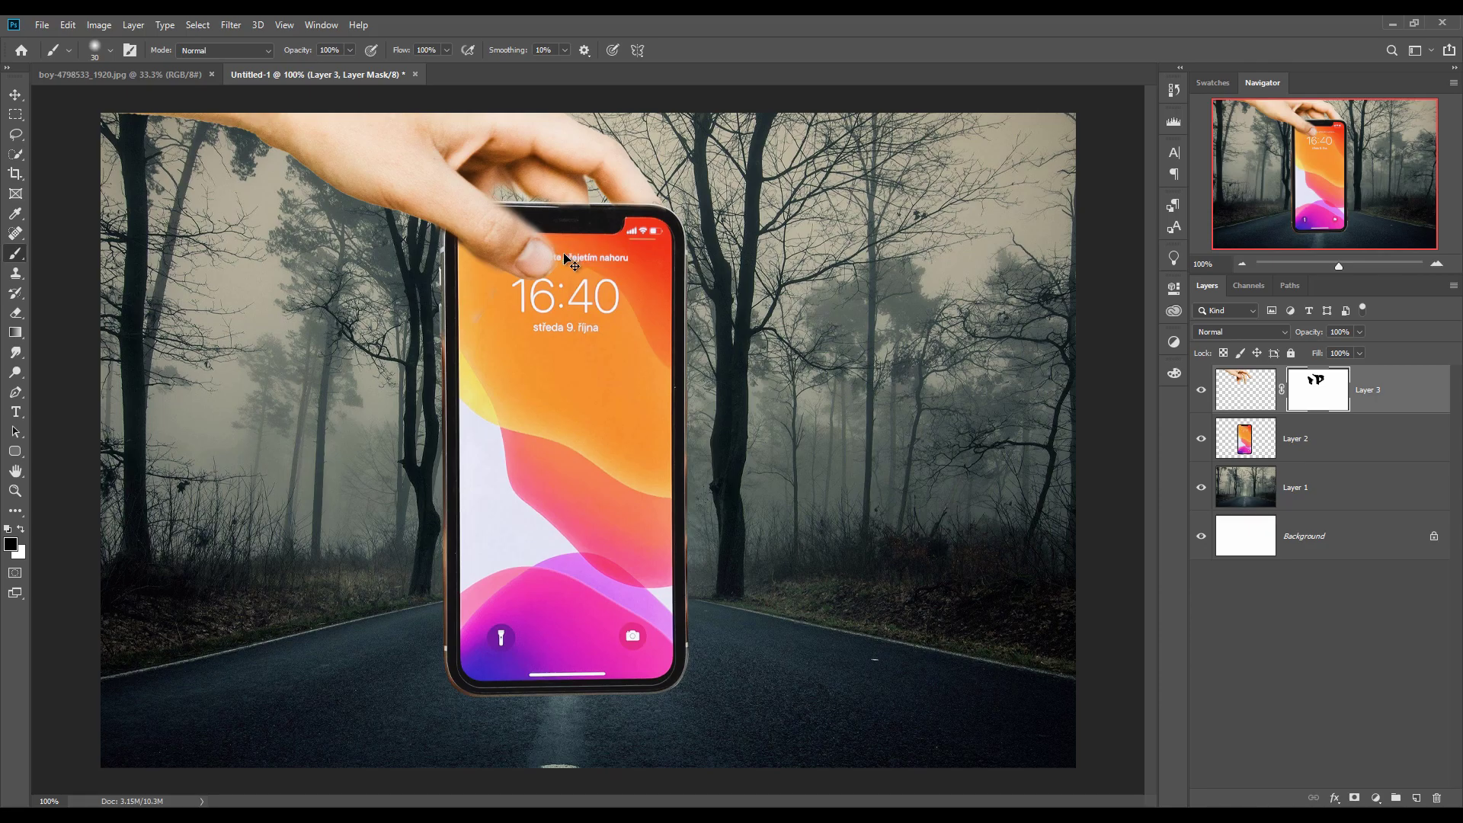
# Paint white on the hand's mask with a 25 px brush to restore the finger parts just above the phone's top edge
pyautogui.scroll(4, 565, 258)
pyautogui.scroll(-2, 566, 248)
pyautogui.moveTo(698, 335); pyautogui.dragTo(692, 607)
pyautogui.press('[')
pyautogui.press('[')
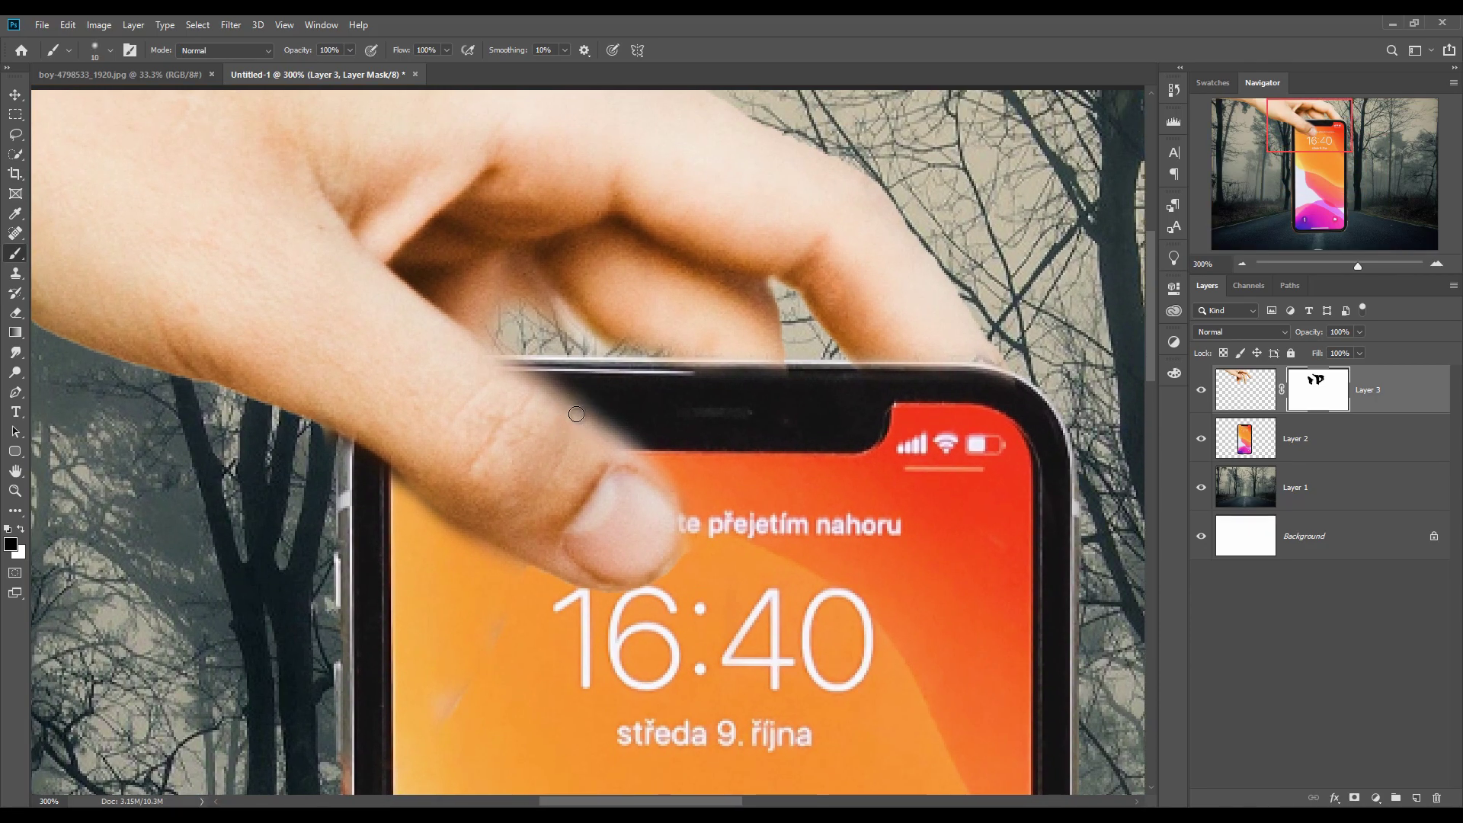
pyautogui.press(']')
pyautogui.press(']')
pyautogui.press(']')
pyautogui.moveTo(528, 323)
pyautogui.mouseDown()
pyautogui.moveTo(562, 333)
pyautogui.moveTo(500, 330)
pyautogui.moveTo(755, 339)
pyautogui.moveTo(653, 327)
pyautogui.moveTo(677, 337)
pyautogui.mouseUp()
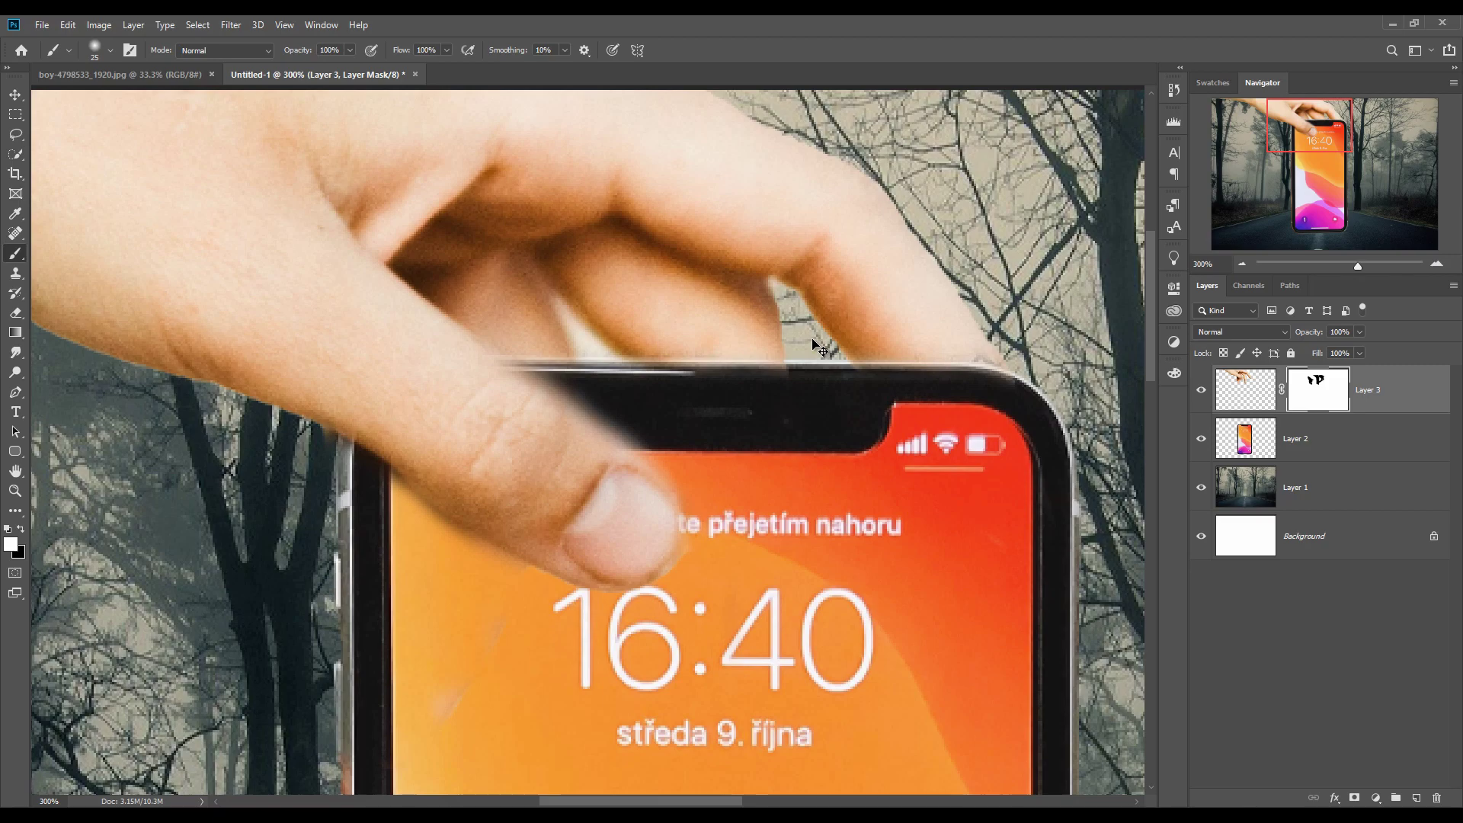
# Lasso the pale background gap between the fingers above the phone, delete it from the hand layer's image, and deselect
pyautogui.hotkey('ctrl', '+')
pyautogui.hotkey('ctrl', '+')
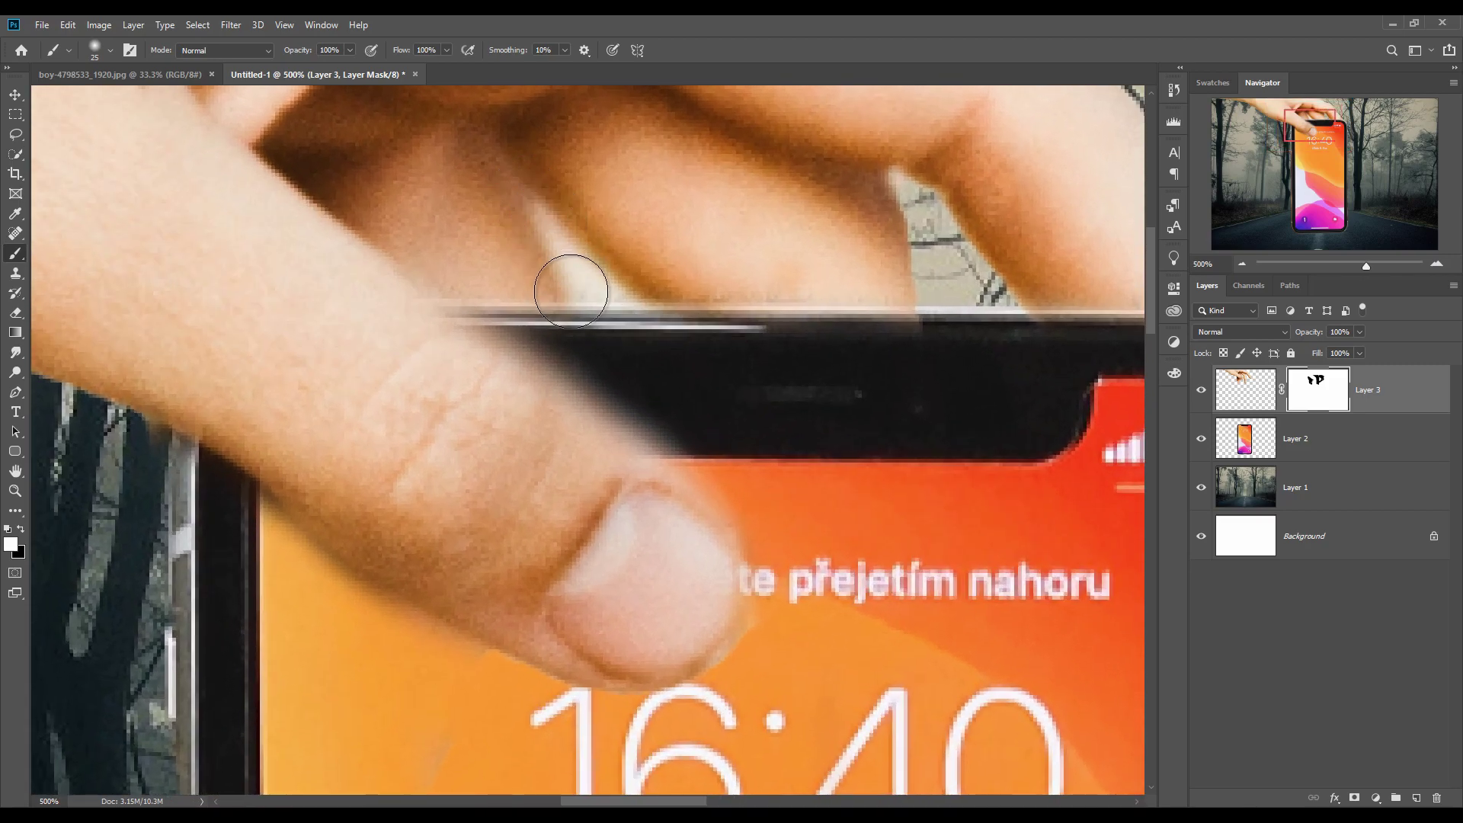
pyautogui.click(15, 95)
pyautogui.click(25, 140)
pyautogui.click(69, 134)
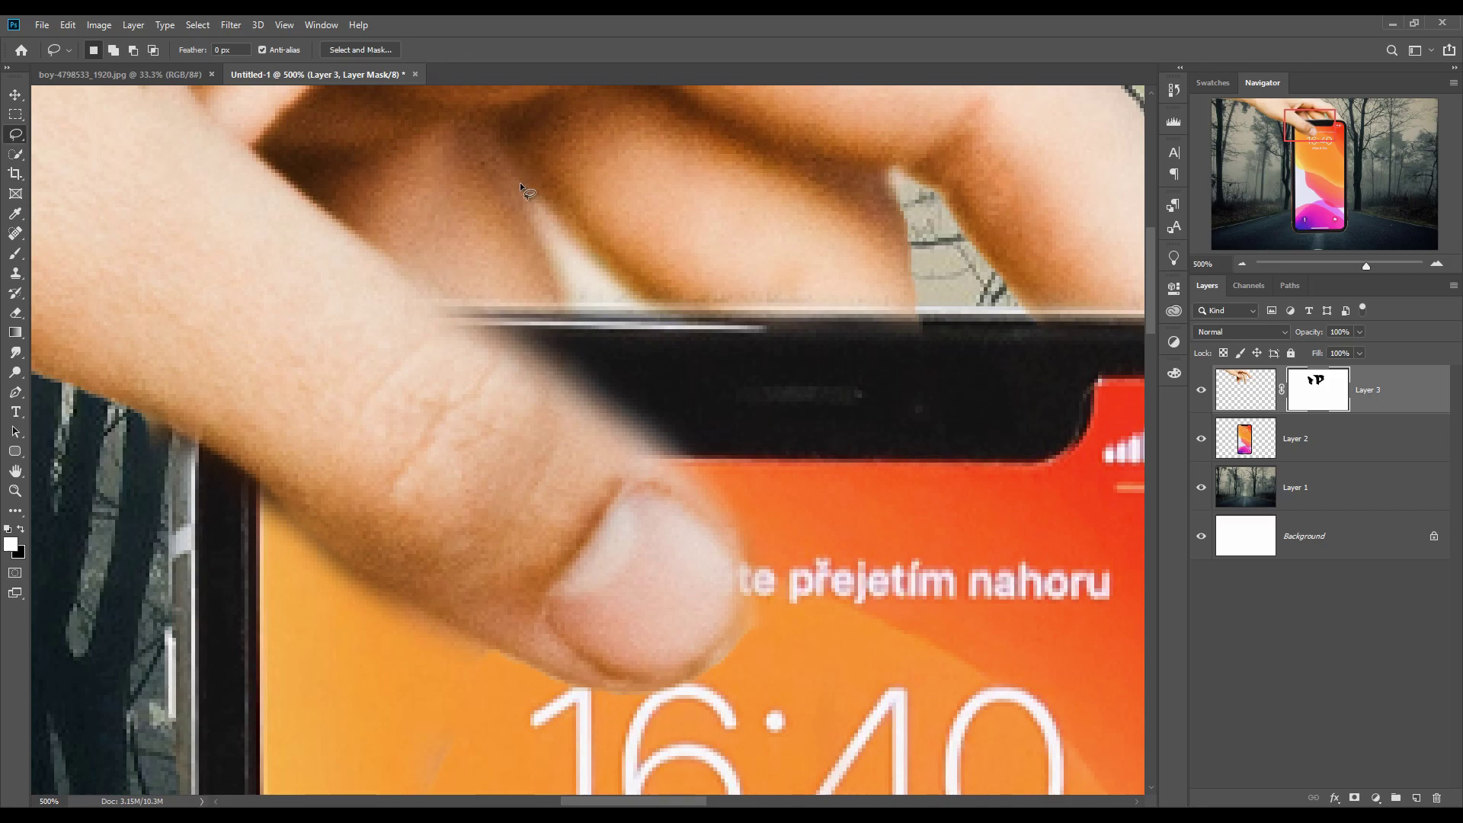
pyautogui.moveTo(525, 219)
pyautogui.mouseDown()
pyautogui.moveTo(559, 304)
pyautogui.moveTo(652, 304)
pyautogui.moveTo(513, 180)
pyautogui.mouseUp()
pyautogui.click(1250, 395)
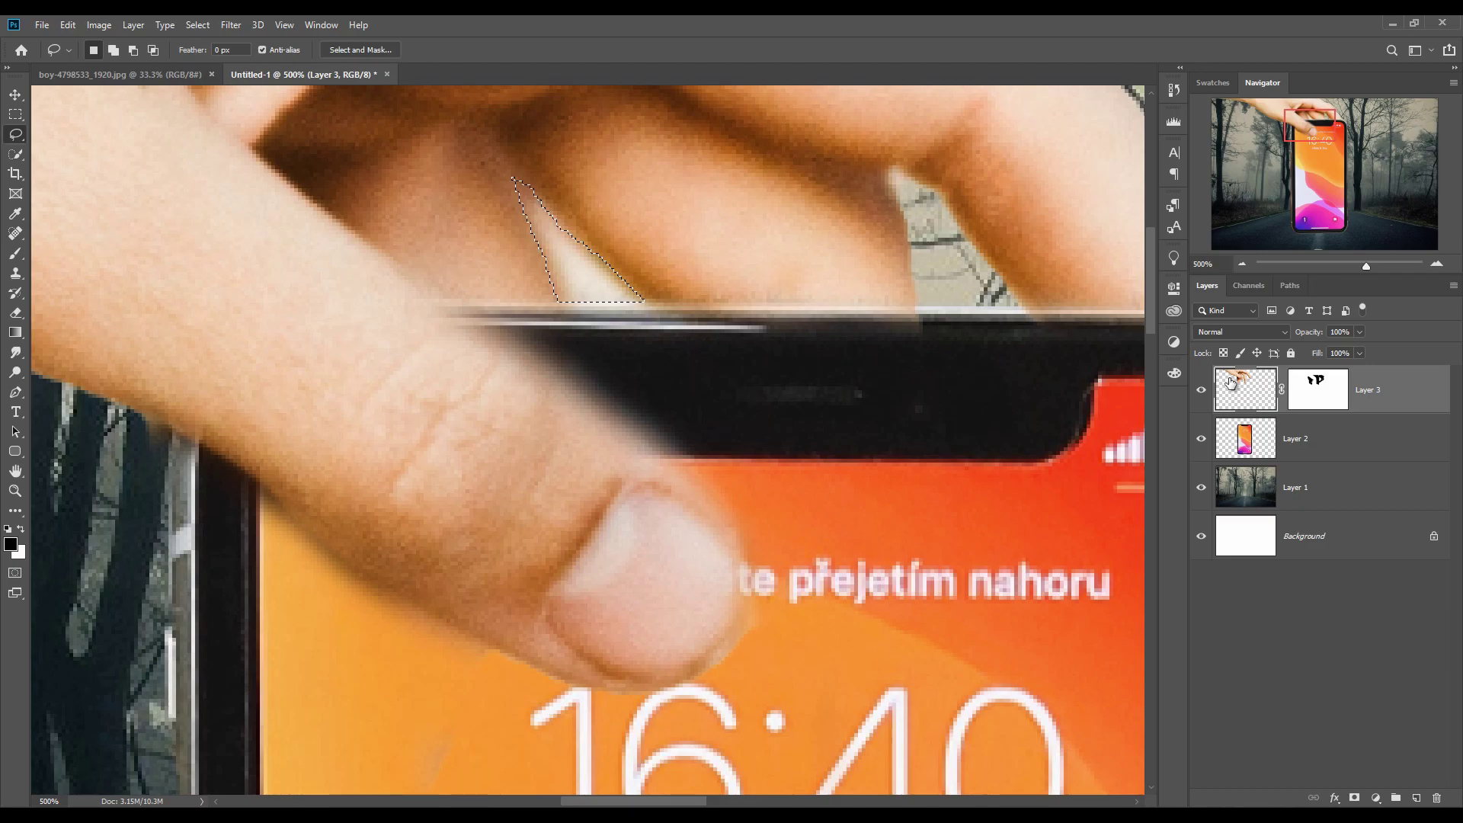
pyautogui.press('Delete')
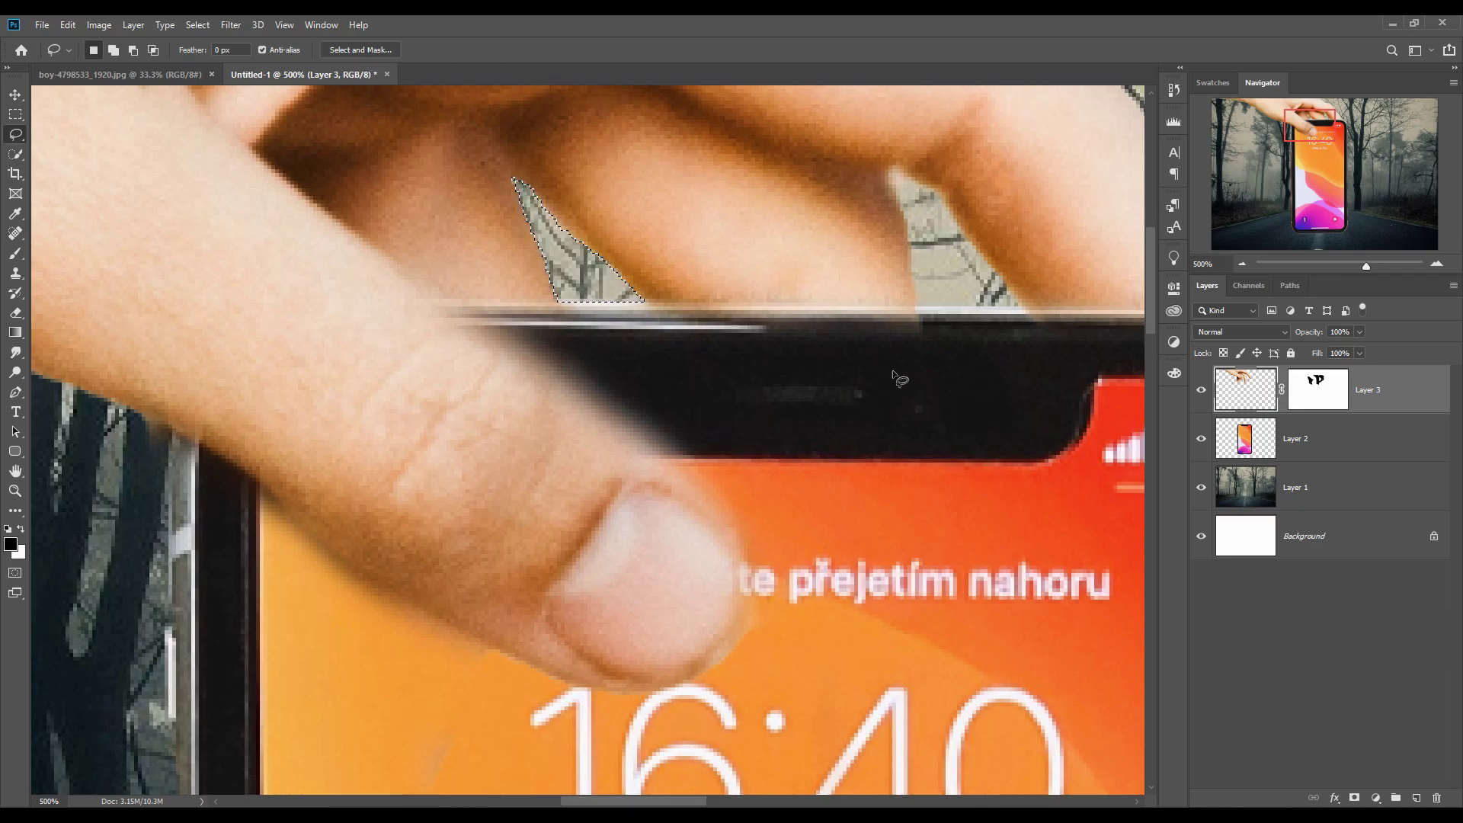
pyautogui.click(212, 27)
pyautogui.click(213, 57)
pyautogui.press('v')
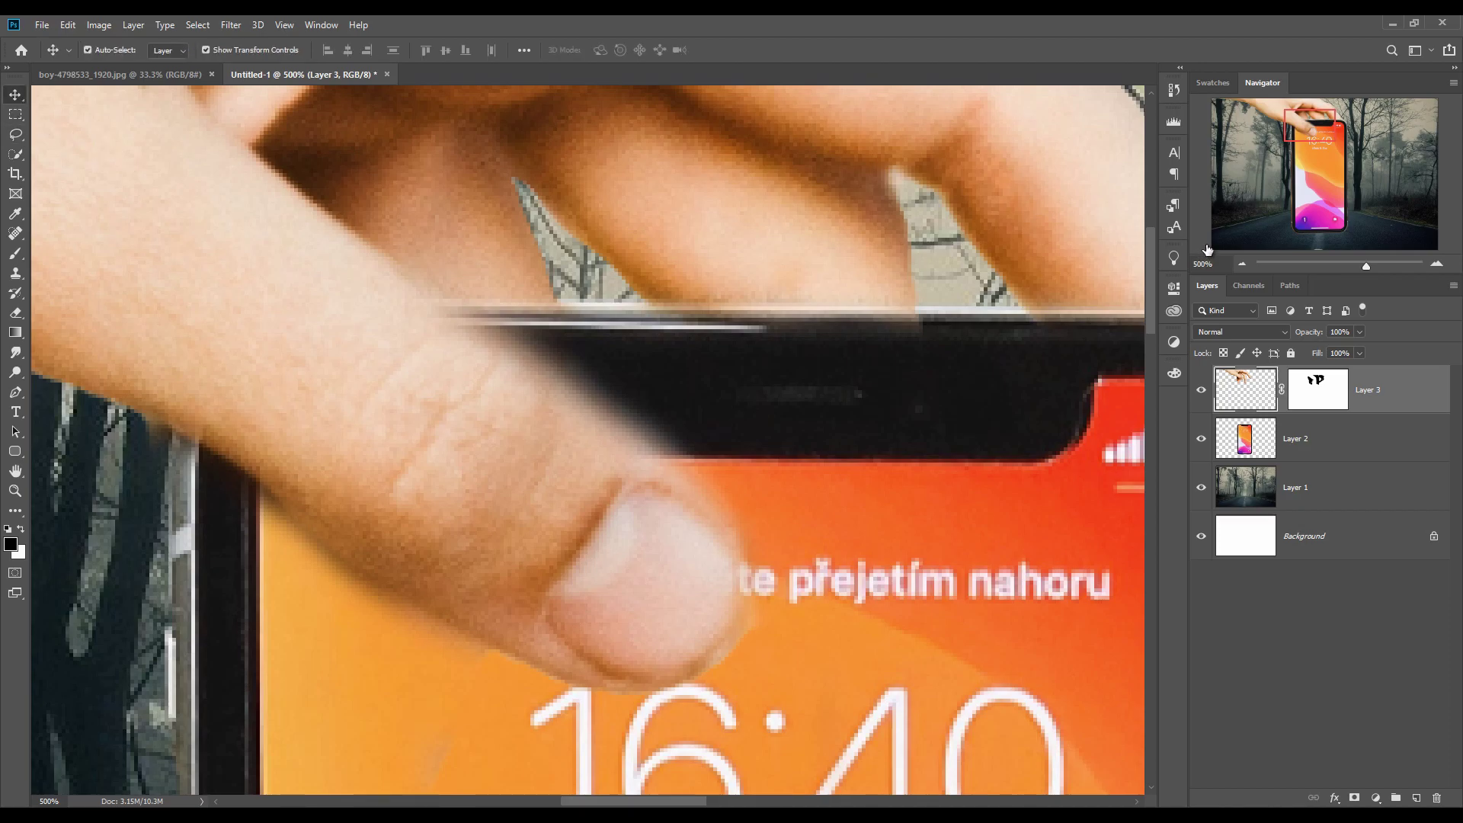
# Create a new empty layer between the forest layer and the phone layer
pyautogui.hotkey('ctrl', '-')
pyautogui.hotkey('ctrl', '-')
pyautogui.hotkey('ctrl', '-')
pyautogui.hotkey('ctrl', '-')
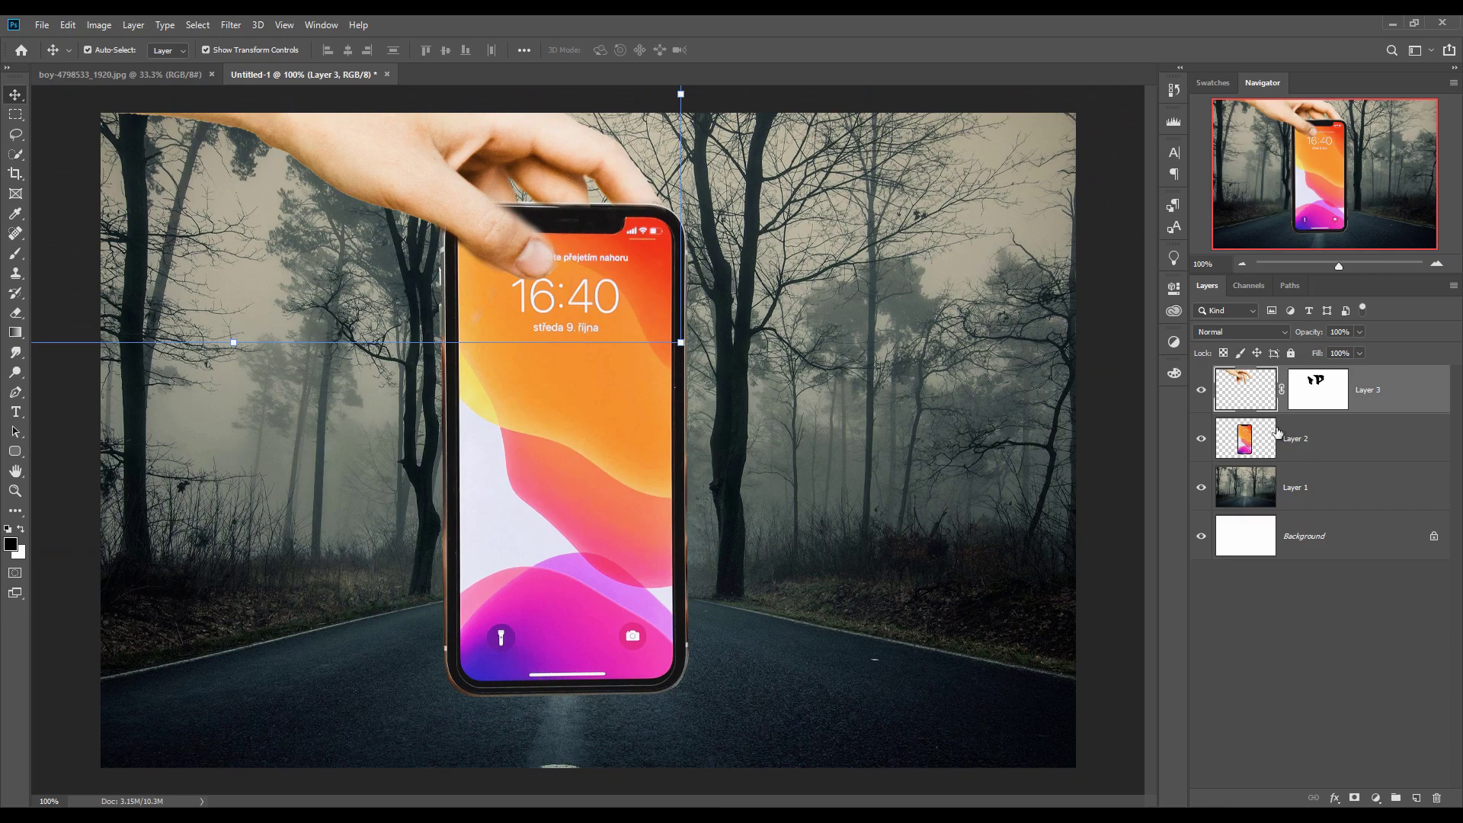
pyautogui.click(1308, 457)
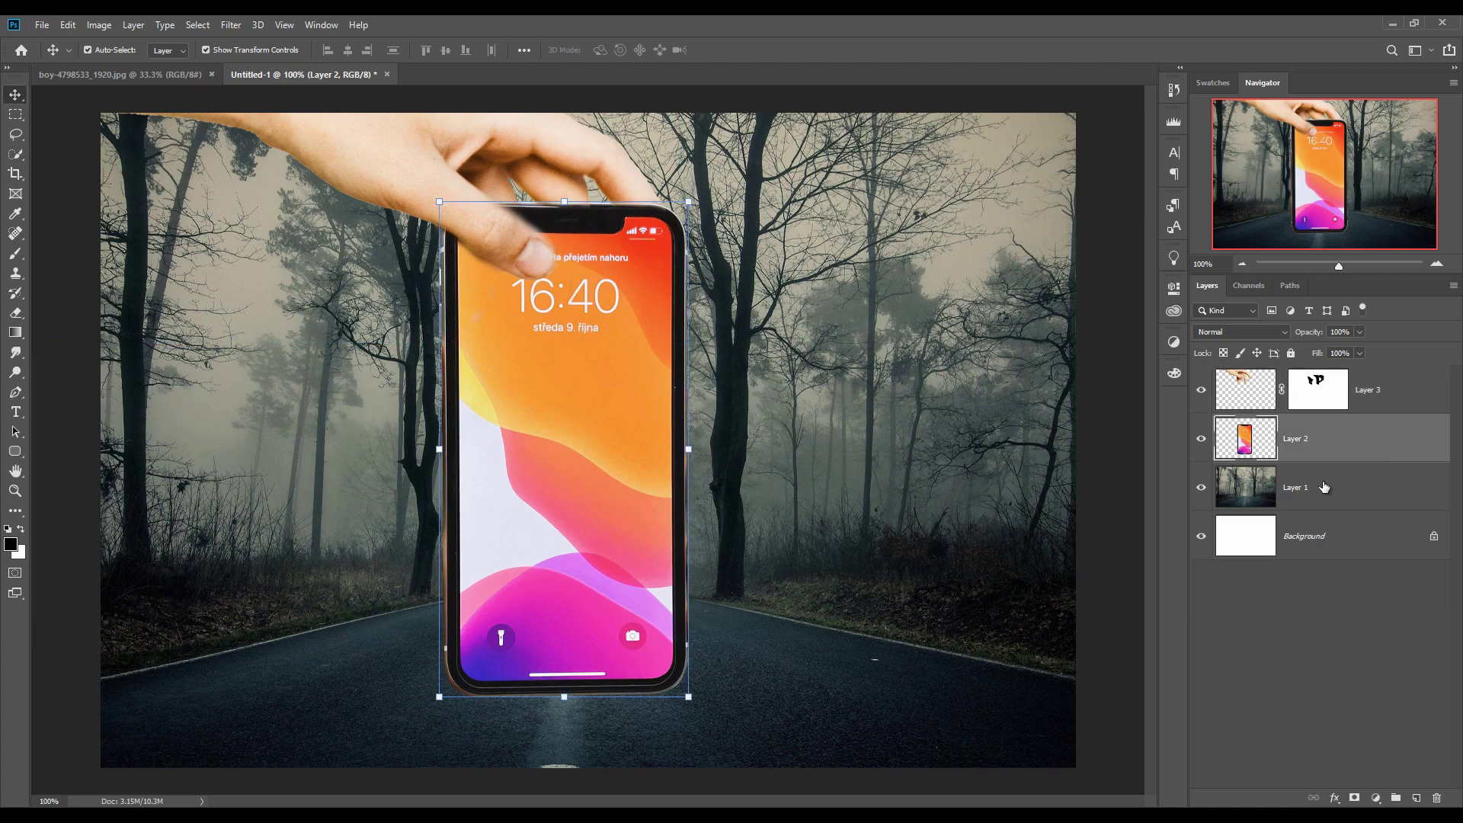
pyautogui.click(1326, 486)
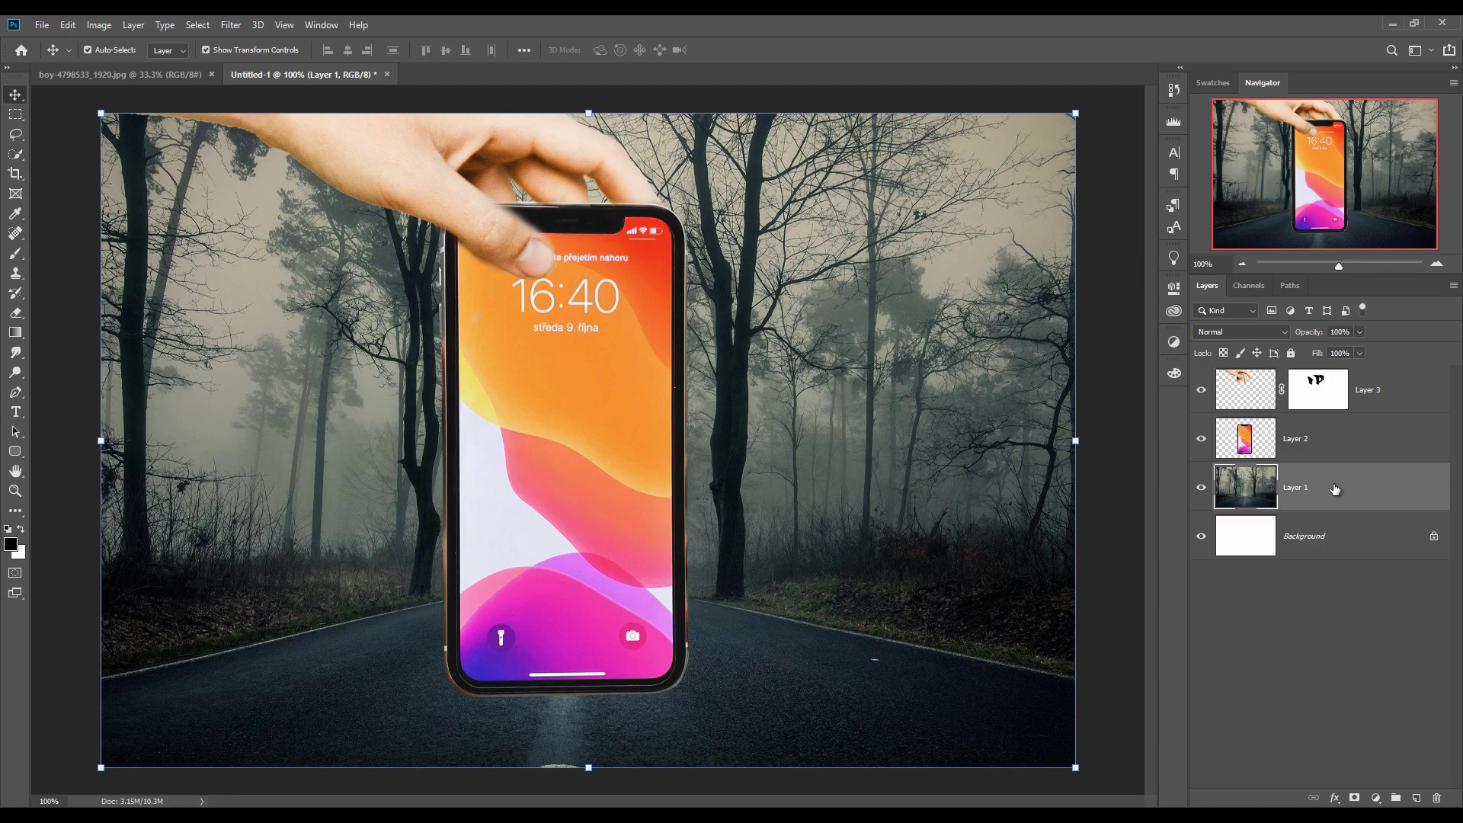
pyautogui.click(1416, 799)
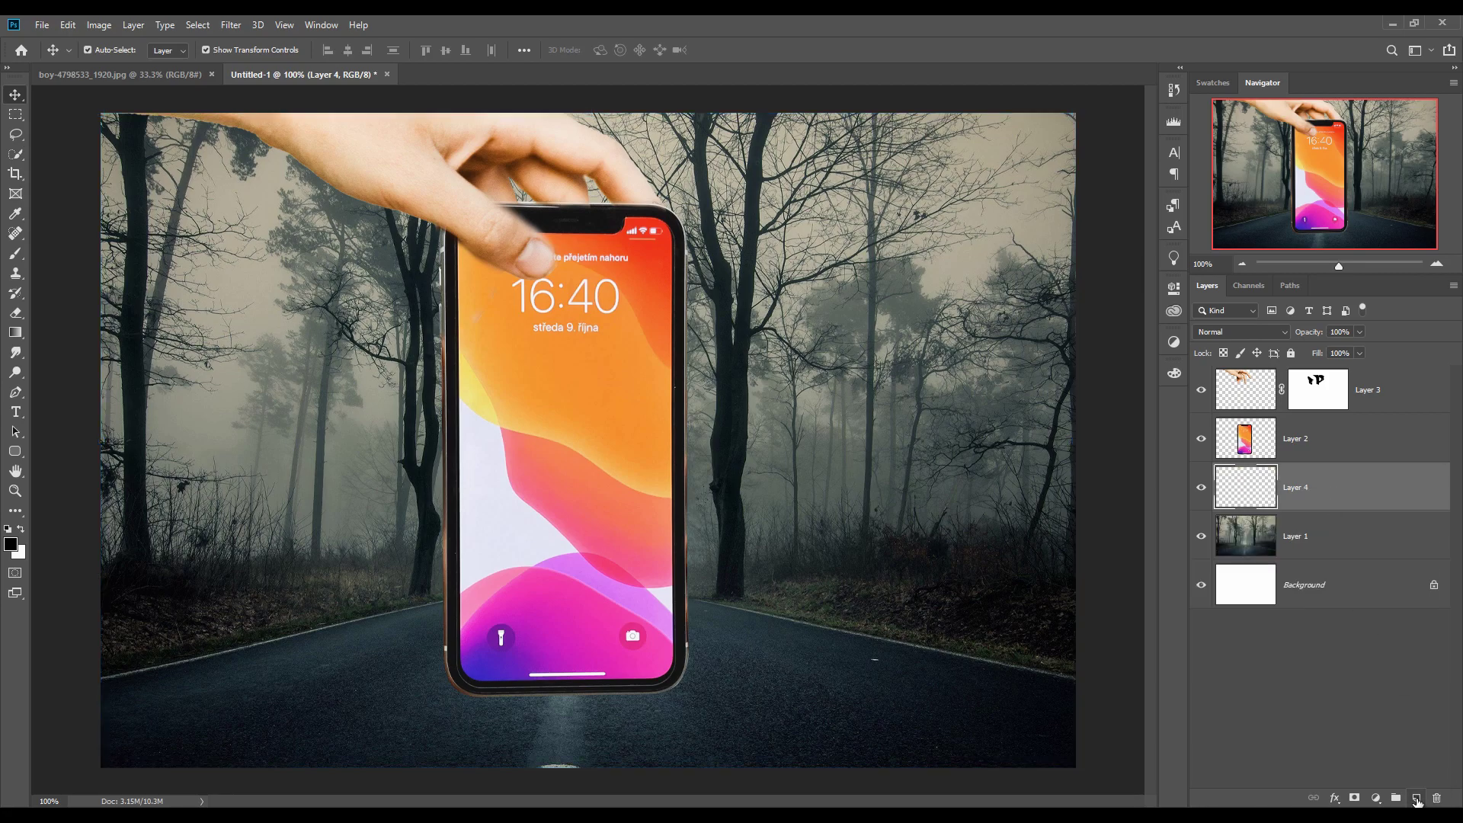
# Paint a soft black spot on the new layer under the phone's bottom edge with a 125 px brush
pyautogui.click(13, 255)
pyautogui.click(12, 257)
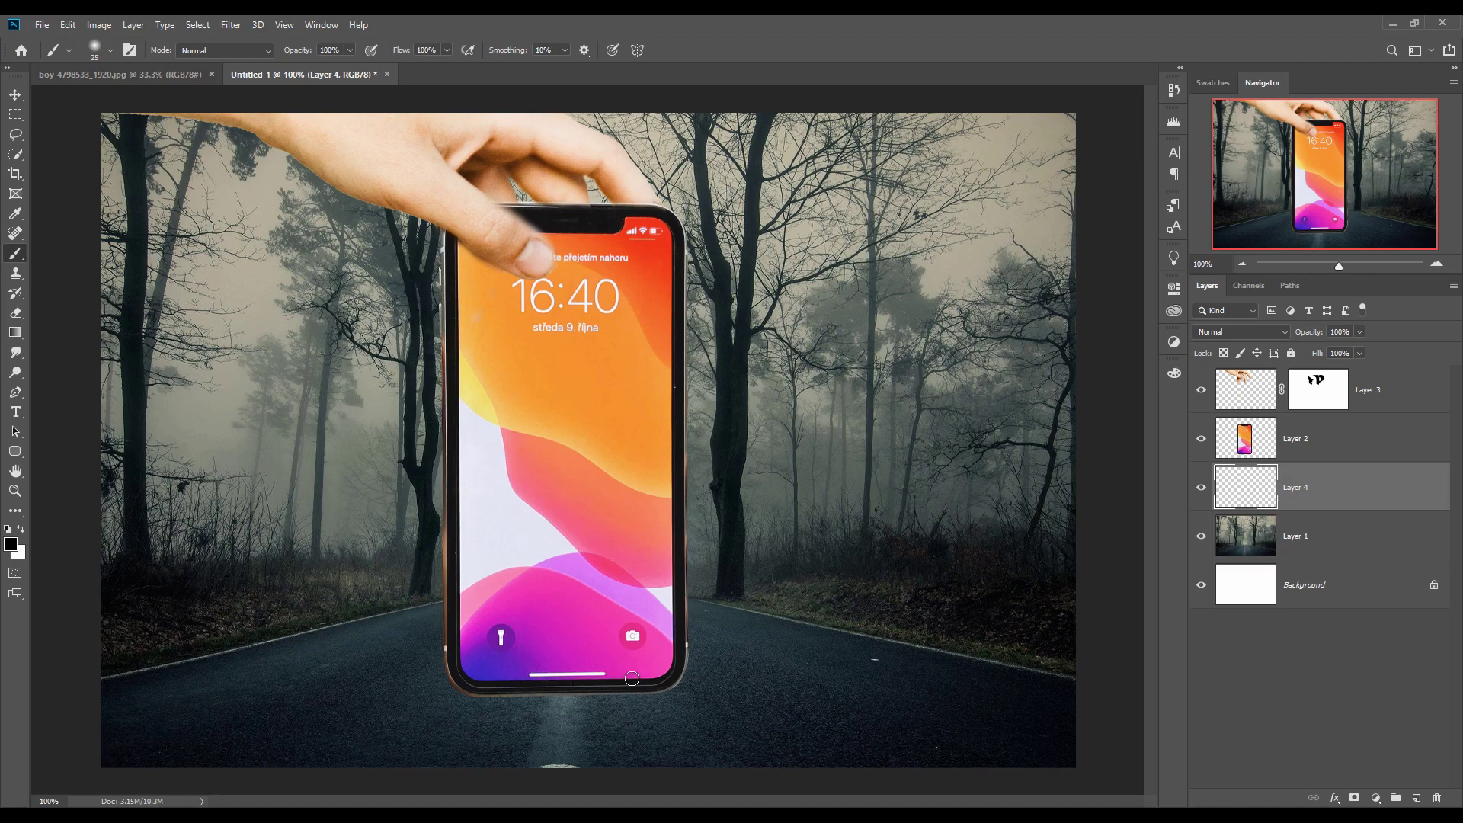
pyautogui.press(']')
pyautogui.press(']')
pyautogui.press(']')
pyautogui.press(']')
pyautogui.press(']')
pyautogui.press(']')
pyautogui.press(']')
pyautogui.press(']')
pyautogui.press(']')
pyautogui.press(']')
pyautogui.press(']')
pyautogui.press(']')
pyautogui.press('[')
pyautogui.press('[')
pyautogui.press('[')
pyautogui.press('[')
pyautogui.moveTo(562, 669); pyautogui.dragTo(561, 686)
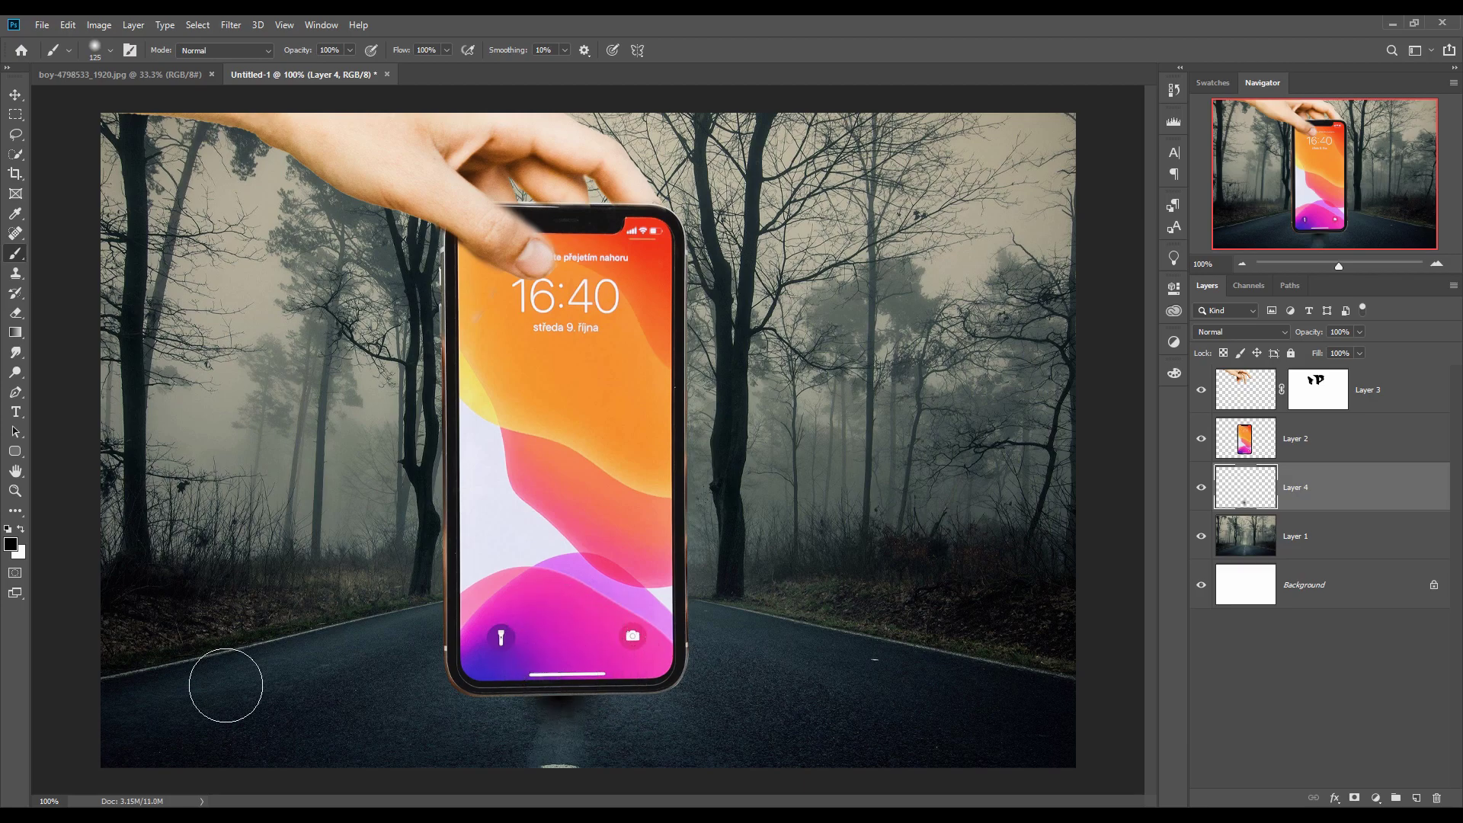
# Stretch the black spot into a flat ground shadow about 739% wide and 61% high, centred under the phone's bottom edge
pyautogui.click(15, 96)
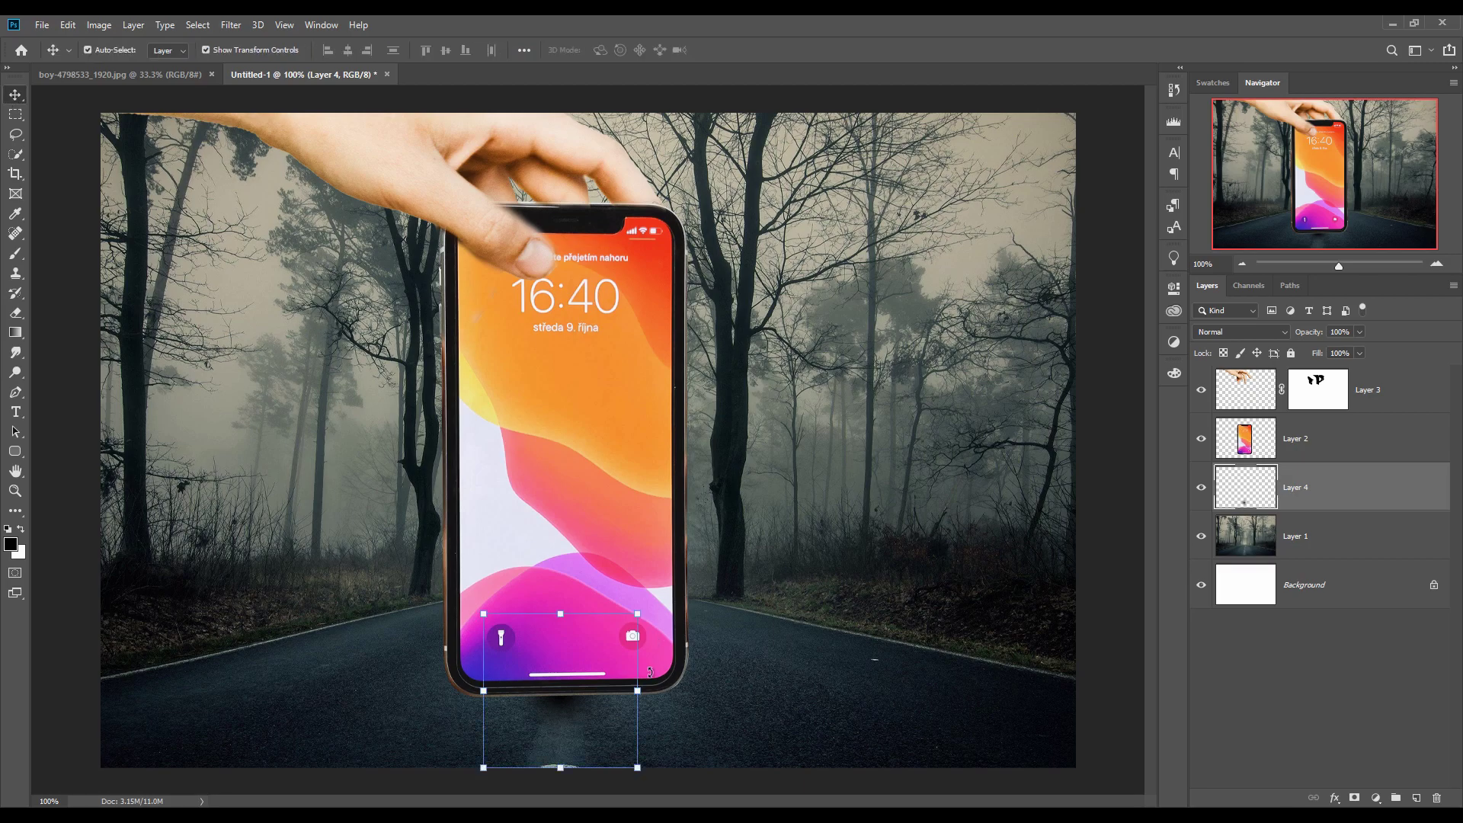
pyautogui.moveTo(643, 693); pyautogui.dragTo(999, 690)
pyautogui.moveTo(746, 619); pyautogui.dragTo(745, 662)
pyautogui.moveTo(777, 712); pyautogui.dragTo(599, 703)
pyautogui.moveTo(821, 695); pyautogui.dragTo(964, 695)
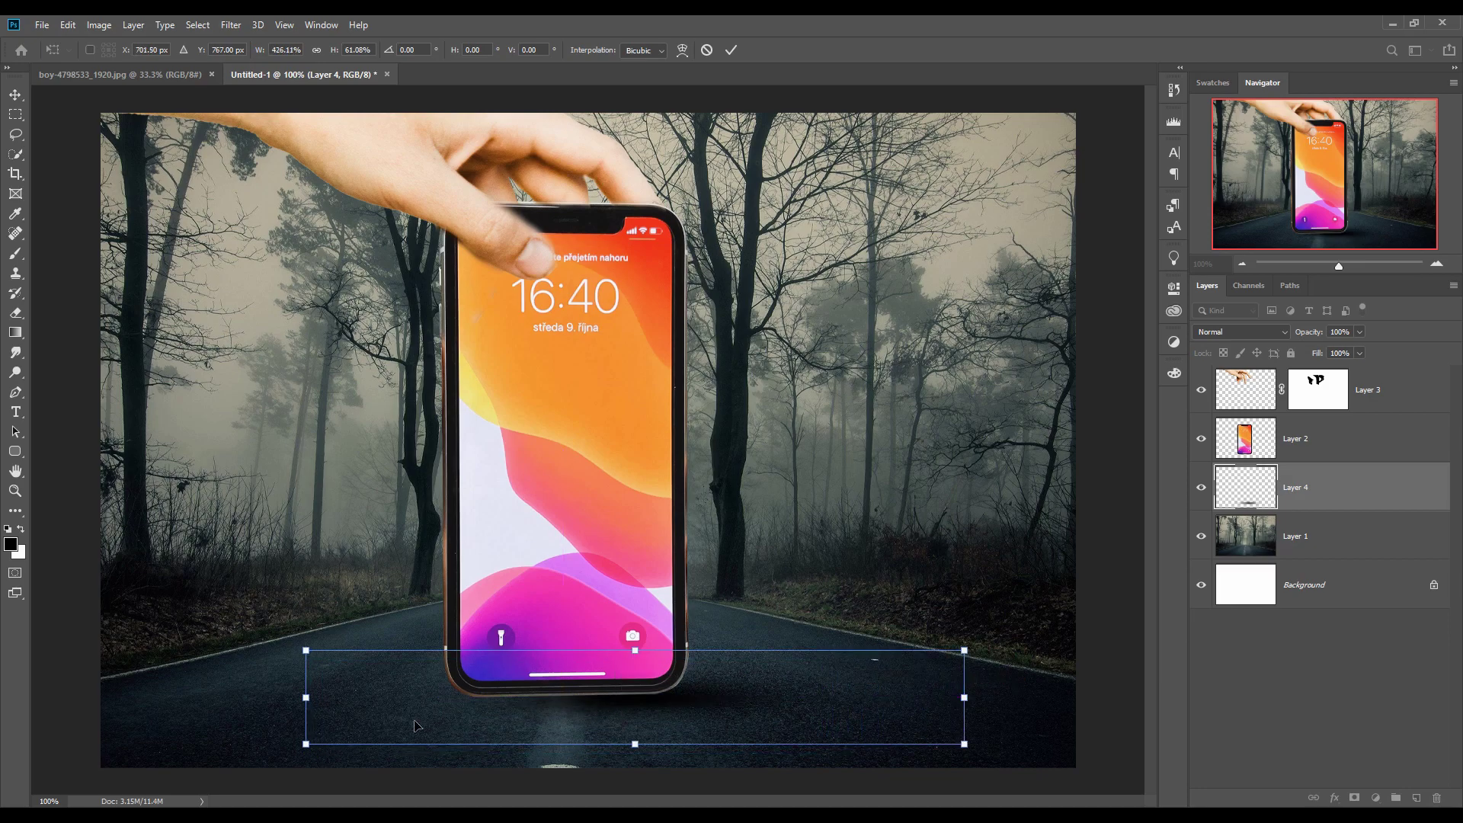
pyautogui.moveTo(319, 710); pyautogui.dragTo(15, 713)
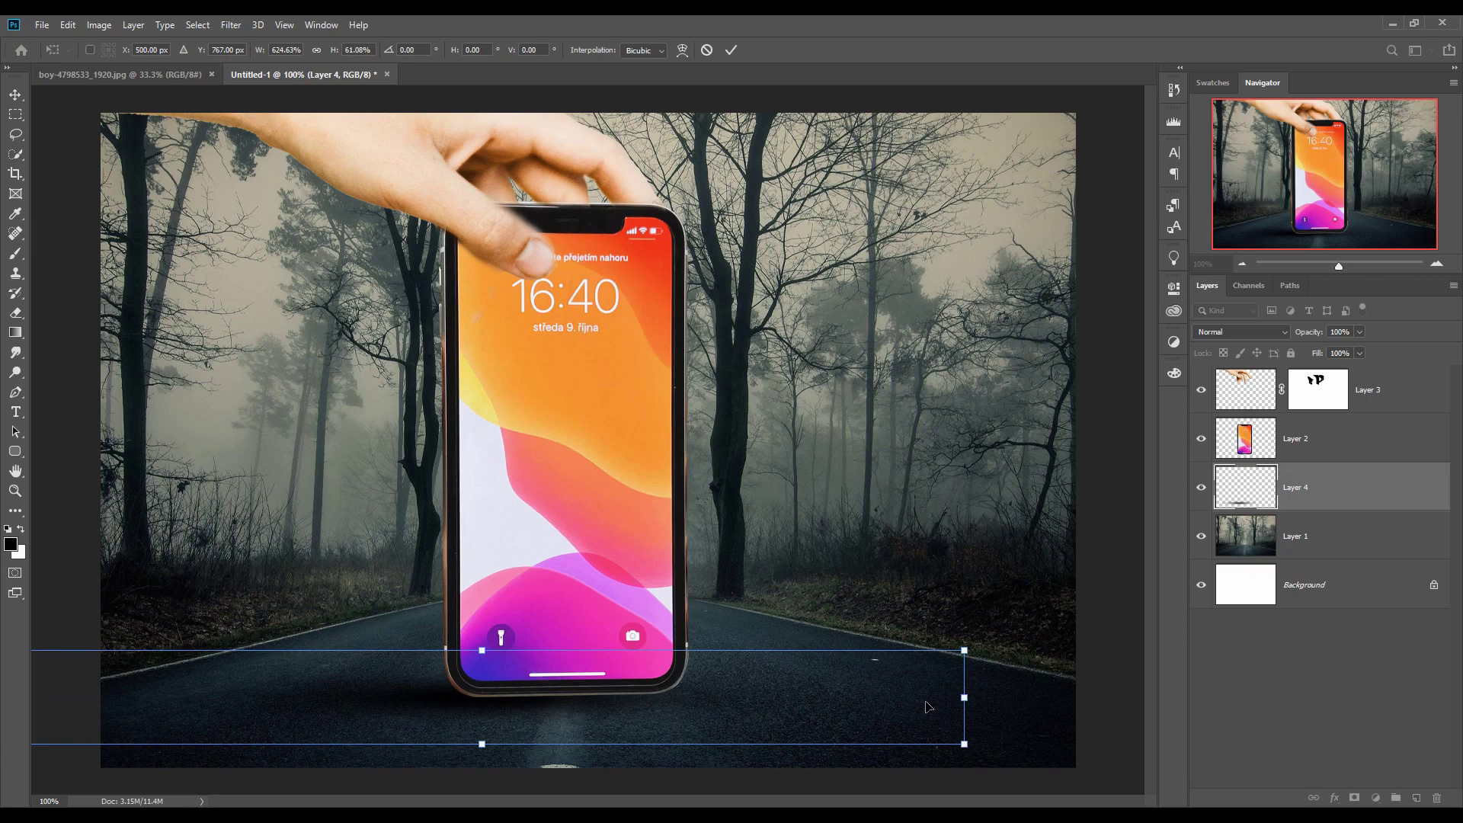
pyautogui.moveTo(1039, 696); pyautogui.dragTo(1134, 696)
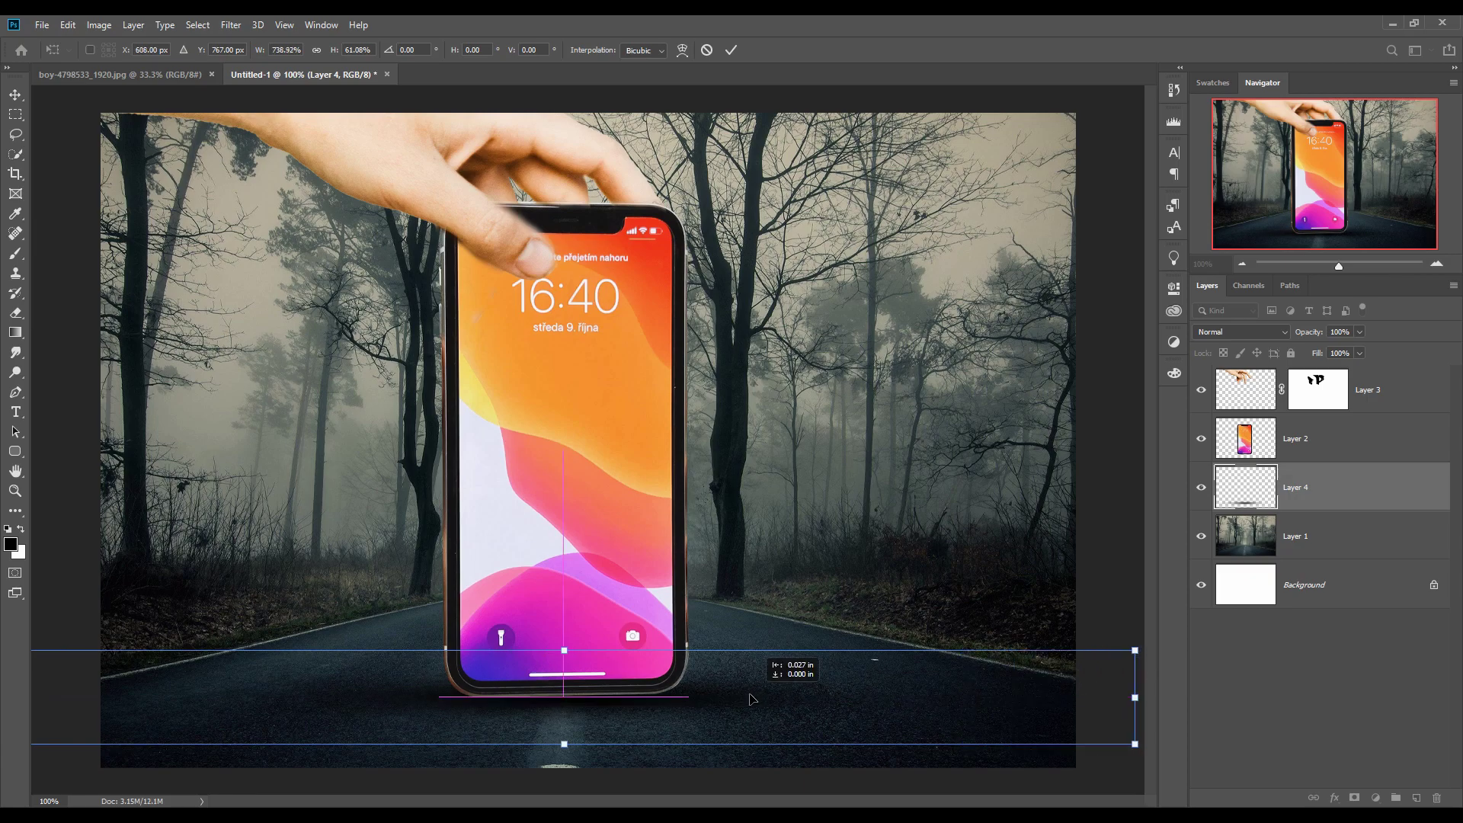
pyautogui.press('Up')
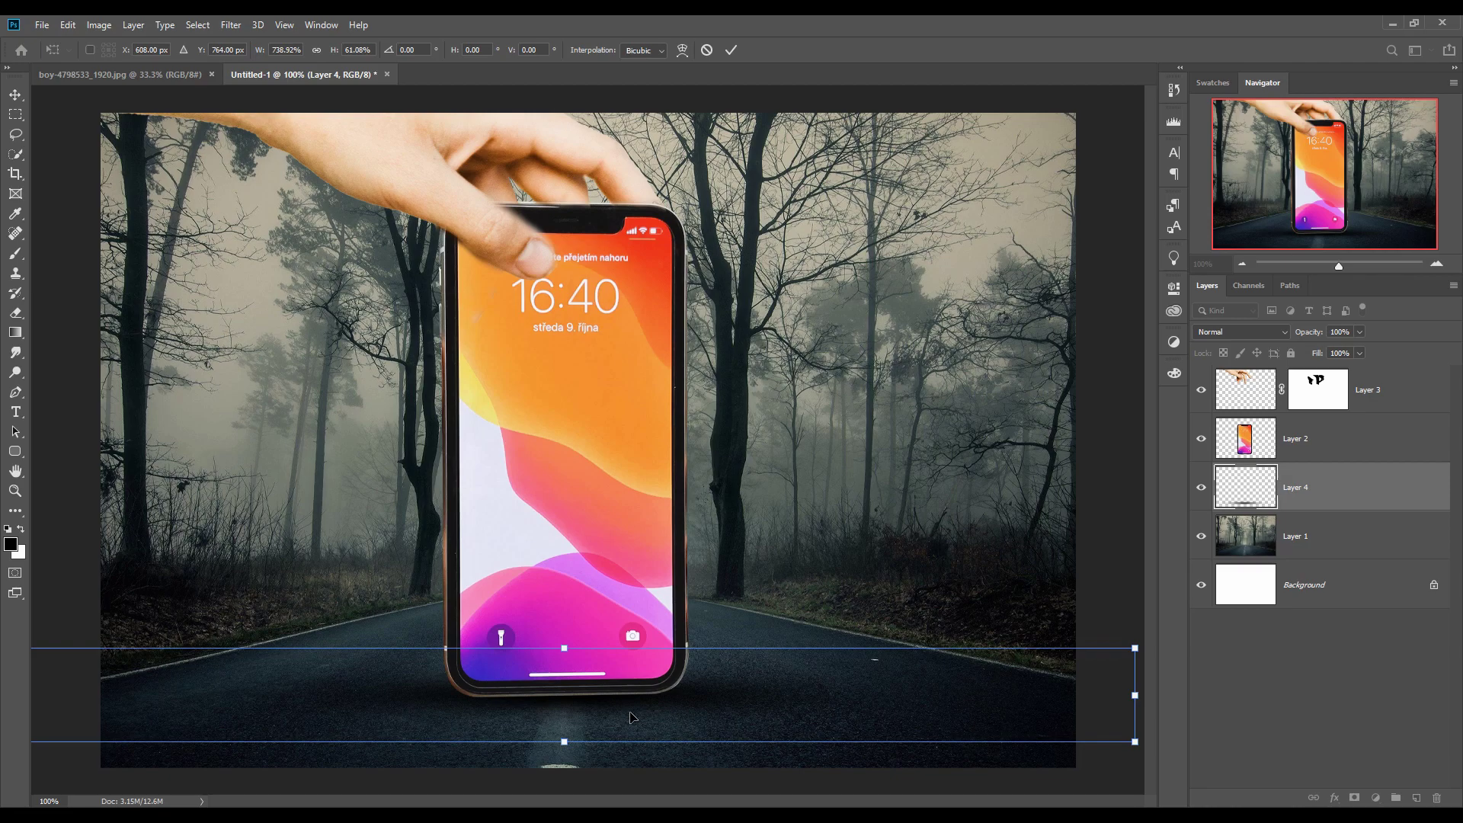
pyautogui.press('Return')
# Create a new layer directly above the phone layer and set its blend mode to Overlay
pyautogui.hotkey('alt', ']')
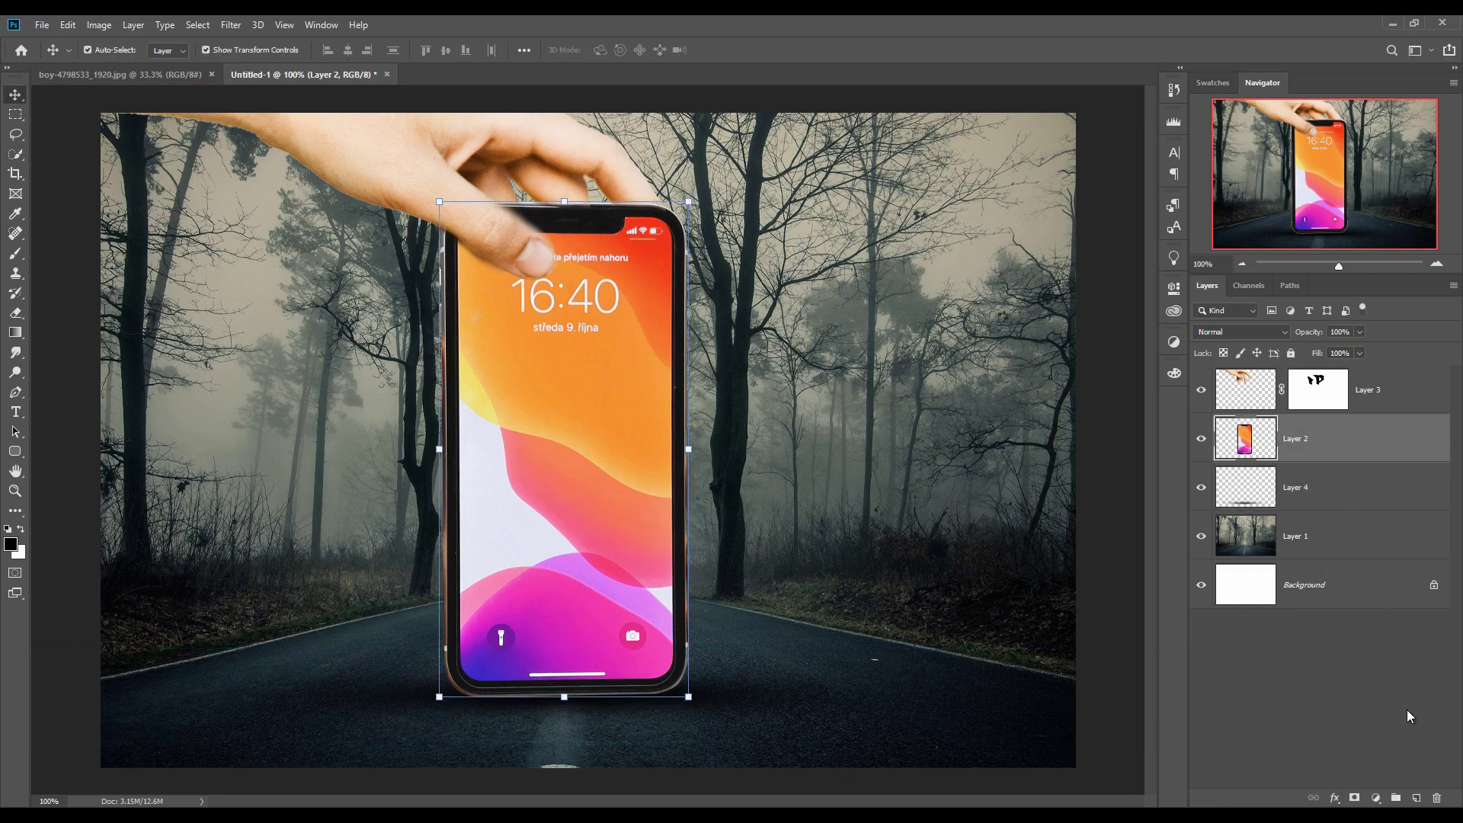
pyautogui.click(1417, 797)
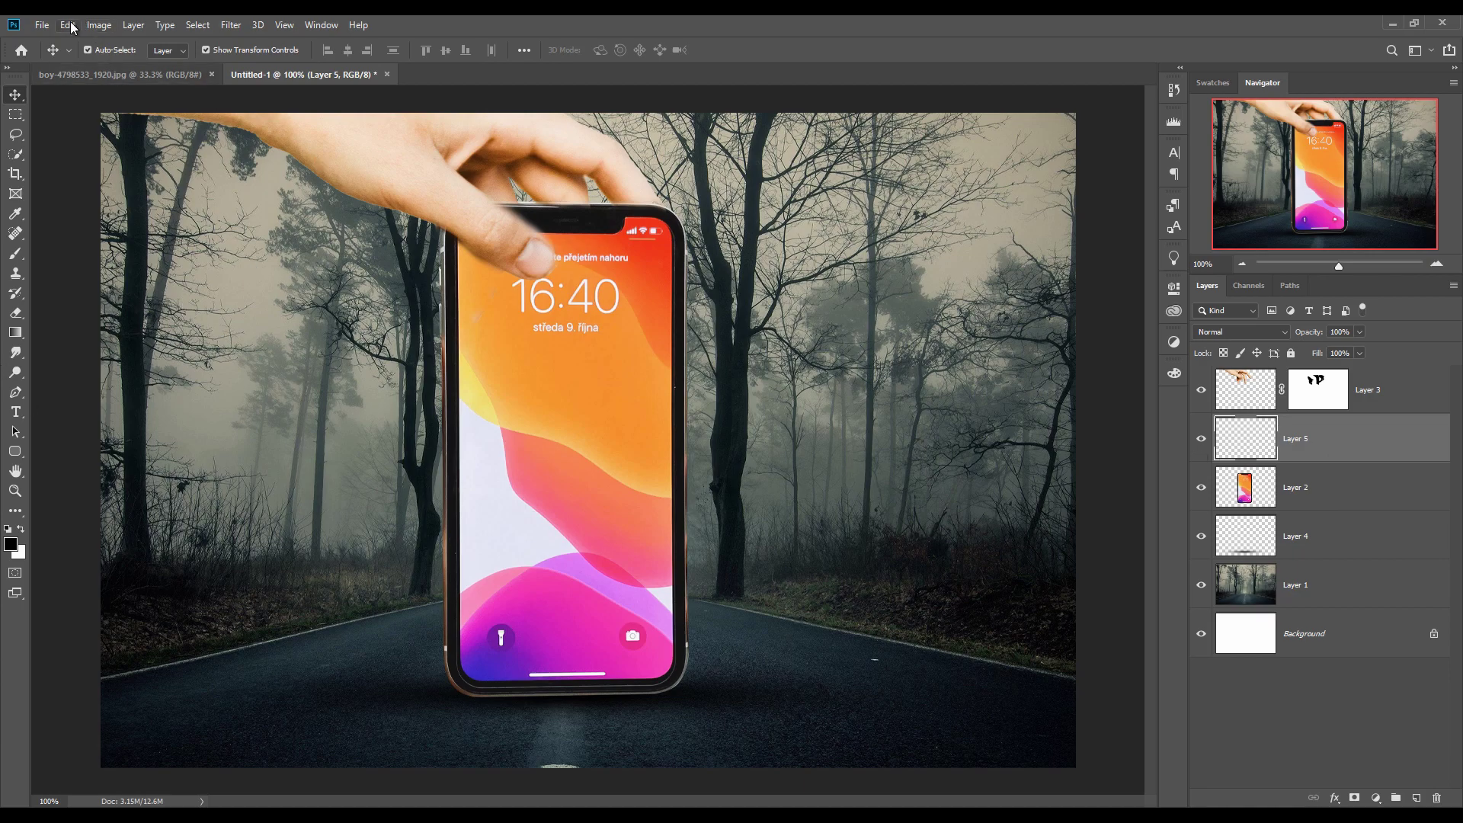
pyautogui.click(1240, 332)
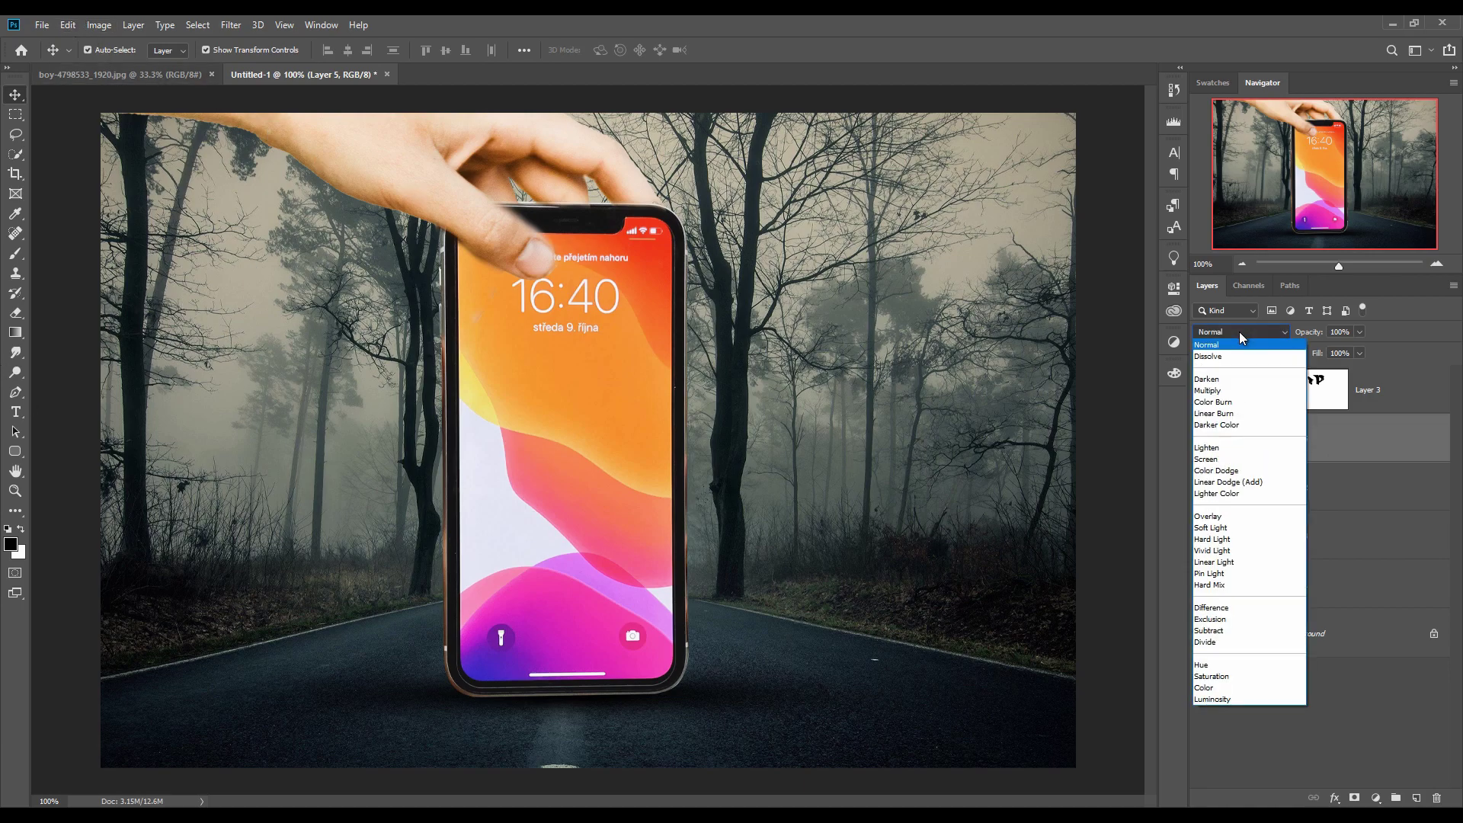
pyautogui.click(1238, 519)
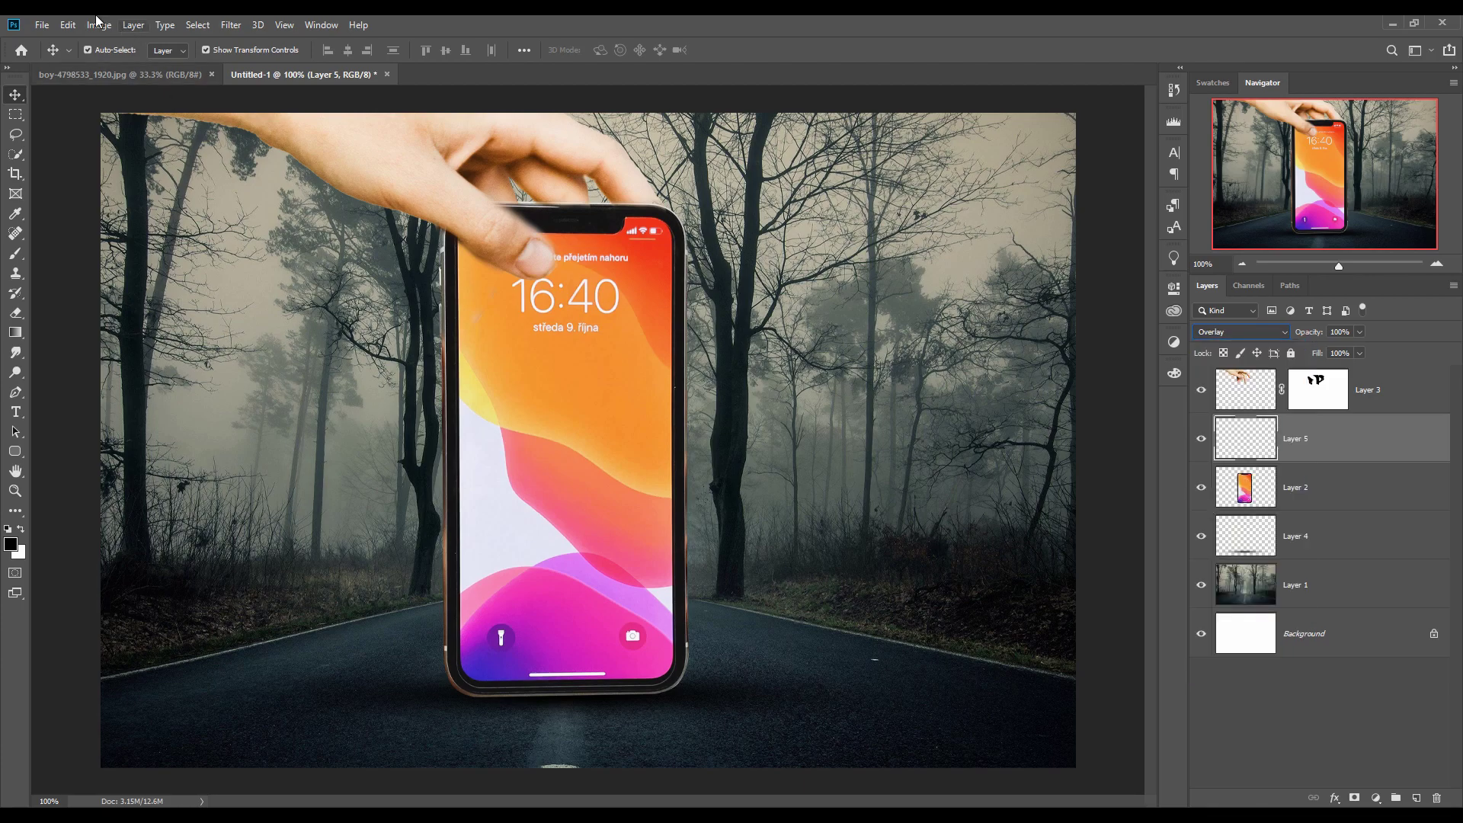
# Fill the new Overlay layer with 50% gray and clip it to the phone layer
pyautogui.click(66, 30)
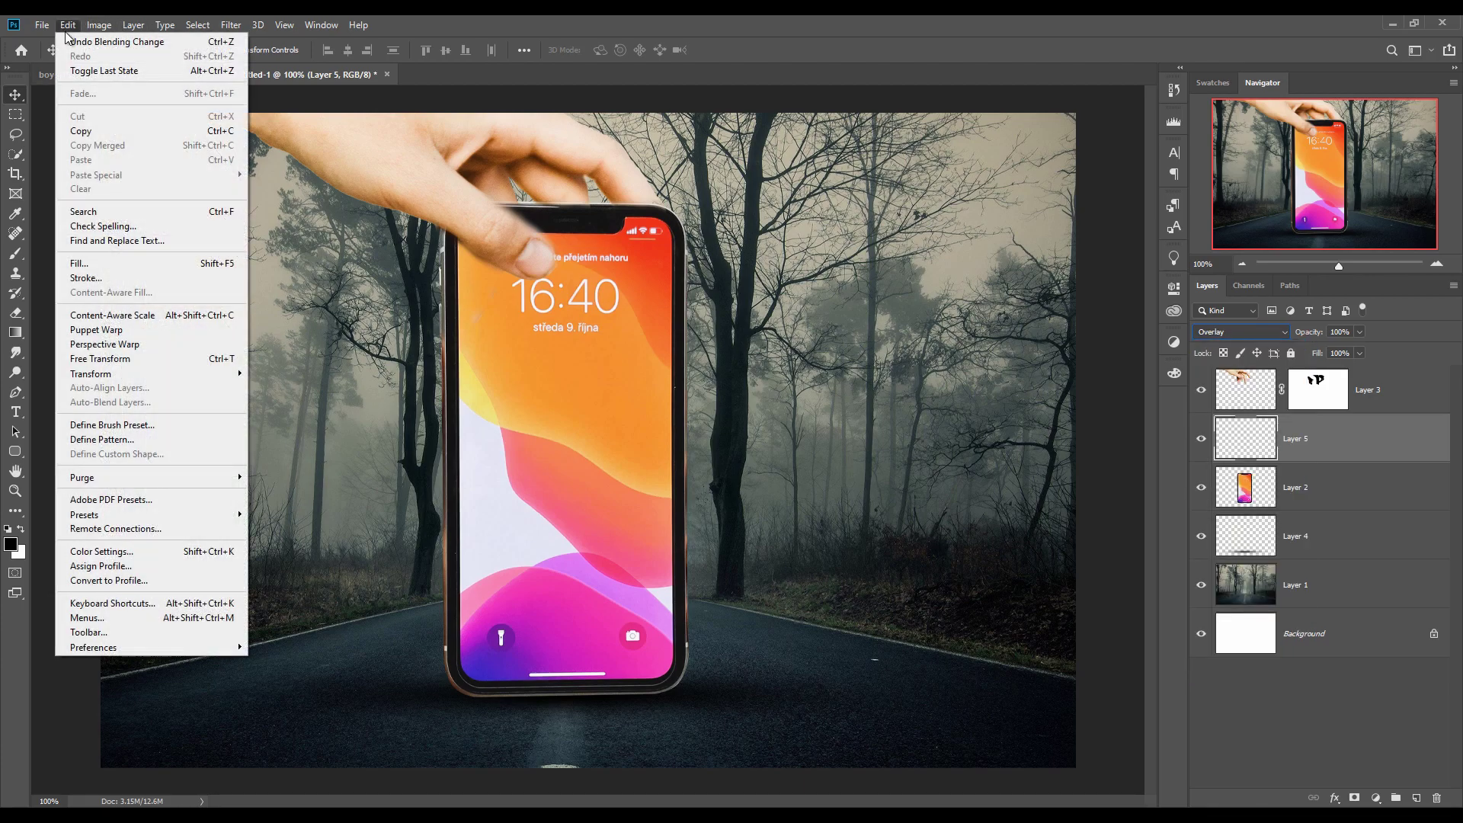
pyautogui.click(80, 263)
pyautogui.click(785, 228)
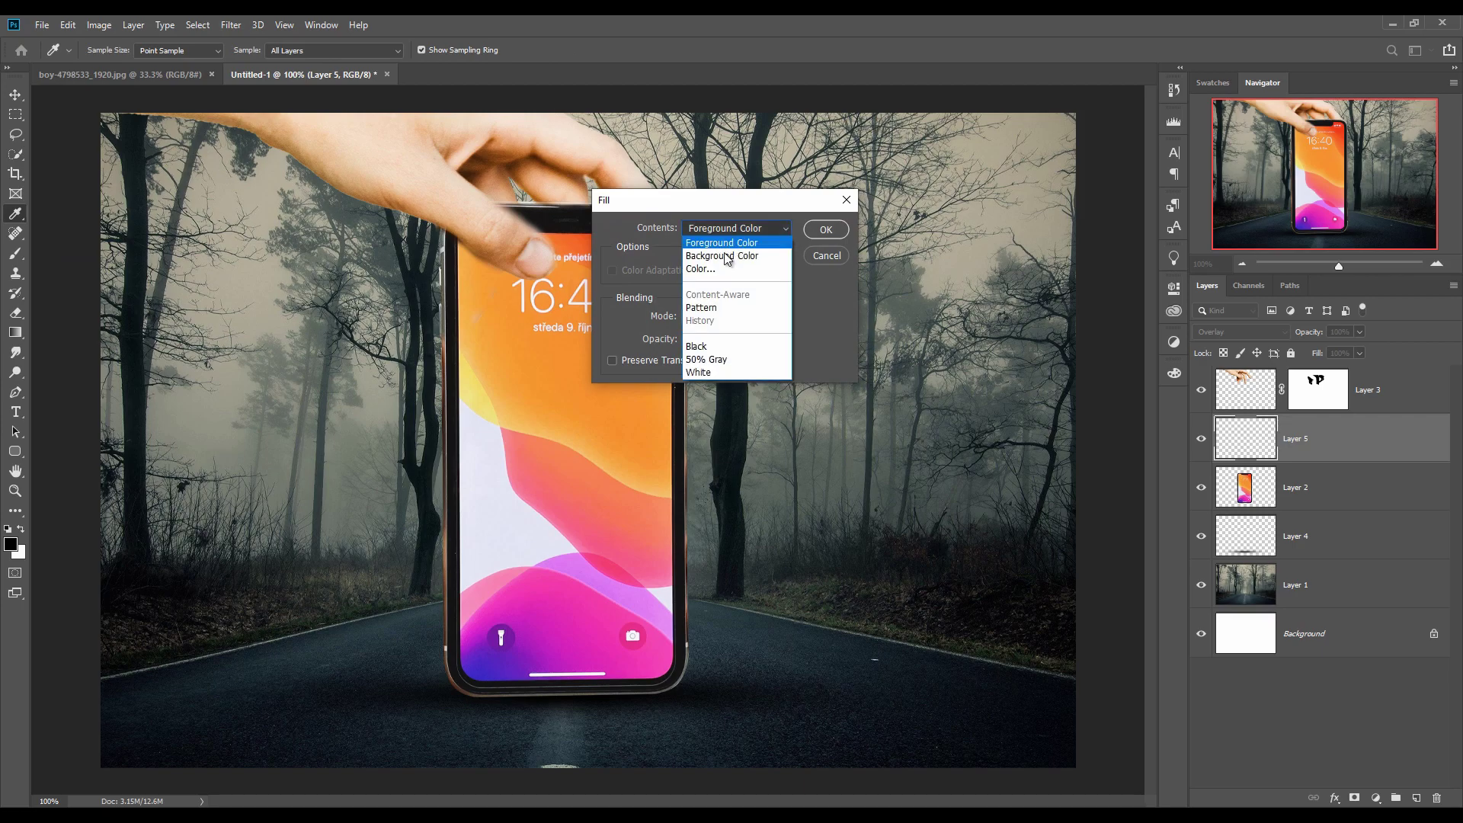
pyautogui.click(728, 363)
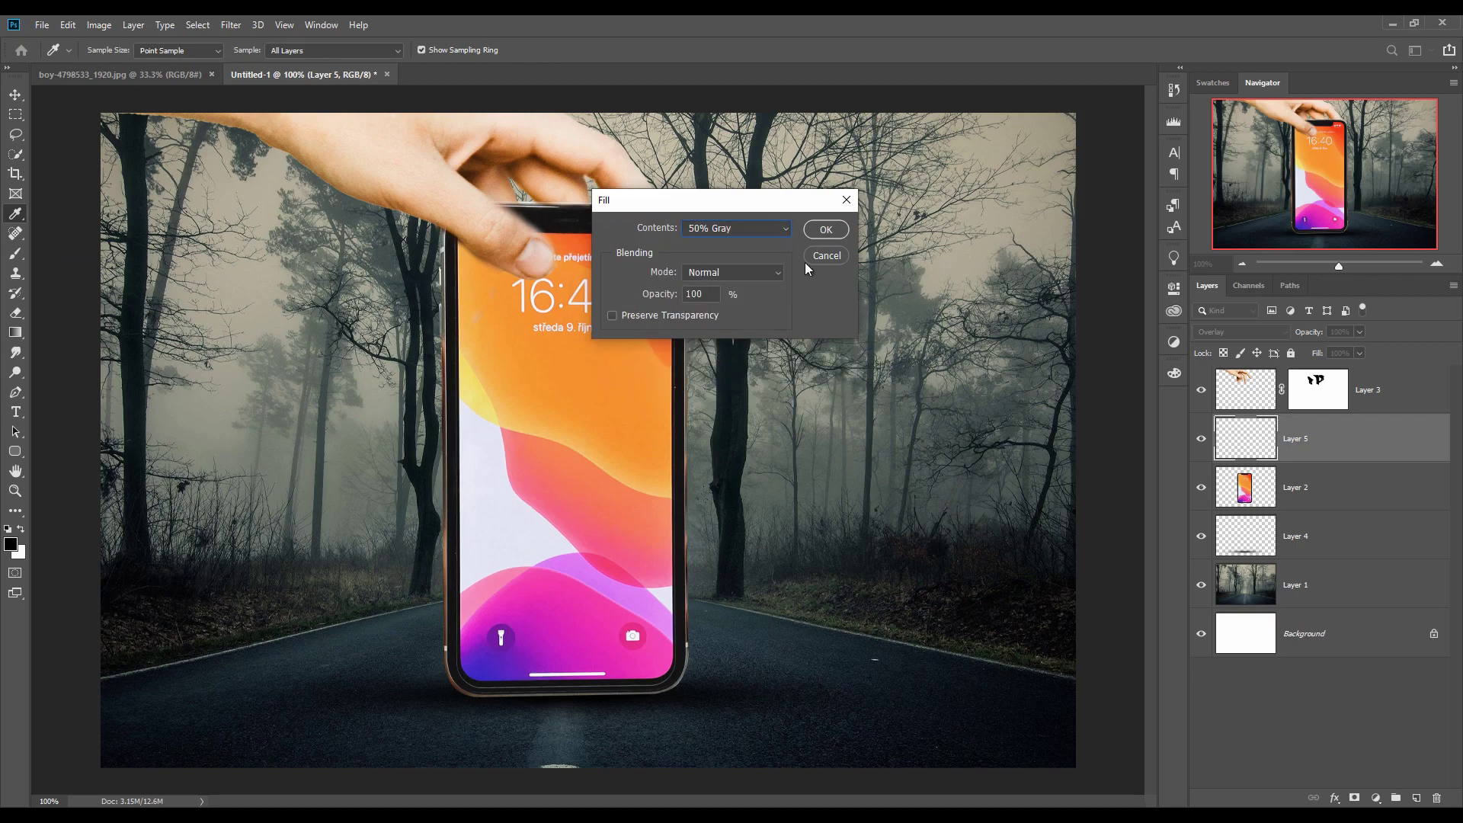
pyautogui.click(825, 228)
pyautogui.press('v')
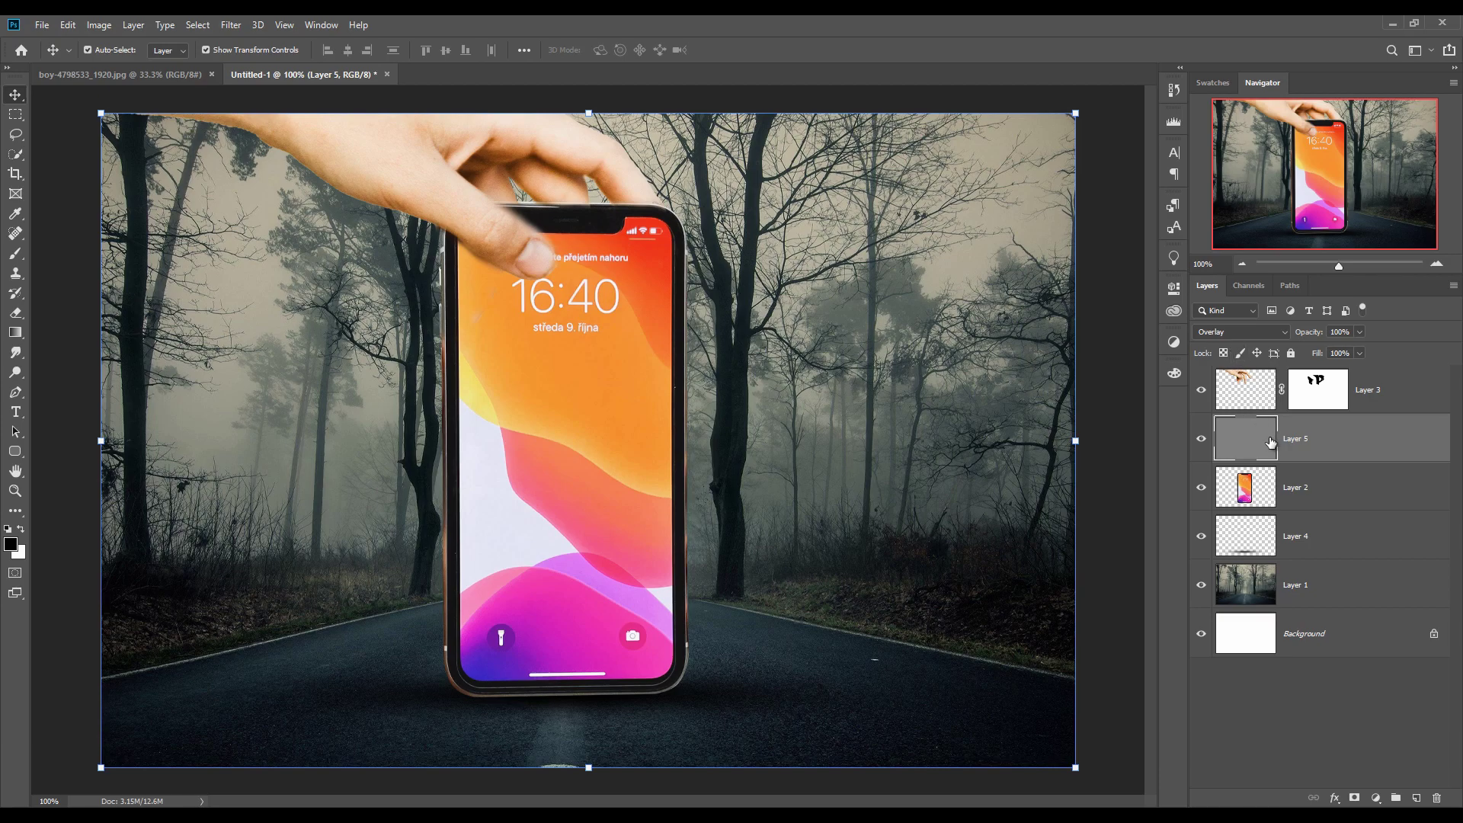
pyautogui.rightClick(1323, 434)
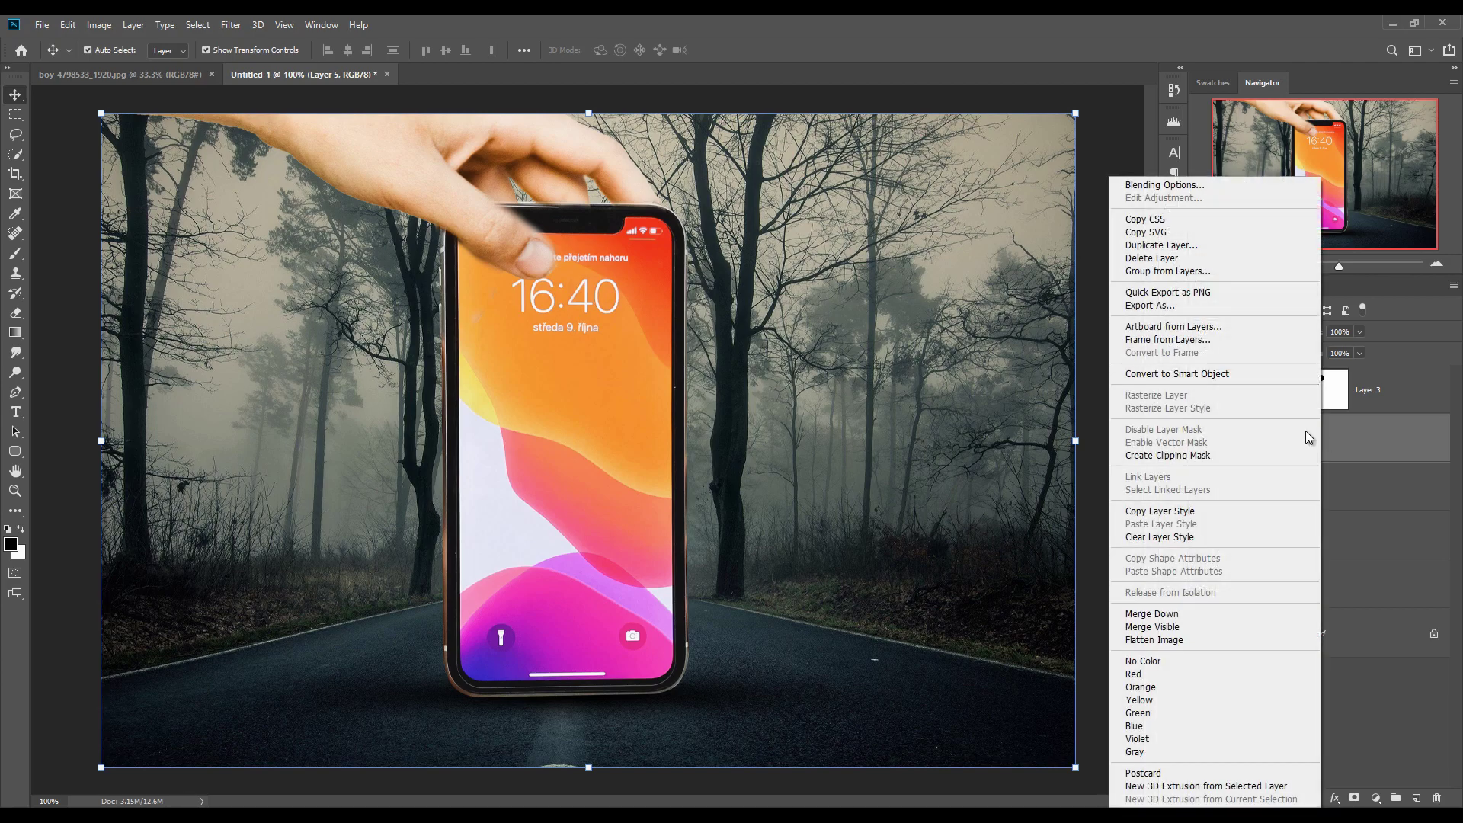
pyautogui.click(1172, 456)
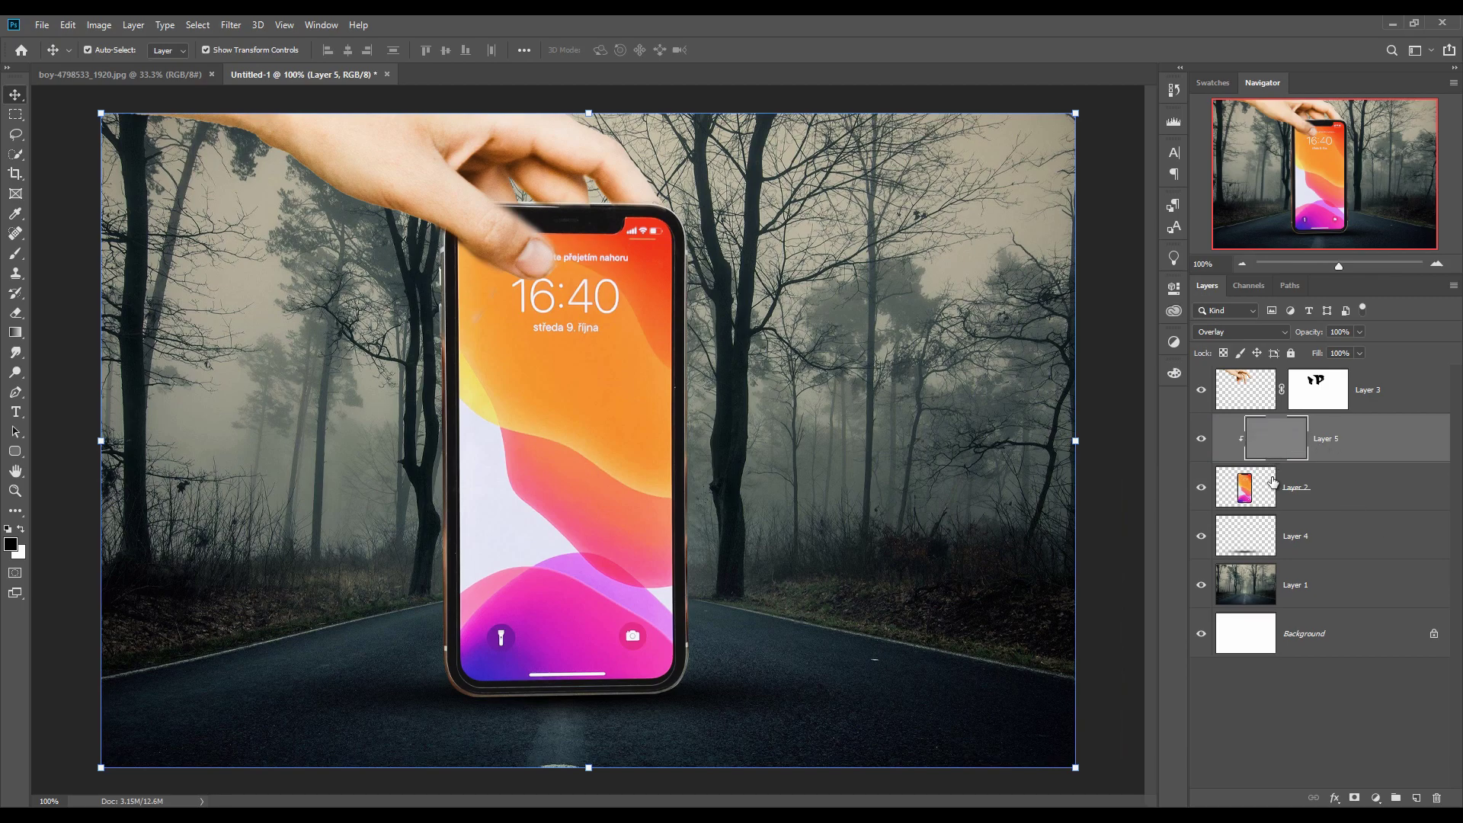
# Darken the phone's bottom edge on the gray layer with the Burn tool, using the Midtones range and 50% exposure
pyautogui.click(15, 253)
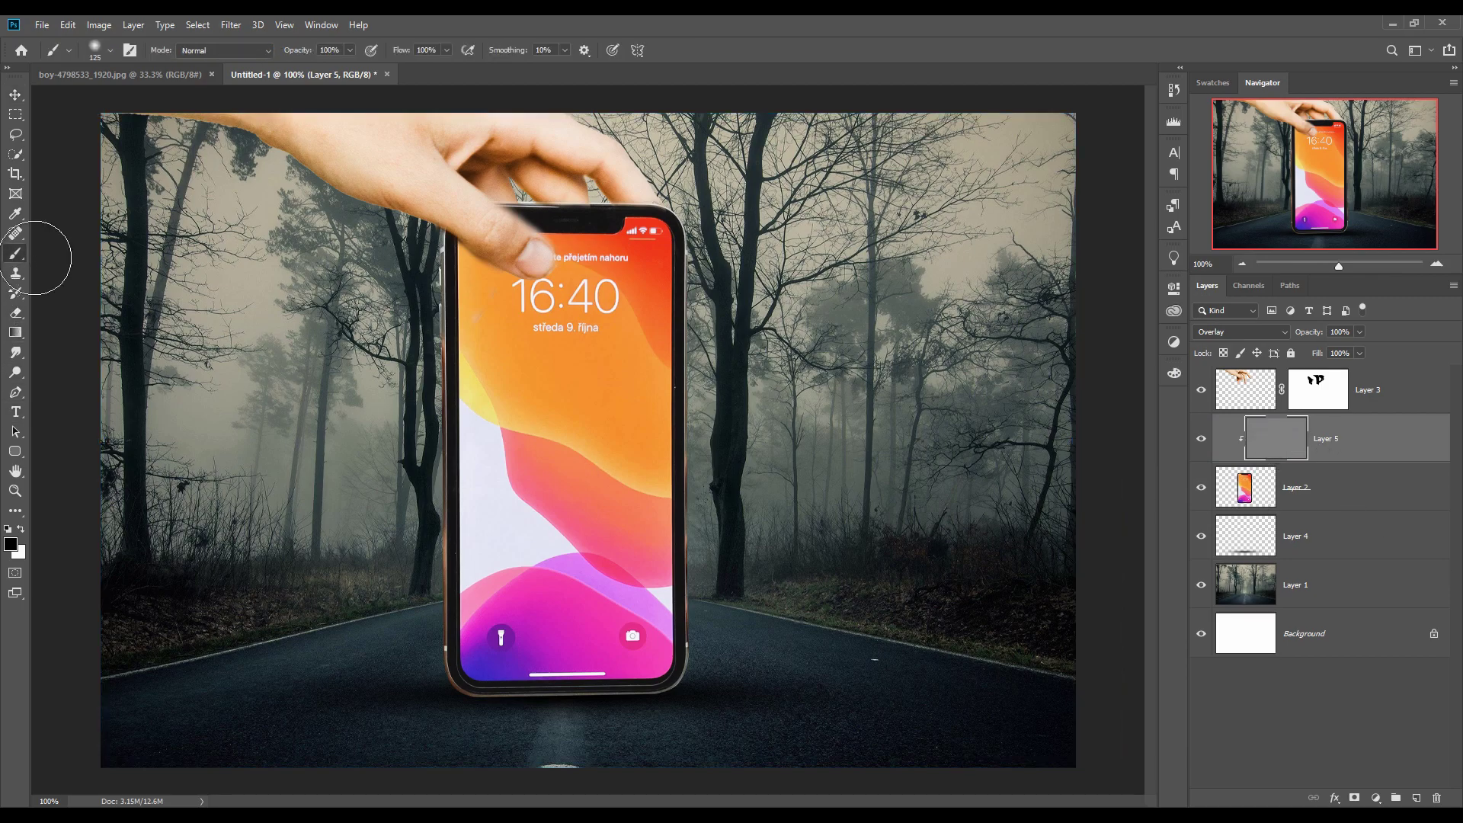
pyautogui.click(19, 376)
pyautogui.click(76, 386)
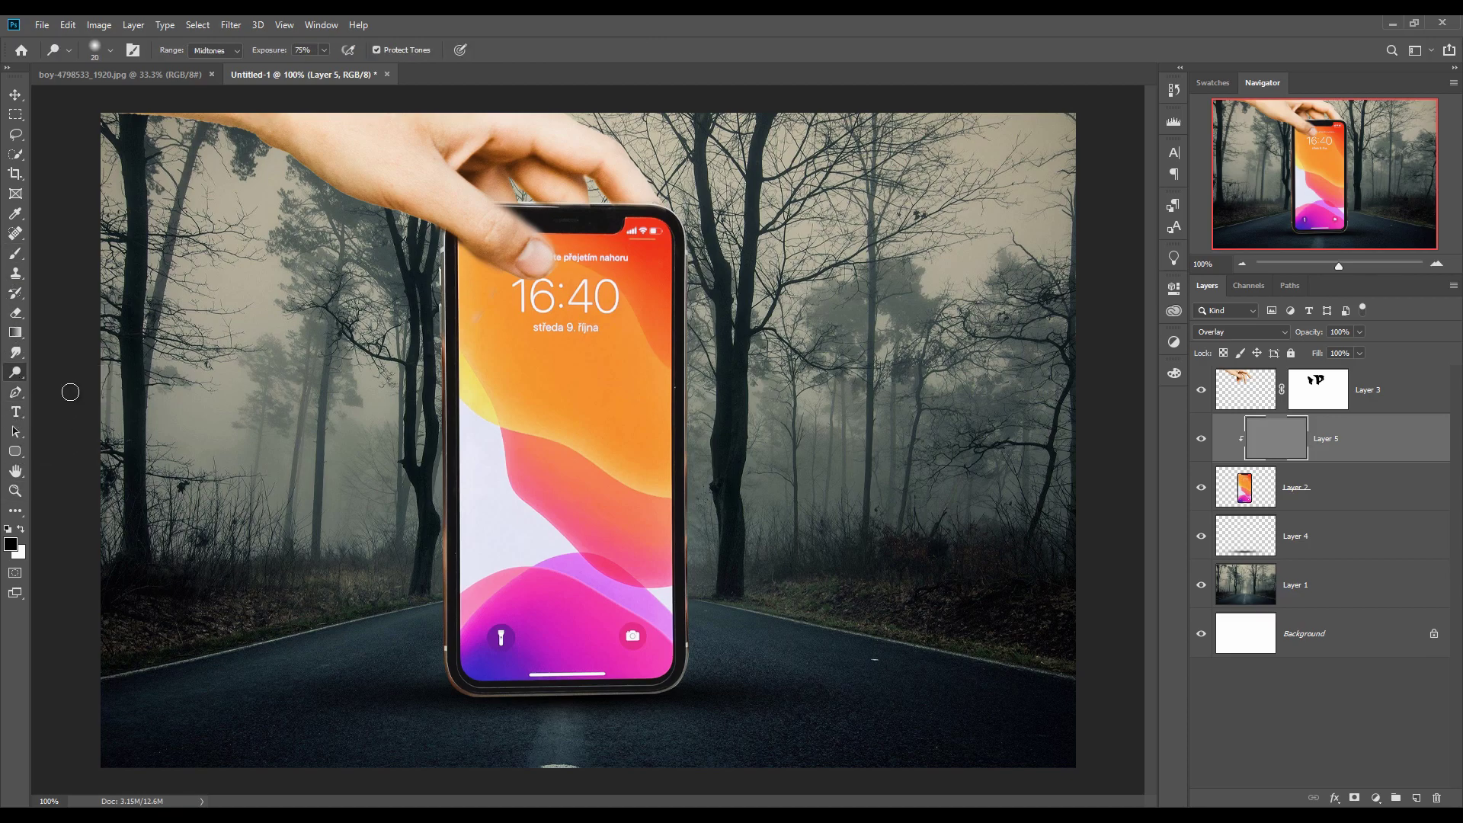
pyautogui.press(']')
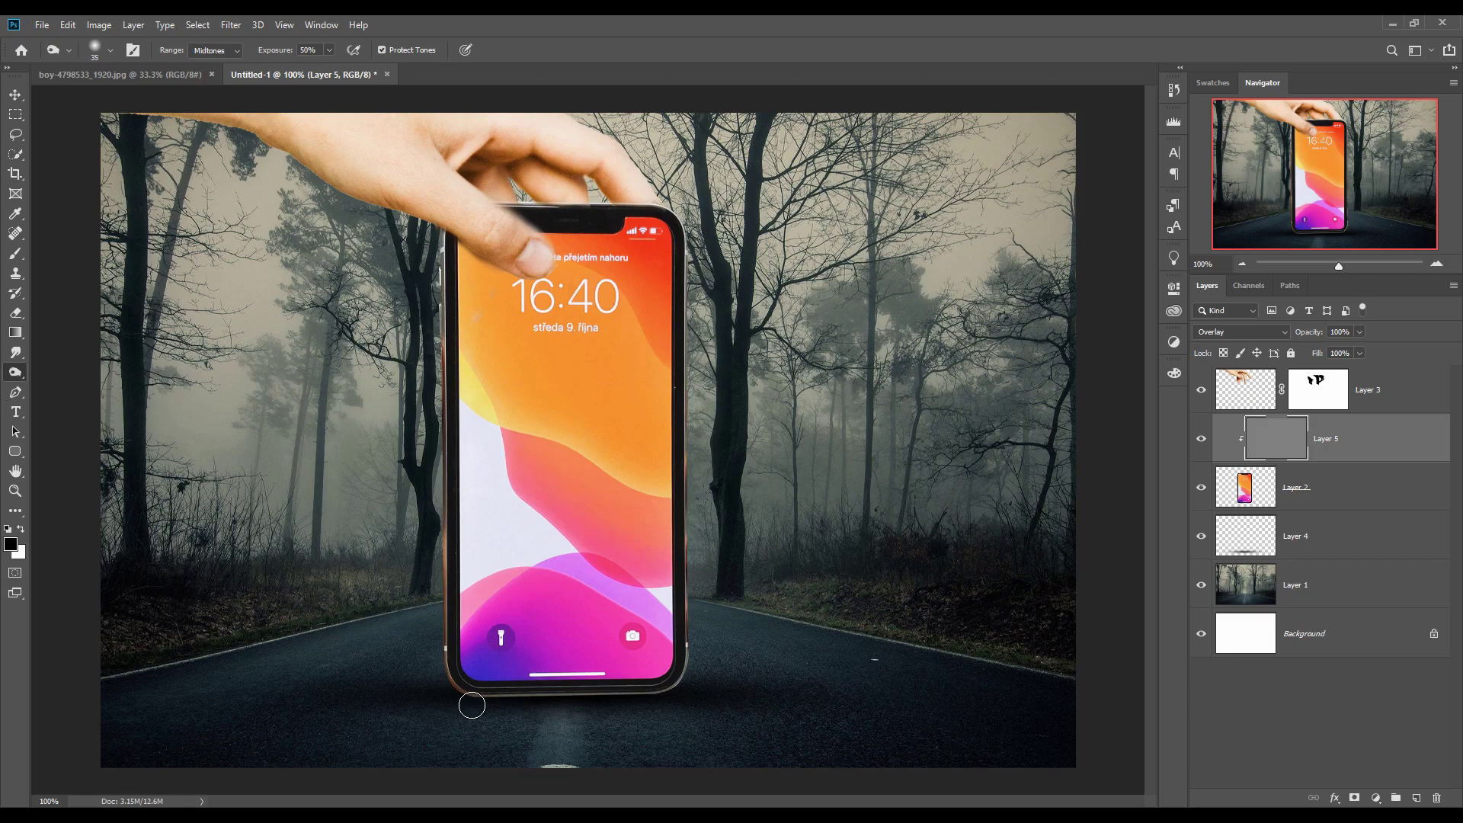
pyautogui.moveTo(470, 705)
pyautogui.mouseDown()
pyautogui.moveTo(514, 709)
pyautogui.moveTo(454, 710)
pyautogui.moveTo(535, 711)
pyautogui.moveTo(459, 707)
pyautogui.moveTo(509, 692)
pyautogui.moveTo(613, 703)
pyautogui.moveTo(542, 707)
pyautogui.moveTo(635, 697)
pyautogui.moveTo(697, 679)
pyautogui.moveTo(693, 654)
pyautogui.moveTo(678, 687)
pyautogui.moveTo(488, 720)
pyautogui.moveTo(430, 664)
pyautogui.moveTo(462, 697)
pyautogui.moveTo(451, 699)
pyautogui.moveTo(559, 710)
pyautogui.moveTo(684, 703)
pyautogui.moveTo(690, 689)
pyautogui.moveTo(609, 724)
pyautogui.moveTo(517, 715)
pyautogui.moveTo(508, 706)
pyautogui.moveTo(679, 702)
pyautogui.mouseUp()
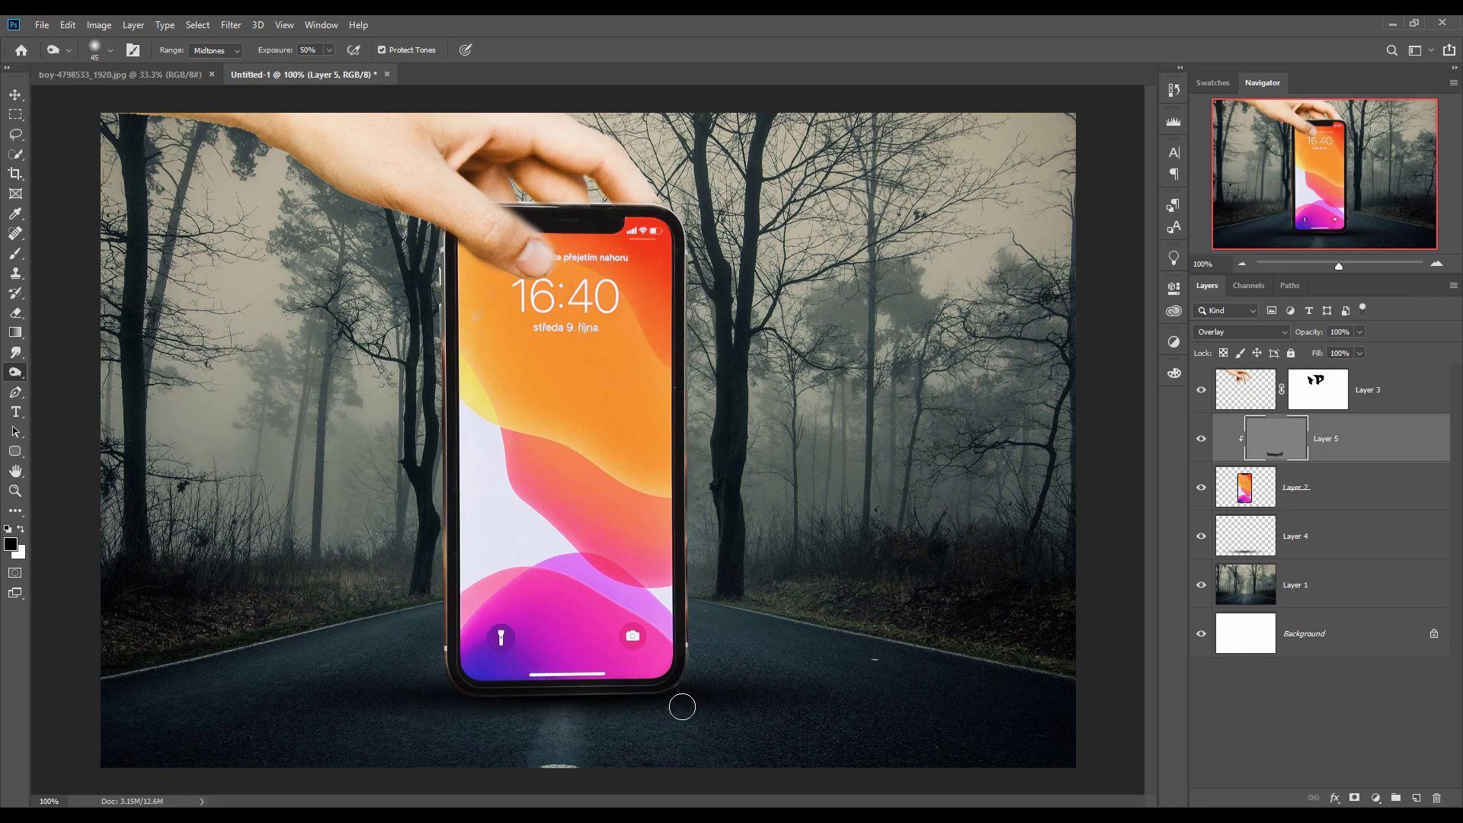
pyautogui.click(15, 101)
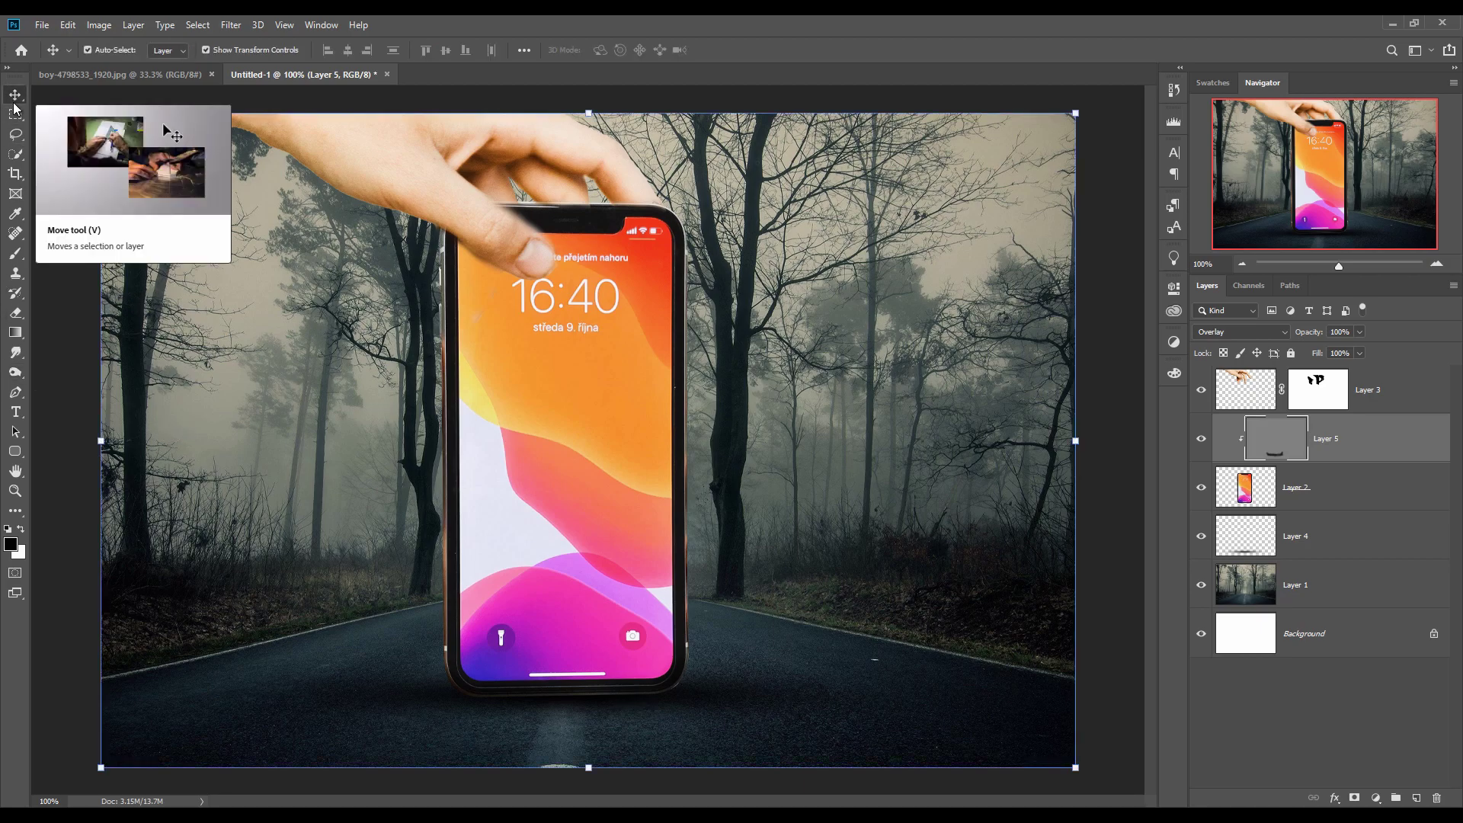
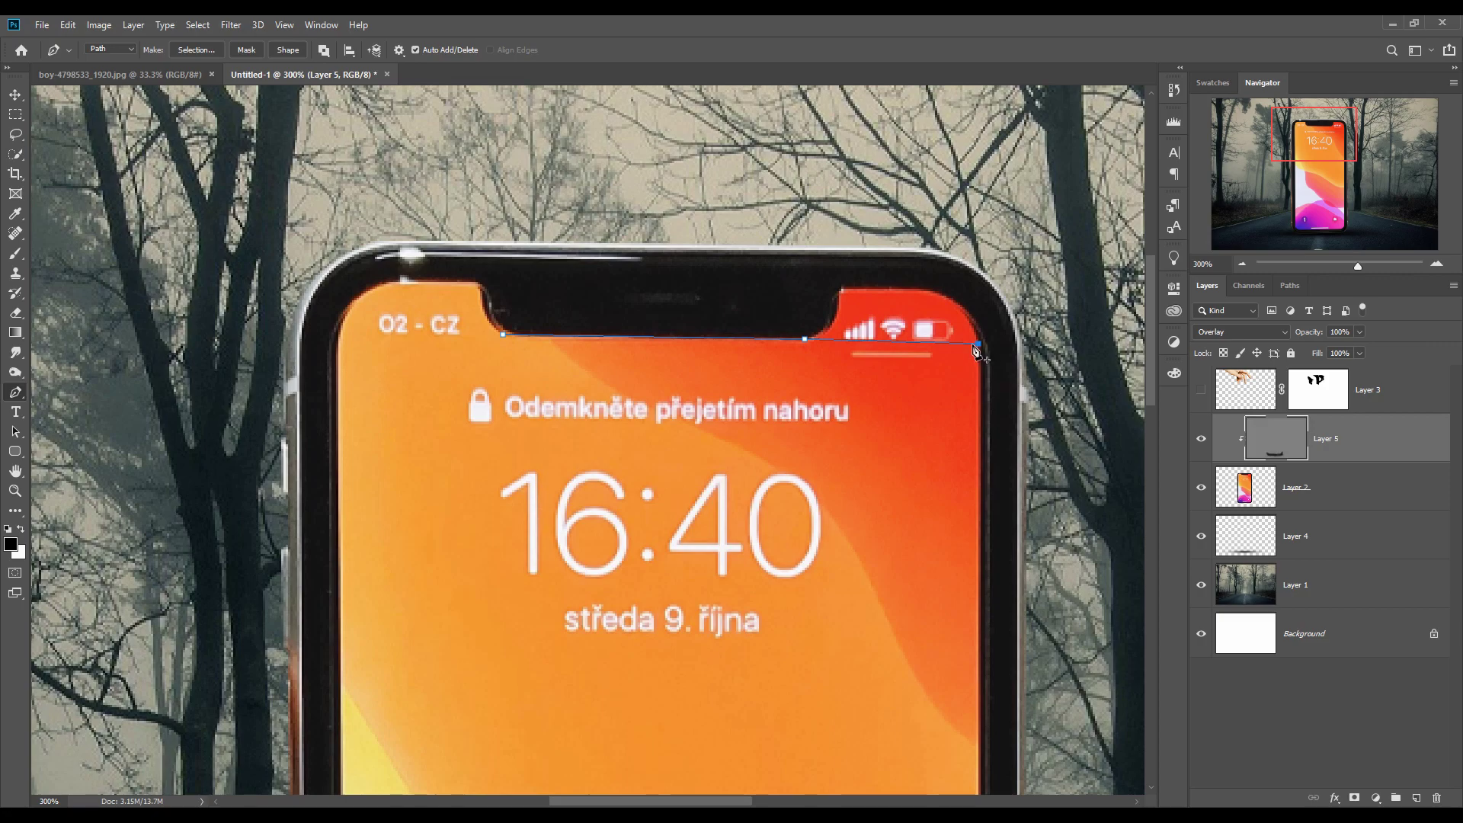
# Continue the pen path down the phone screen's right edge, around the lower-right corner and along the bottom edge
pyautogui.moveTo(946, 628); pyautogui.dragTo(889, 349)
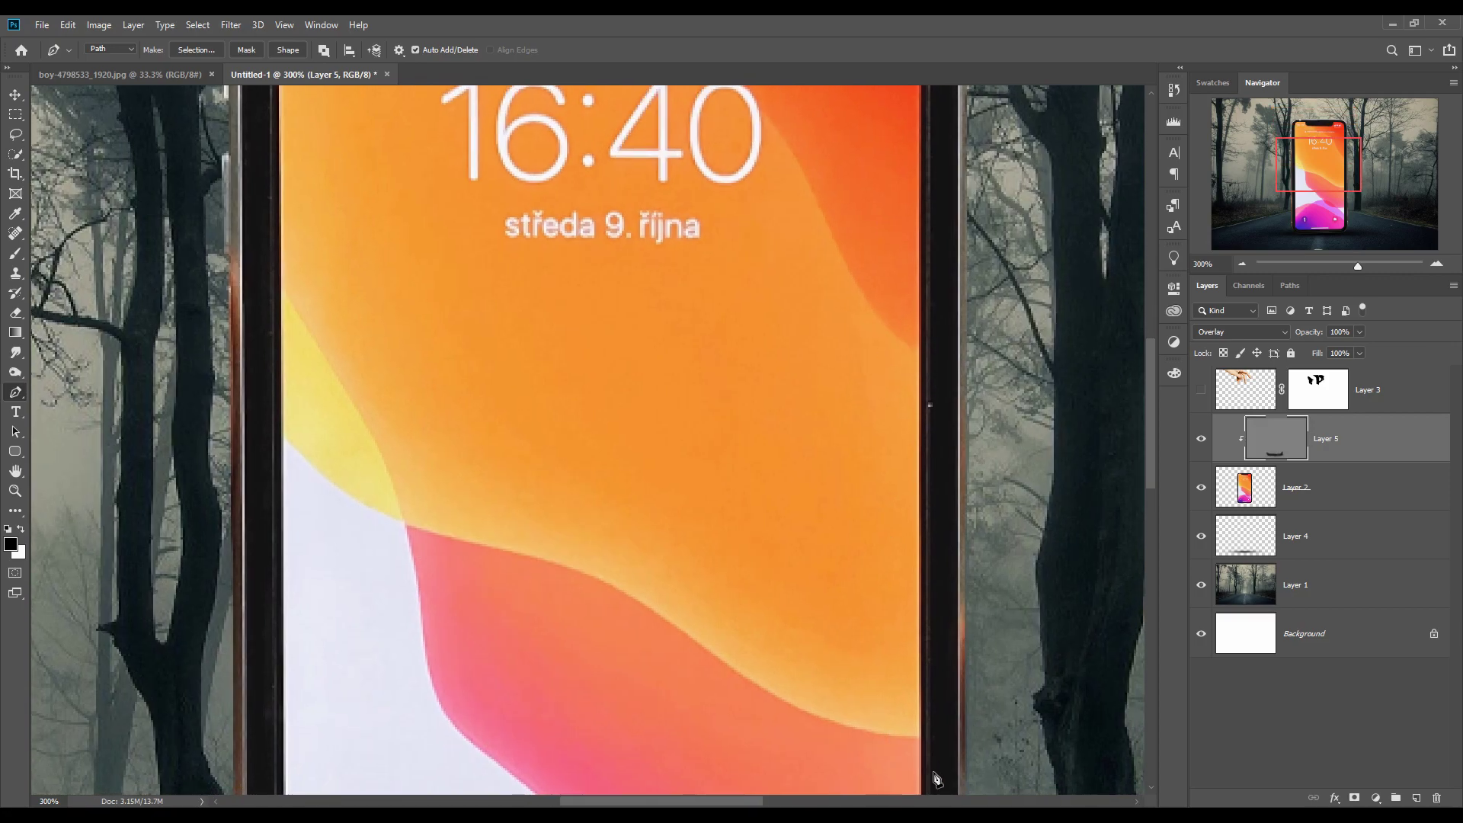
pyautogui.scroll(-5, 907, 758)
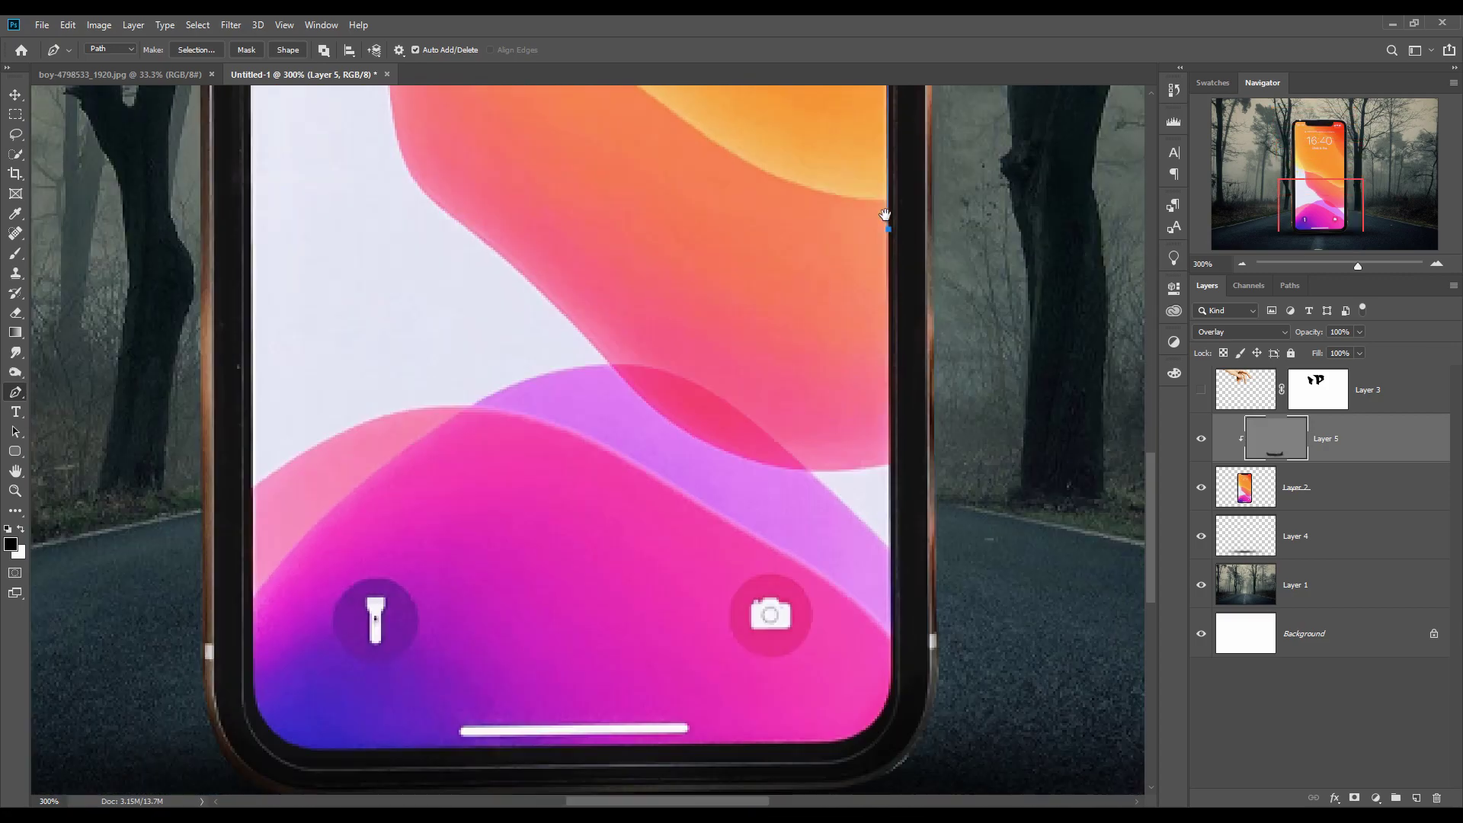
pyautogui.click(889, 647)
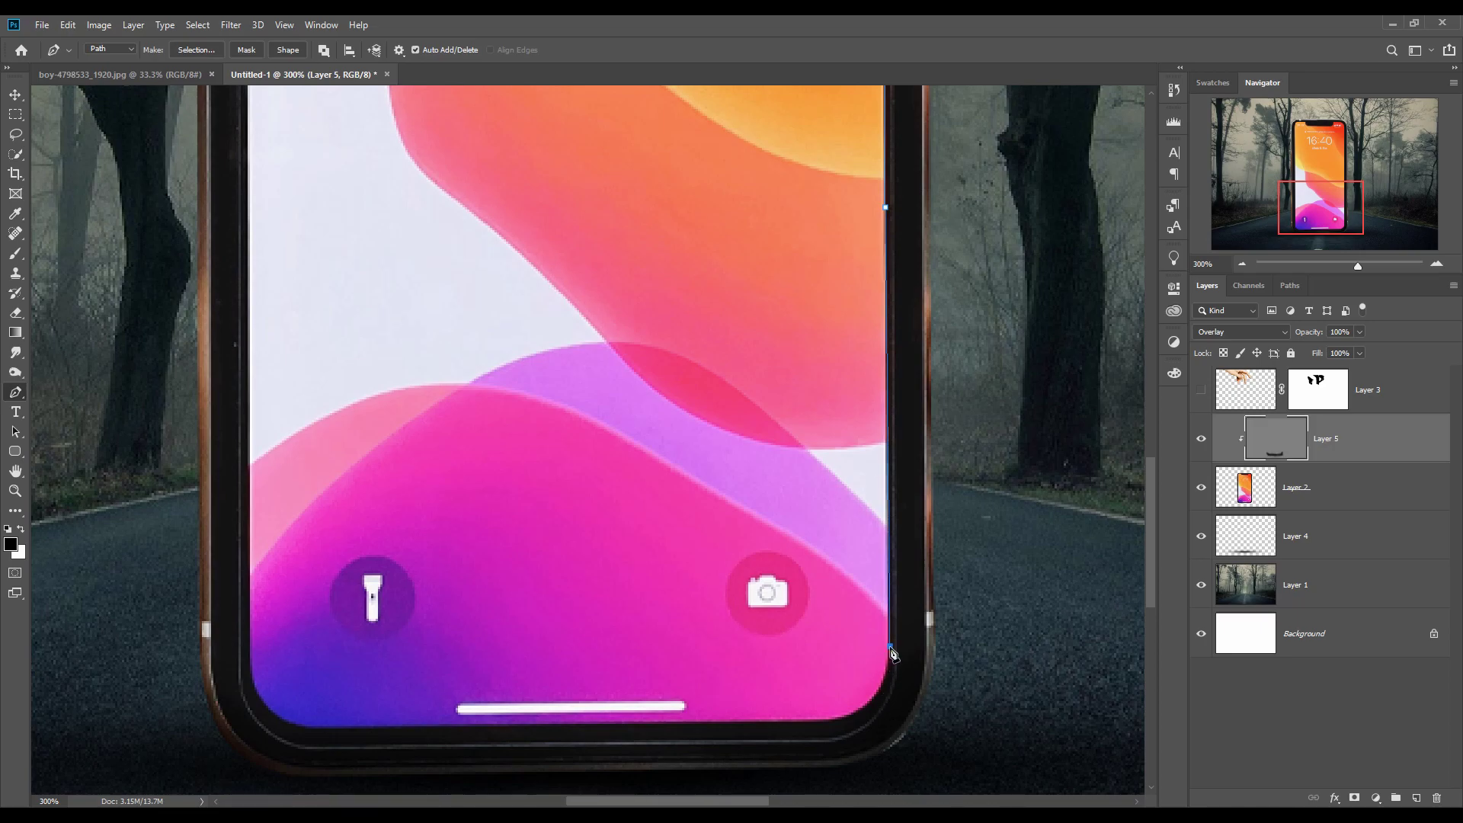
pyautogui.click(816, 721)
pyautogui.moveTo(850, 693); pyautogui.dragTo(867, 709)
pyautogui.click(316, 728)
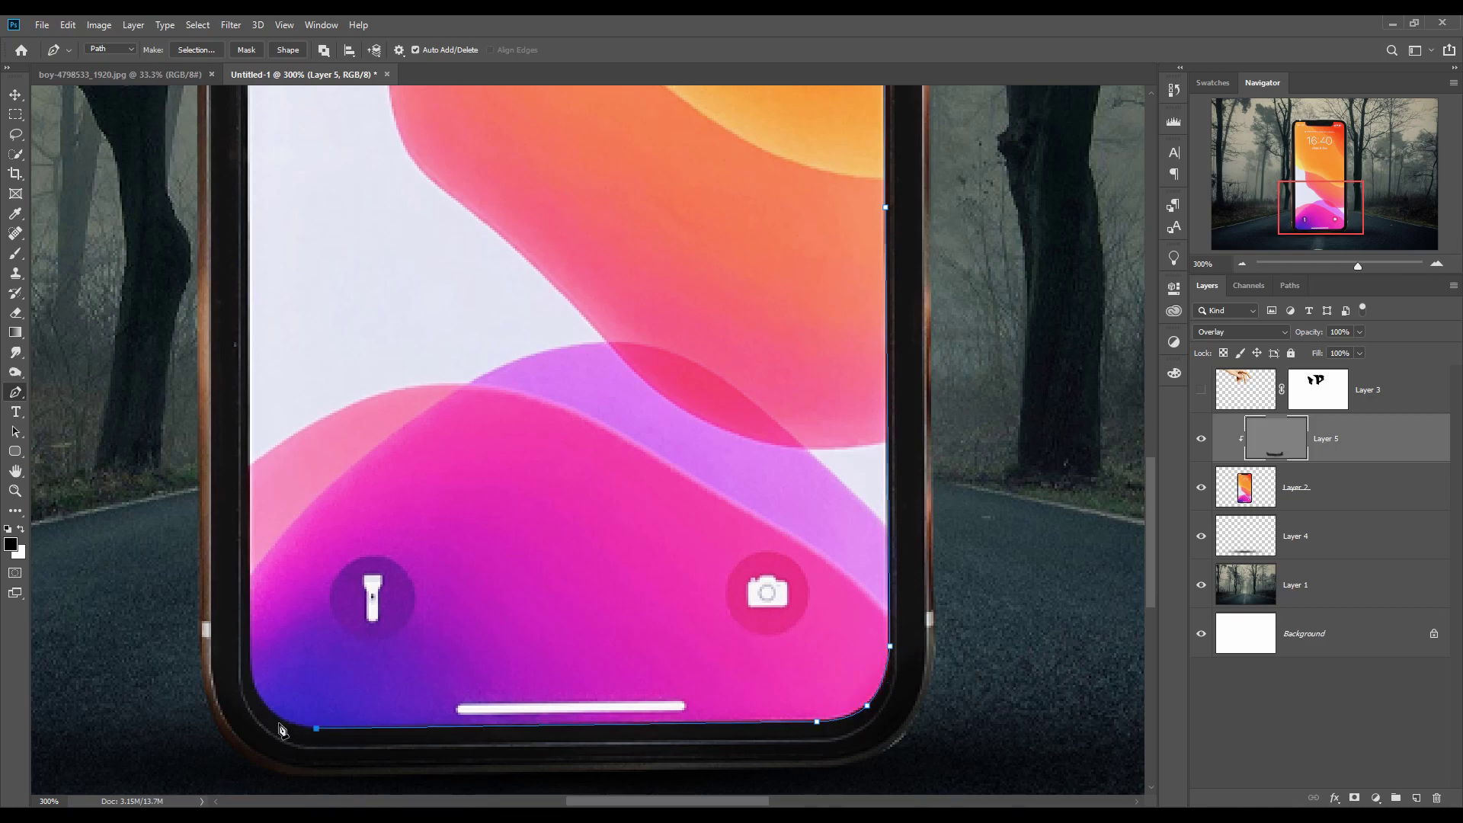
# Carry the pen path around the screen's lower-left corner and up the left edge, and close it at the notch
pyautogui.click(250, 628)
pyautogui.moveTo(282, 692); pyautogui.dragTo(265, 711)
pyautogui.scroll(3, 303, 595)
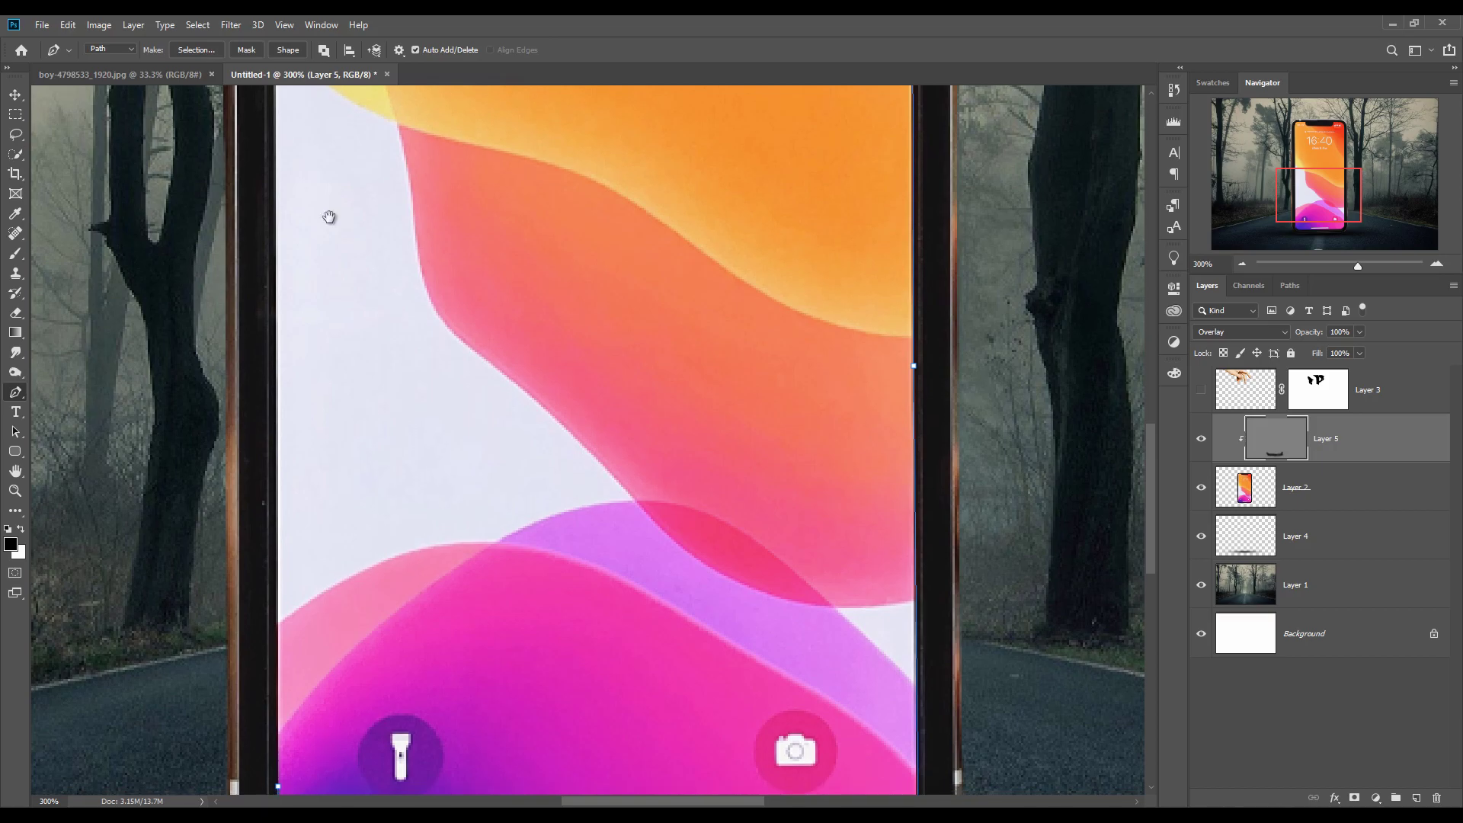
pyautogui.scroll(7, 330, 288)
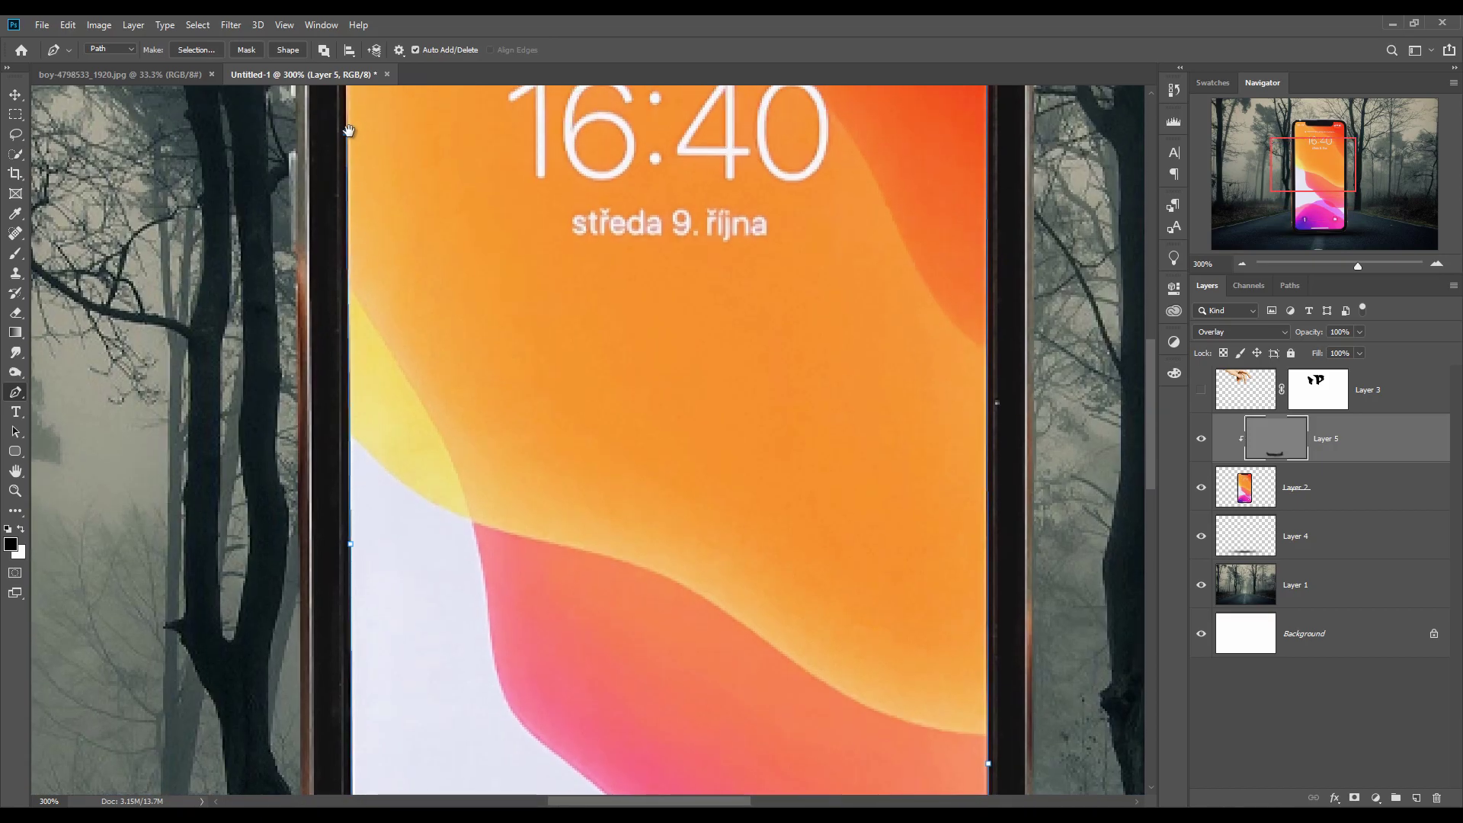
pyautogui.scroll(6, 345, 141)
pyautogui.click(399, 288)
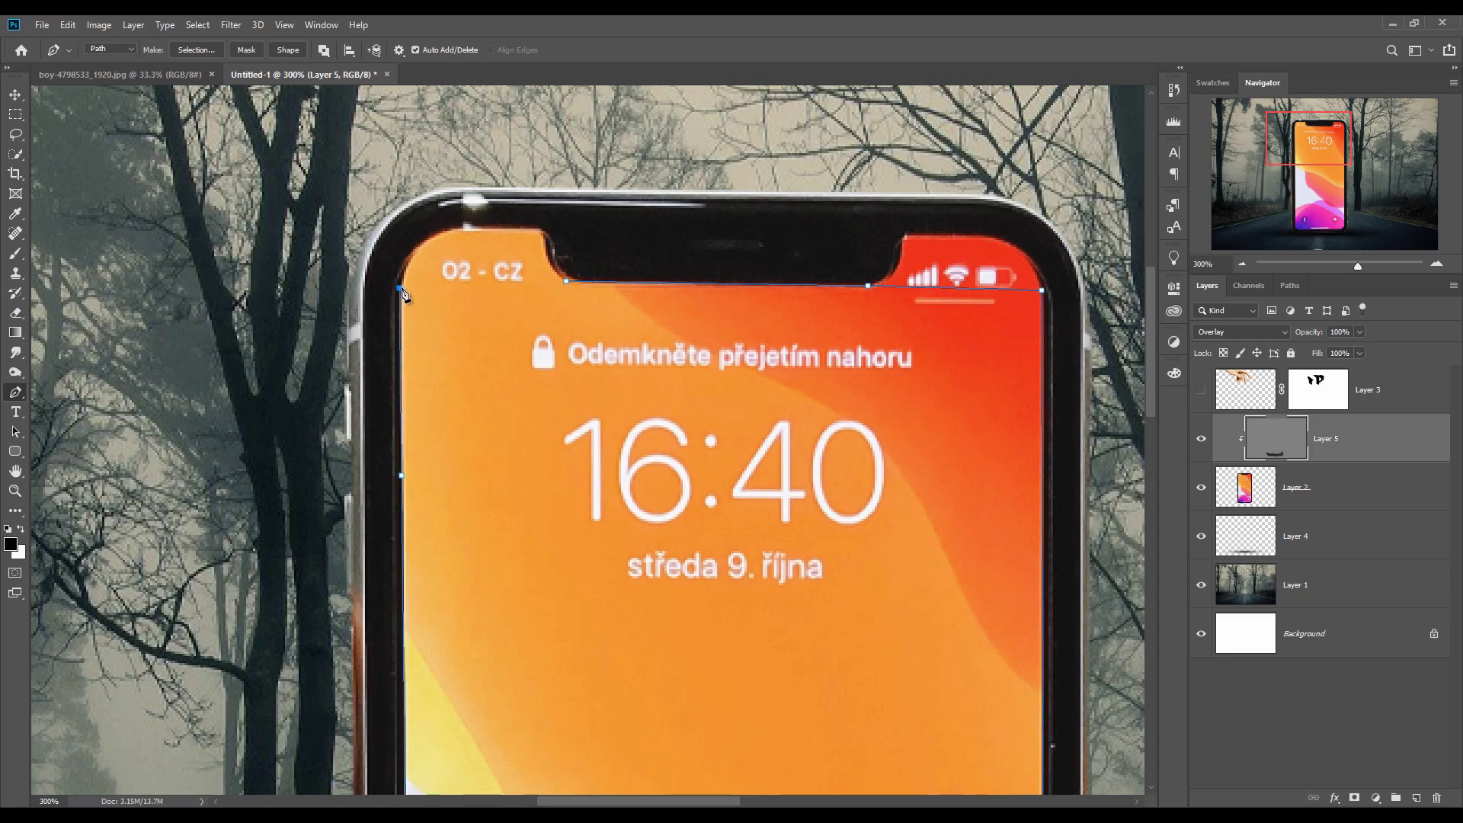
pyautogui.click(566, 283)
# Round the path slightly at the screen's upper-left corner, undoing the imprecise attempts
pyautogui.moveTo(400, 289); pyautogui.dragTo(401, 286)
pyautogui.hotkey('ctrl', 'z')
pyautogui.moveTo(403, 291); pyautogui.dragTo(402, 286)
pyautogui.hotkey('ctrl', 'z')
pyautogui.moveTo(406, 292); pyautogui.dragTo(405, 285)
# Select the phone layer and turn the screen path into a new anti-aliased selection with a feather radius of 0 pixels
pyautogui.click(13, 98)
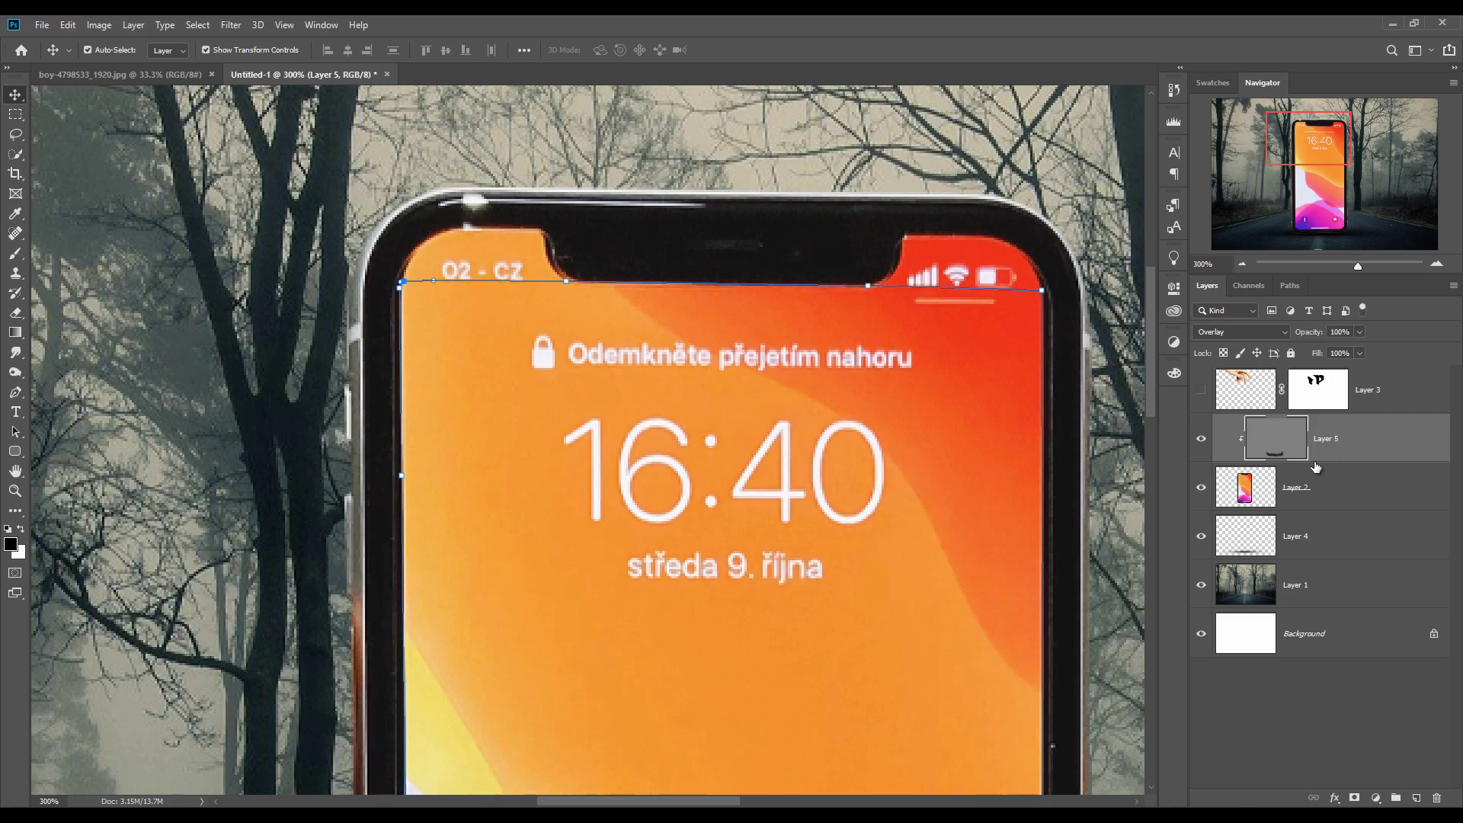
pyautogui.click(1242, 486)
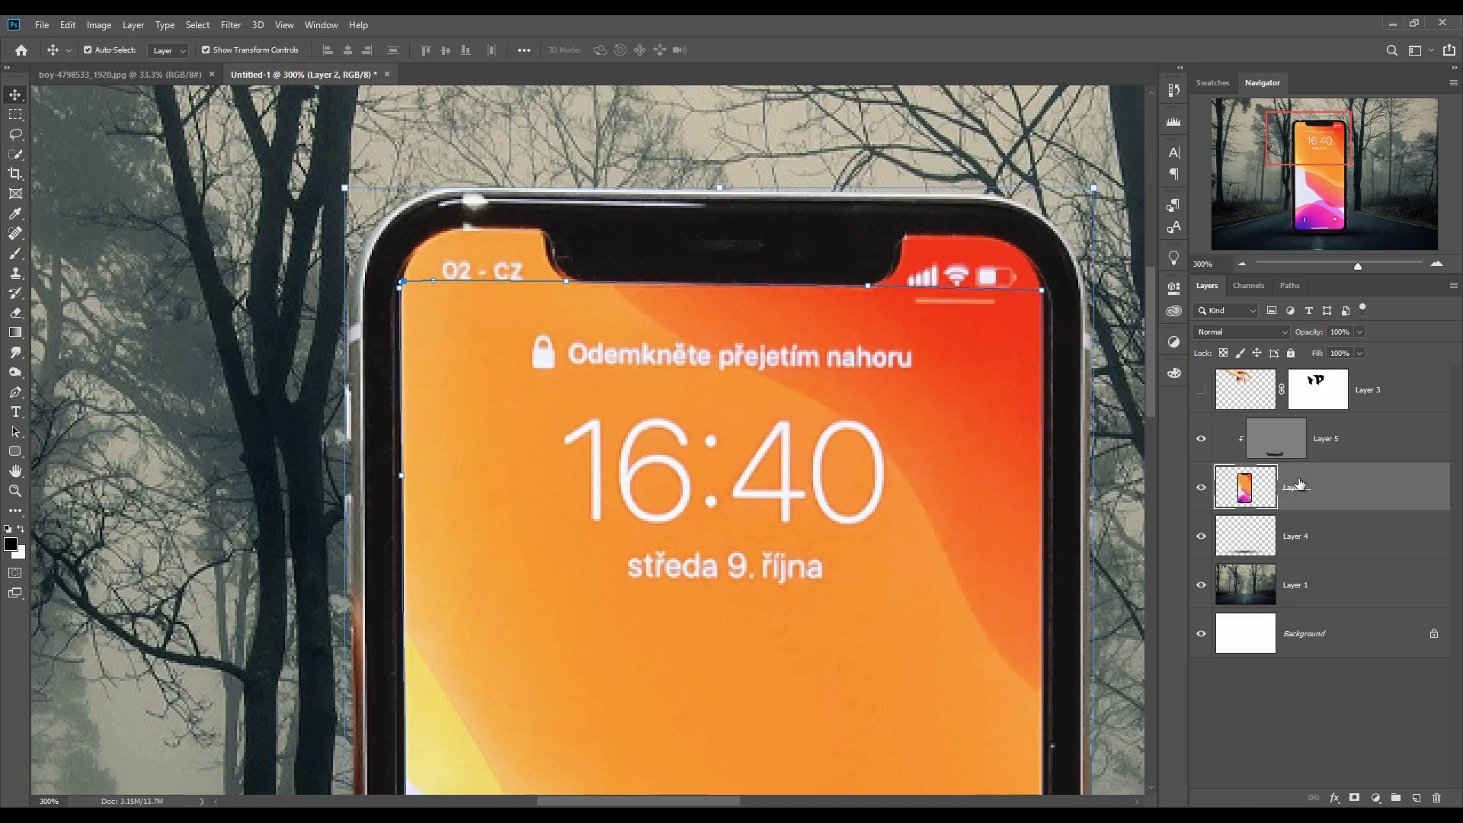
pyautogui.rightClick(733, 479)
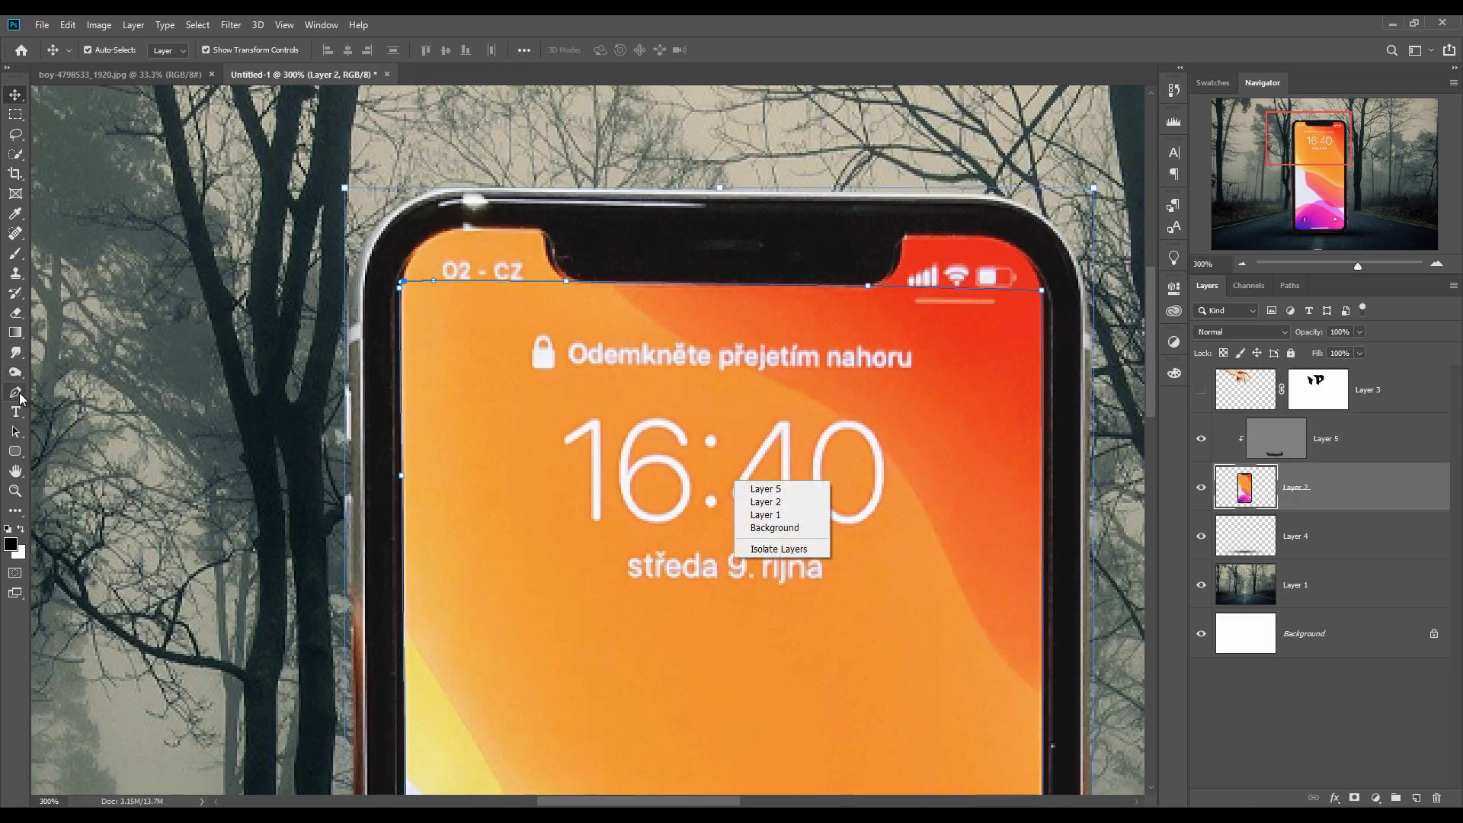
pyautogui.click(19, 398)
pyautogui.click(19, 398)
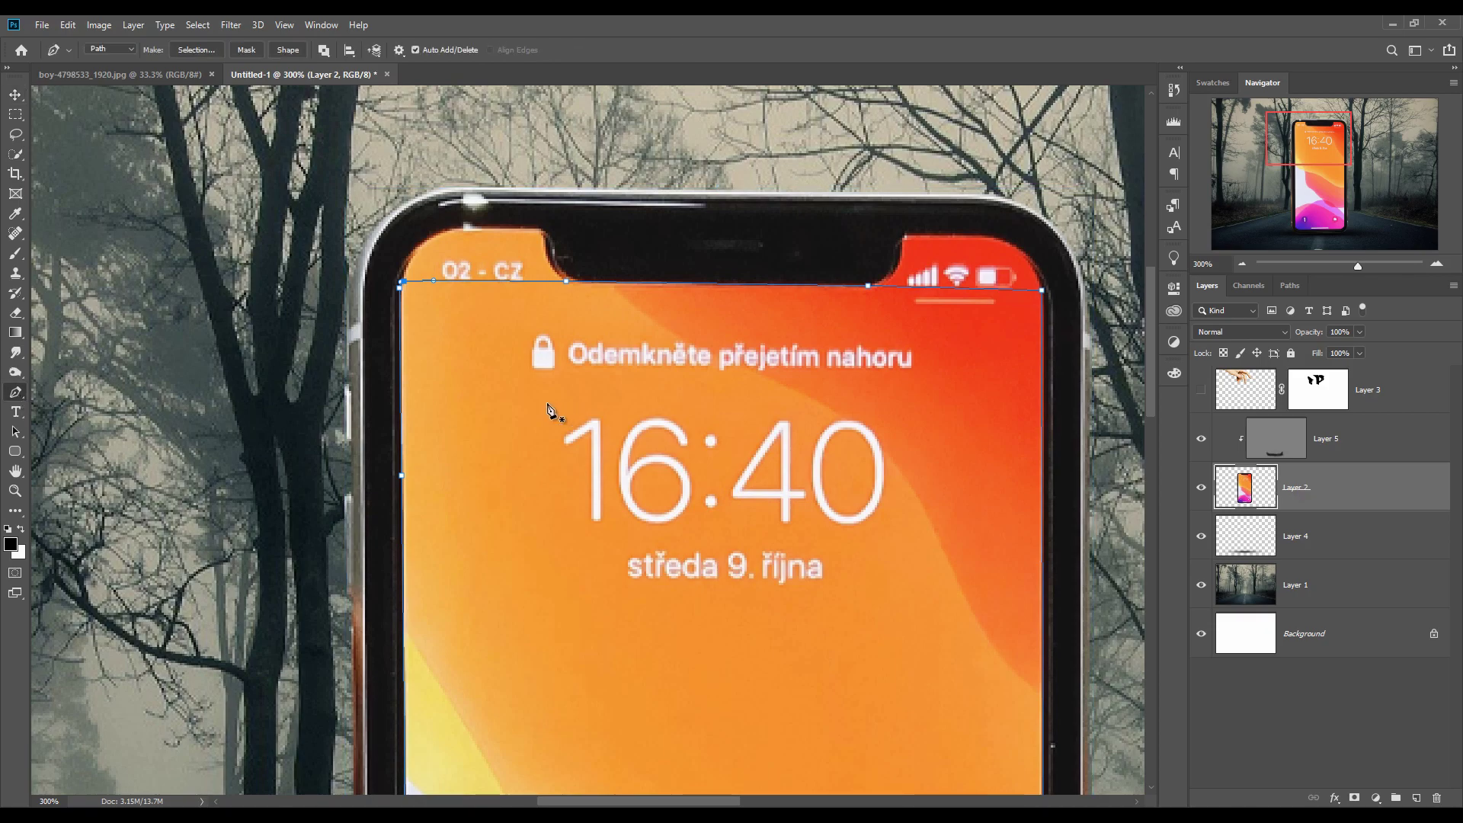
pyautogui.rightClick(575, 374)
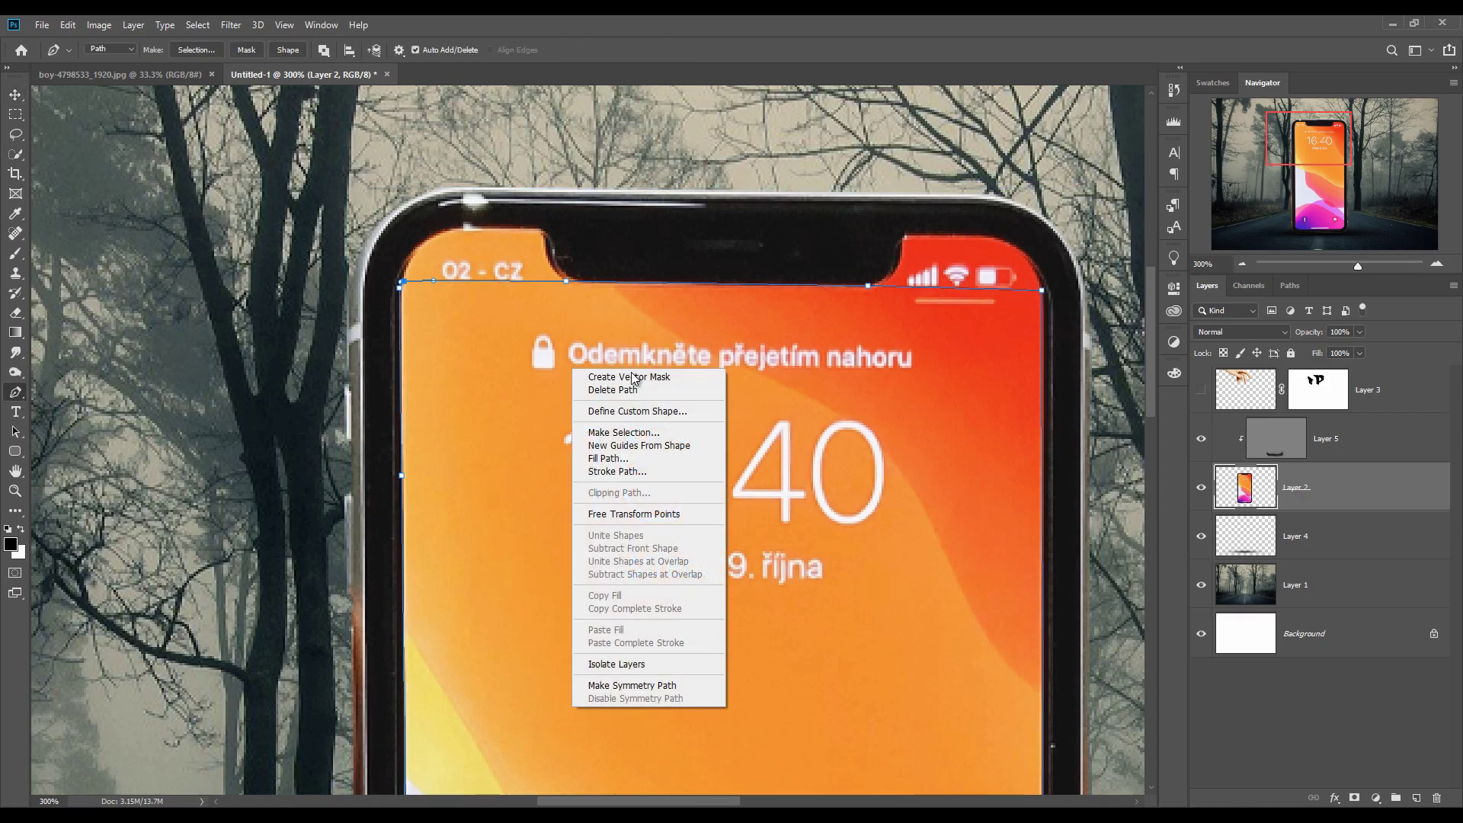
pyautogui.click(617, 433)
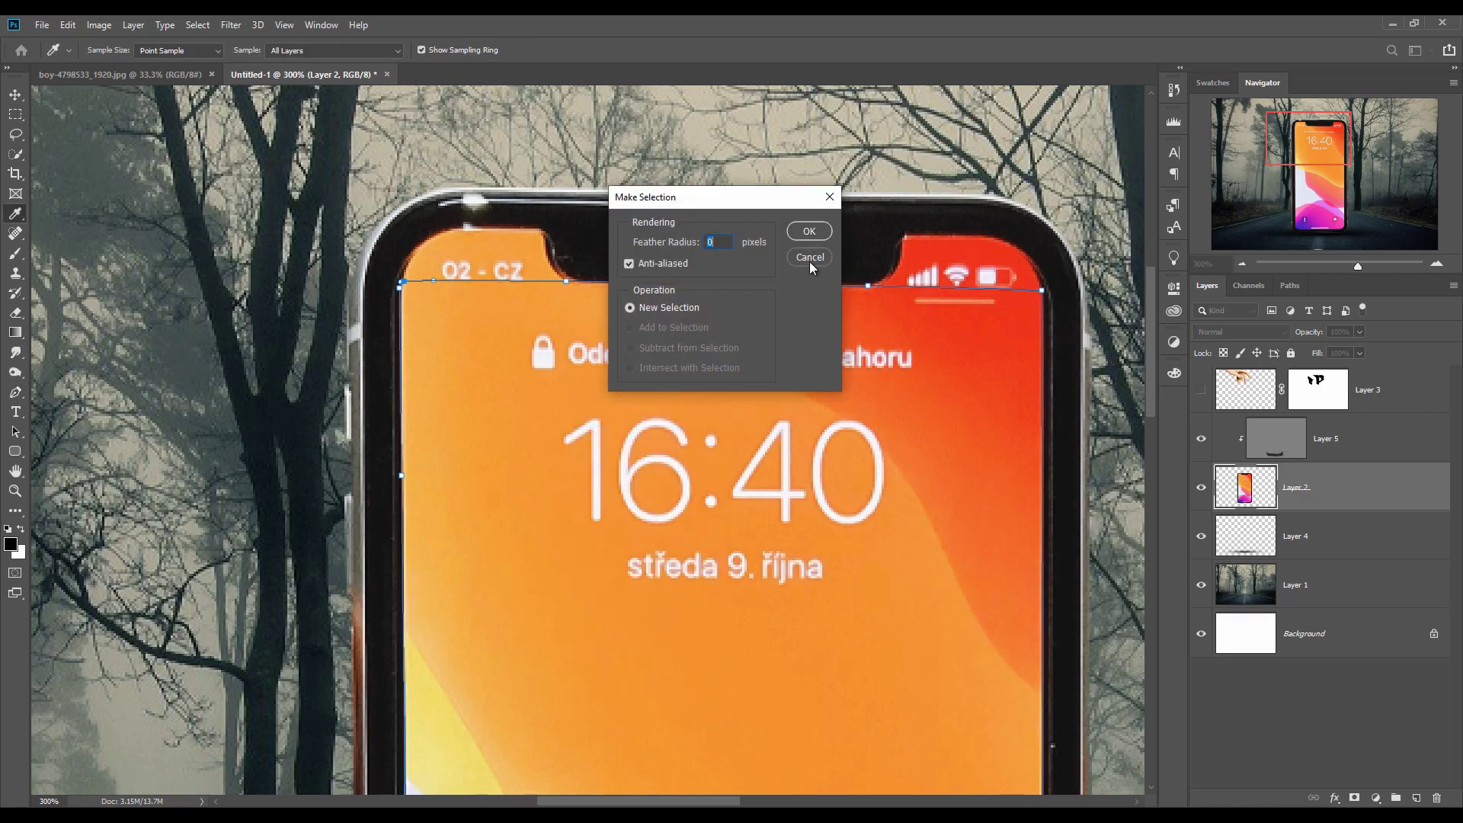
pyautogui.click(811, 232)
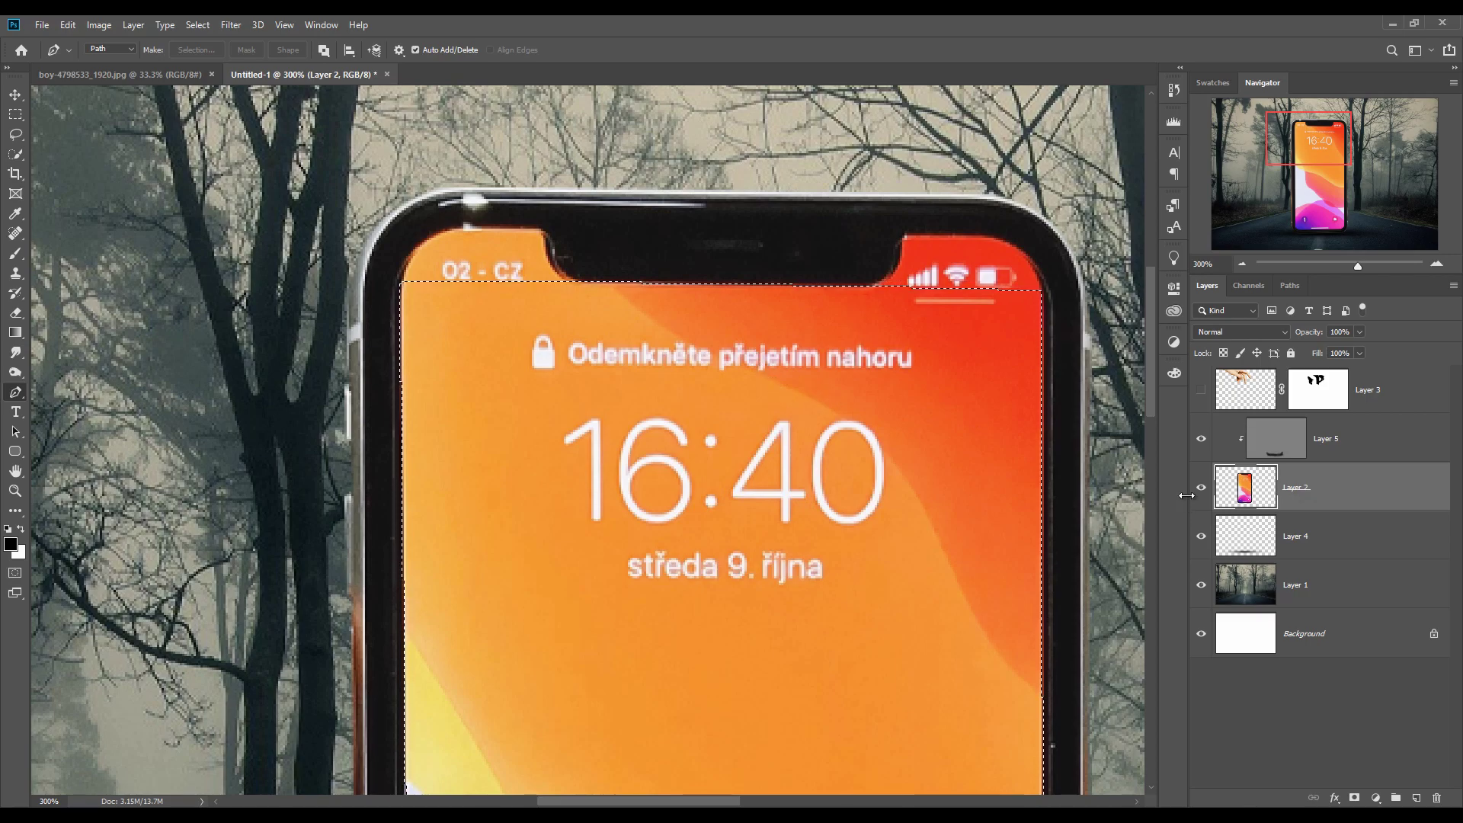
# Delete the selected screen area from the phone layer, clear the selection and make the phone image active
pyautogui.press('Delete')
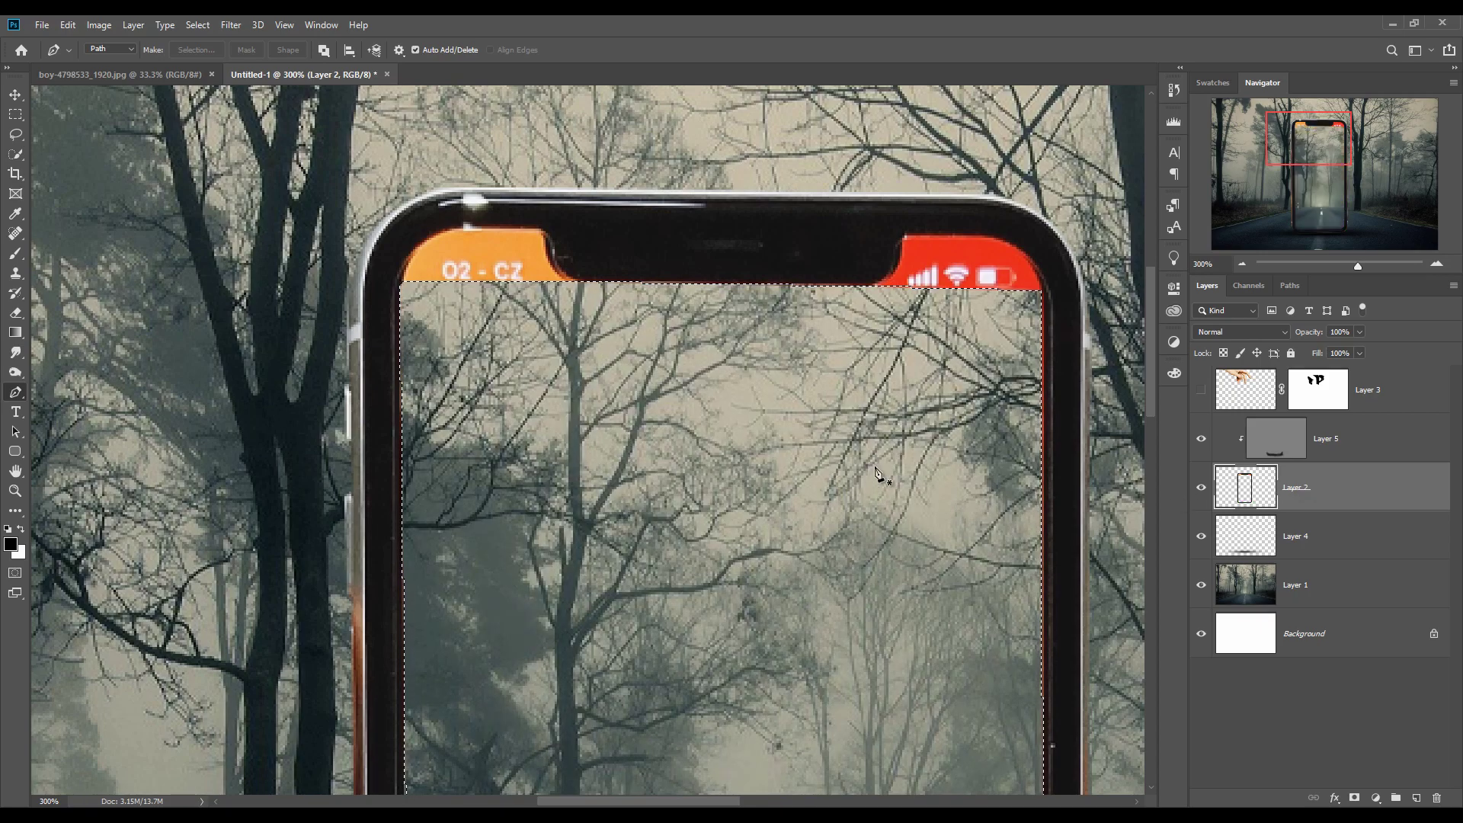
pyautogui.click(16, 94)
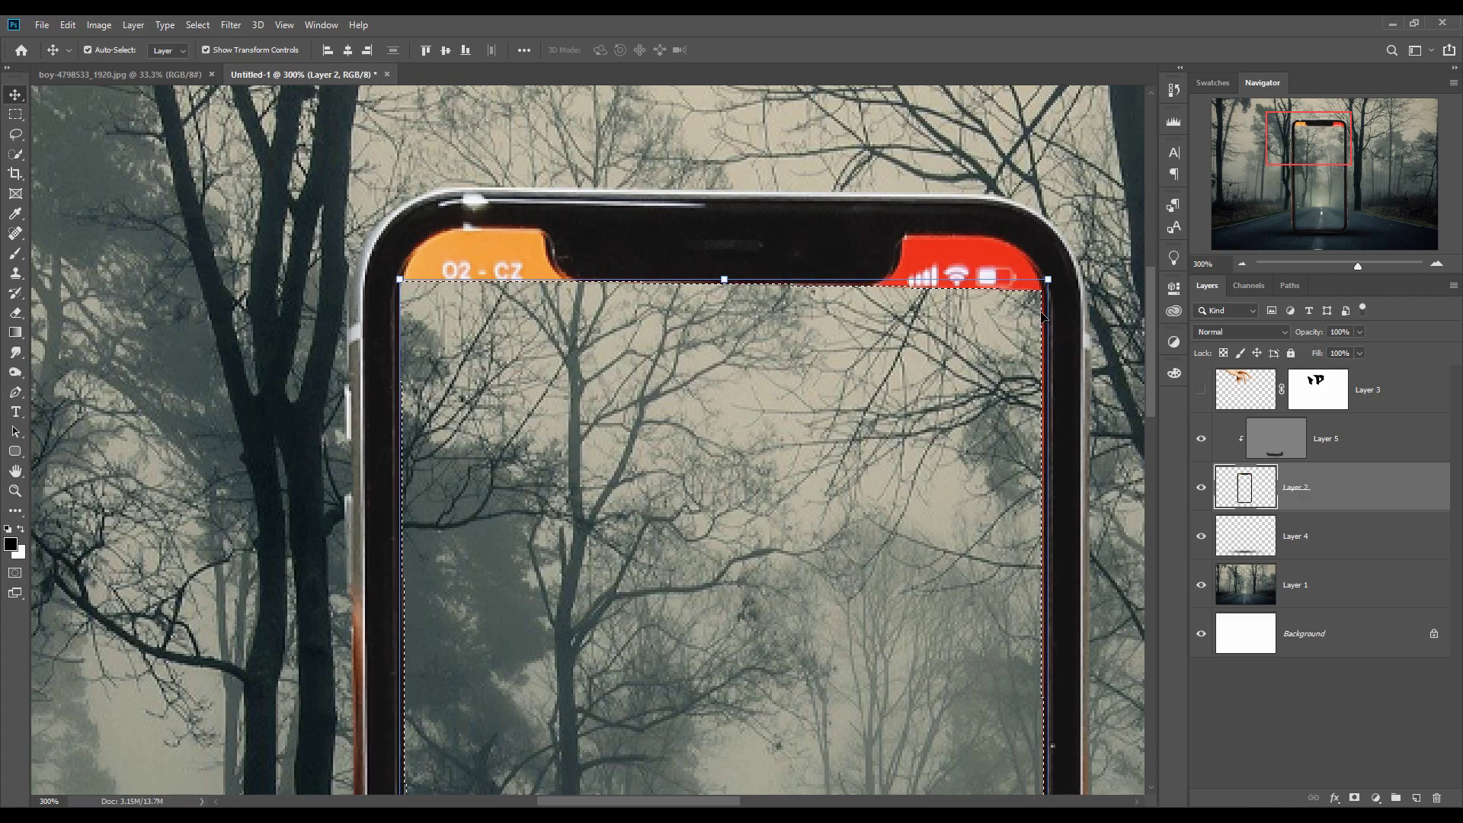
pyautogui.click(201, 27)
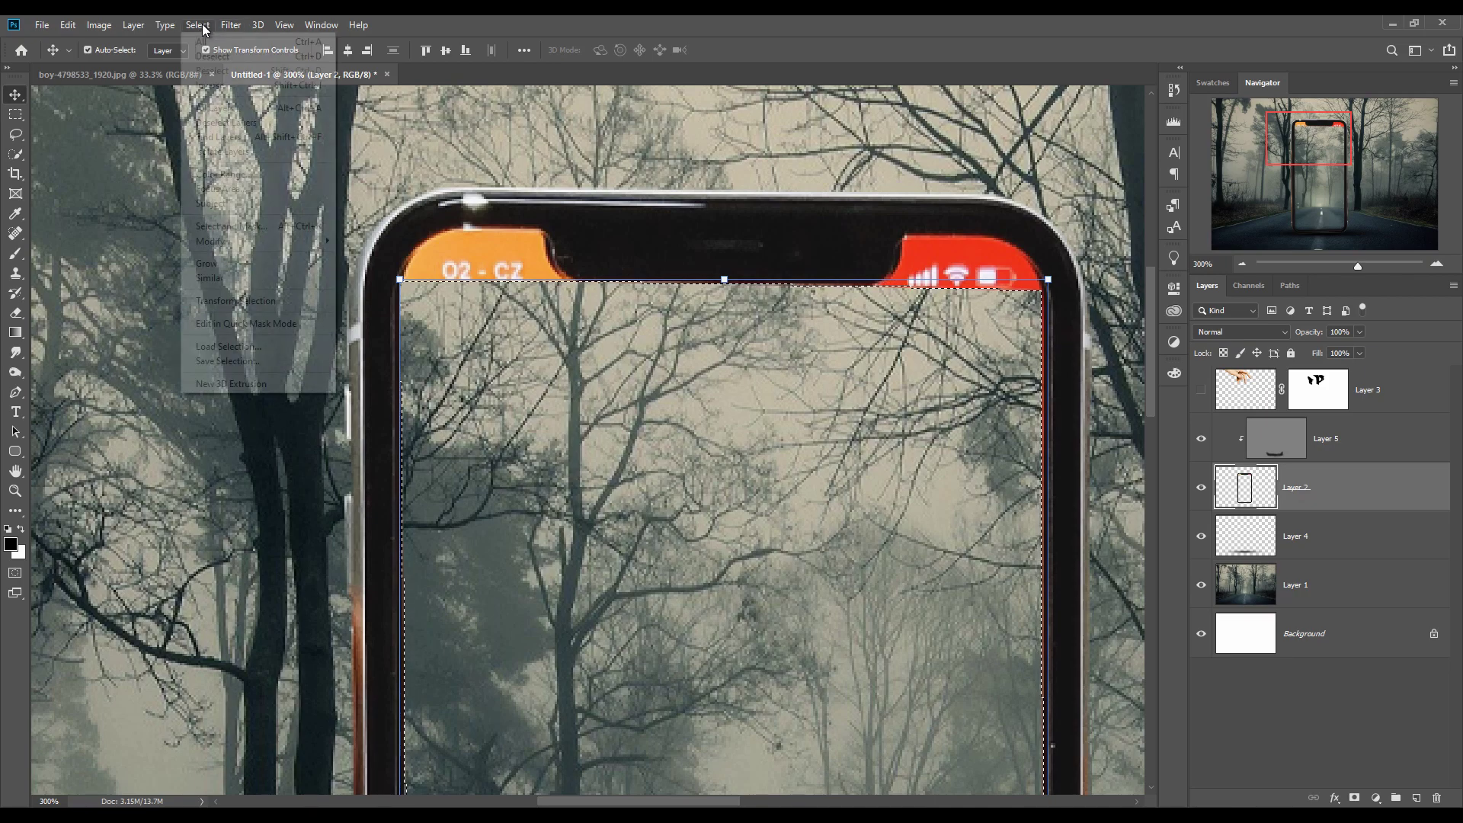
pyautogui.click(211, 57)
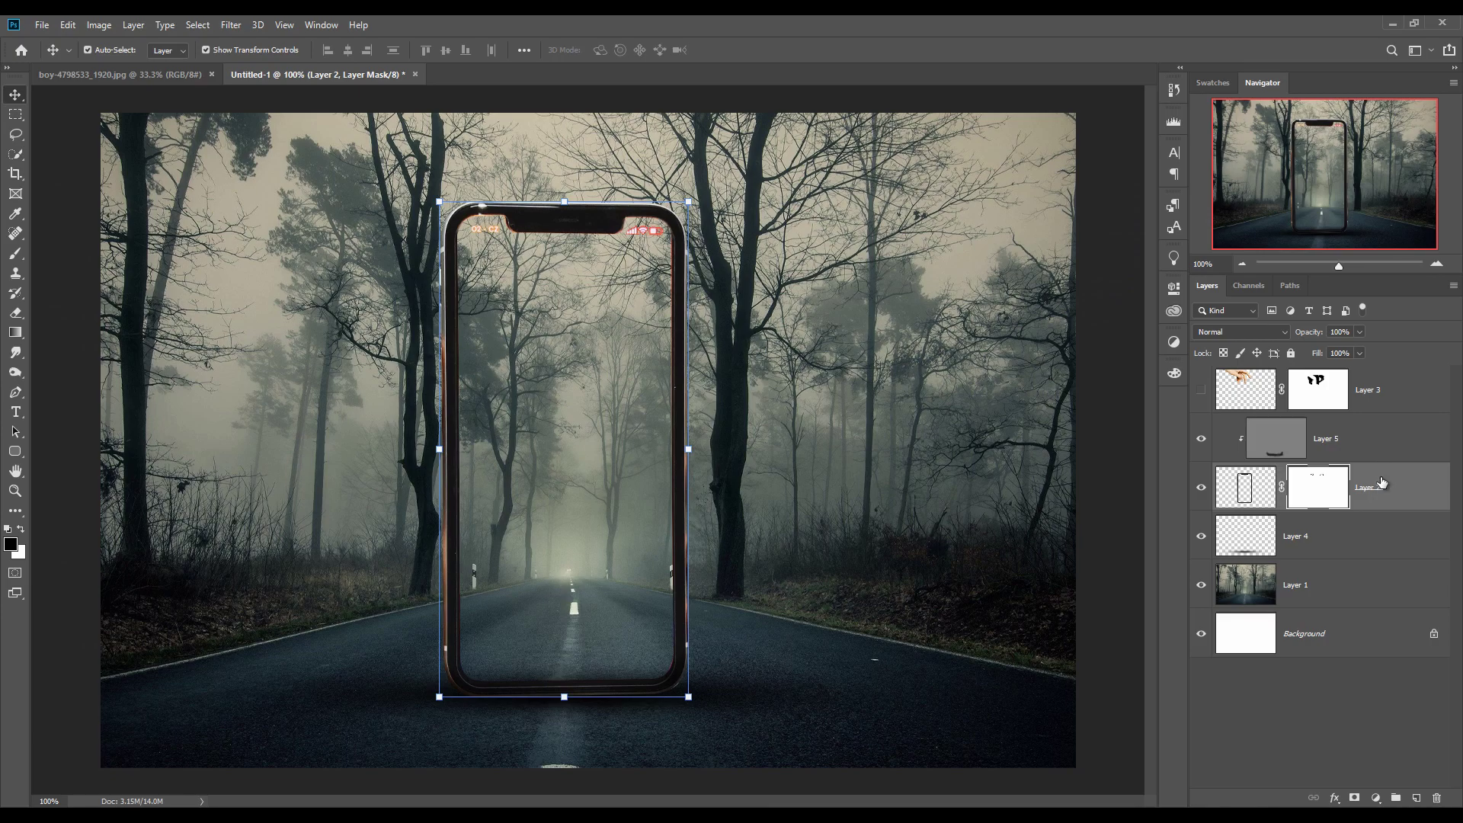
pyautogui.click(1245, 488)
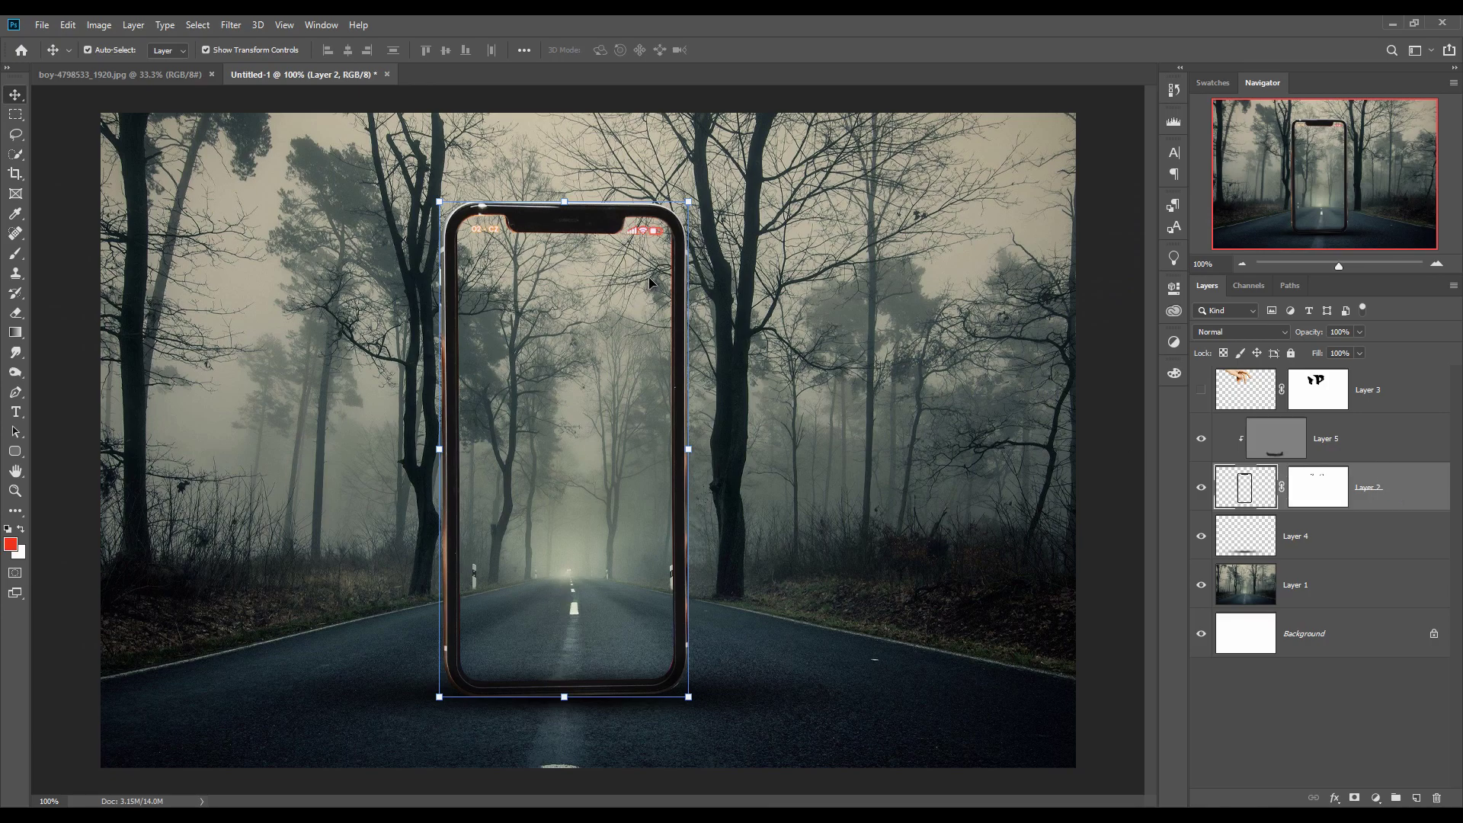
# Switch to the boy-4798533_1920.jpg photo and start a pen path around the front shoe's sole and up to the trouser hem
pyautogui.click(151, 75)
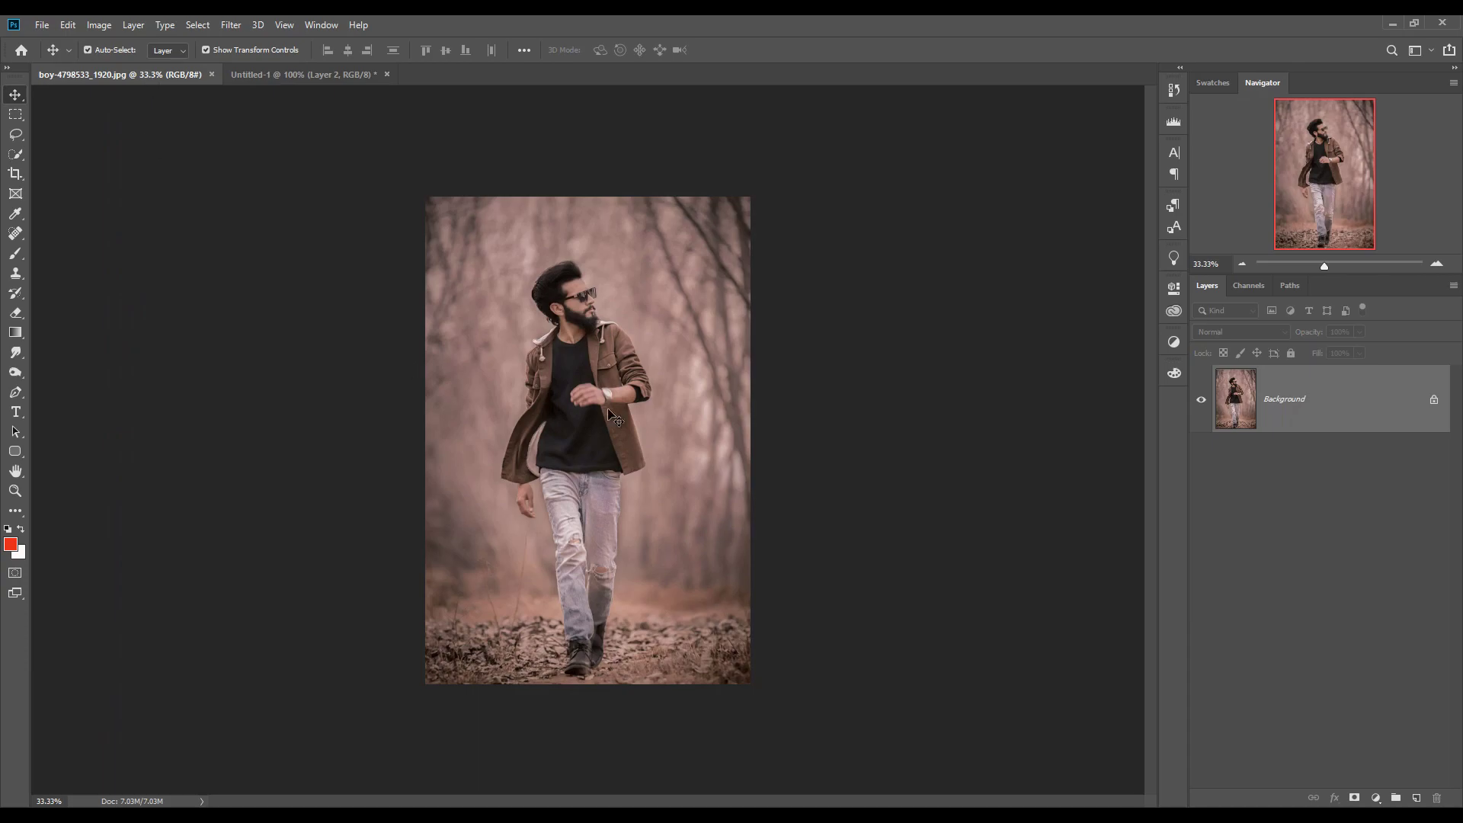
pyautogui.click(15, 392)
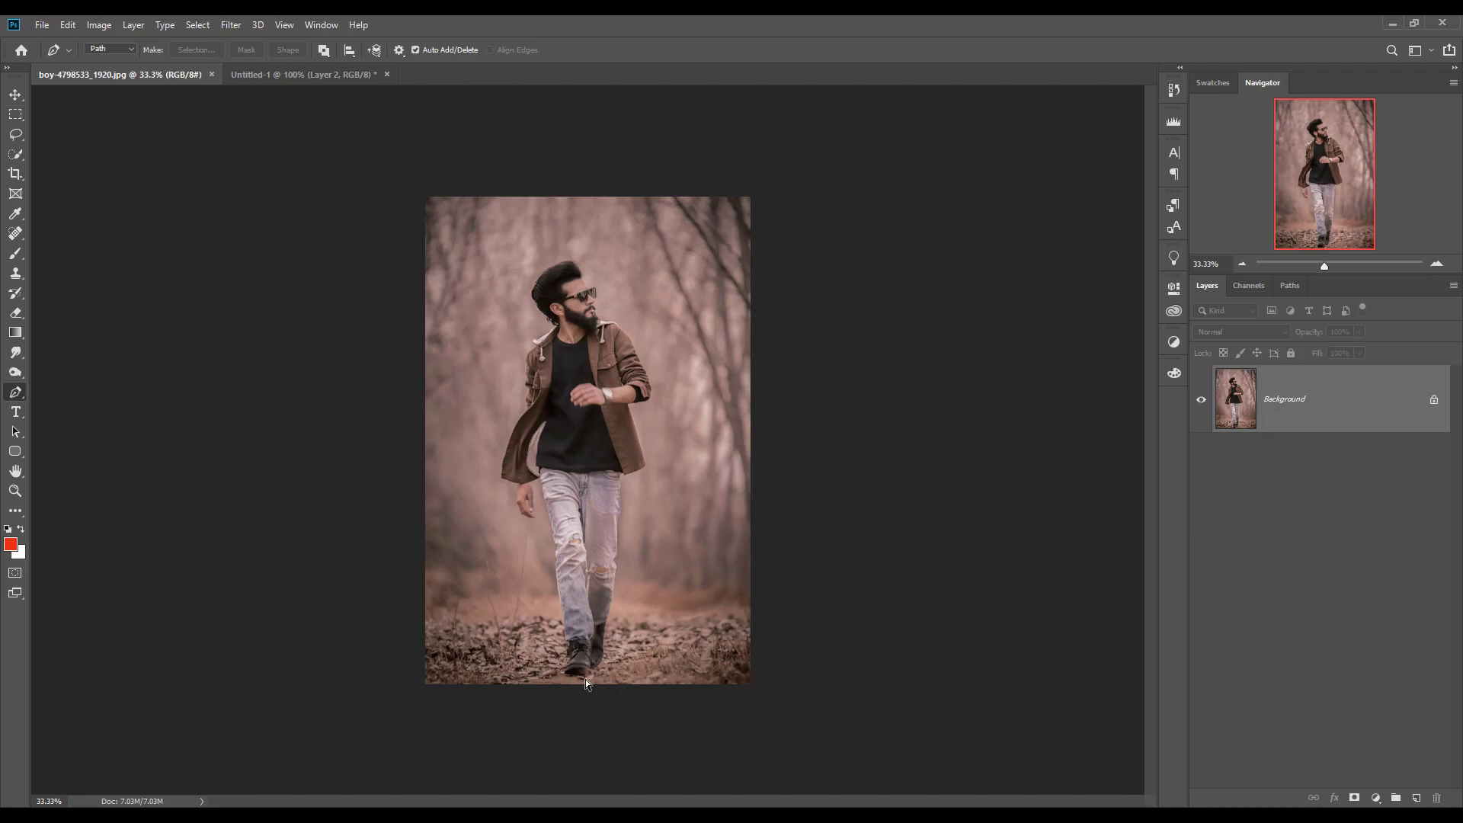
pyautogui.hotkey('ctrl', '+')
pyautogui.hotkey('ctrl', '+')
pyautogui.hotkey('ctrl', '+')
pyautogui.hotkey('ctrl', '+')
pyautogui.hotkey('ctrl', '+')
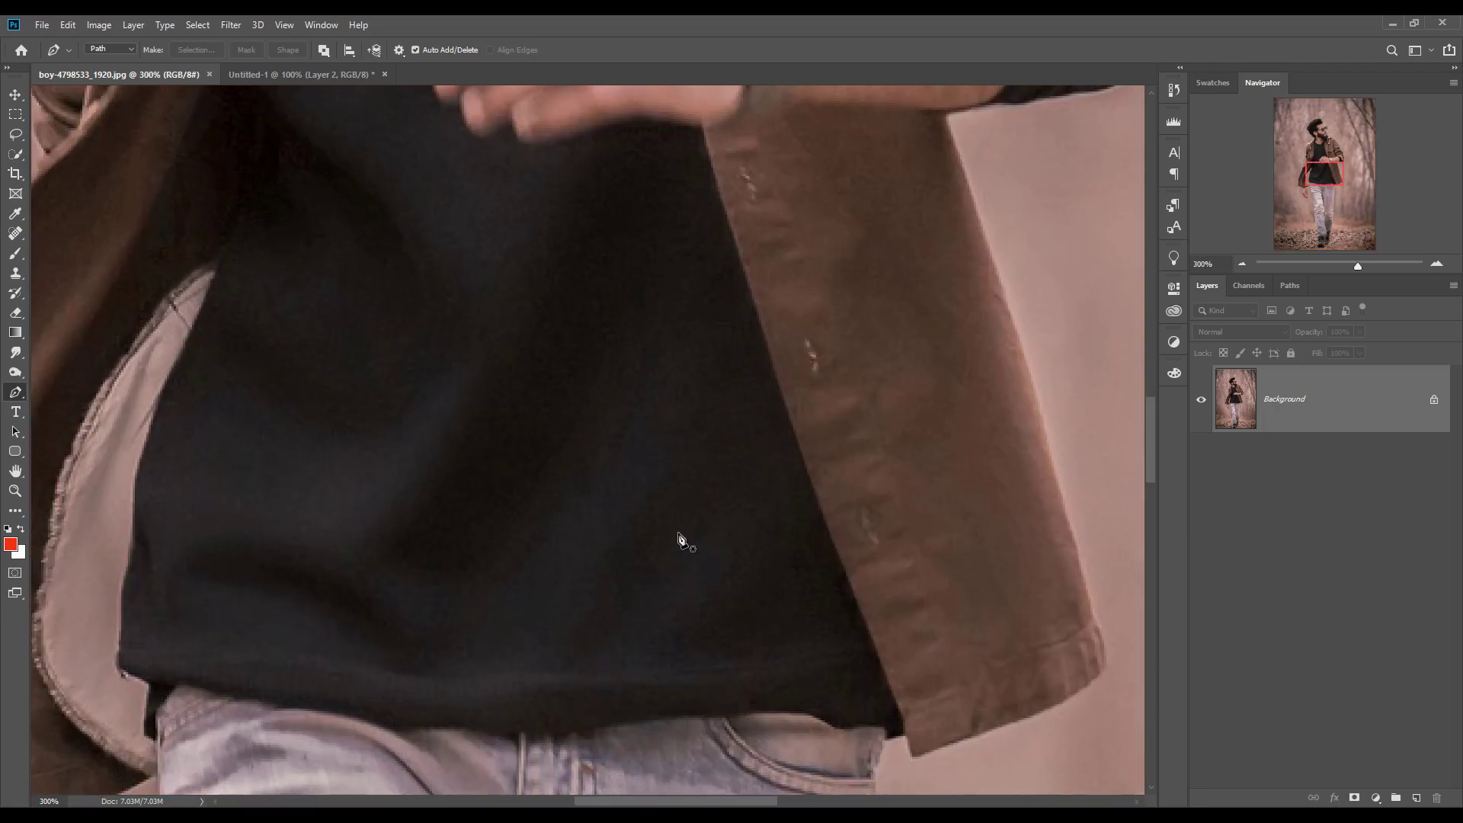
pyautogui.moveTo(669, 607); pyautogui.dragTo(676, 303)
pyautogui.moveTo(621, 621); pyautogui.dragTo(642, 212)
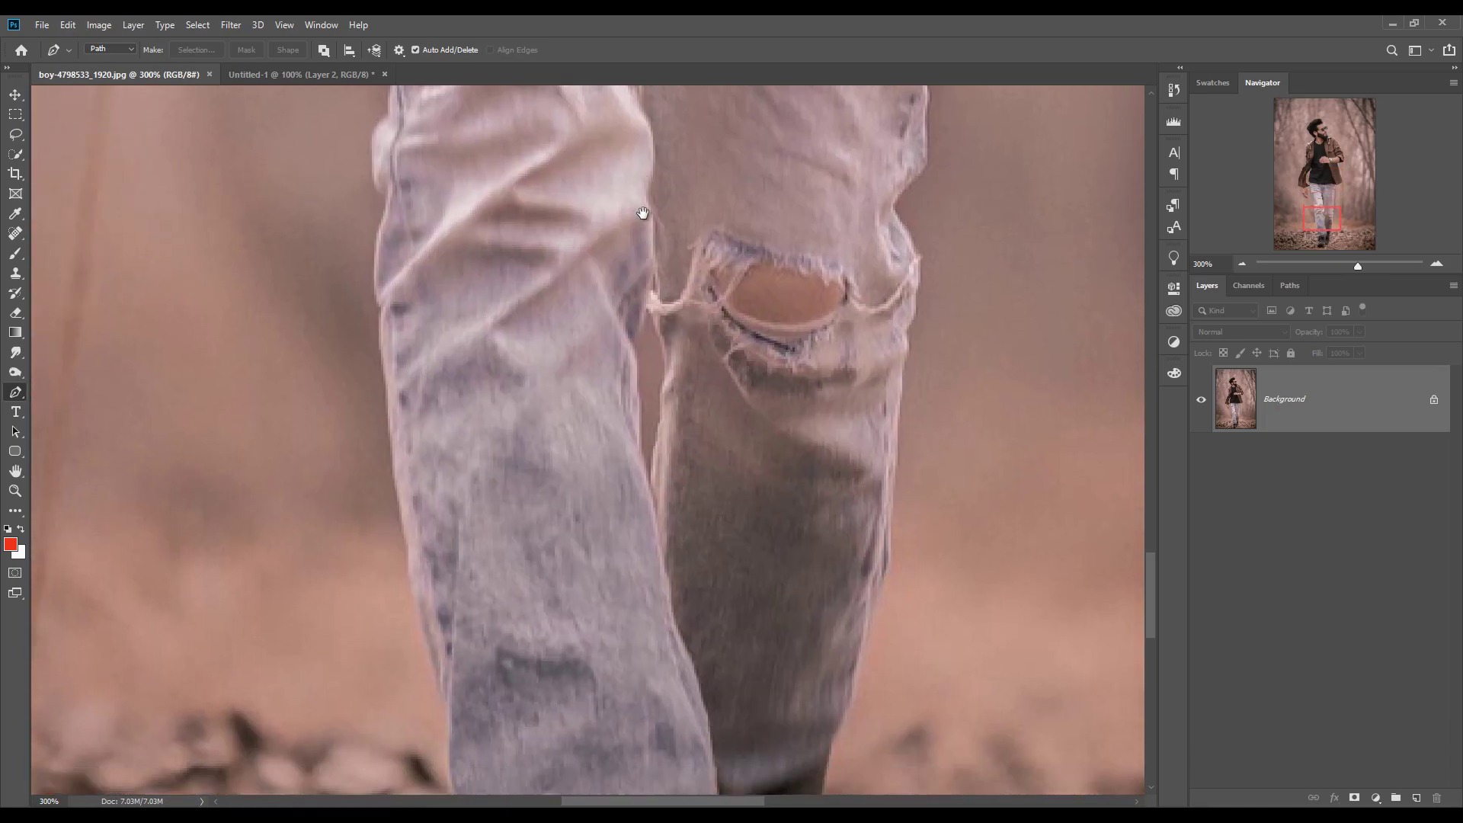
pyautogui.scroll(-8, 670, 186)
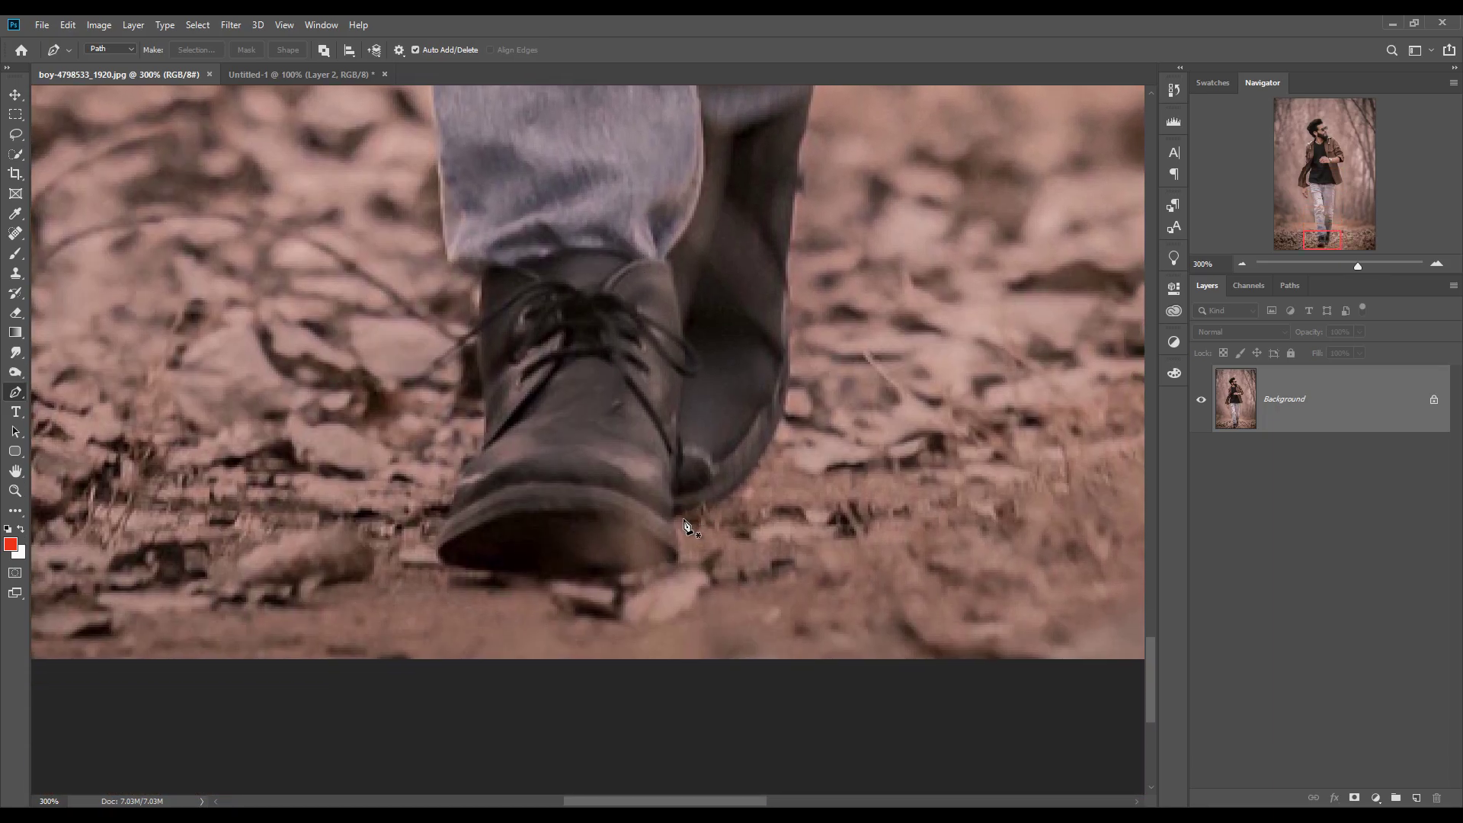
pyautogui.click(673, 501)
pyautogui.click(671, 528)
pyautogui.click(673, 547)
pyautogui.click(674, 562)
pyautogui.moveTo(671, 568); pyautogui.dragTo(542, 581)
pyautogui.click(453, 570)
pyautogui.click(450, 526)
pyautogui.click(483, 351)
pyautogui.click(436, 199)
# Continue the pen path up the outer edge of the front leg, past the knee to the hanging hand
pyautogui.moveTo(442, 161); pyautogui.dragTo(537, 665)
pyautogui.click(523, 550)
pyautogui.click(500, 454)
pyautogui.moveTo(468, 319); pyautogui.dragTo(464, 296)
pyautogui.moveTo(464, 130); pyautogui.dragTo(495, 510)
pyautogui.click(491, 457)
pyautogui.click(469, 289)
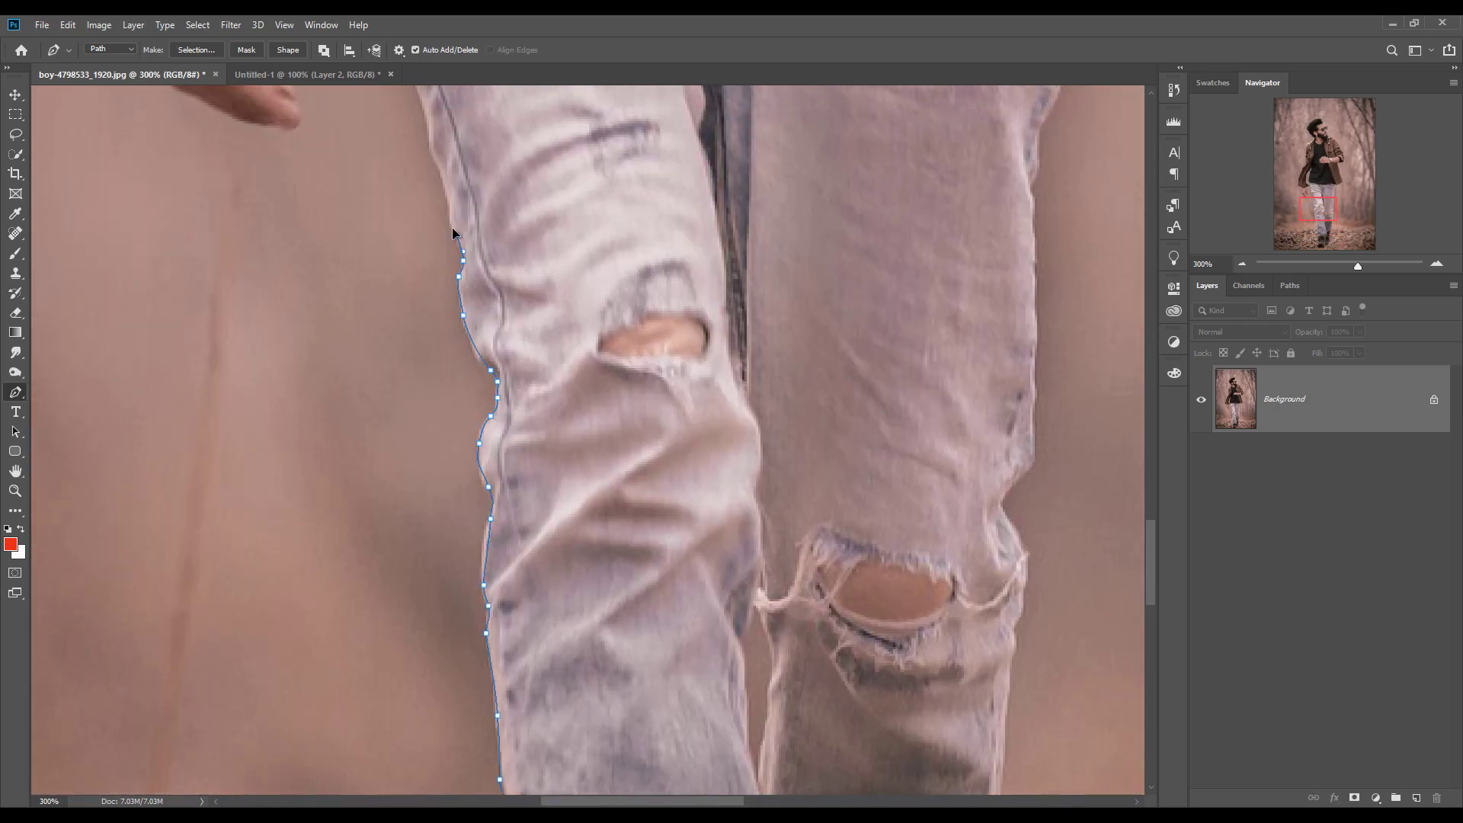
pyautogui.moveTo(427, 114); pyautogui.dragTo(534, 427)
pyautogui.click(500, 343)
pyautogui.click(482, 227)
pyautogui.click(466, 149)
# Trace the path around the man's hanging hand and the lower corner of the open jacket
pyautogui.click(446, 152)
pyautogui.click(374, 188)
pyautogui.click(394, 255)
pyautogui.click(401, 328)
pyautogui.click(411, 495)
pyautogui.click(259, 290)
pyautogui.click(177, 178)
pyautogui.click(119, 113)
# Carry the path up the jacket's flared edge and along the sleeve to the shoulder on the hanging-hand side
pyautogui.moveTo(131, 56); pyautogui.dragTo(450, 579)
pyautogui.moveTo(655, 129); pyautogui.dragTo(686, 427)
pyautogui.click(702, 328)
pyautogui.click(728, 206)
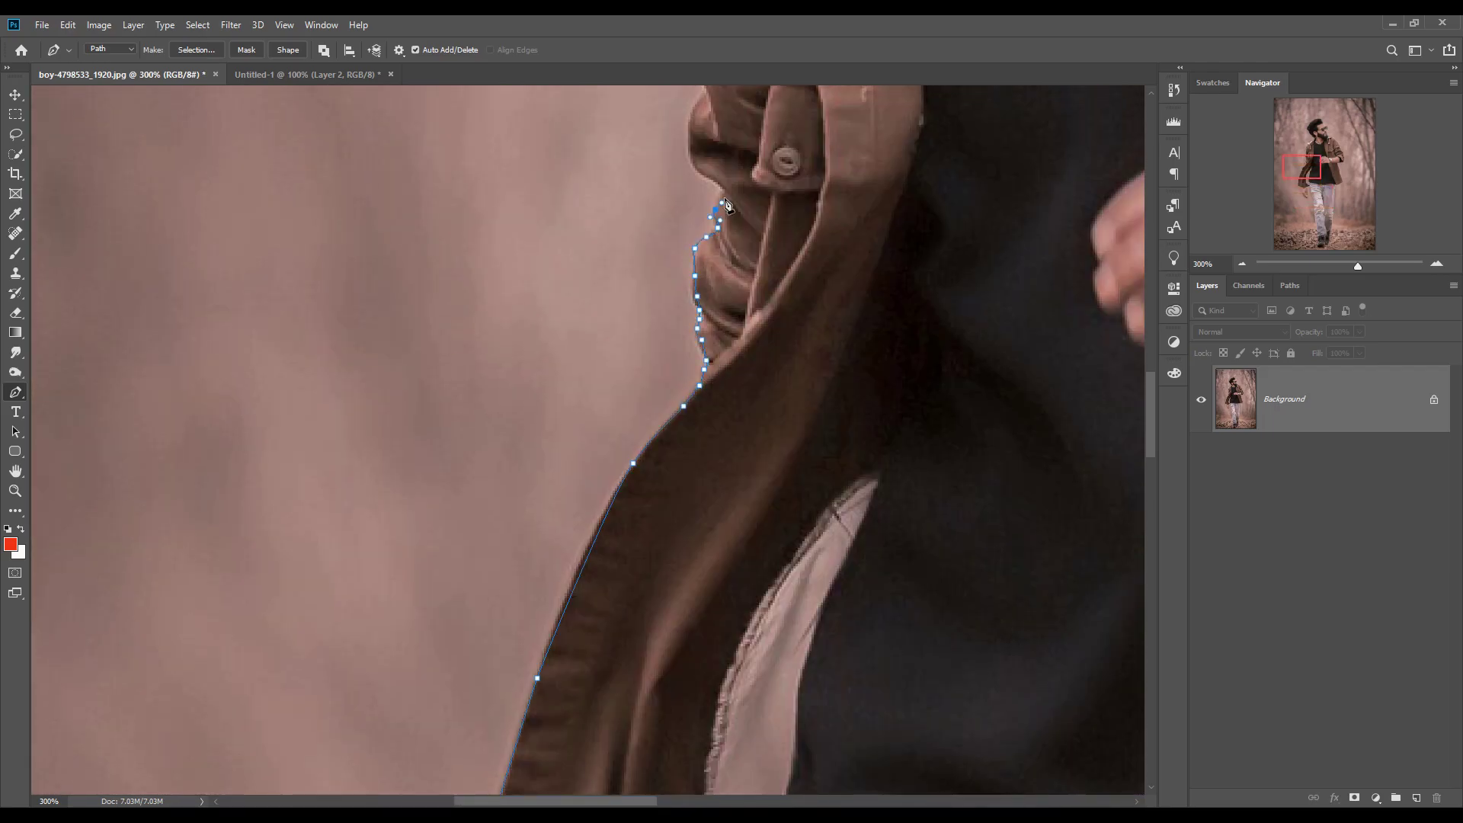
pyautogui.click(705, 99)
pyautogui.moveTo(708, 114); pyautogui.dragTo(801, 637)
pyautogui.click(799, 461)
# Trace the path around the jacket's collar, along the nape and up the back of the hair
pyautogui.click(877, 303)
pyautogui.click(857, 253)
pyautogui.click(1000, 191)
pyautogui.moveTo(915, 114); pyautogui.dragTo(833, 408)
pyautogui.click(899, 228)
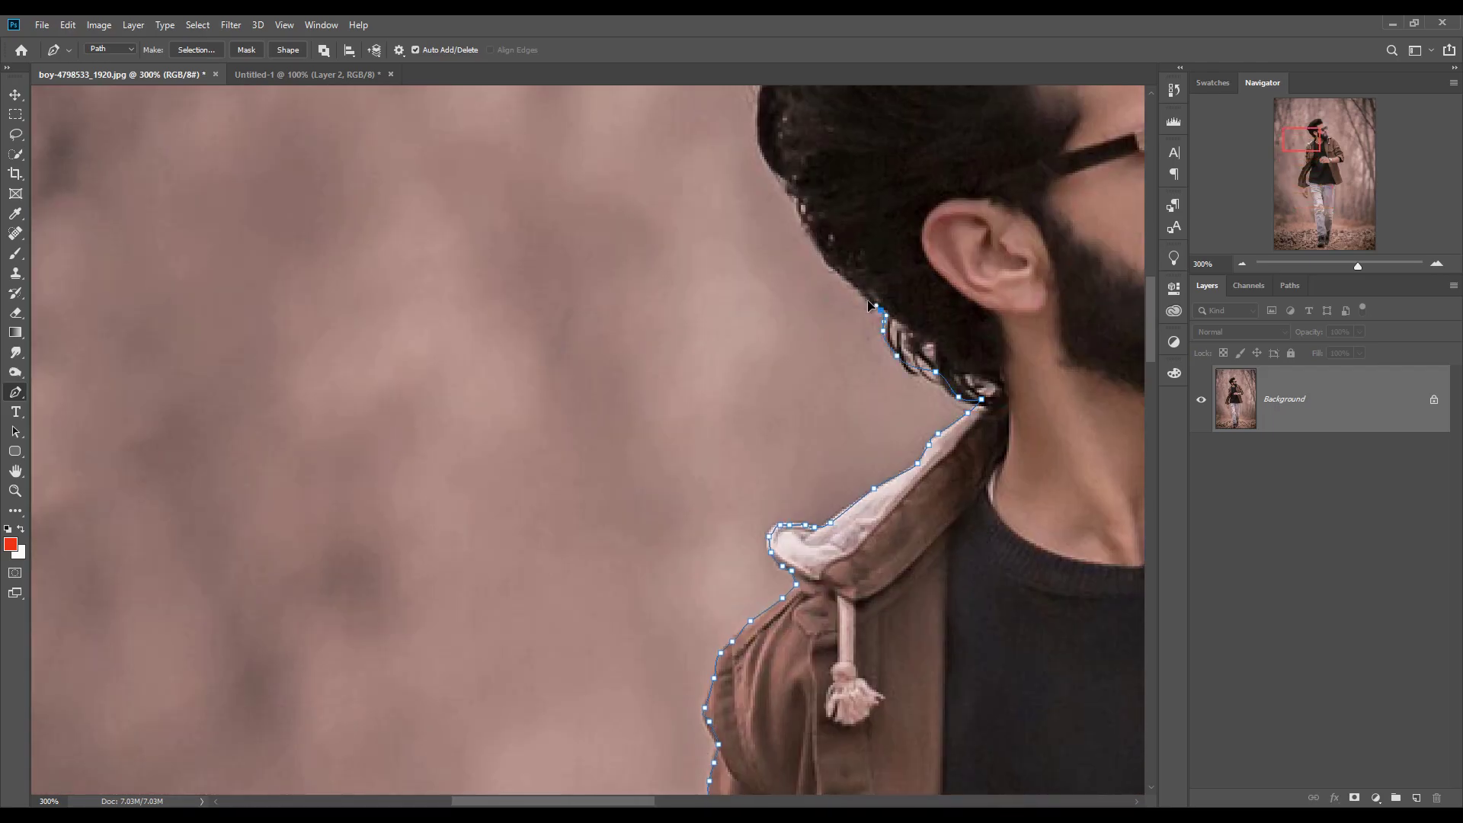
pyautogui.moveTo(876, 153); pyautogui.dragTo(877, 421)
pyautogui.click(762, 191)
# Continue the path over the top of the hair and down the forehead, sunglasses, nose and beard to the neck
pyautogui.moveTo(991, 114); pyautogui.dragTo(808, 170)
pyautogui.click(963, 247)
pyautogui.click(990, 342)
pyautogui.click(1027, 388)
pyautogui.click(1078, 371)
pyautogui.click(1090, 452)
pyautogui.click(1070, 503)
pyautogui.click(1075, 561)
pyautogui.click(1128, 670)
# Carry the path along the other shoulder and down the raised arm's sleeve around the elbow
pyautogui.moveTo(1139, 682); pyautogui.dragTo(577, 451)
pyautogui.click(691, 485)
pyautogui.click(821, 644)
pyautogui.click(862, 750)
pyautogui.moveTo(861, 751); pyautogui.dragTo(698, 332)
pyautogui.click(781, 509)
pyautogui.click(813, 602)
pyautogui.moveTo(814, 655); pyautogui.dragTo(907, 335)
pyautogui.click(793, 460)
# Trace the path down the jacket's front panel and along its hem to the rear trouser leg
pyautogui.moveTo(777, 469); pyautogui.dragTo(732, 250)
pyautogui.moveTo(793, 762); pyautogui.dragTo(770, 259)
pyautogui.click(785, 381)
pyautogui.click(663, 518)
pyautogui.click(591, 522)
pyautogui.click(564, 686)
# Continue the path down the outer edge of the rear trouser leg, past the ripped knee
pyautogui.moveTo(580, 724); pyautogui.dragTo(648, 312)
pyautogui.click(613, 466)
pyautogui.click(621, 698)
pyautogui.moveTo(623, 713); pyautogui.dragTo(663, 416)
pyautogui.click(669, 547)
pyautogui.click(651, 720)
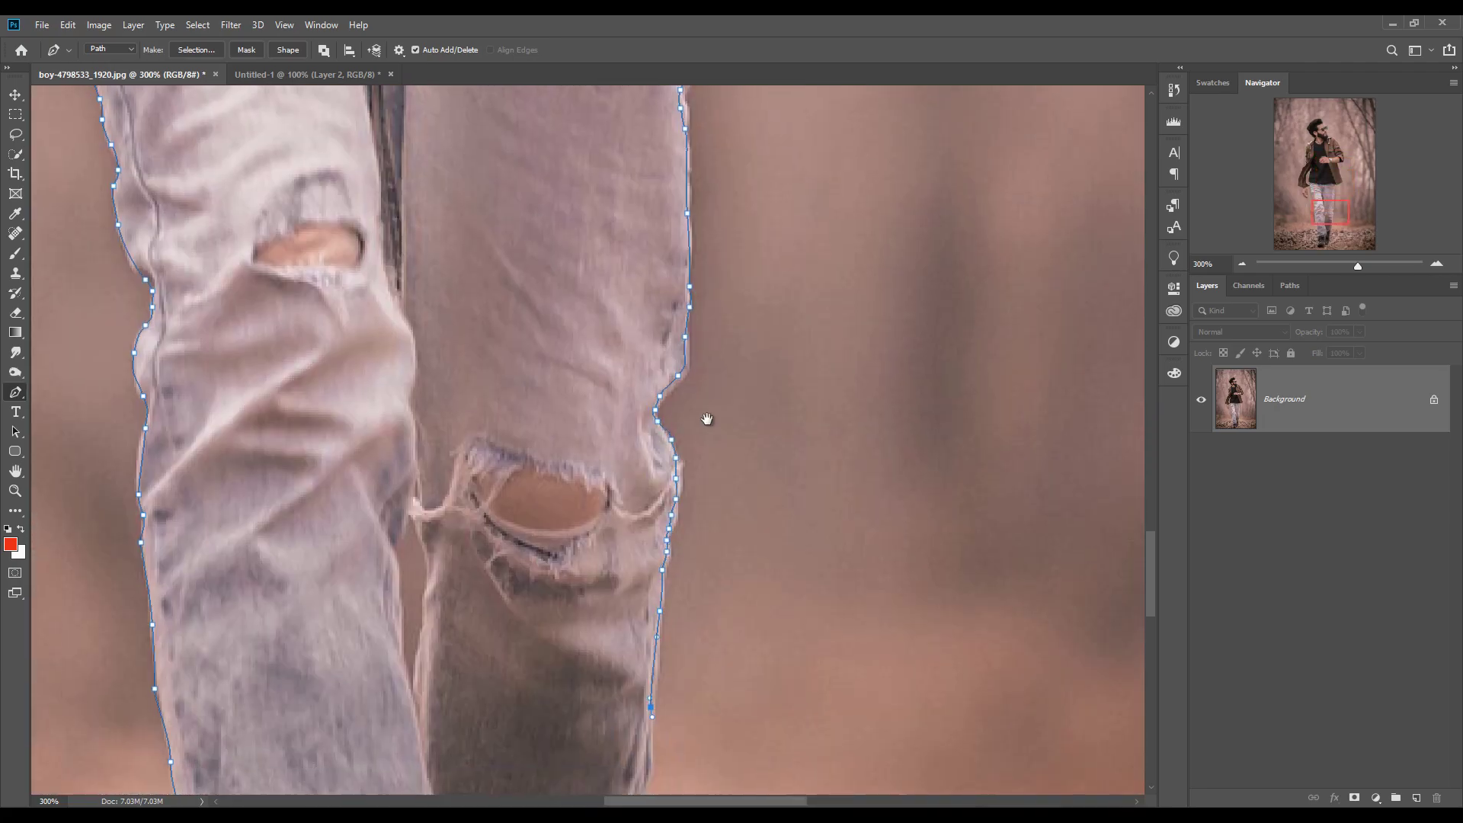
# Trace the path down the lower leg and around the rear shoe, closing it at the starting point
pyautogui.moveTo(653, 730); pyautogui.dragTo(752, 342)
pyautogui.click(736, 427)
pyautogui.click(733, 469)
pyautogui.click(724, 543)
pyautogui.click(734, 621)
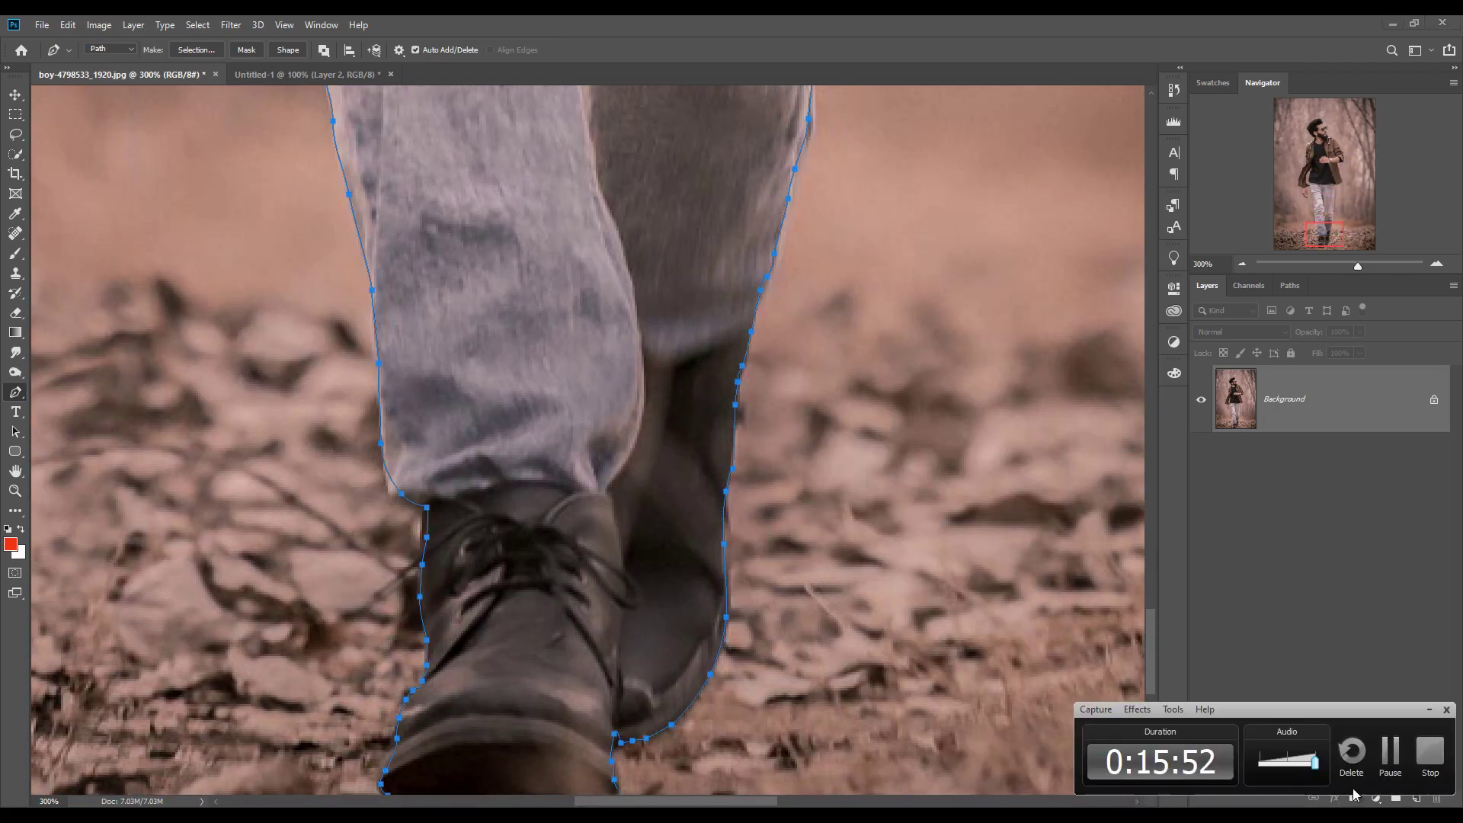
# Turn the closed path around the man into a selection
pyautogui.keyDown('alt'); pyautogui.scroll(-6, 669, 241); pyautogui.keyUp('alt')
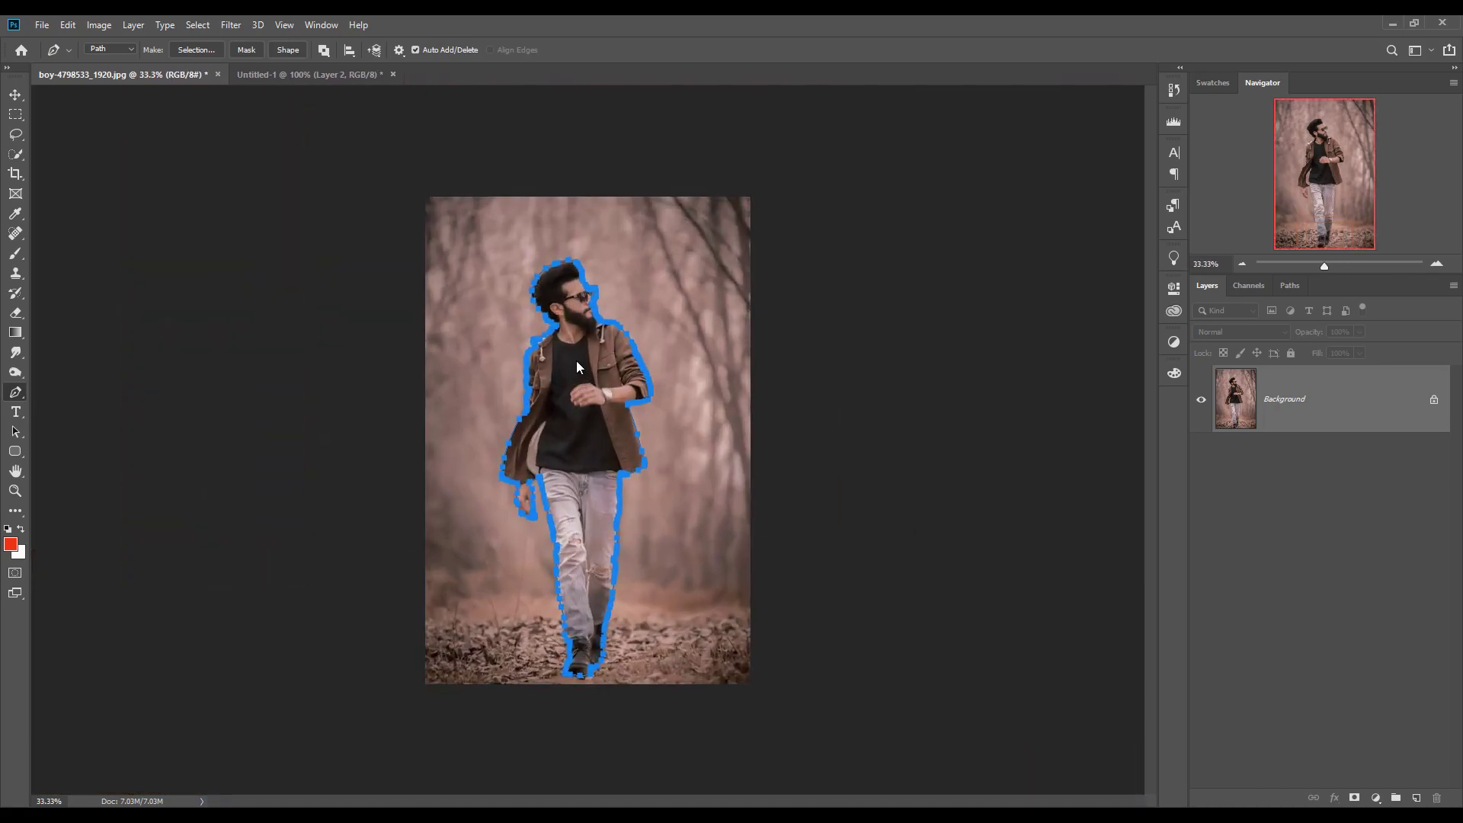
pyautogui.rightClick(576, 361)
pyautogui.click(628, 425)
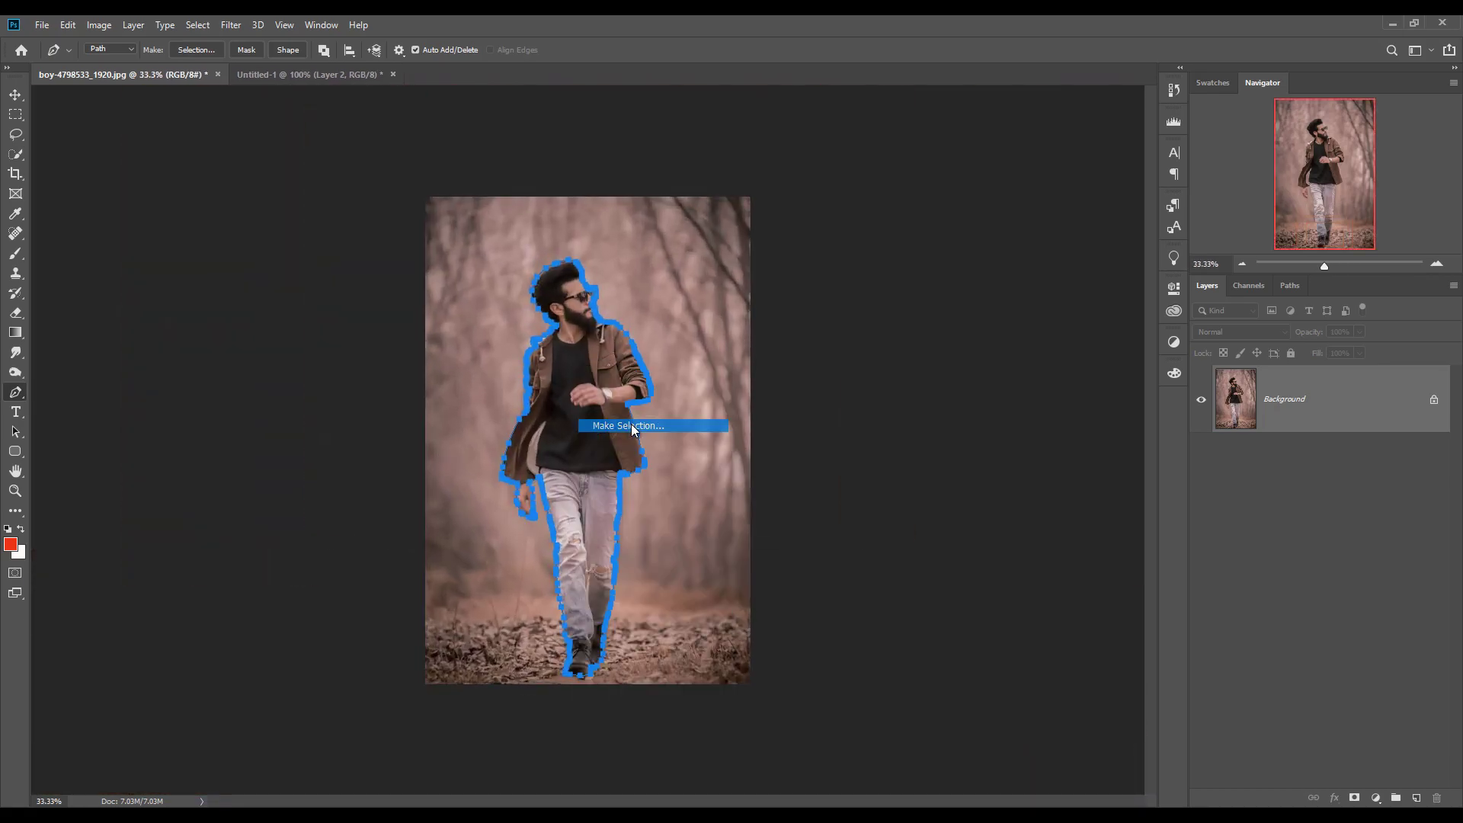
pyautogui.click(798, 229)
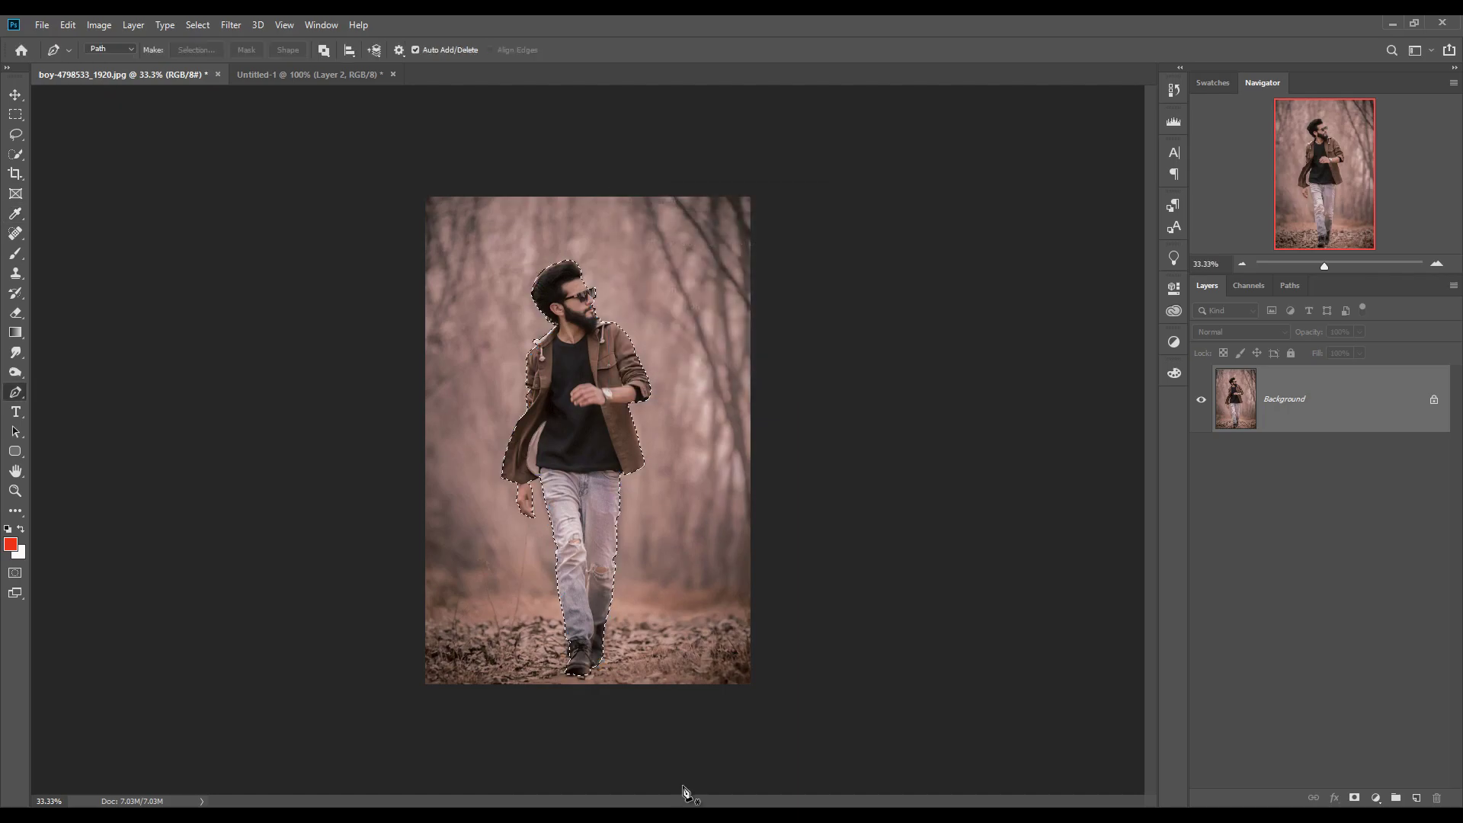
pyautogui.click(1407, 754)
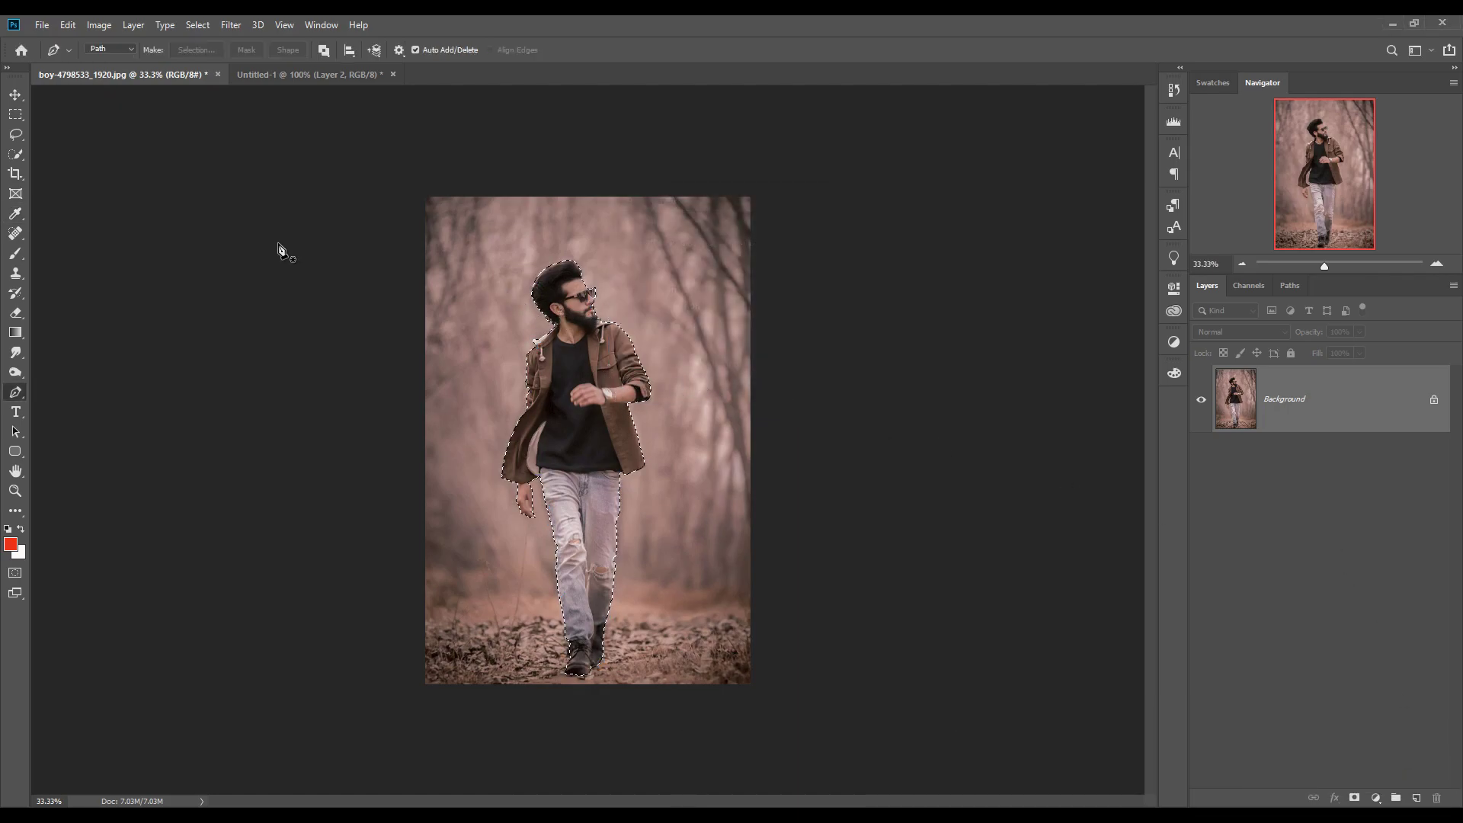
# Float the photo's window, move the selected man into the Untitled-1 composite and close the source photo
pyautogui.click(15, 95)
pyautogui.moveTo(103, 76); pyautogui.dragTo(947, 218)
pyautogui.moveTo(983, 457); pyautogui.dragTo(616, 391)
pyautogui.click(1109, 211)
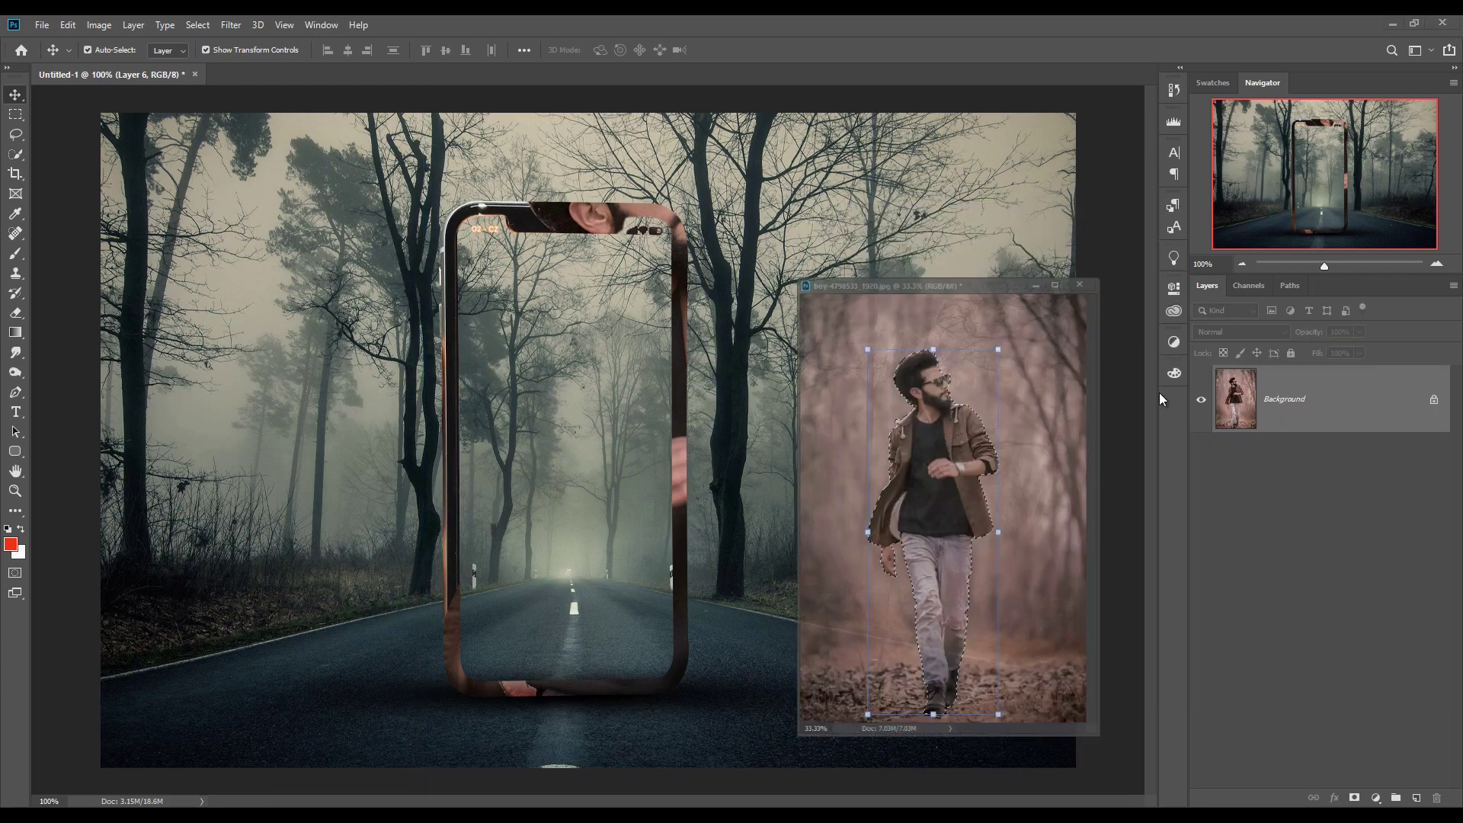
# Place the man's layer above the phone's shading layer and release its clipping mask
pyautogui.moveTo(1330, 488); pyautogui.dragTo(1334, 423)
pyautogui.rightClick(1336, 428)
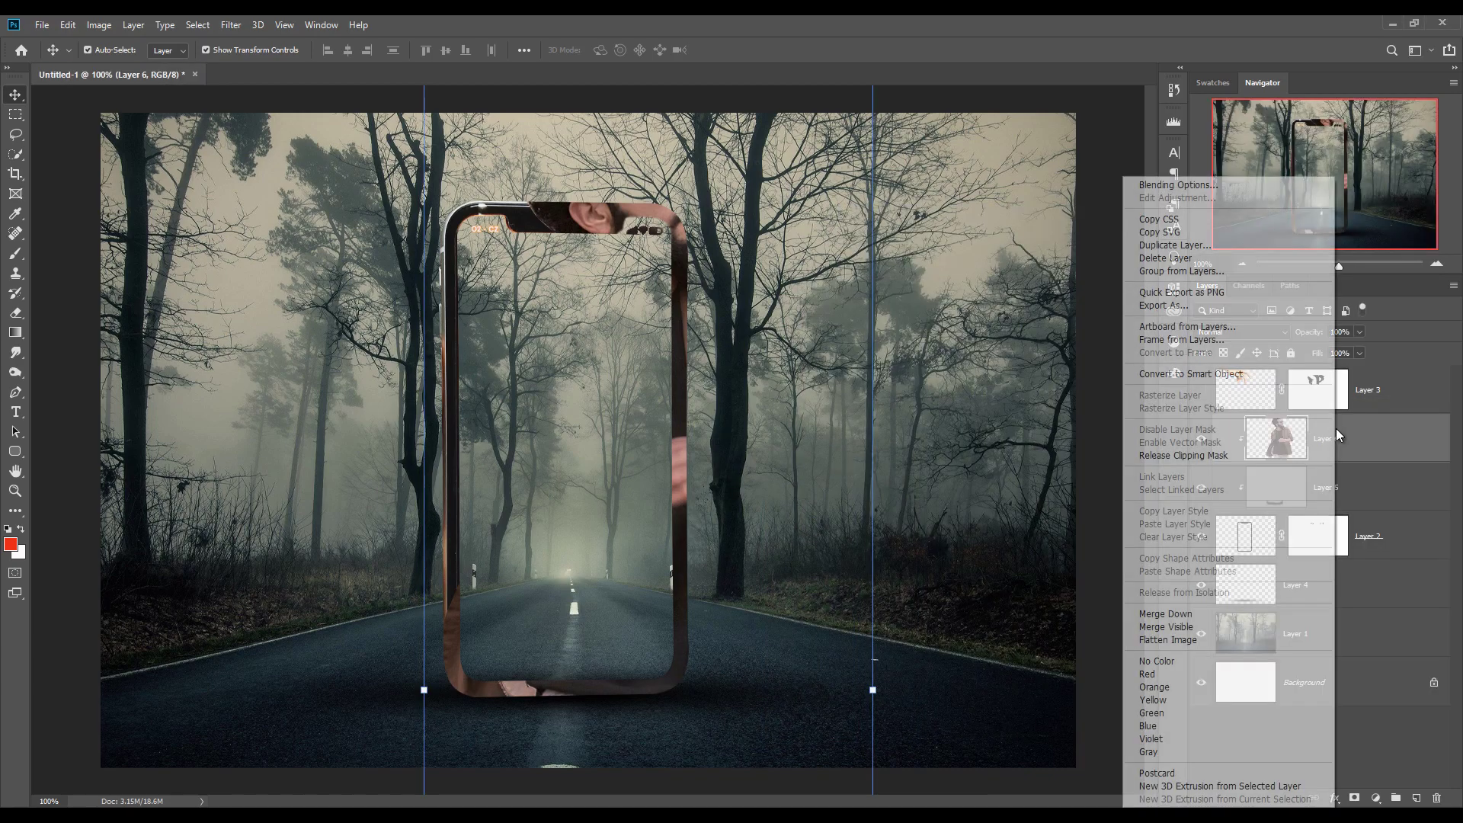
pyautogui.click(1214, 456)
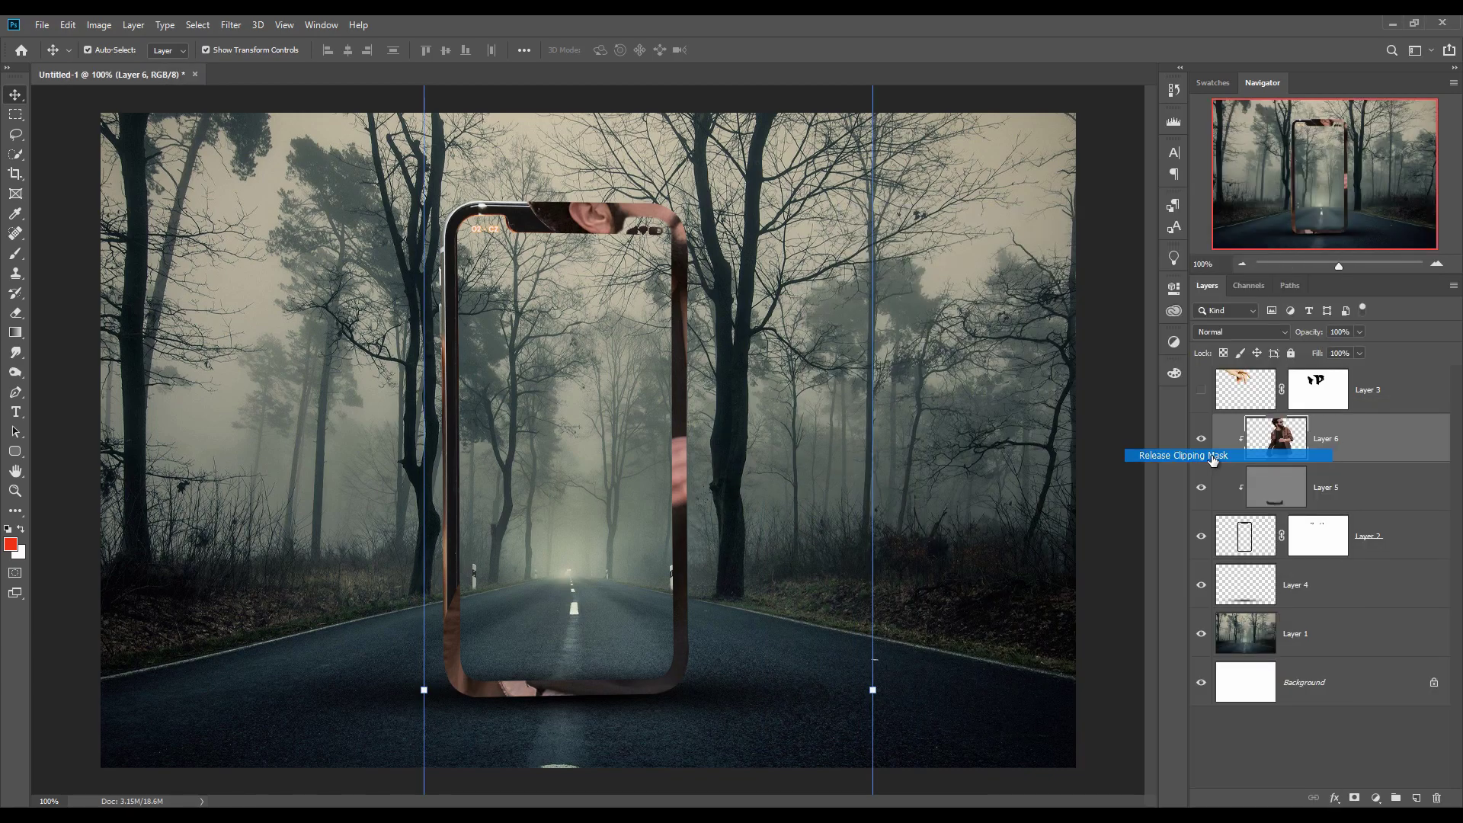
# Scale the man to 31.27% and position him stepping out over the phone's lower frame near its right edge
pyautogui.moveTo(816, 690); pyautogui.dragTo(598, 519)
pyautogui.moveTo(672, 550); pyautogui.dragTo(597, 551)
pyautogui.moveTo(541, 609); pyautogui.dragTo(568, 582)
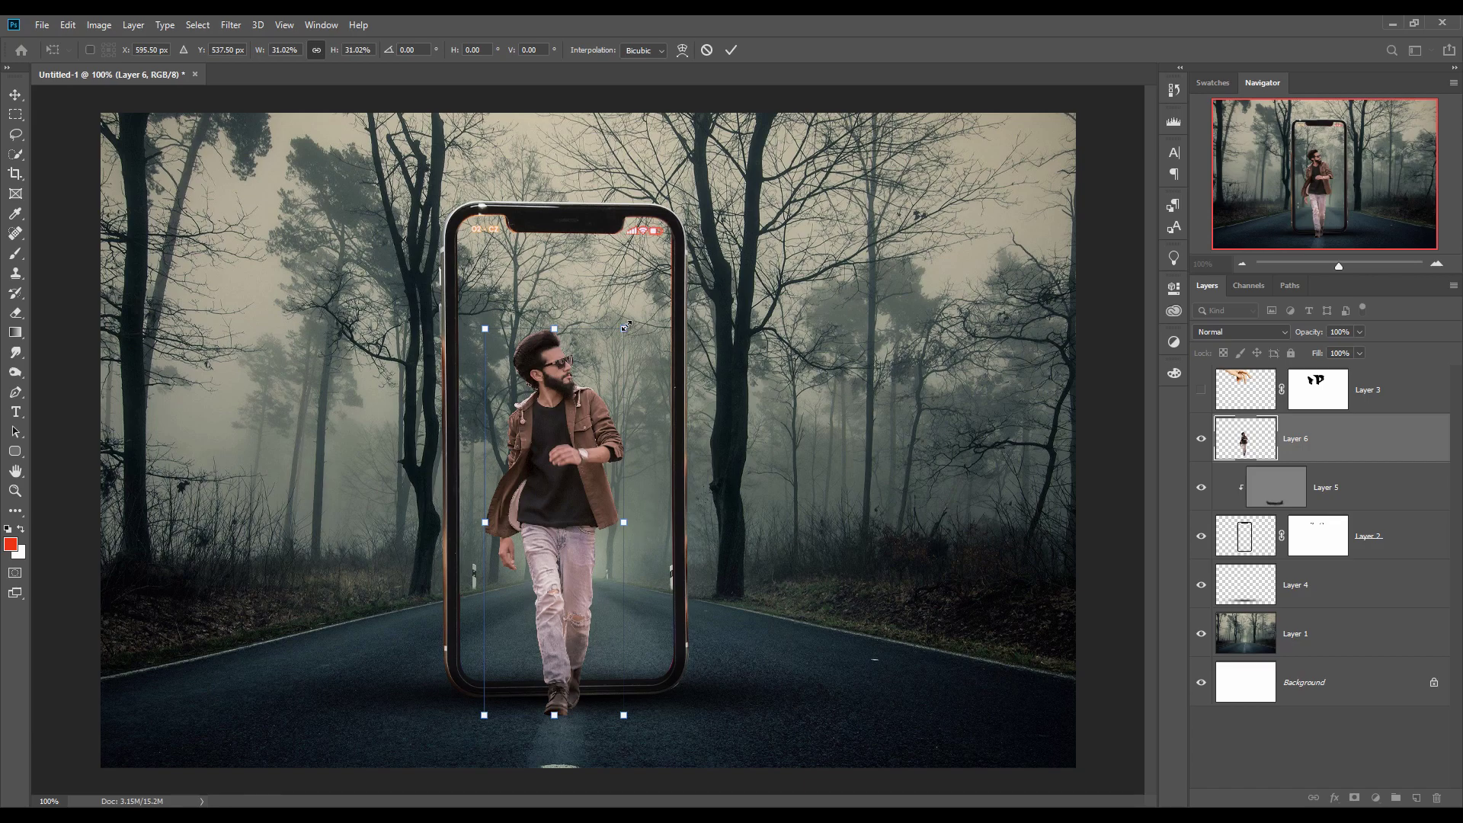
pyautogui.moveTo(626, 327); pyautogui.dragTo(628, 324)
pyautogui.moveTo(565, 568); pyautogui.dragTo(624, 580)
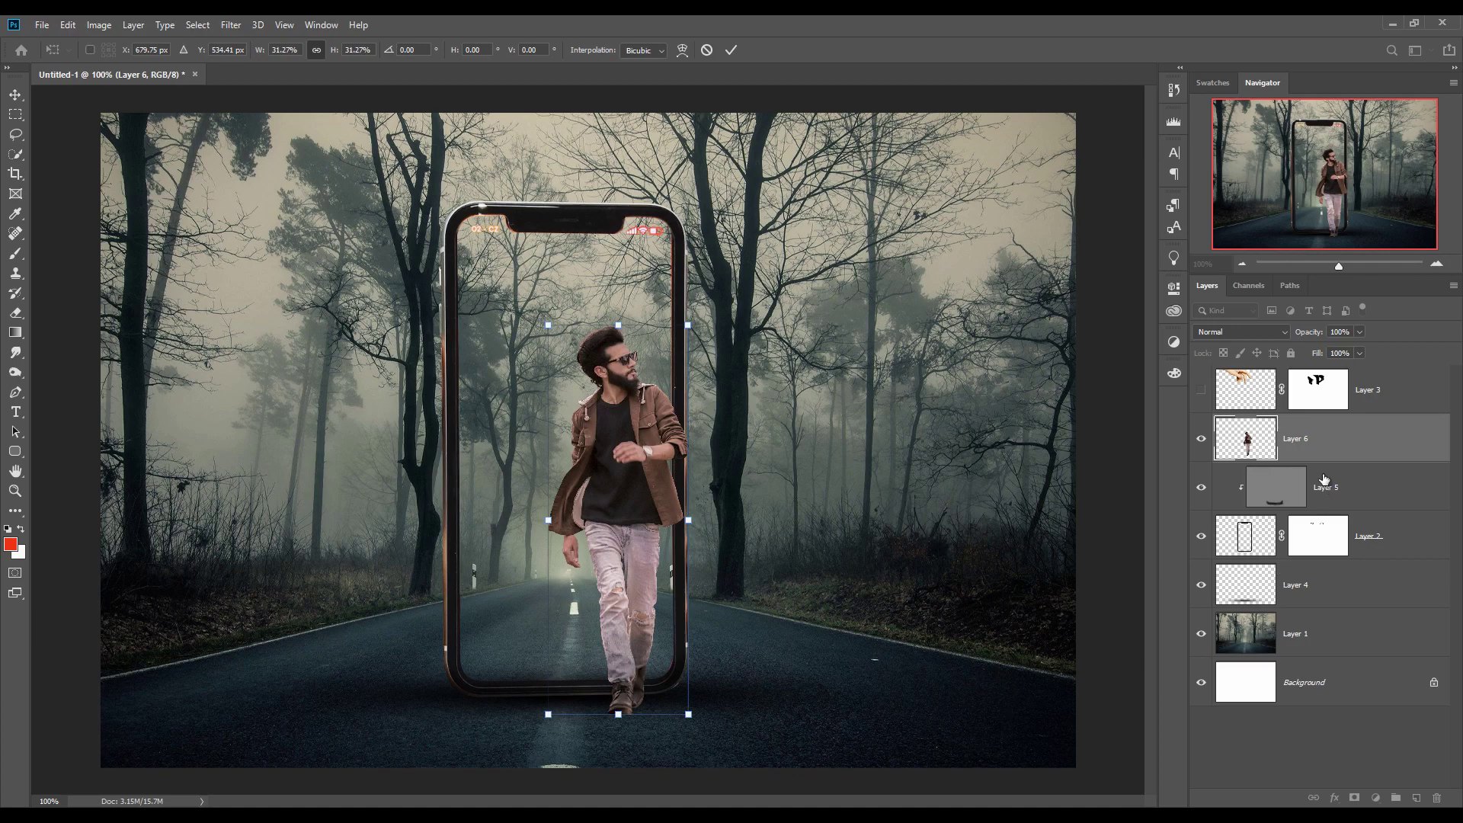
pyautogui.press('Return')
# Add a layer mask to the man and paint out the rear shoe where it overlaps the phone's lower frame
pyautogui.click(1354, 797)
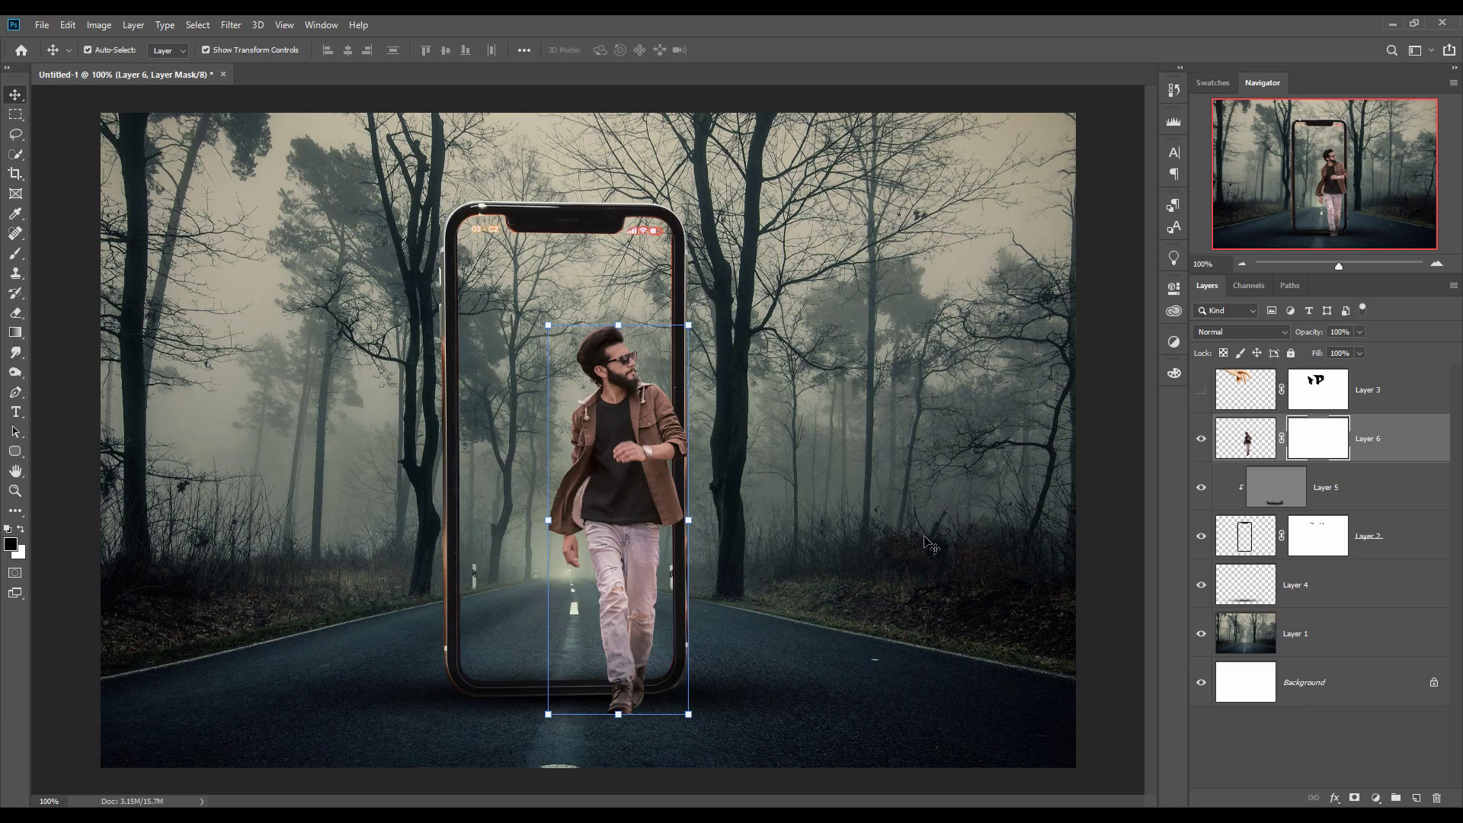
pyautogui.hotkey('ctrl', '+')
pyautogui.hotkey('ctrl', '+')
pyautogui.hotkey('ctrl', '+')
pyautogui.moveTo(816, 496); pyautogui.dragTo(582, 272)
pyautogui.scroll(-2, 582, 303)
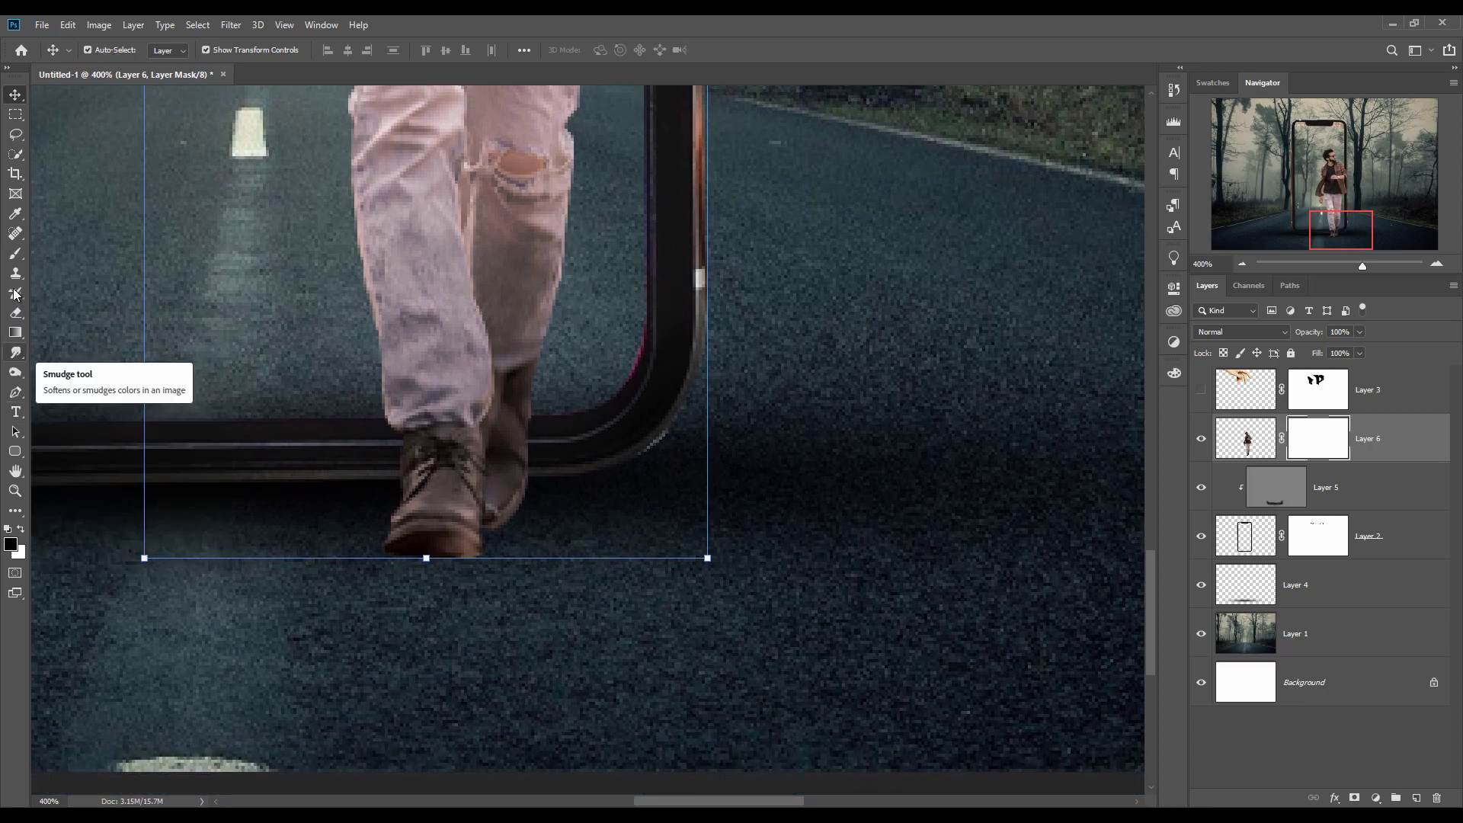
pyautogui.click(15, 254)
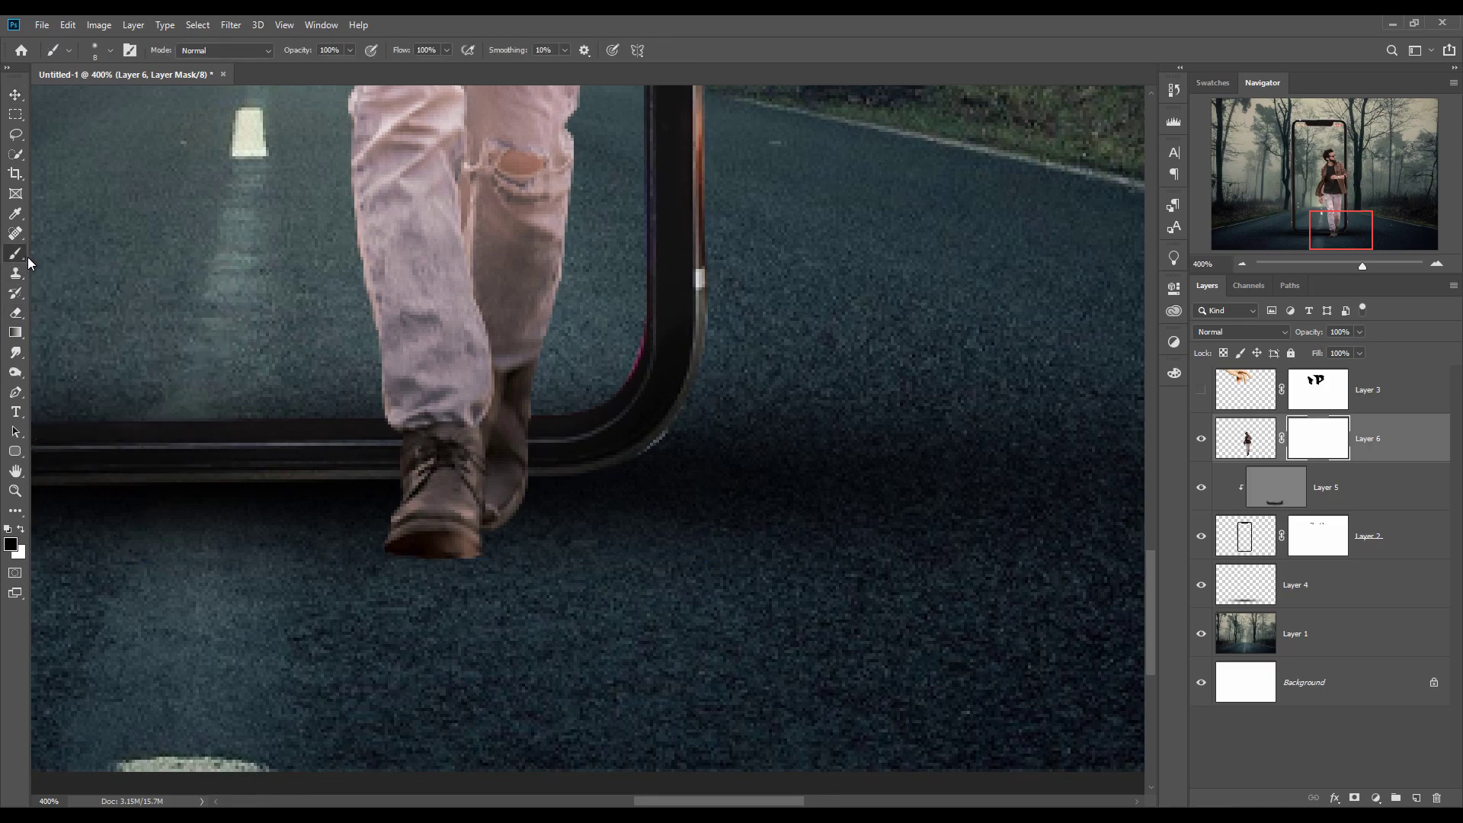
pyautogui.moveTo(499, 529)
pyautogui.mouseDown()
pyautogui.moveTo(497, 426)
pyautogui.moveTo(537, 428)
pyautogui.moveTo(489, 430)
pyautogui.moveTo(494, 472)
pyautogui.moveTo(508, 451)
pyautogui.moveTo(493, 498)
pyautogui.moveTo(520, 437)
pyautogui.moveTo(524, 510)
pyautogui.moveTo(538, 434)
pyautogui.mouseUp()
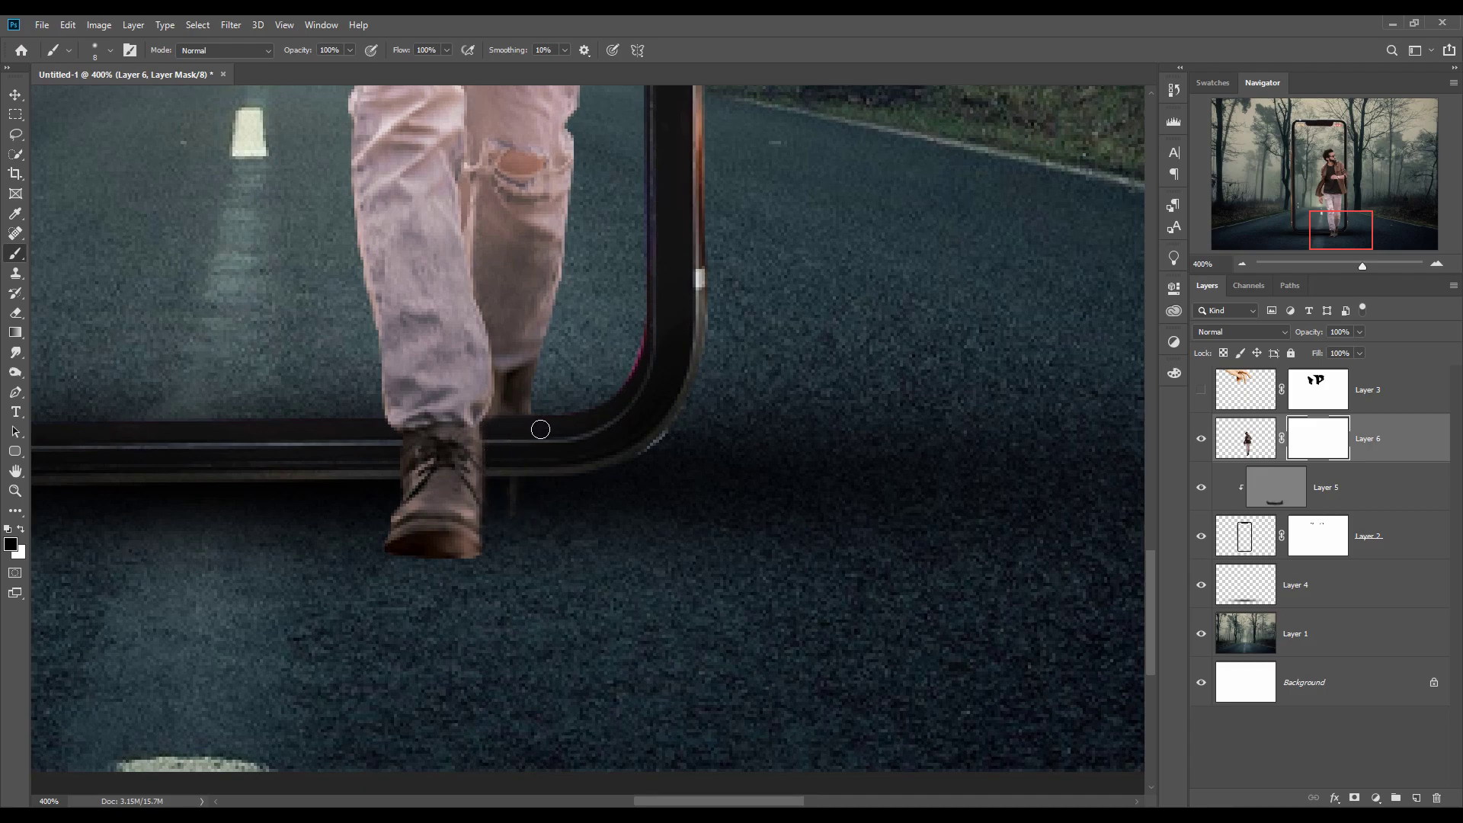
pyautogui.moveTo(511, 509); pyautogui.dragTo(516, 525)
pyautogui.click(21, 529)
pyautogui.click(16, 94)
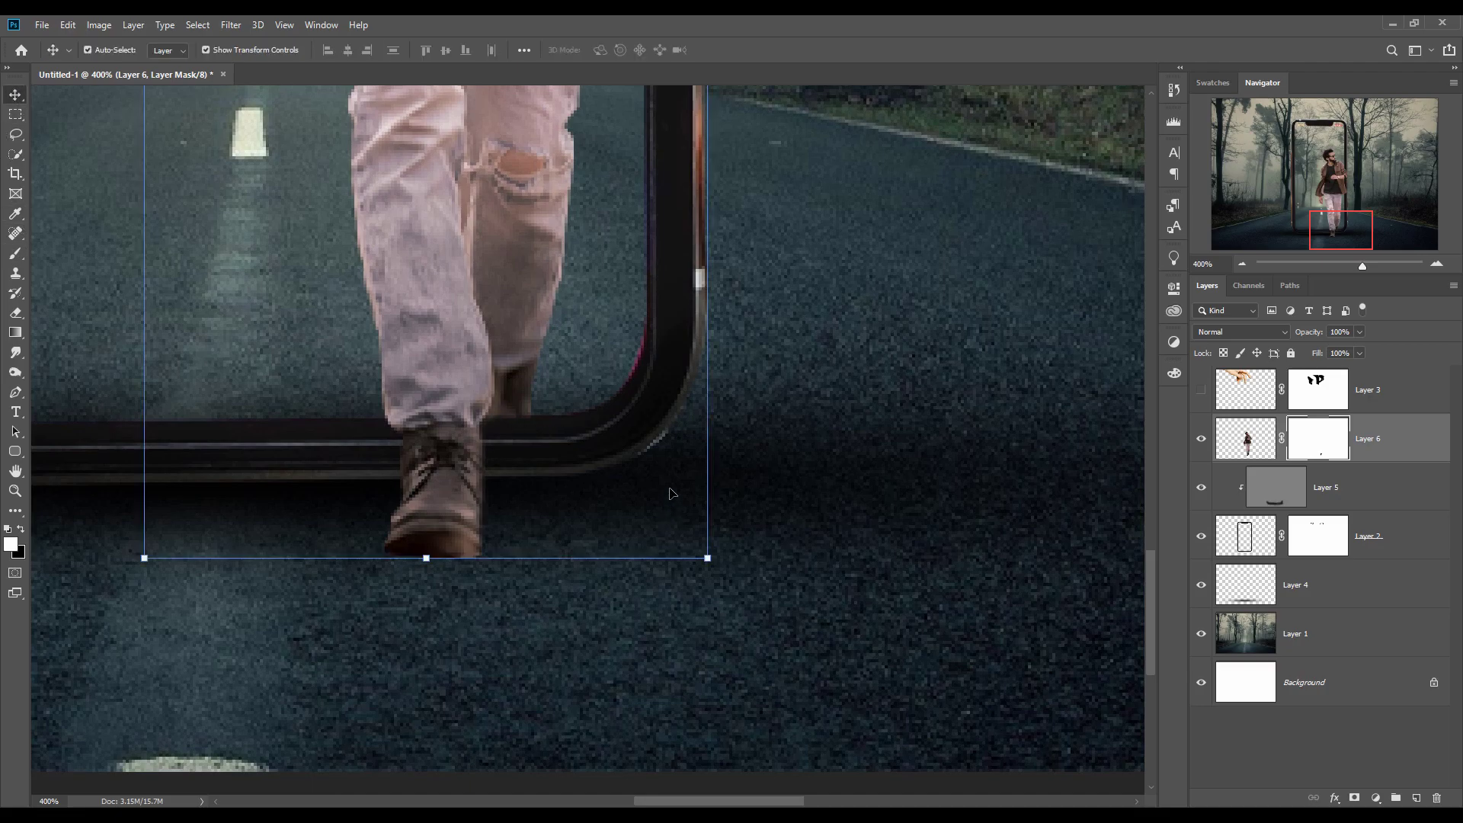
# Add a new empty layer between the phone's shading layer and the man, ready for the Brush tool
pyautogui.press('ctrl')
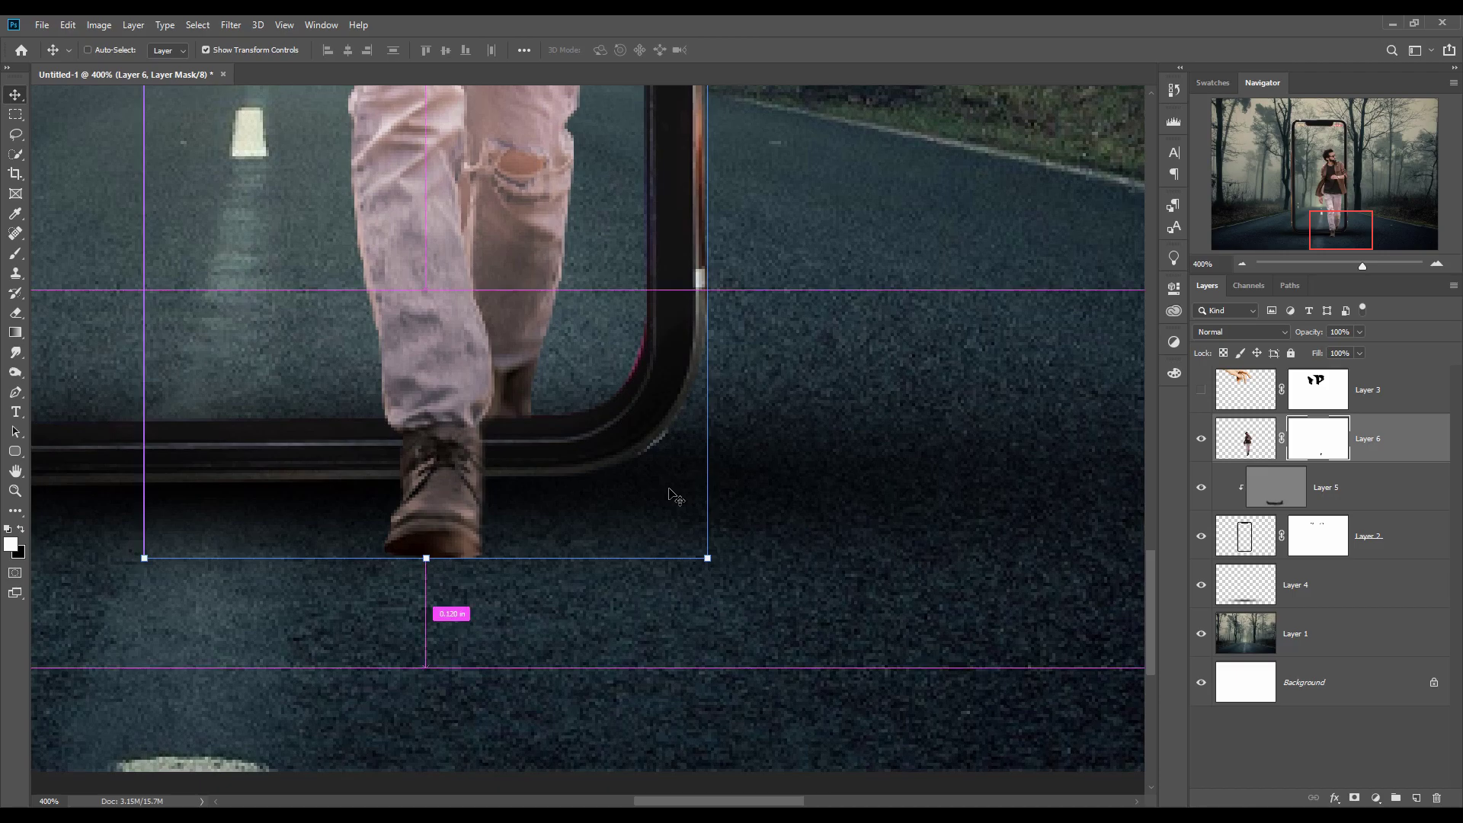
pyautogui.hotkey('ctrl', '-')
pyautogui.hotkey('ctrl', '-')
pyautogui.hotkey('ctrl', '-')
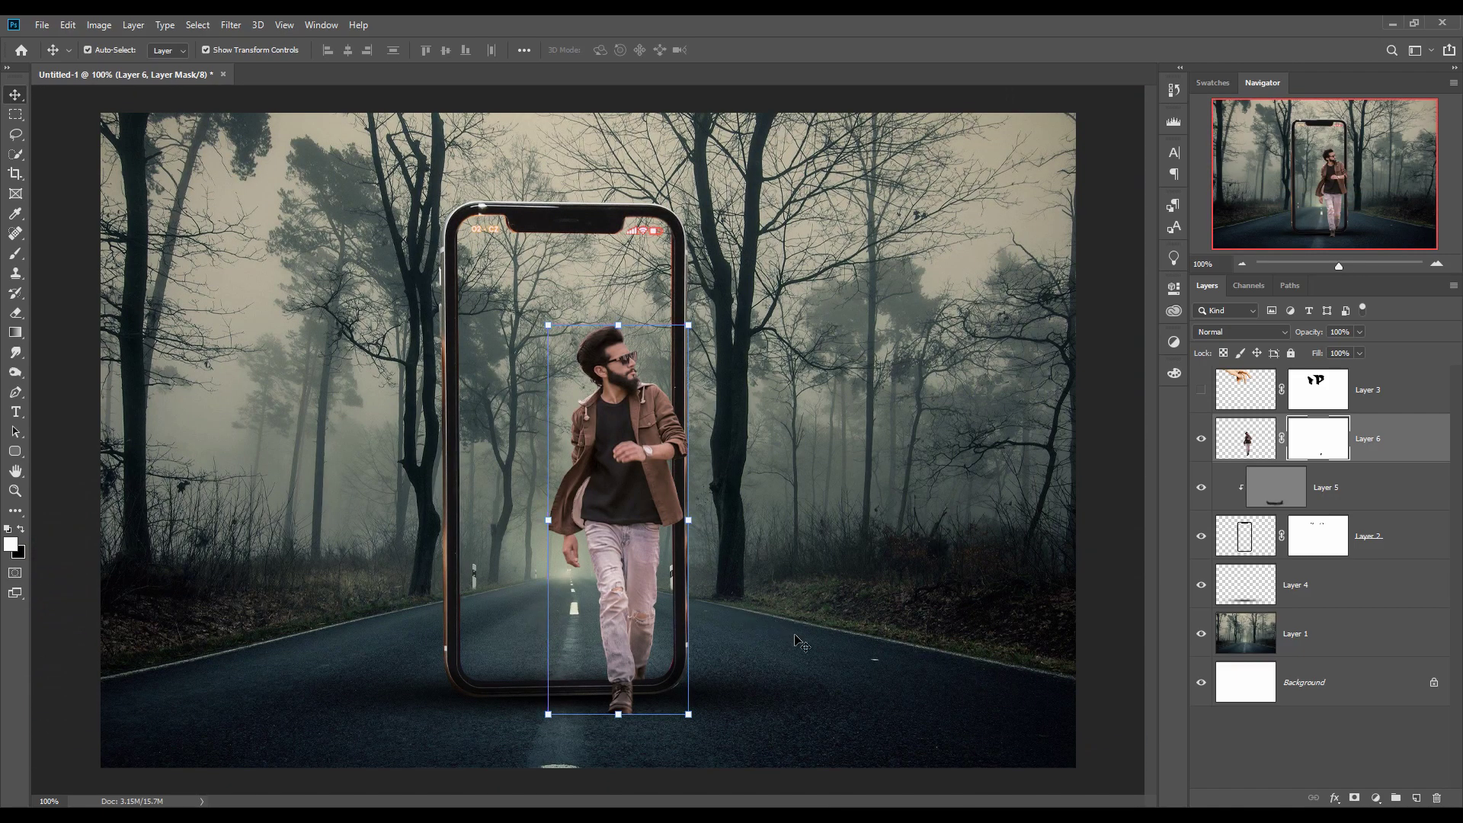
pyautogui.click(1383, 487)
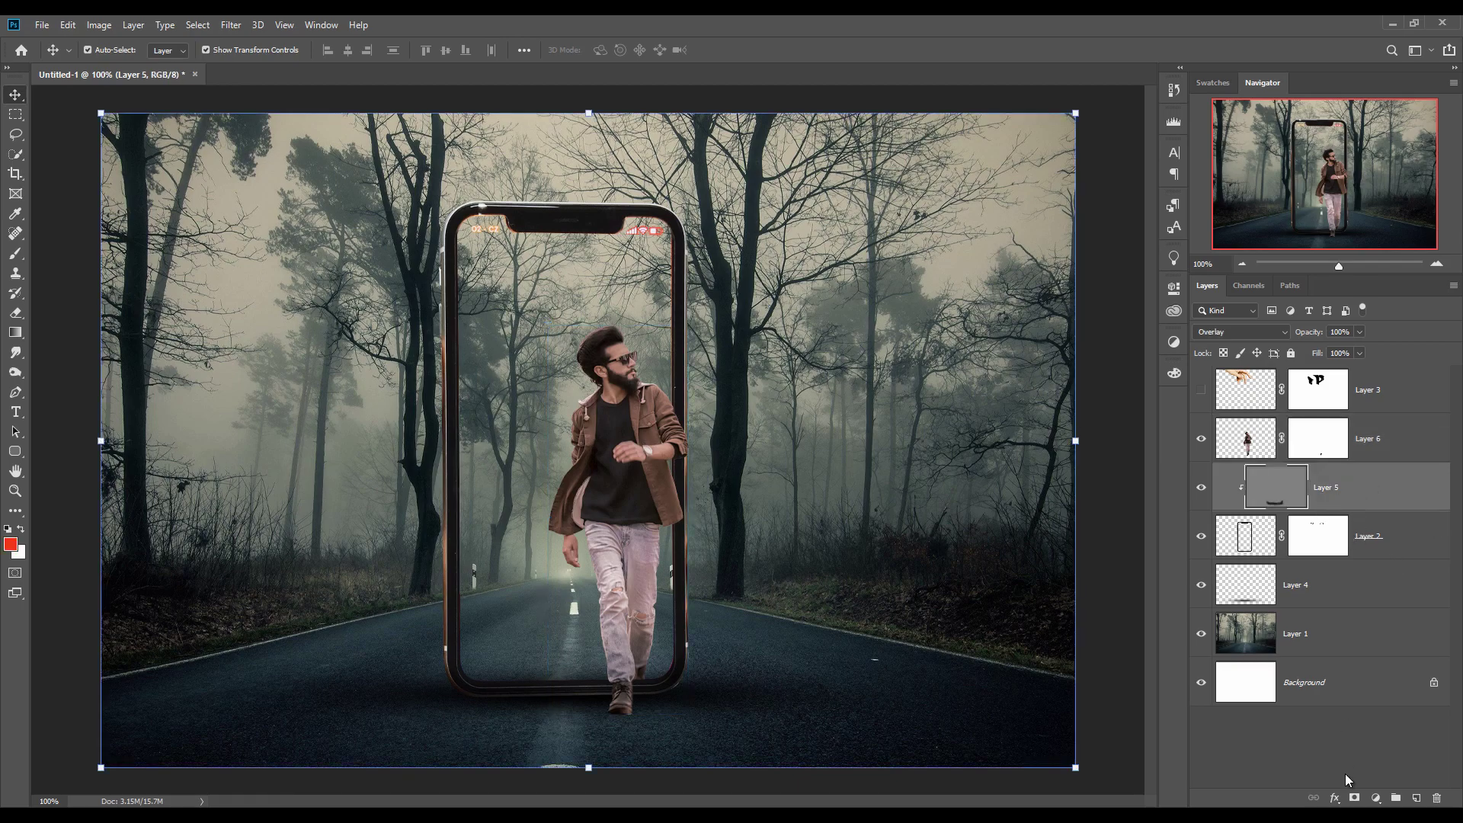
pyautogui.click(1417, 798)
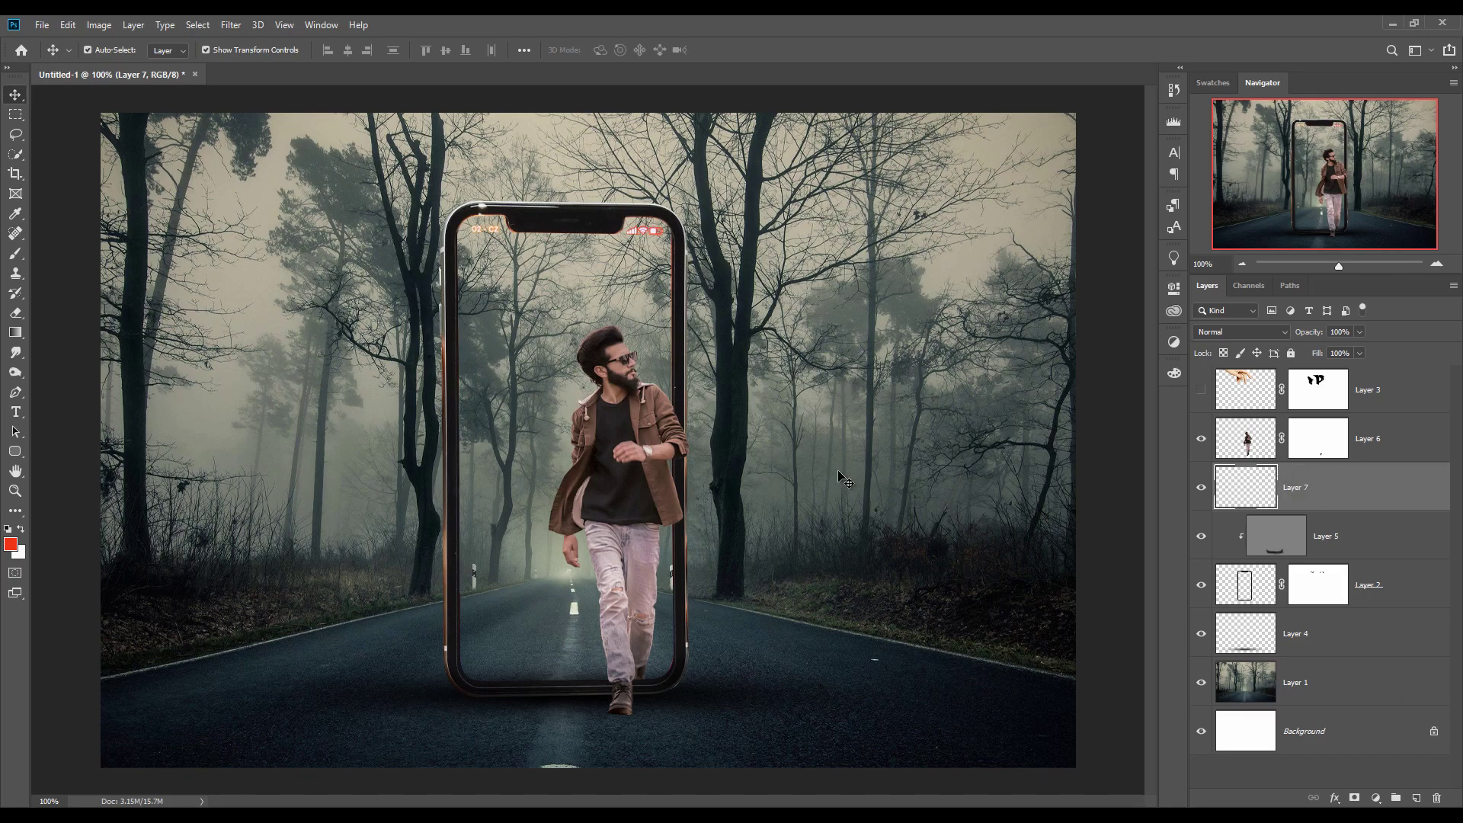
pyautogui.click(15, 253)
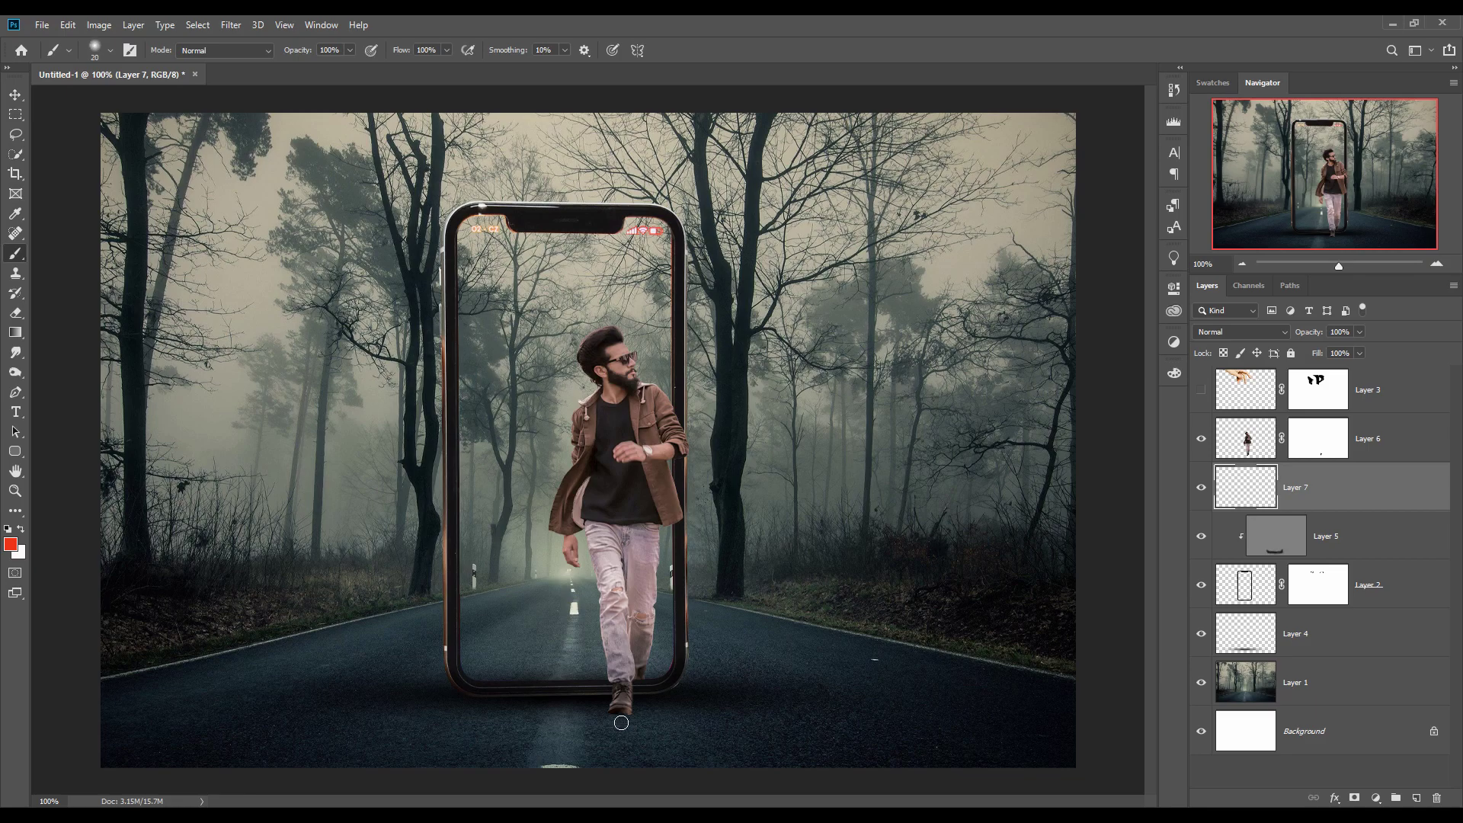
# Paint a soft black spot beneath the man's front shoe and stretch it to 436.11% width and 61.97% height as a flat ground shadow
pyautogui.click(617, 719)
pyautogui.hotkey('ctrl', 'z')
pyautogui.click(10, 546)
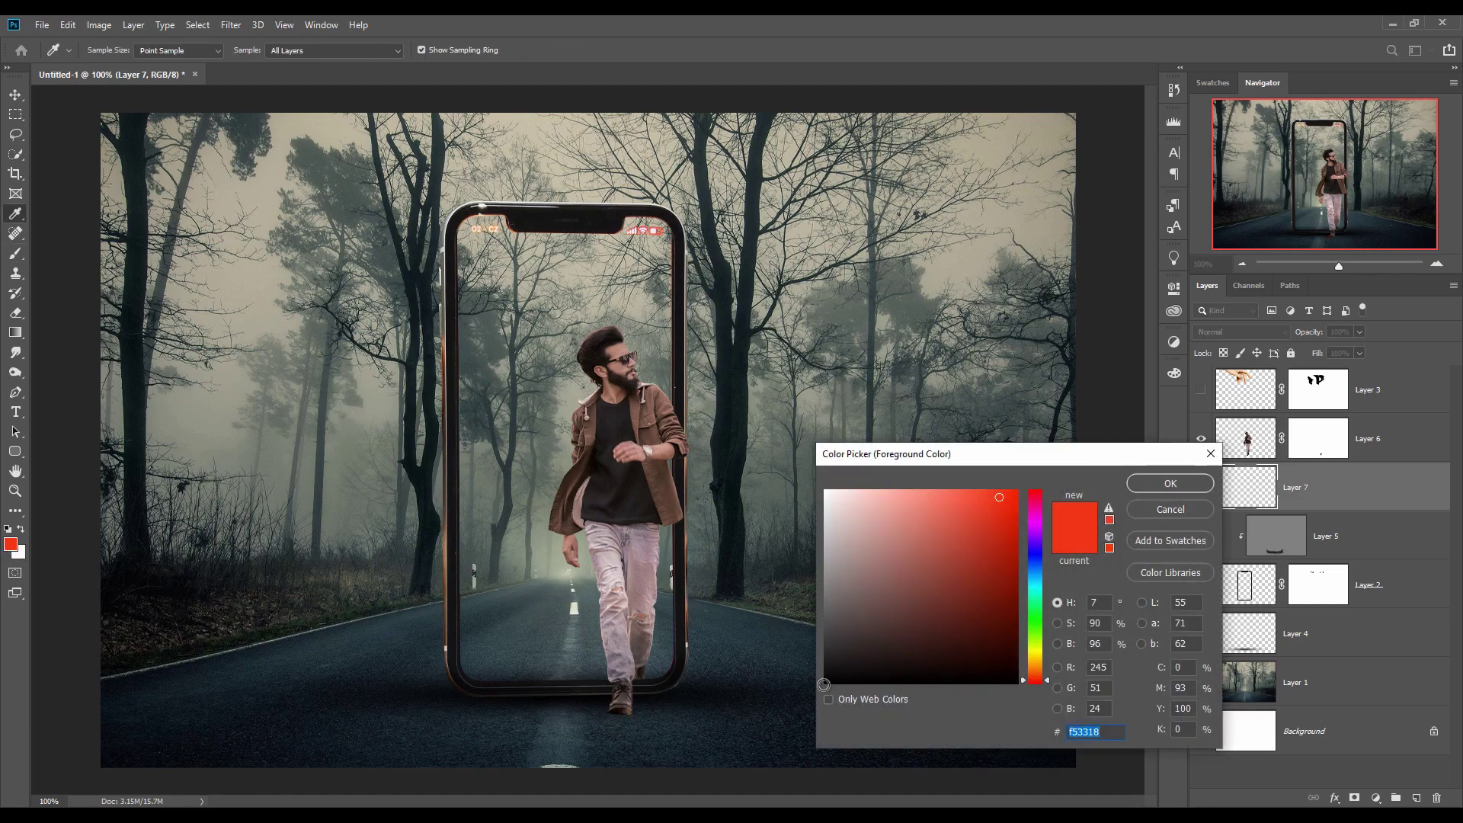
pyautogui.click(827, 684)
pyautogui.click(1170, 483)
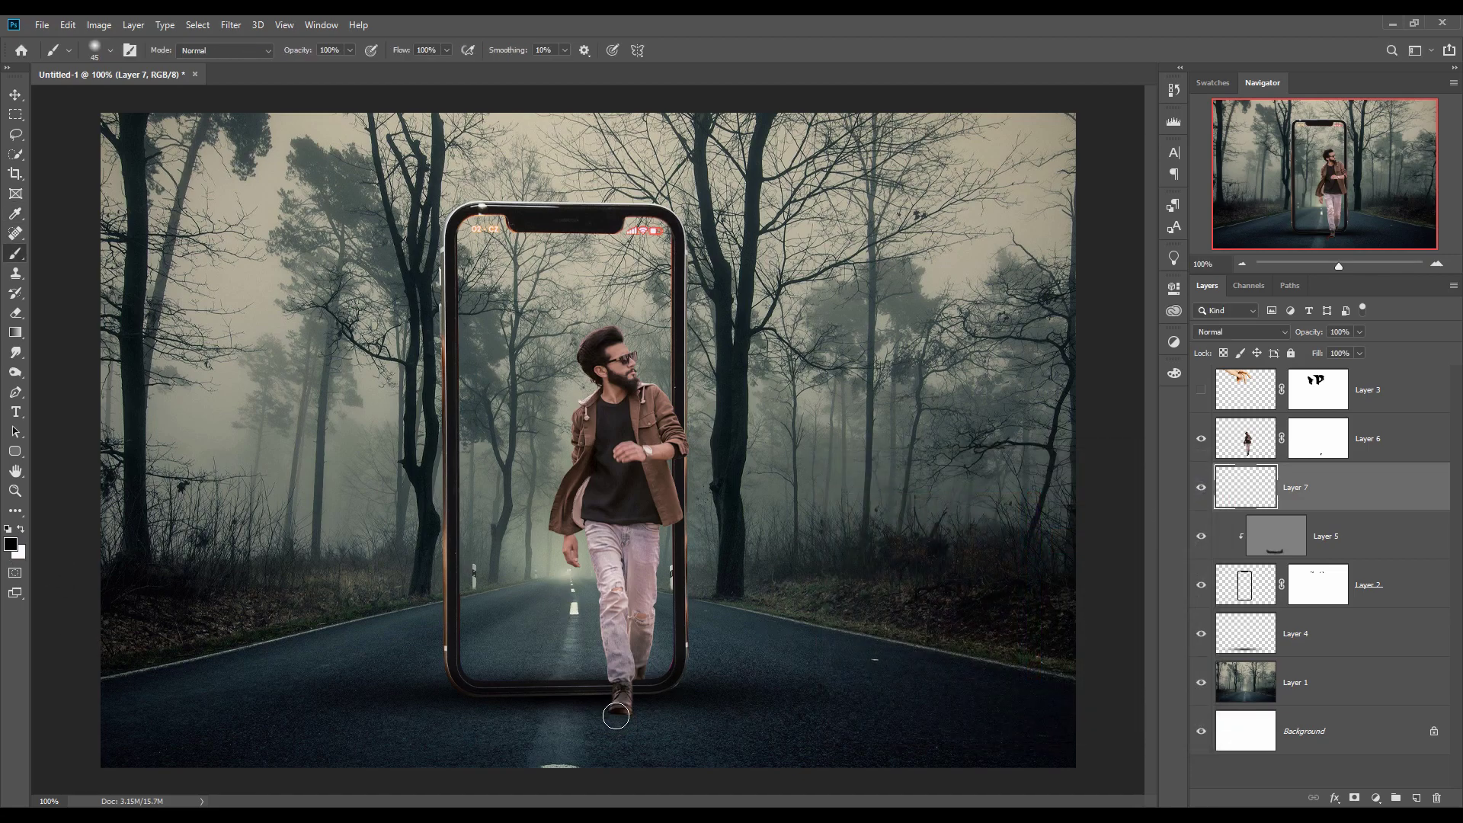
pyautogui.click(15, 94)
pyautogui.moveTo(805, 718)
pyautogui.mouseDown()
pyautogui.moveTo(827, 715)
pyautogui.moveTo(654, 713)
pyautogui.moveTo(633, 769)
pyautogui.moveTo(625, 726)
pyautogui.moveTo(644, 713)
pyautogui.moveTo(621, 733)
pyautogui.mouseUp()
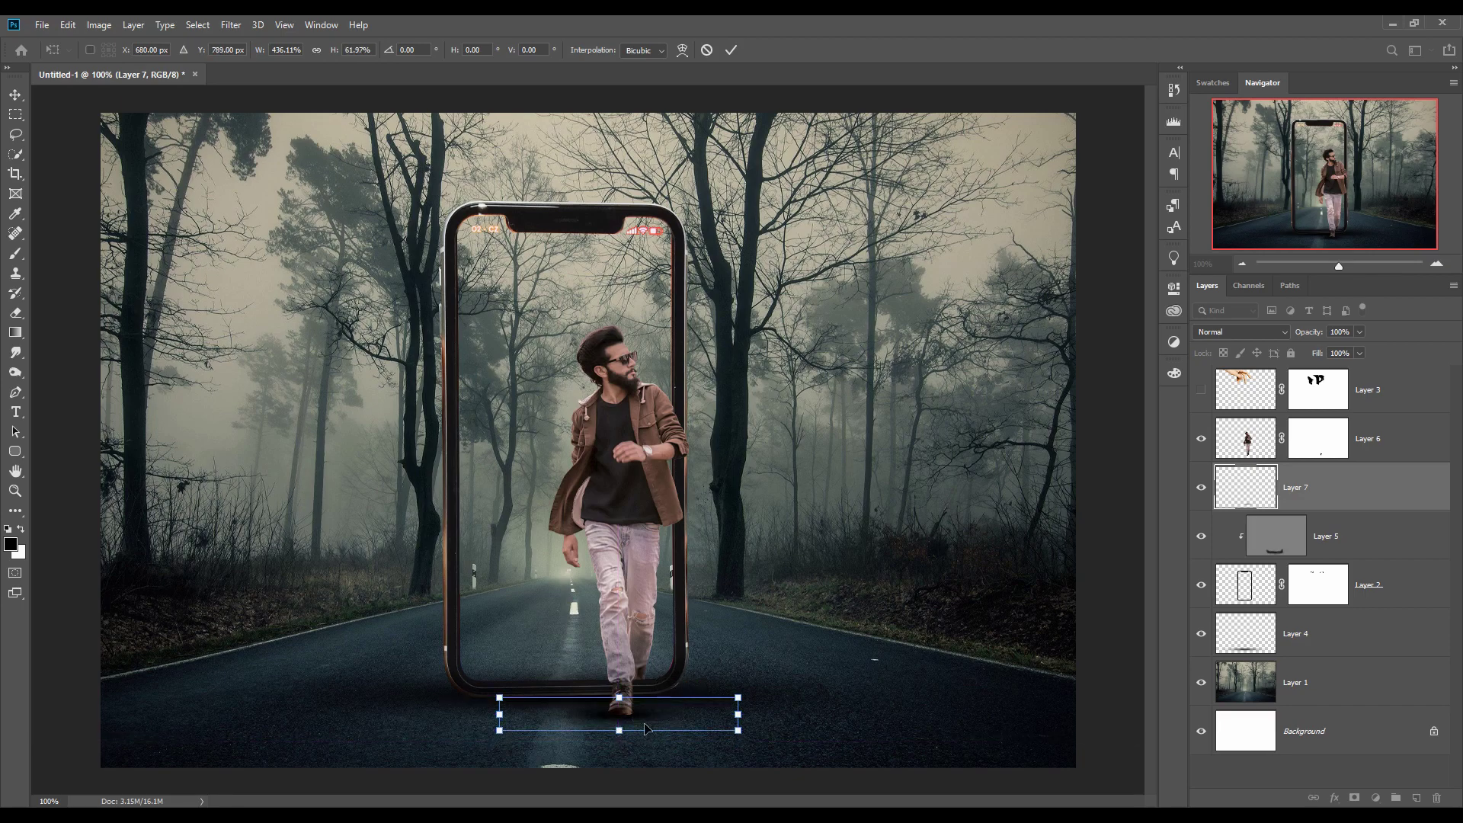
pyautogui.press('Return')
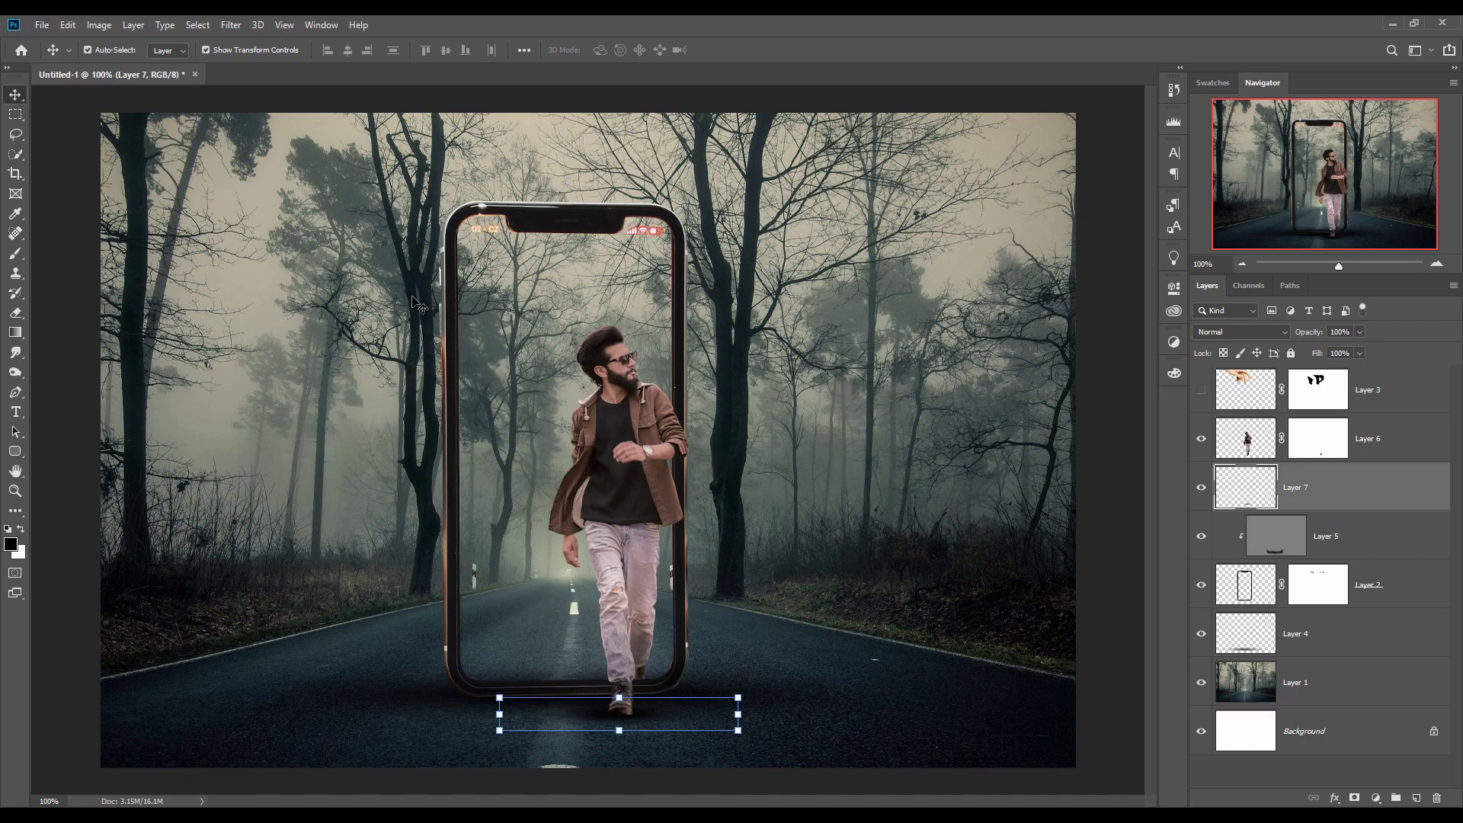
# Duplicate the forest road layer, keeping the default copy name
pyautogui.click(1357, 686)
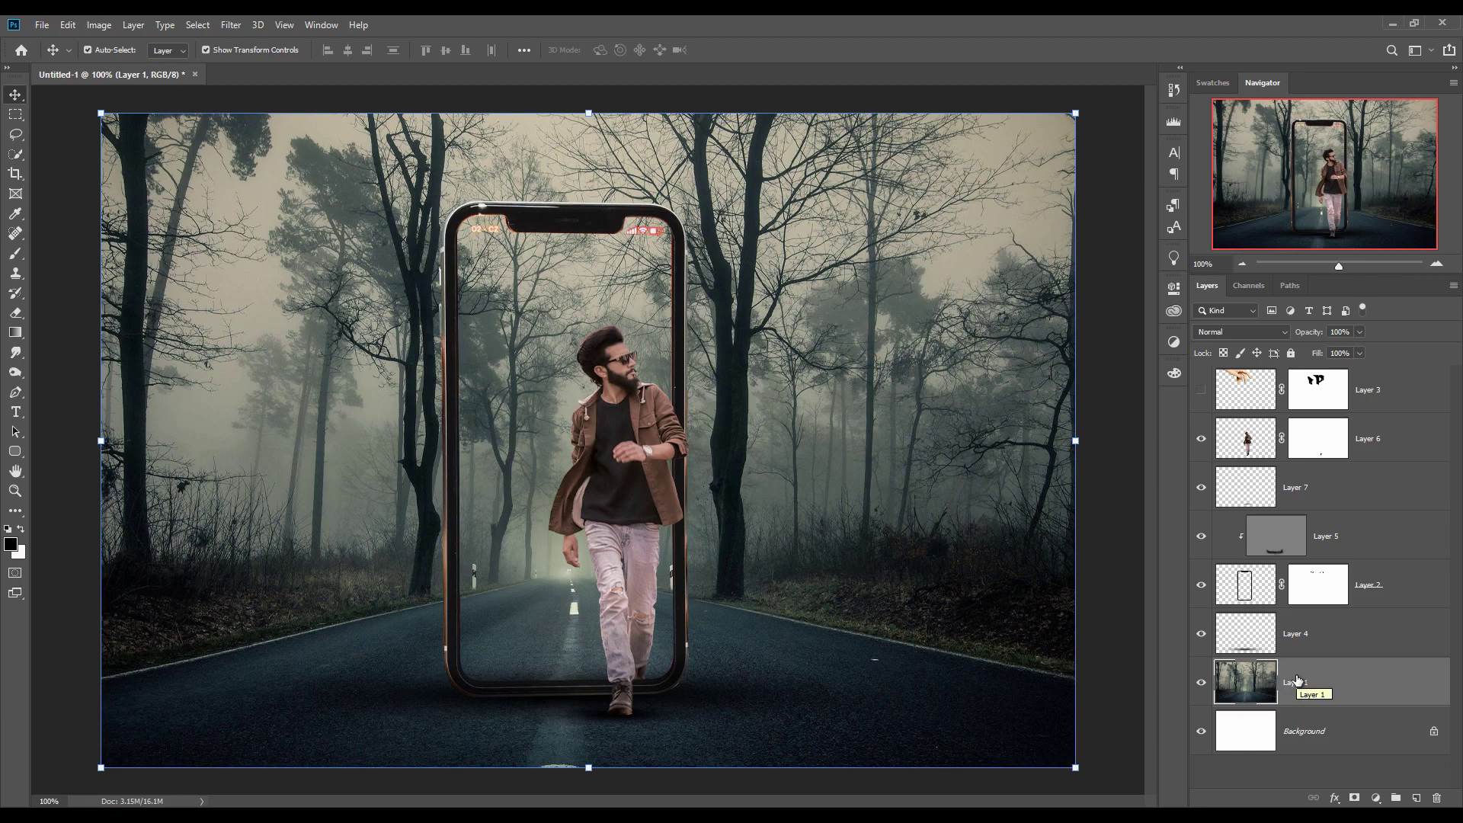
pyautogui.rightClick(1326, 692)
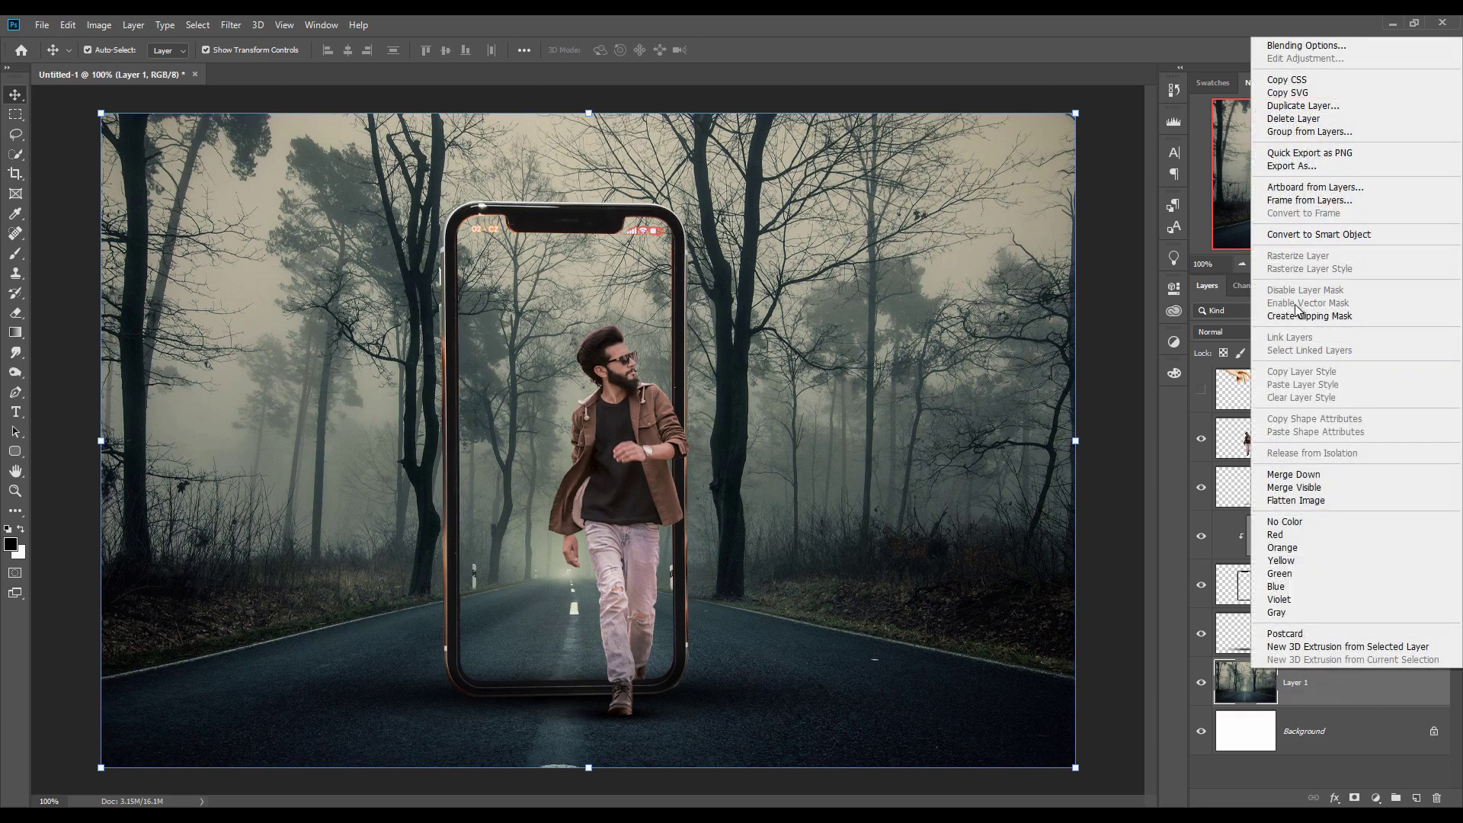
pyautogui.click(1303, 106)
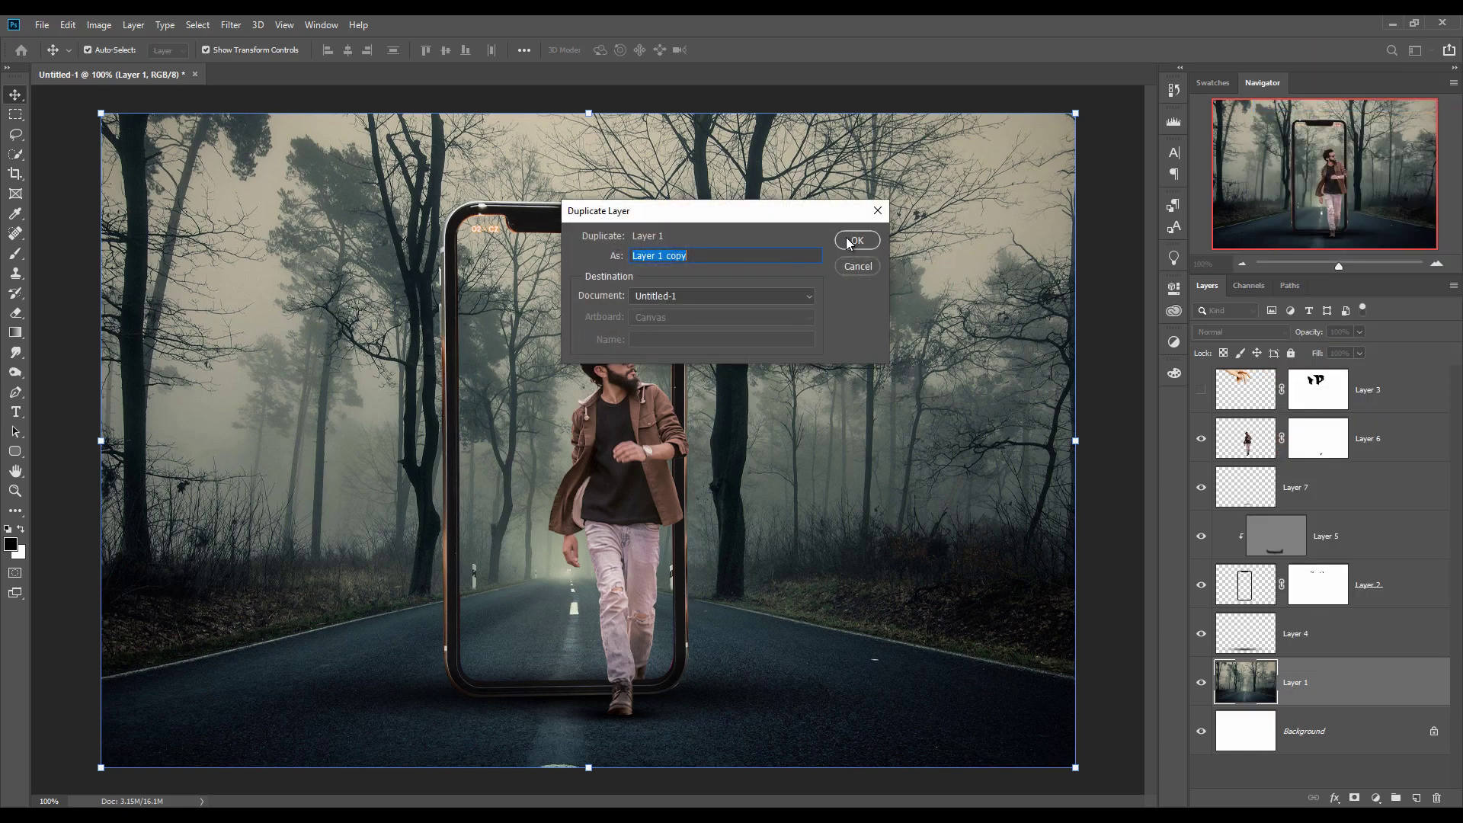
pyautogui.click(850, 241)
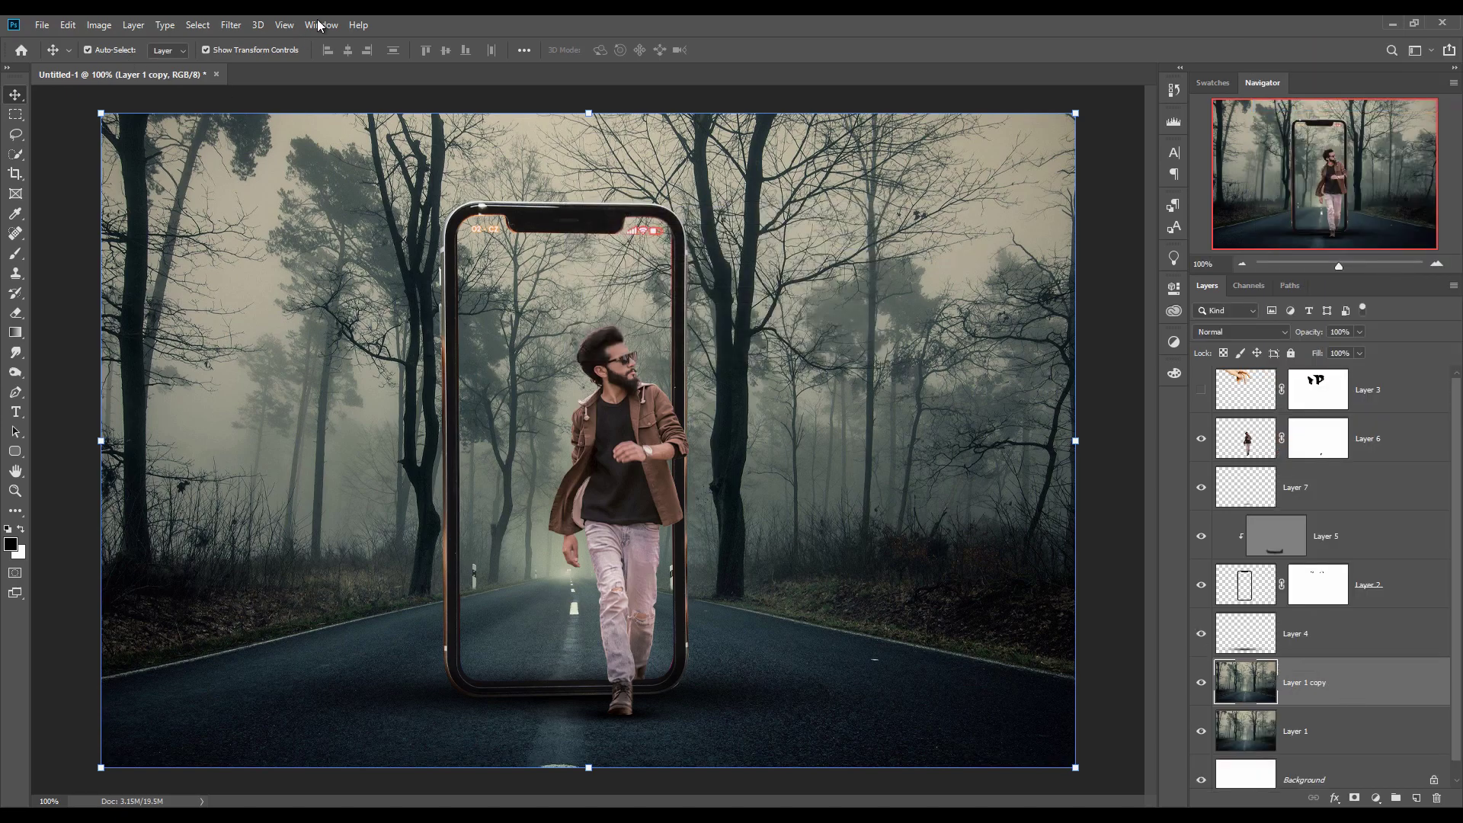
# Apply a Gaussian Blur with a radius of about 9 pixels to the duplicated forest road layer
pyautogui.click(231, 24)
pyautogui.moveTo(246, 199)
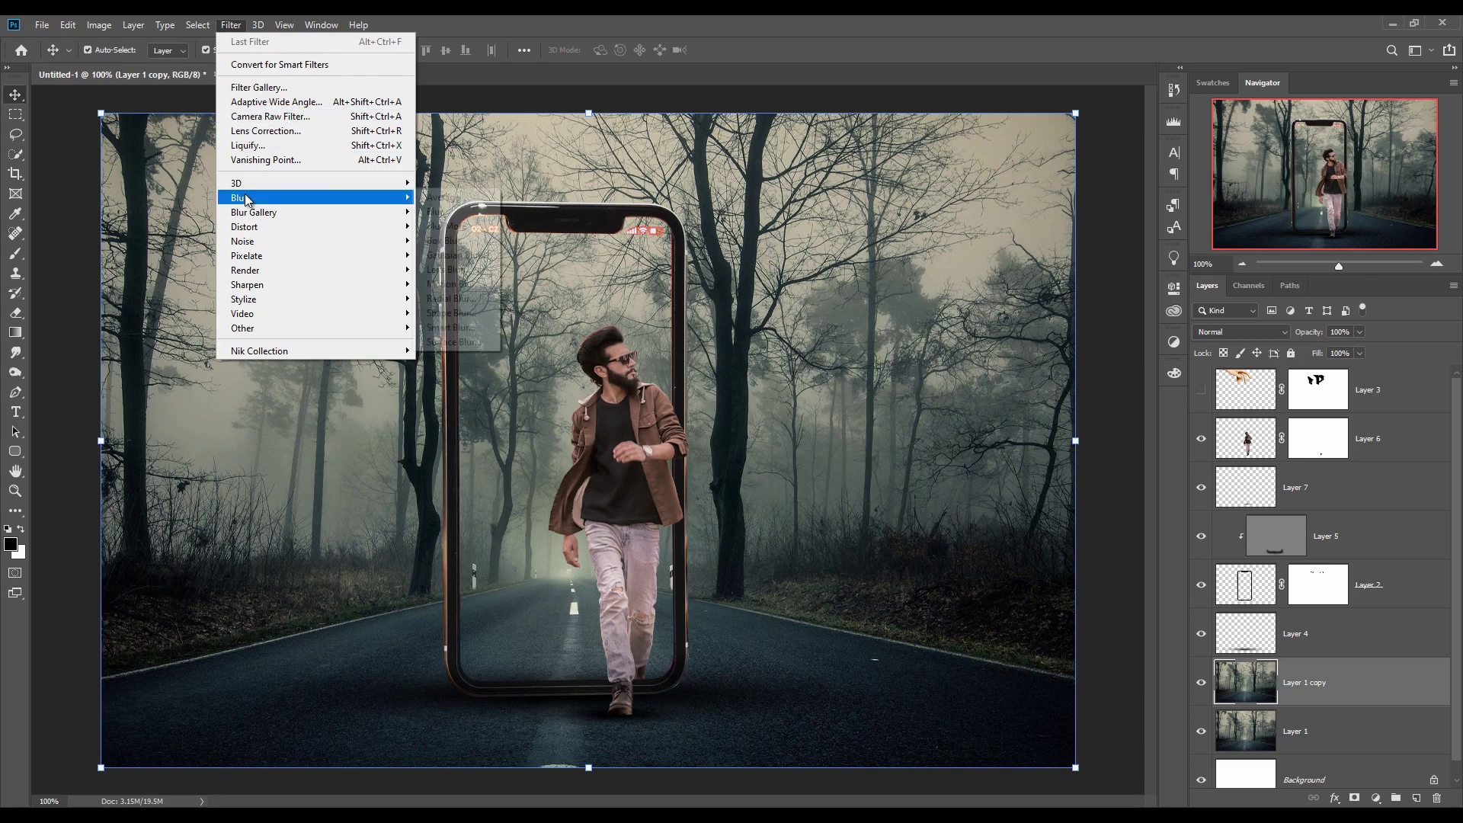
pyautogui.click(455, 255)
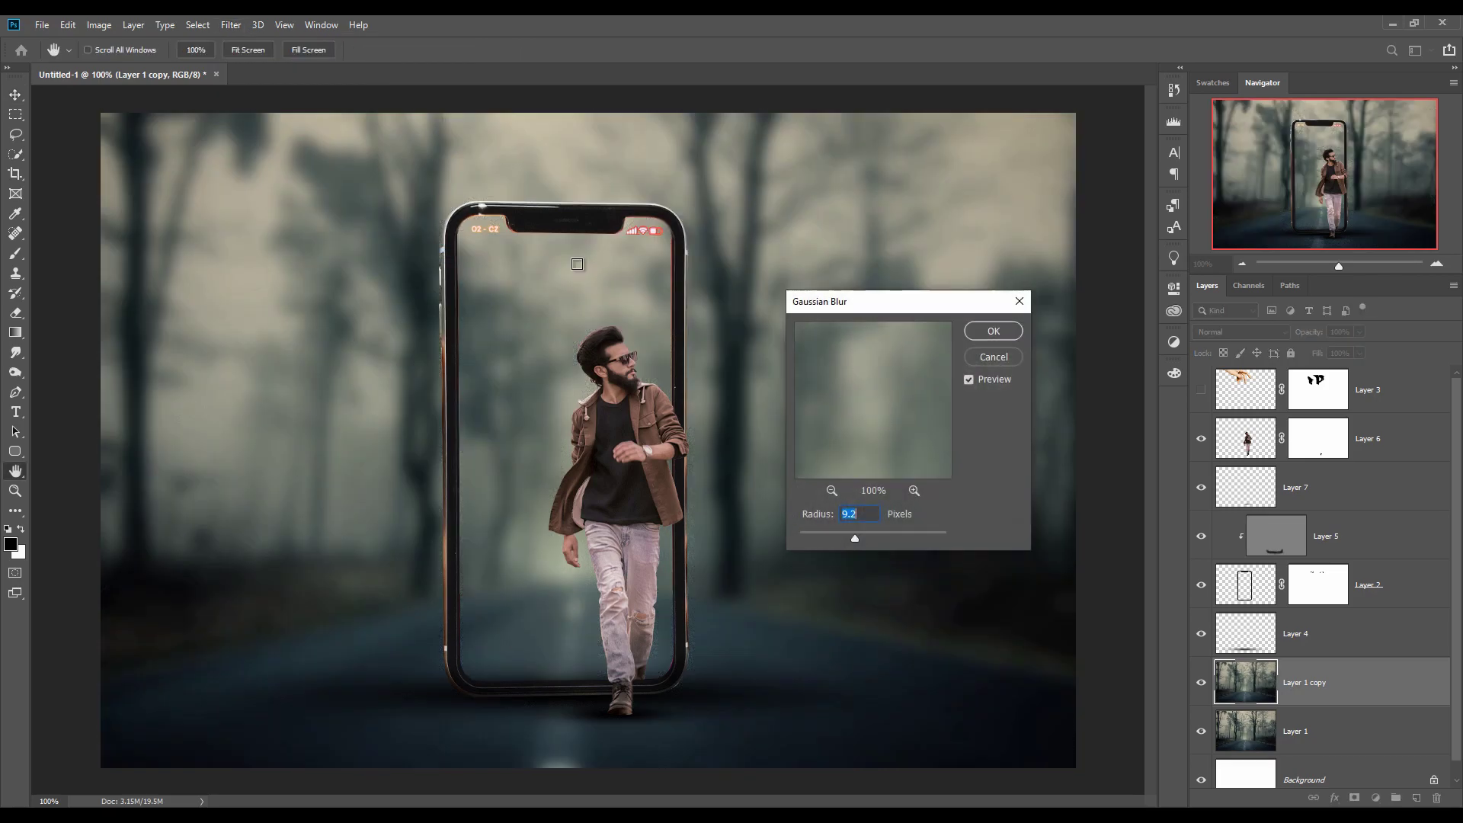
pyautogui.moveTo(858, 537); pyautogui.dragTo(857, 537)
pyautogui.click(992, 331)
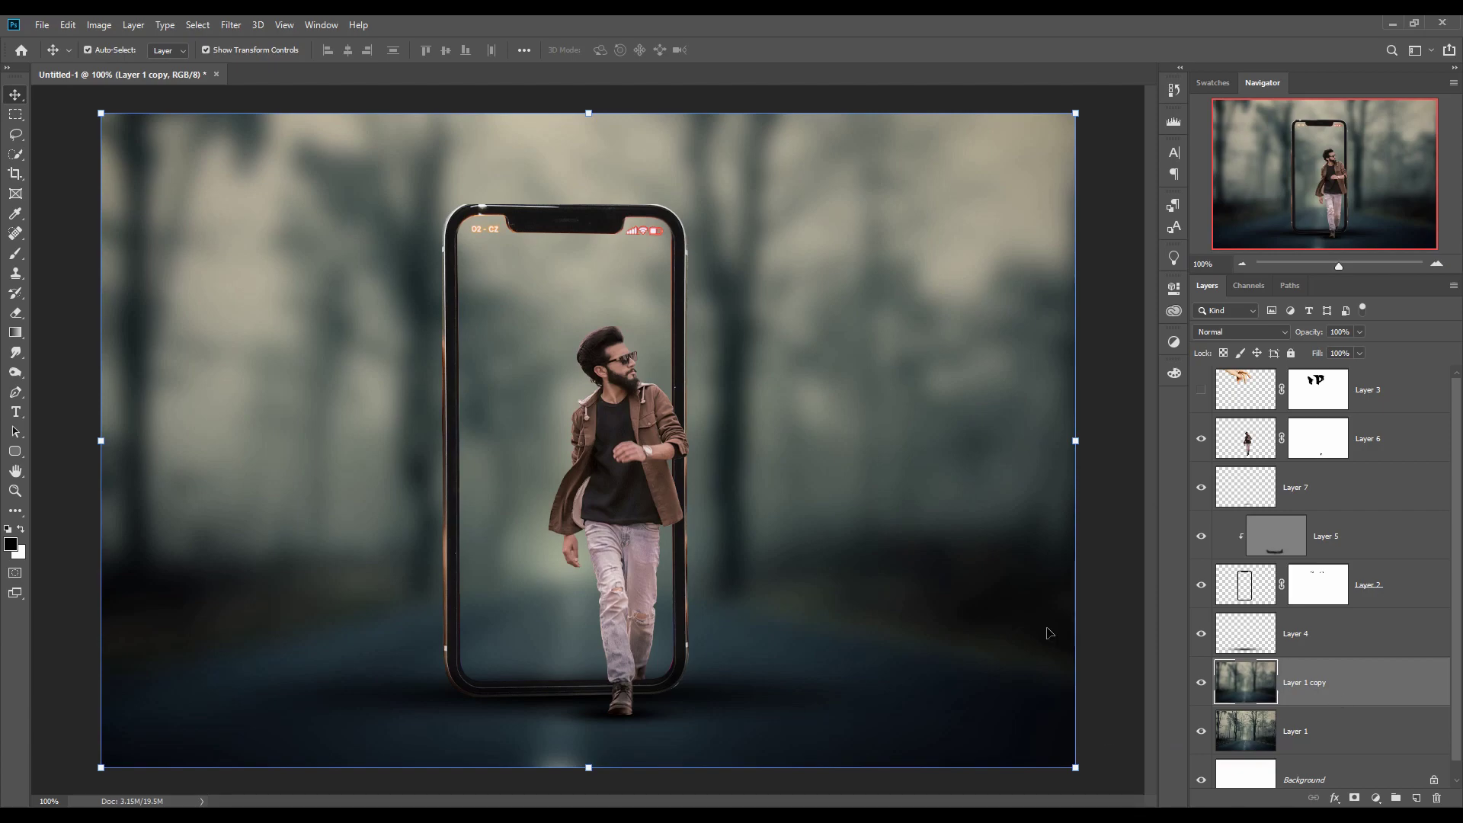
# Add a layer mask to the blurred forest copy and paint it black inside the phone's screen to reveal the sharp forest there
pyautogui.click(1355, 798)
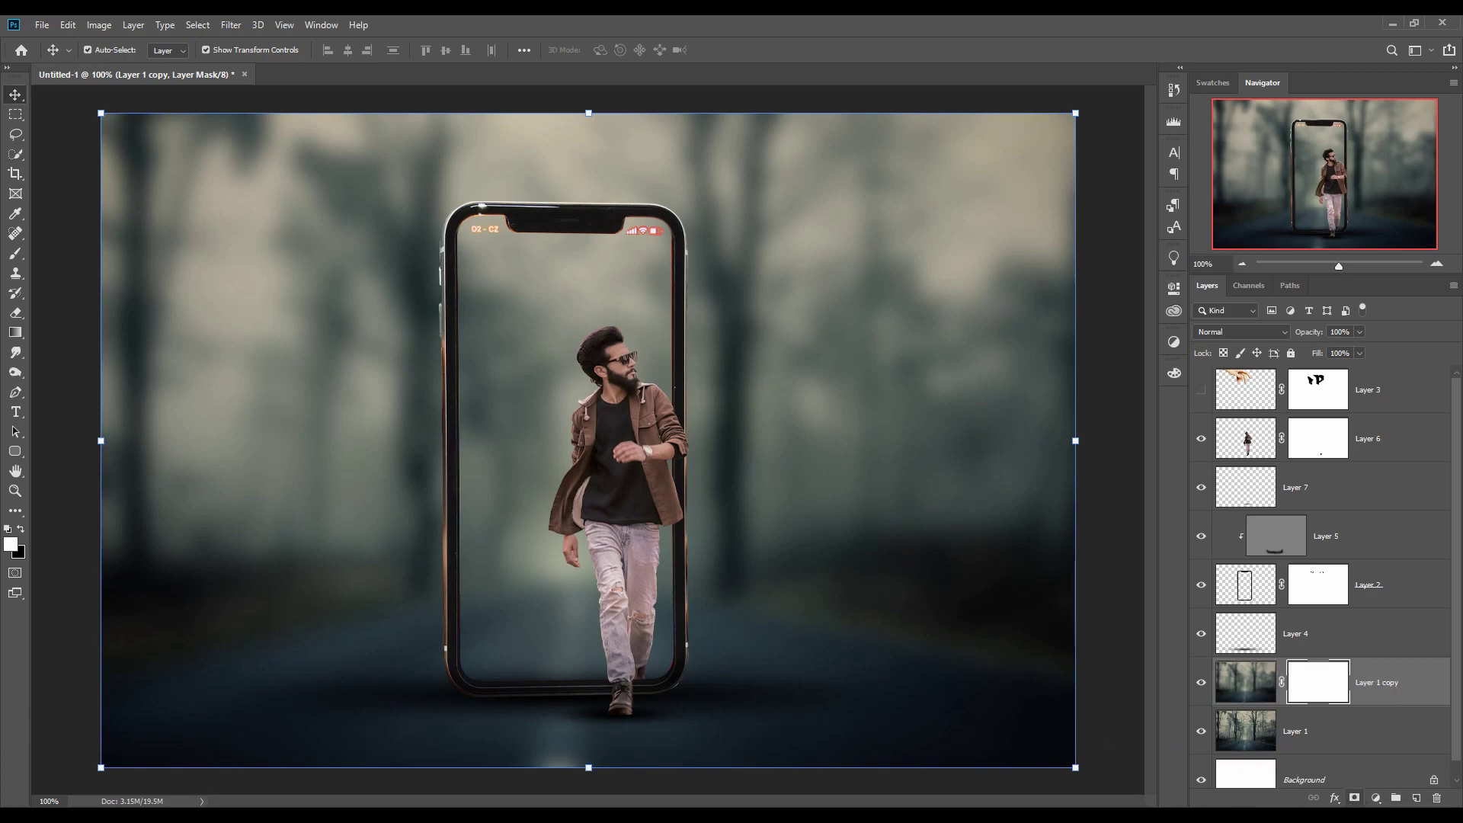
pyautogui.click(15, 253)
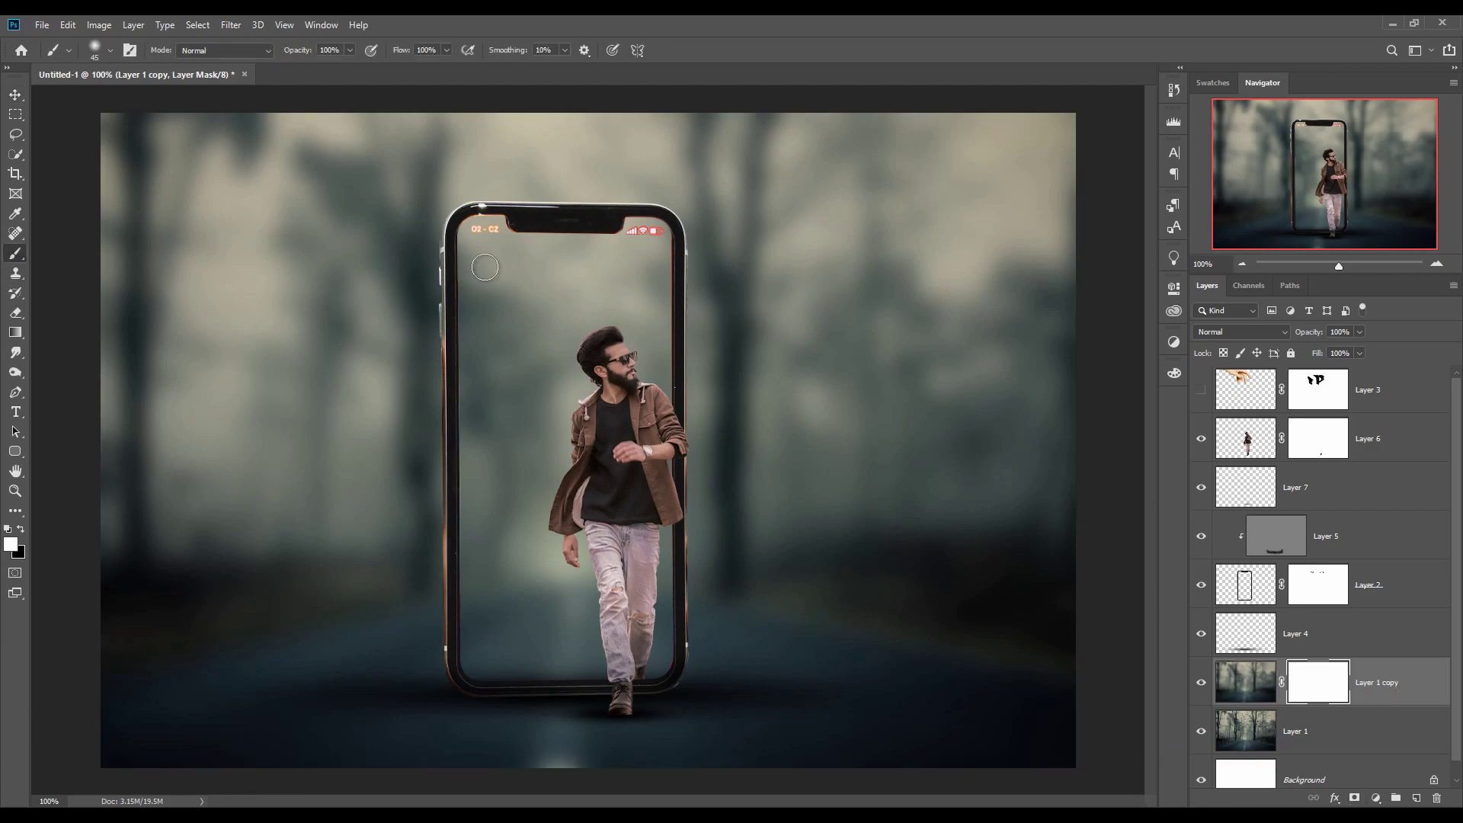
pyautogui.press(']')
pyautogui.press(']')
pyautogui.press(']')
pyautogui.click(21, 530)
pyautogui.moveTo(482, 239)
pyautogui.mouseDown()
pyautogui.moveTo(477, 352)
pyautogui.moveTo(484, 272)
pyautogui.moveTo(532, 258)
pyautogui.moveTo(494, 247)
pyautogui.moveTo(653, 241)
pyautogui.moveTo(646, 334)
pyautogui.moveTo(644, 265)
pyautogui.moveTo(608, 254)
pyautogui.moveTo(516, 291)
pyautogui.moveTo(602, 301)
pyautogui.moveTo(591, 379)
pyautogui.moveTo(534, 424)
pyautogui.moveTo(517, 369)
pyautogui.moveTo(490, 383)
pyautogui.moveTo(483, 430)
pyautogui.moveTo(476, 355)
pyautogui.moveTo(475, 371)
pyautogui.moveTo(522, 317)
pyautogui.moveTo(533, 443)
pyautogui.moveTo(553, 469)
pyautogui.moveTo(621, 385)
pyautogui.moveTo(628, 336)
pyautogui.moveTo(653, 380)
pyautogui.mouseUp()
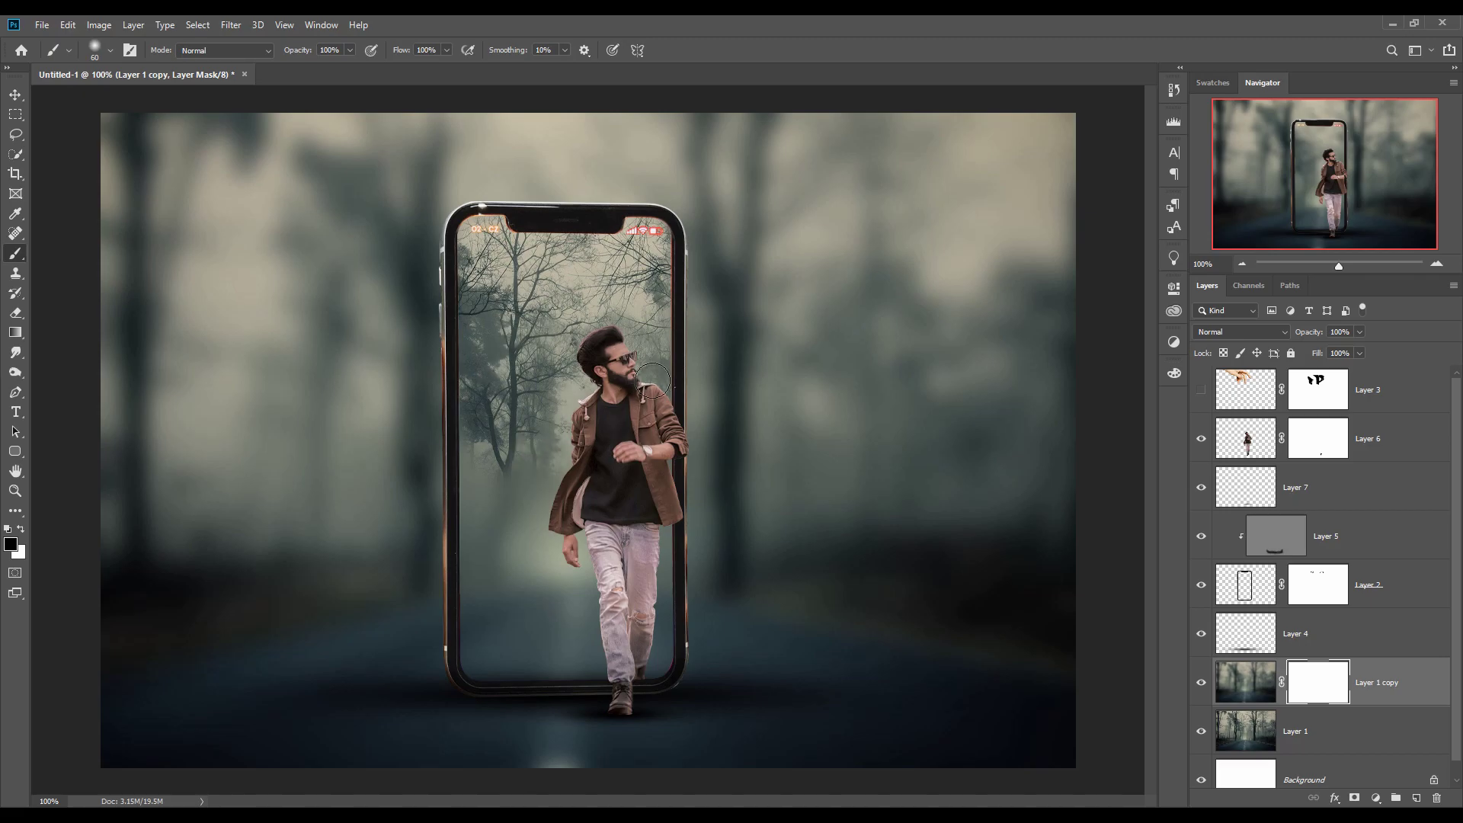
pyautogui.moveTo(653, 480)
pyautogui.mouseDown()
pyautogui.moveTo(658, 655)
pyautogui.moveTo(656, 640)
pyautogui.moveTo(644, 663)
pyautogui.moveTo(480, 667)
pyautogui.moveTo(476, 462)
pyautogui.mouseUp()
pyautogui.moveTo(479, 619)
pyautogui.mouseDown()
pyautogui.moveTo(522, 460)
pyautogui.moveTo(508, 618)
pyautogui.moveTo(561, 497)
pyautogui.moveTo(559, 615)
pyautogui.moveTo(556, 564)
pyautogui.moveTo(544, 580)
pyautogui.moveTo(574, 577)
pyautogui.moveTo(575, 630)
pyautogui.moveTo(598, 620)
pyautogui.moveTo(649, 641)
pyautogui.mouseUp()
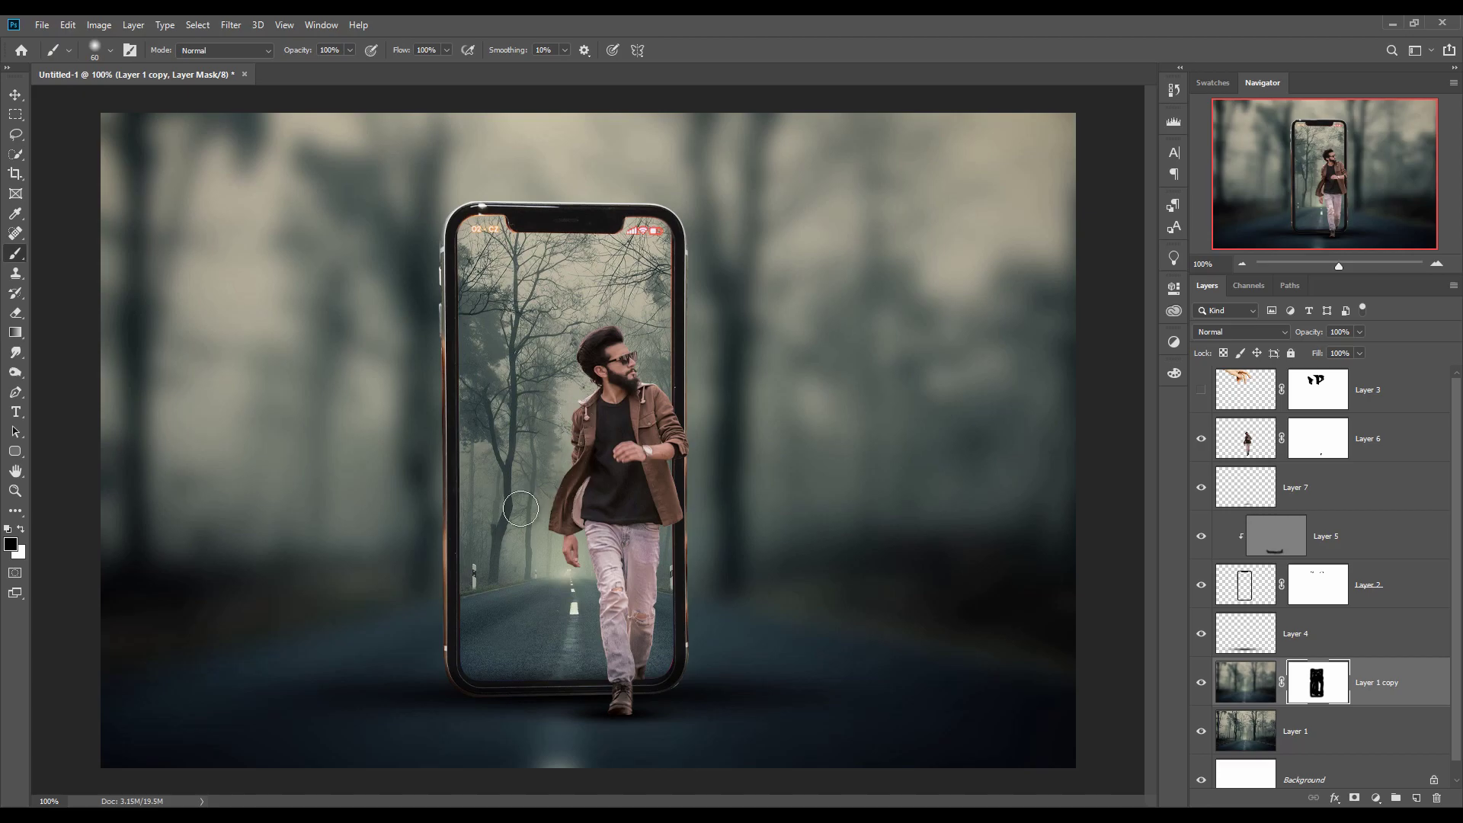
# Mask out the blur over the foreground road around the phone's base, enlarging the brush for the strip along the image's lower edge
pyautogui.moveTo(461, 697)
pyautogui.mouseDown()
pyautogui.moveTo(297, 798)
pyautogui.moveTo(407, 713)
pyautogui.moveTo(272, 783)
pyautogui.moveTo(419, 685)
pyautogui.moveTo(384, 704)
pyautogui.mouseUp()
pyautogui.moveTo(515, 788)
pyautogui.mouseDown()
pyautogui.moveTo(545, 727)
pyautogui.moveTo(588, 696)
pyautogui.mouseUp()
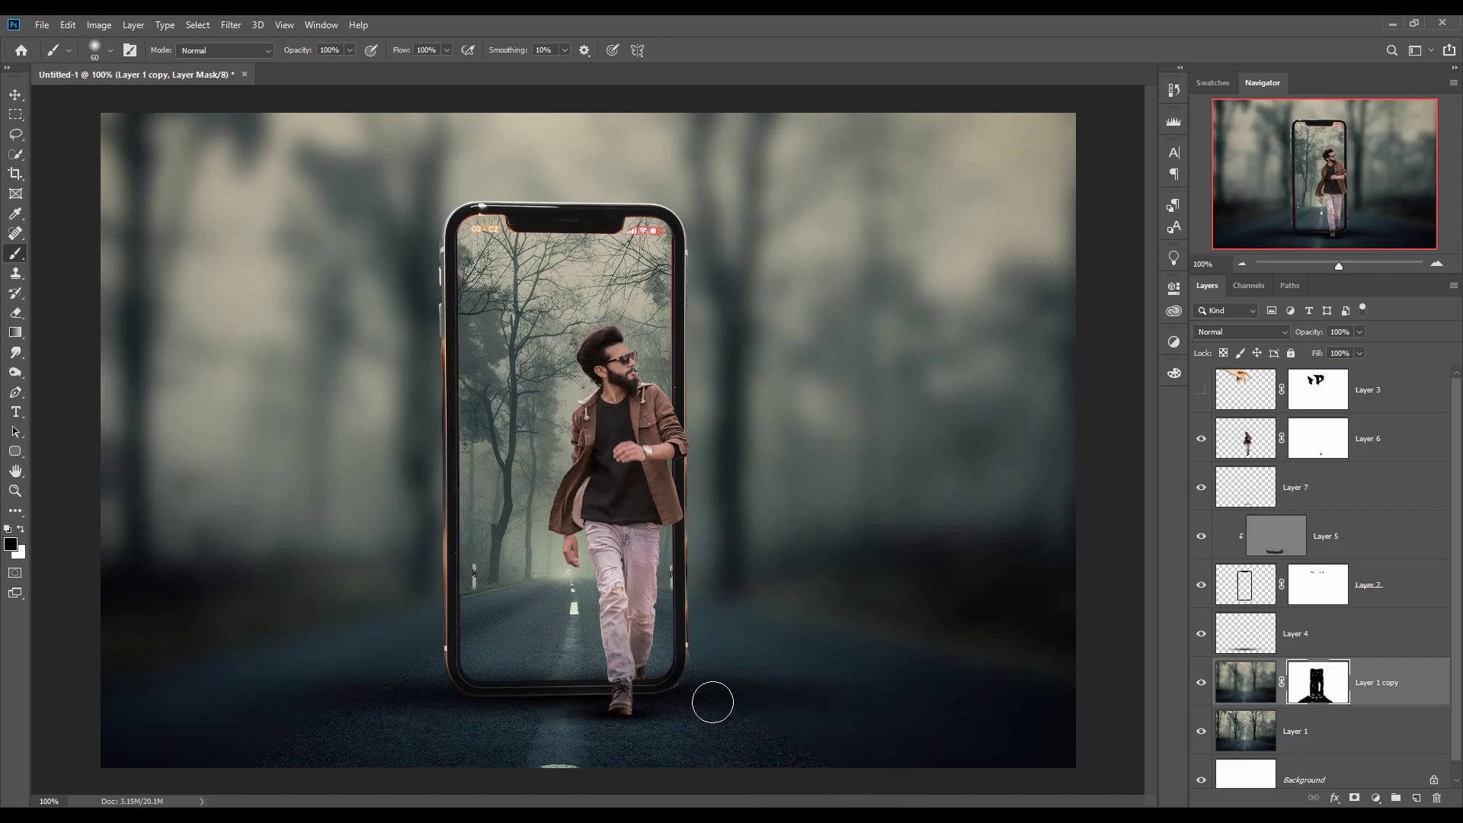
pyautogui.press(']')
pyautogui.press(']')
pyautogui.press(']')
pyautogui.press(']')
pyautogui.press(']')
pyautogui.press(']')
pyautogui.press(']')
pyautogui.moveTo(207, 805)
pyautogui.mouseDown()
pyautogui.moveTo(126, 804)
pyautogui.moveTo(238, 768)
pyautogui.mouseUp()
pyautogui.press('v')
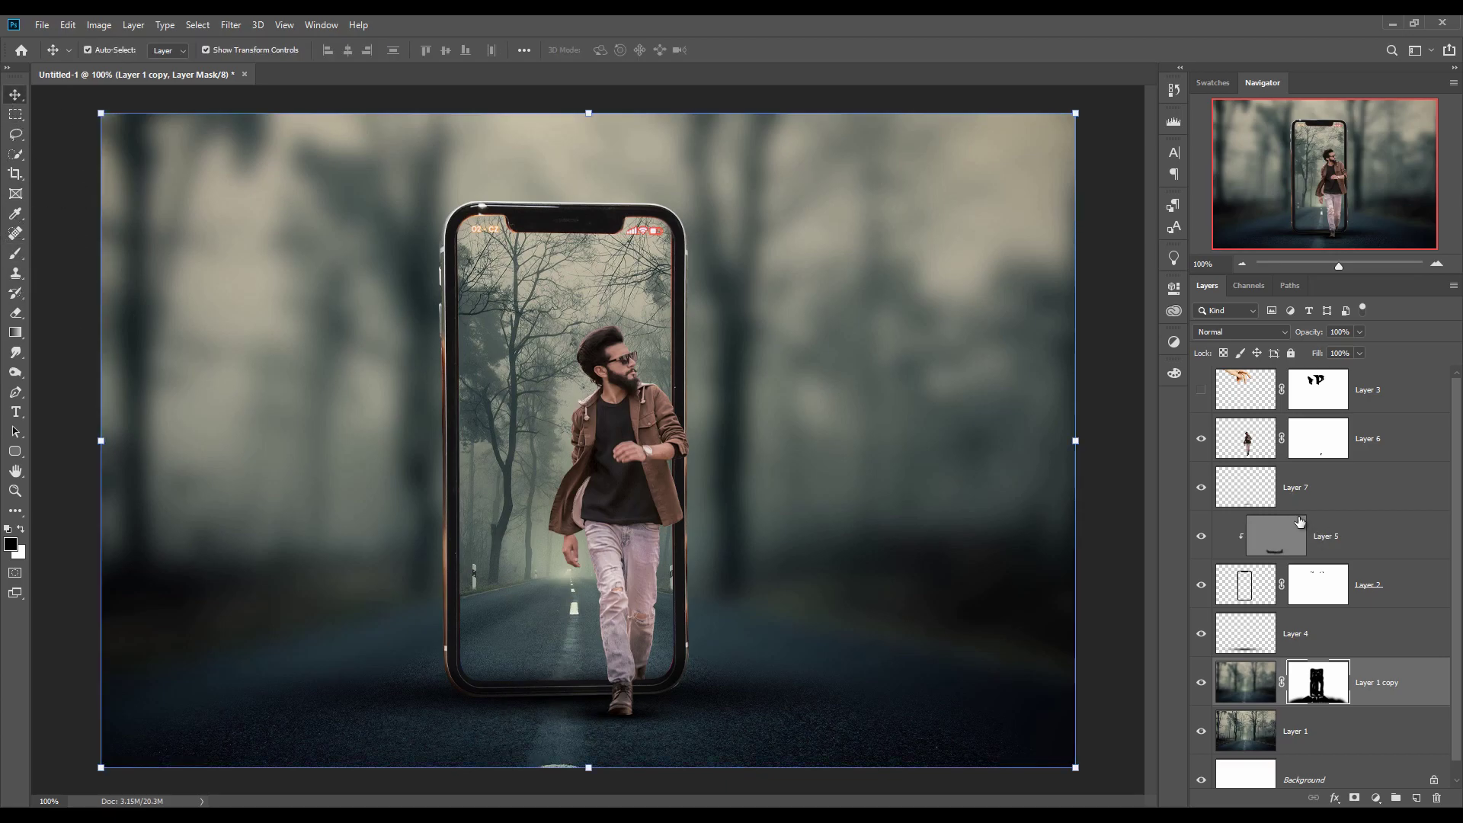
# Paint black with a 9 px brush on the man's layer mask to trim the light fringe around his hair
pyautogui.click(1244, 436)
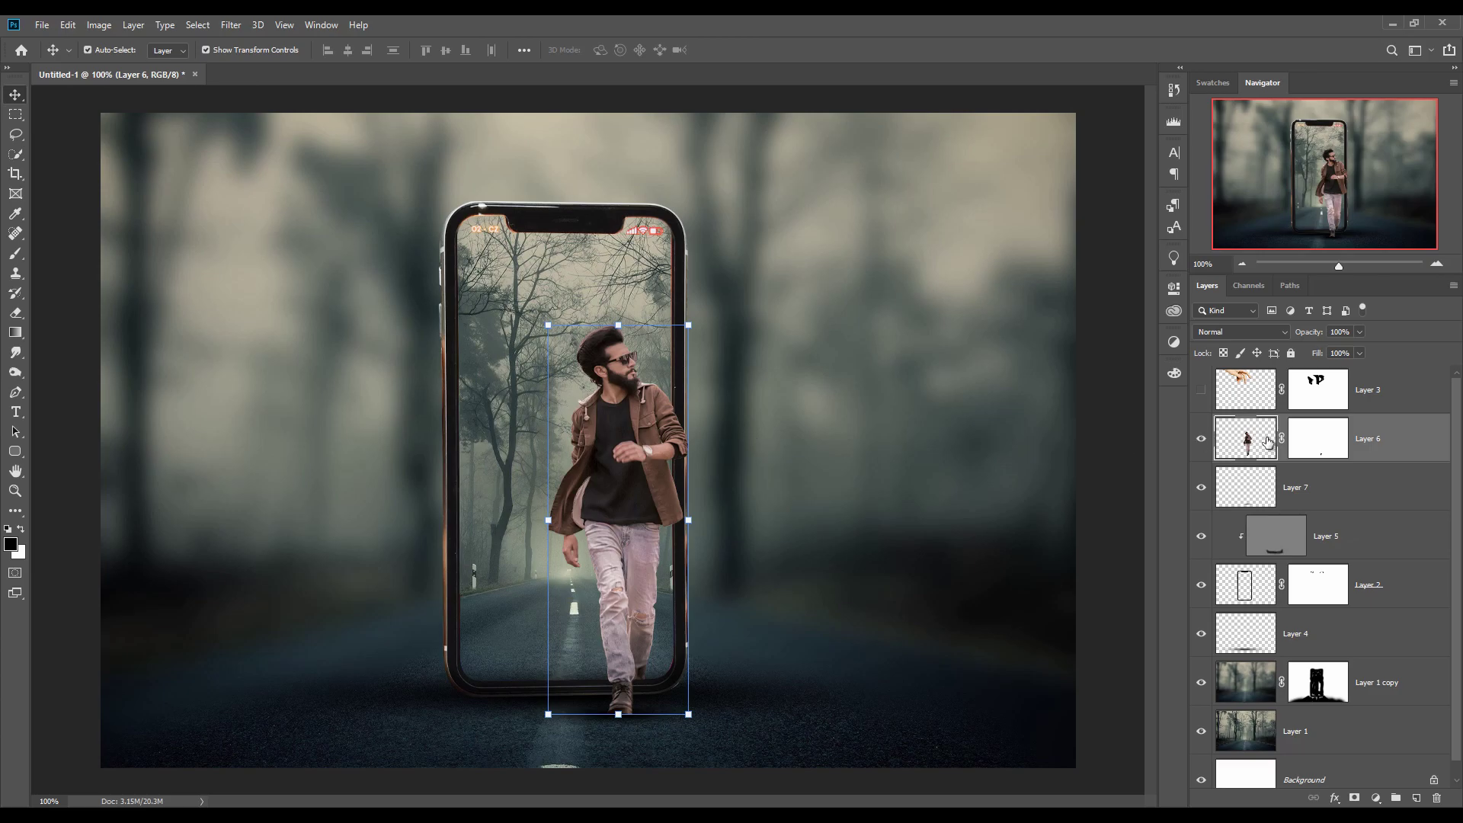
pyautogui.hotkey('ctrl', '+')
pyautogui.hotkey('ctrl', '+')
pyautogui.hotkey('ctrl', '+')
pyautogui.hotkey('ctrl', '+')
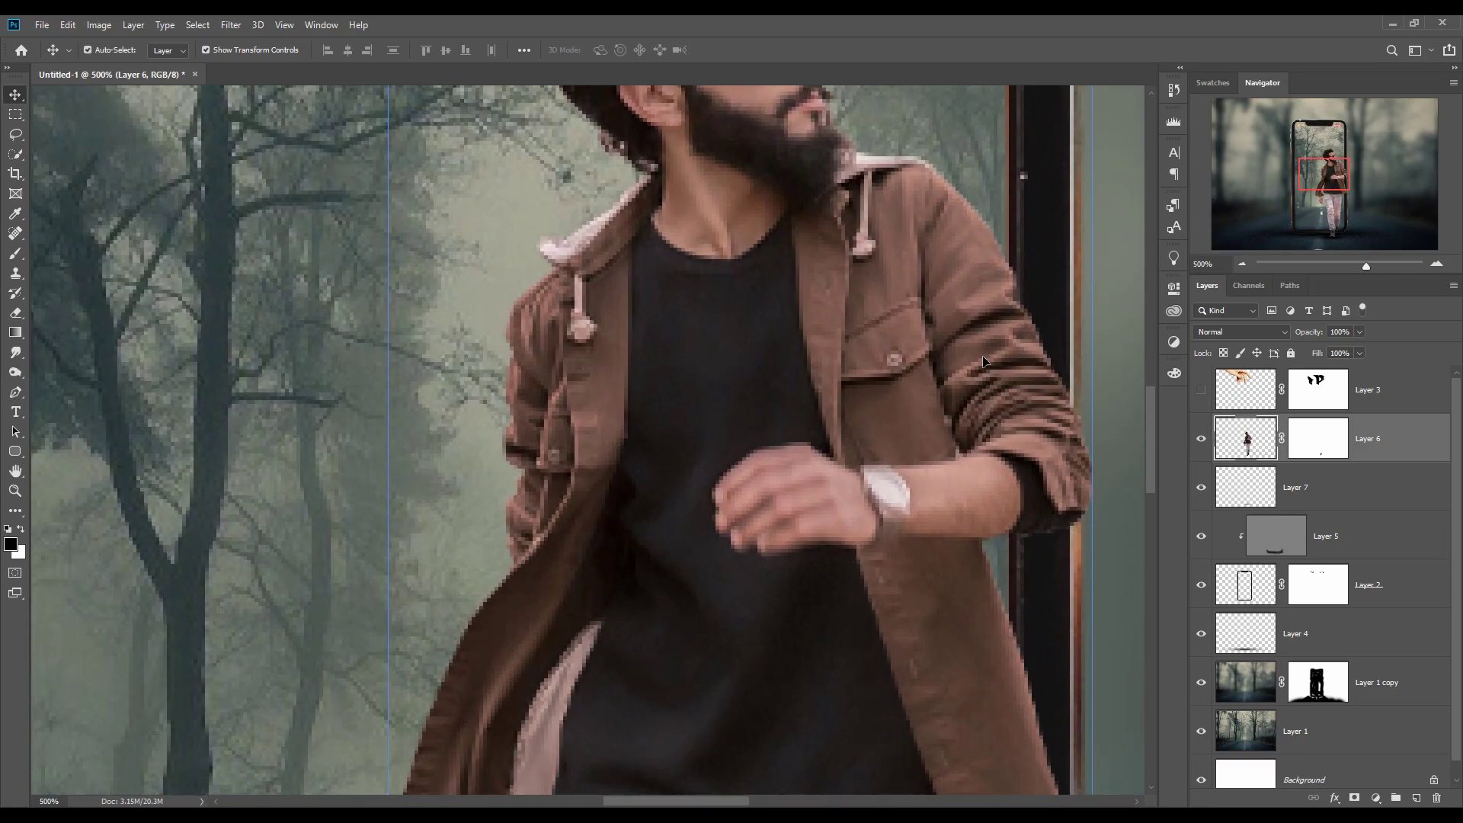
pyautogui.moveTo(983, 360); pyautogui.dragTo(898, 688)
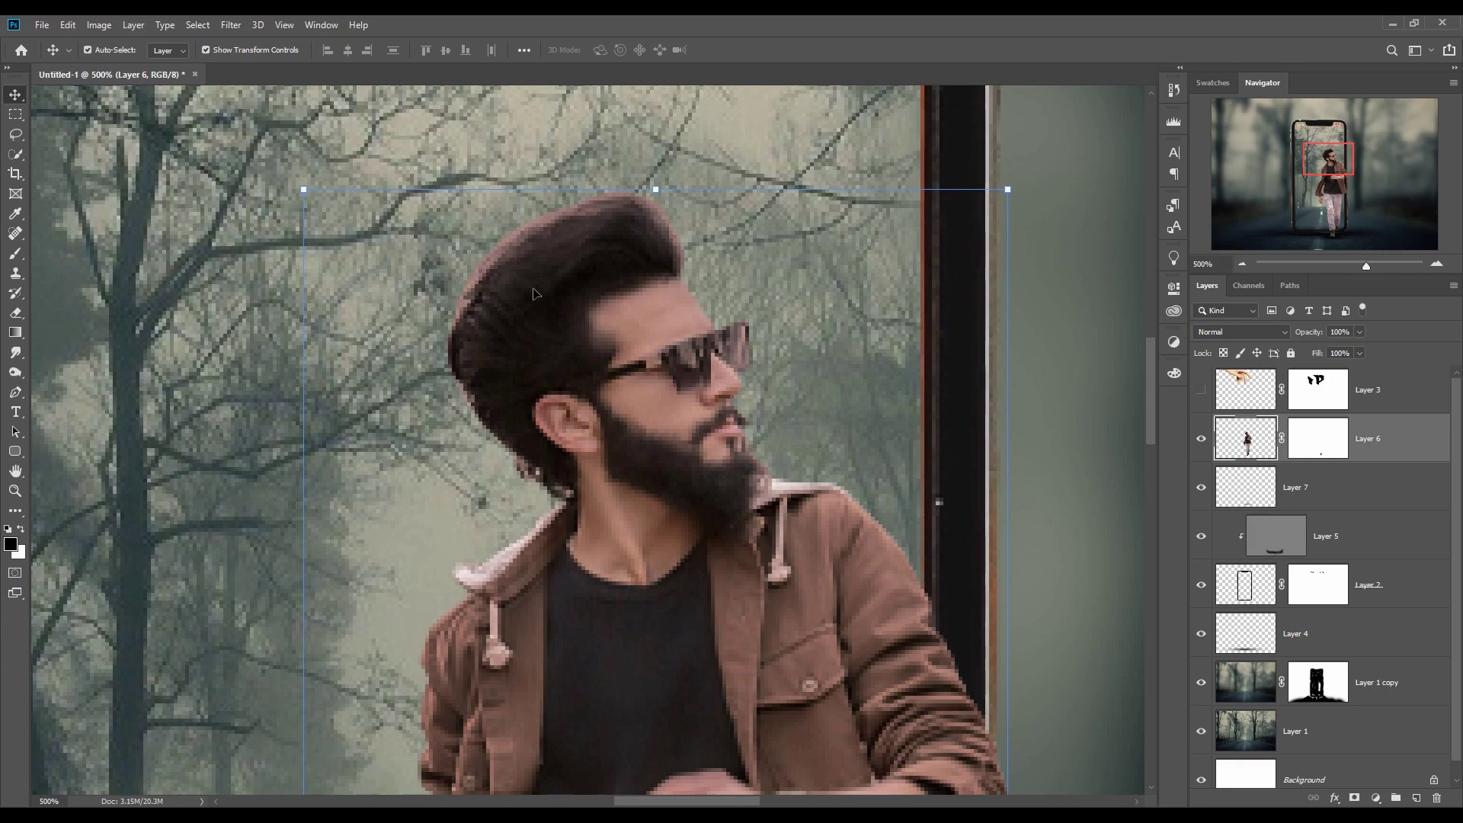
pyautogui.click(1320, 441)
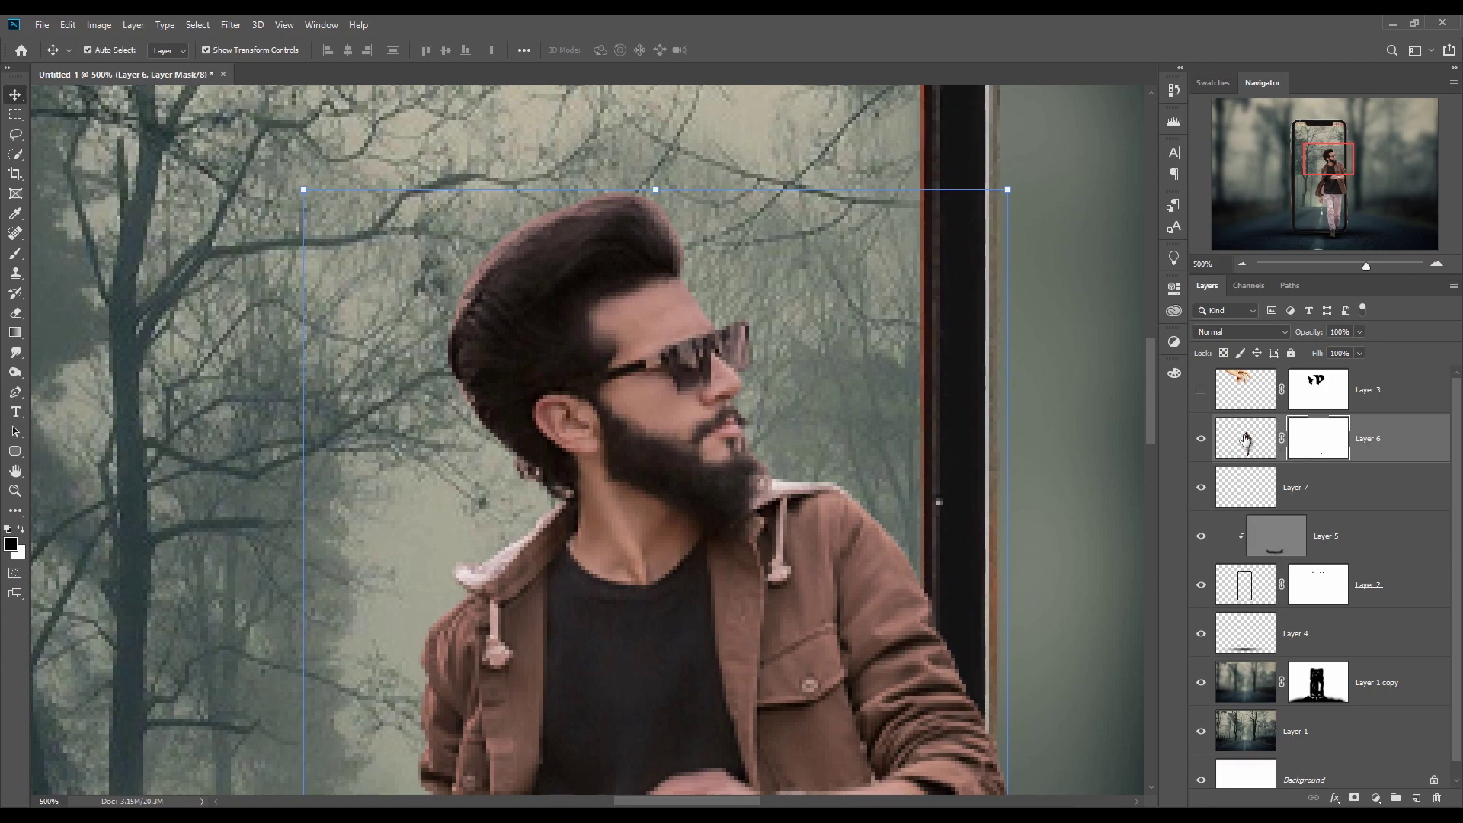
pyautogui.click(15, 253)
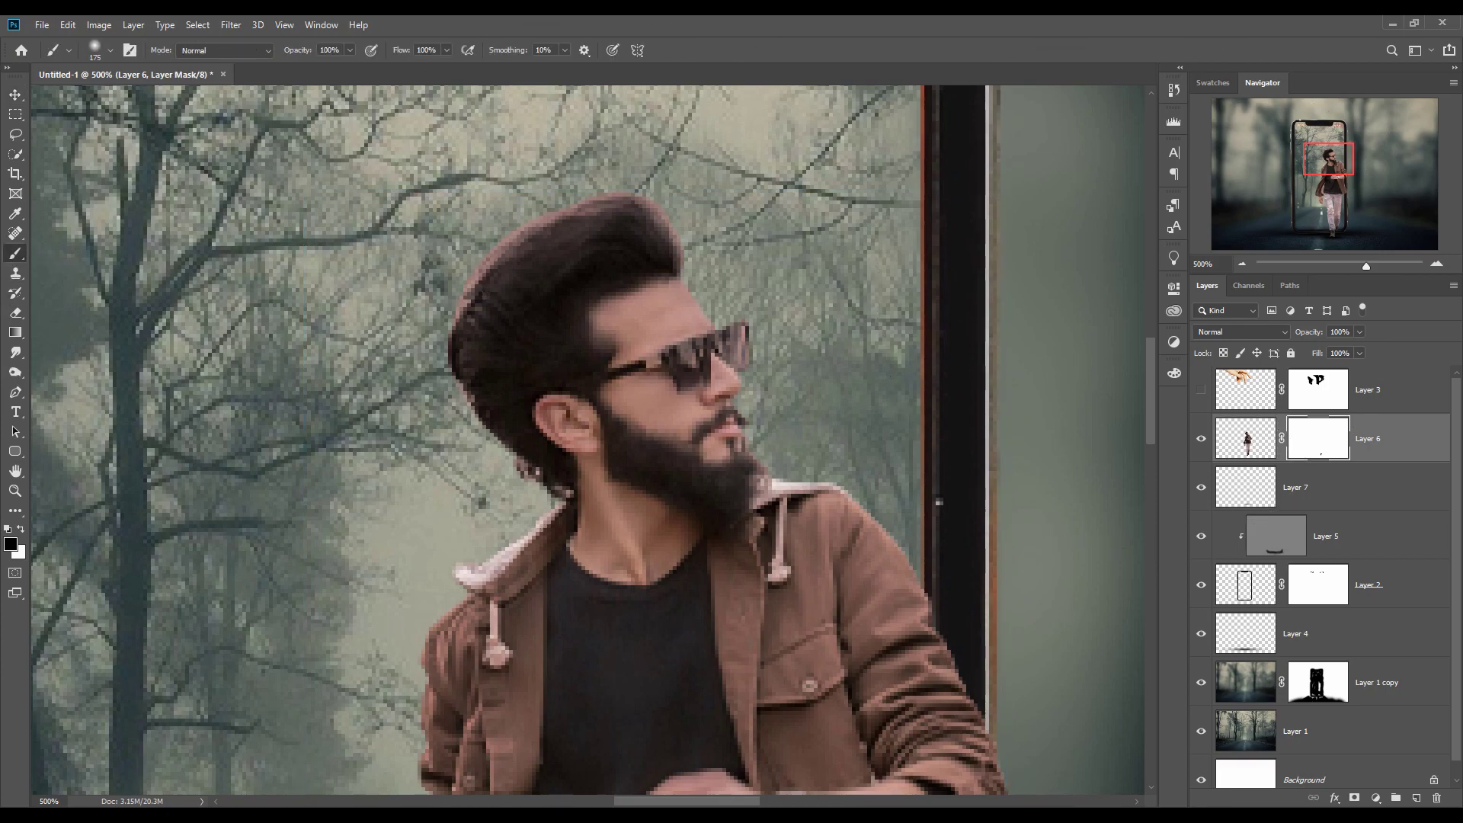
pyautogui.press('[')
pyautogui.press('[')
pyautogui.press('[')
pyautogui.press('[')
pyautogui.press('[')
pyautogui.press('[')
pyautogui.press('[')
pyautogui.press('[')
pyautogui.press('[')
pyautogui.press('[')
pyautogui.press('[')
pyautogui.press('[')
pyautogui.press('[')
pyautogui.moveTo(545, 203)
pyautogui.mouseDown()
pyautogui.moveTo(646, 189)
pyautogui.moveTo(691, 250)
pyautogui.moveTo(666, 204)
pyautogui.moveTo(687, 237)
pyautogui.mouseUp()
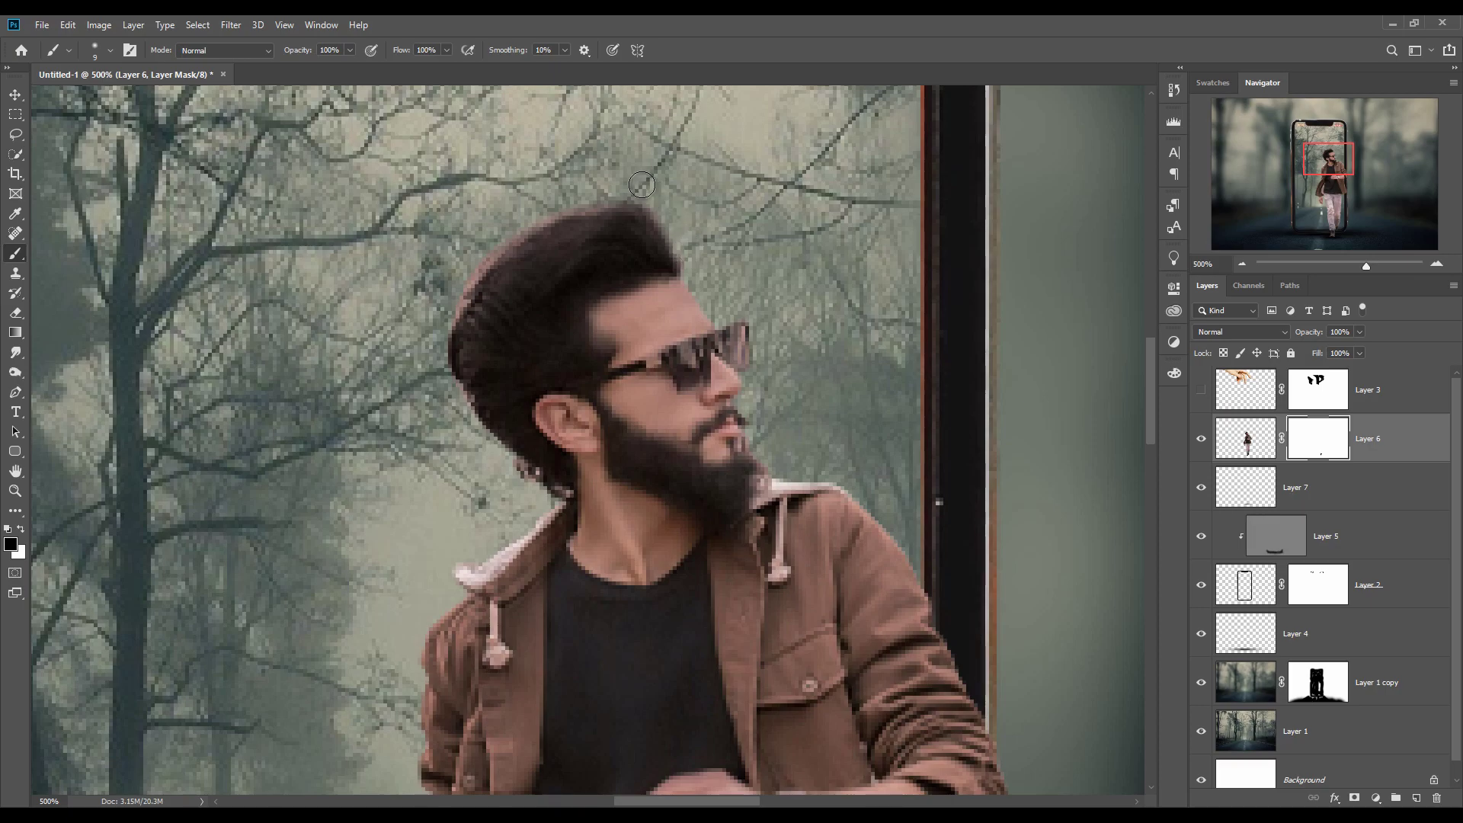
pyautogui.moveTo(538, 209)
pyautogui.mouseDown()
pyautogui.moveTo(471, 266)
pyautogui.moveTo(430, 340)
pyautogui.moveTo(440, 320)
pyautogui.moveTo(431, 381)
pyautogui.moveTo(459, 406)
pyautogui.moveTo(452, 435)
pyautogui.moveTo(504, 486)
pyautogui.mouseUp()
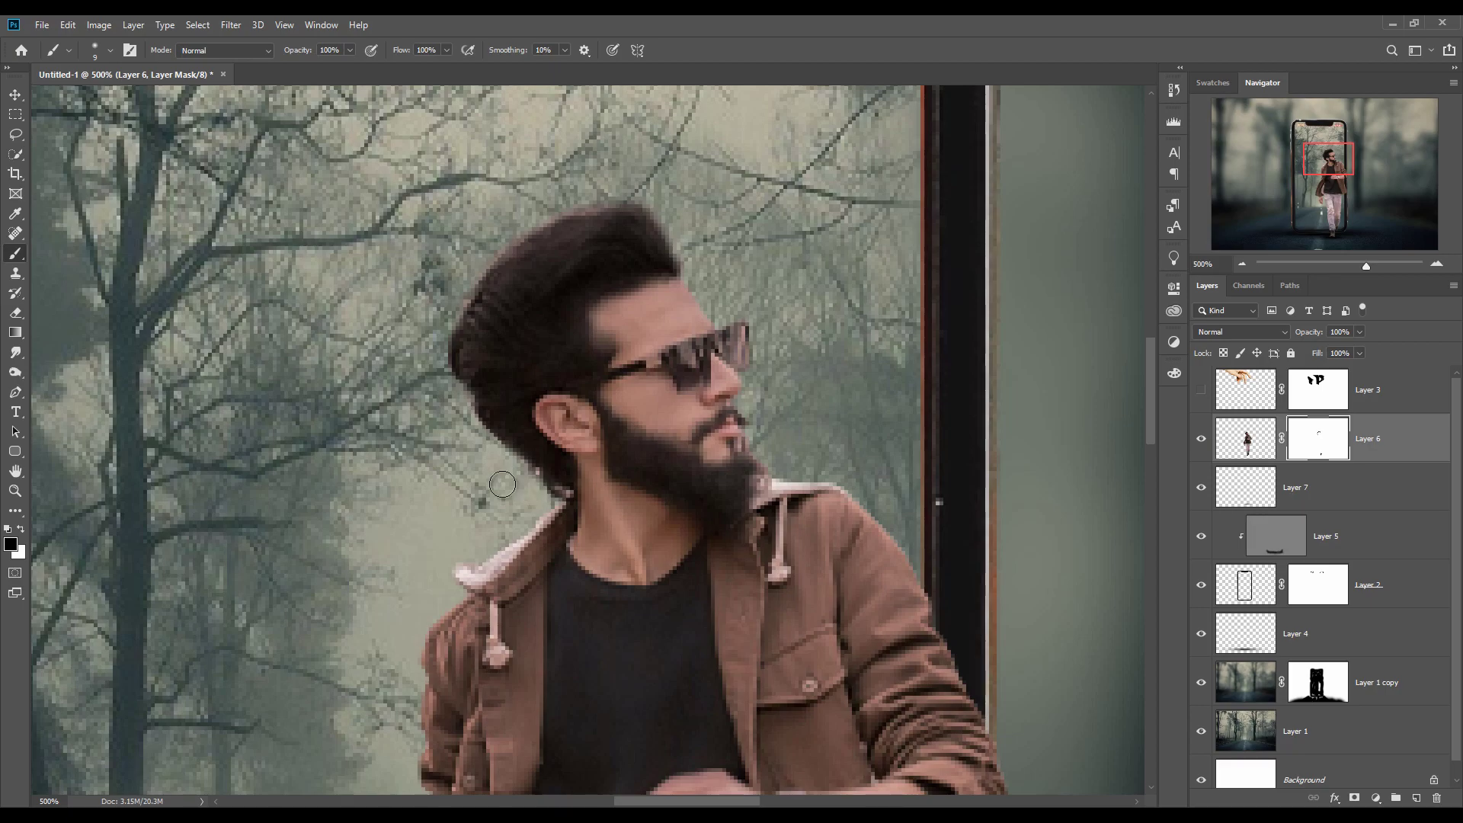
pyautogui.moveTo(553, 194)
pyautogui.mouseDown()
pyautogui.moveTo(598, 202)
pyautogui.moveTo(503, 236)
pyautogui.moveTo(479, 264)
pyautogui.mouseUp()
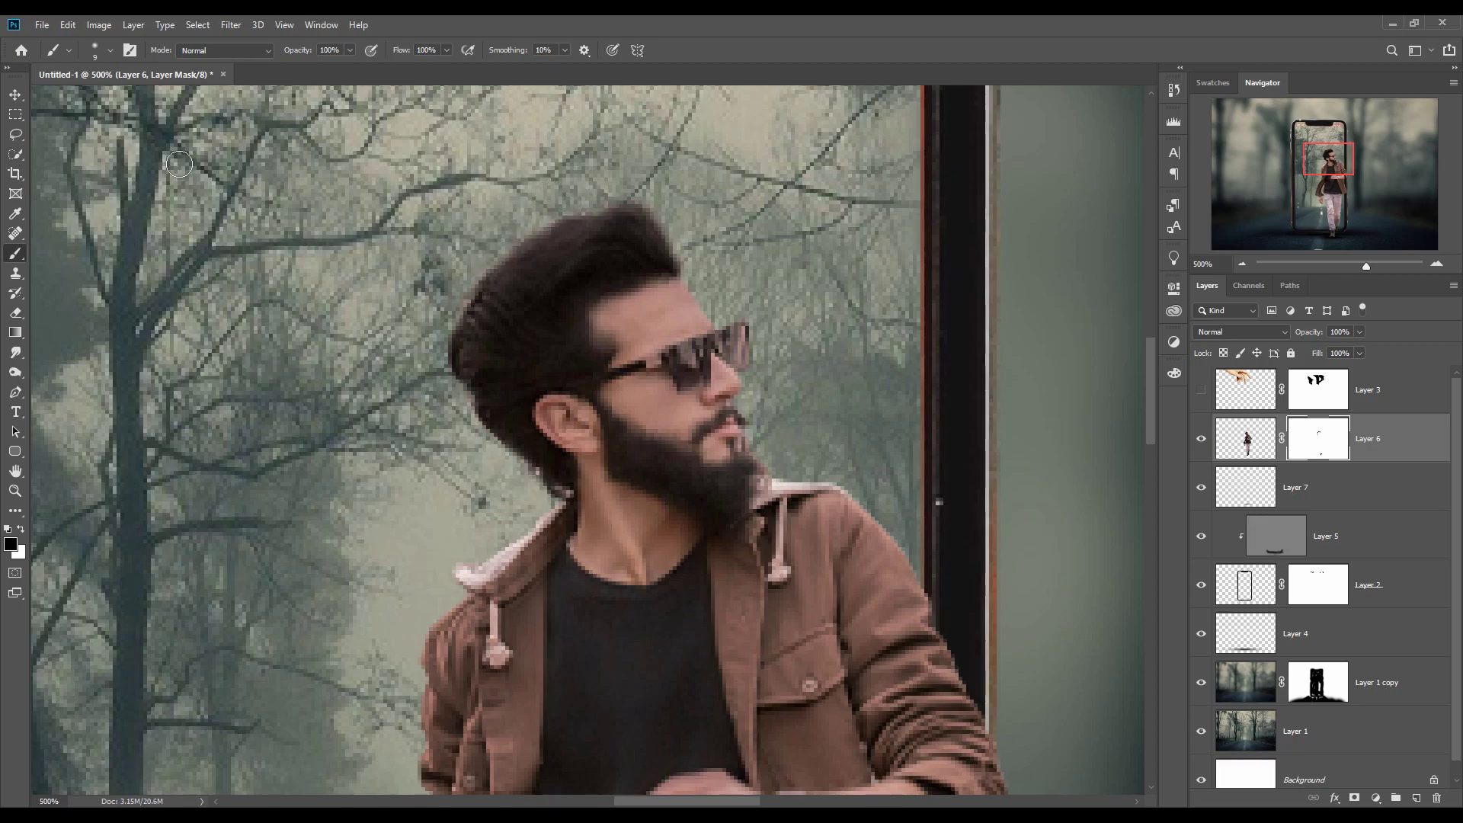
pyautogui.click(15, 94)
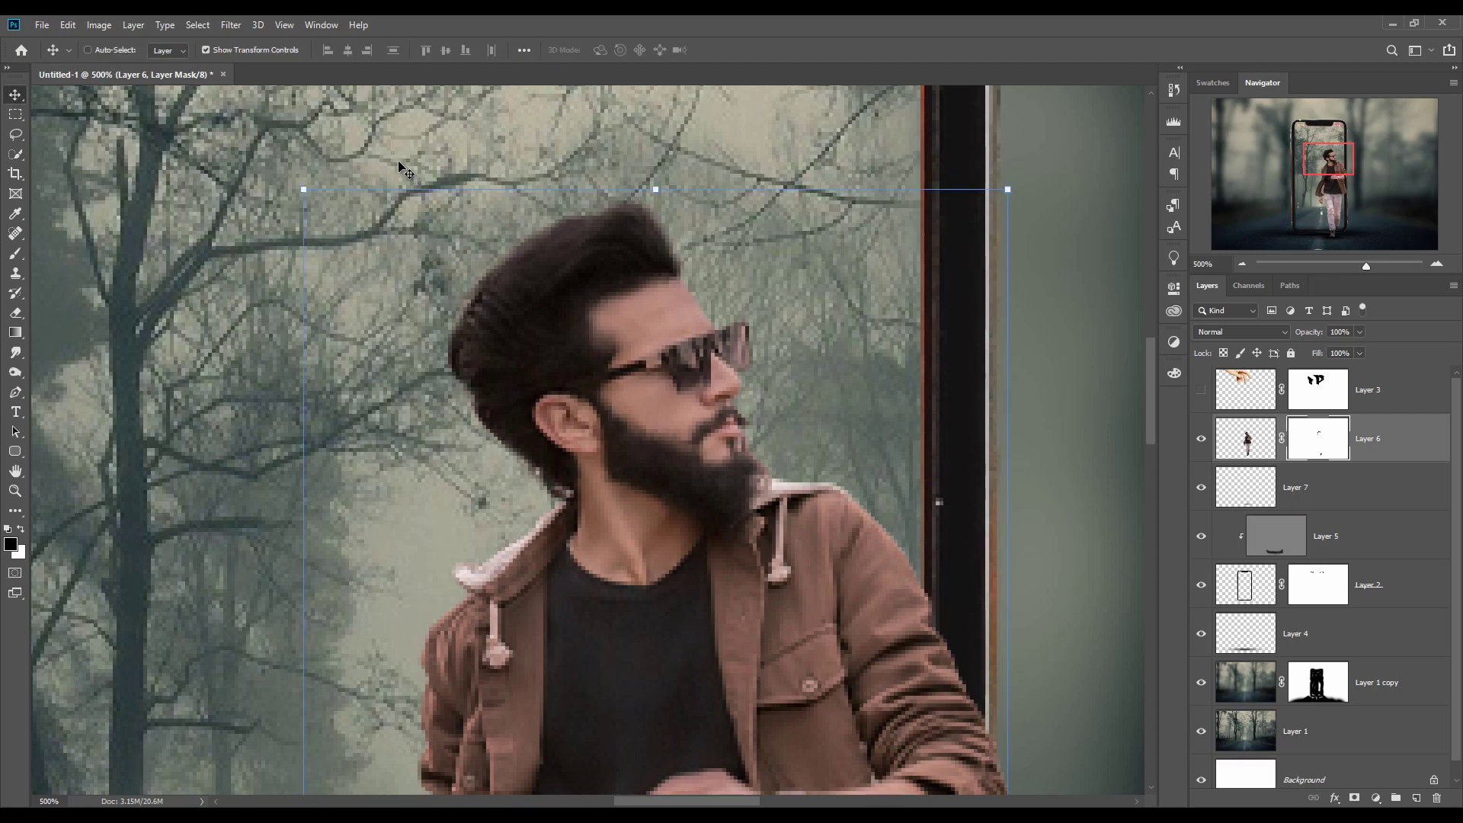
pyautogui.hotkey('ctrl', '1')
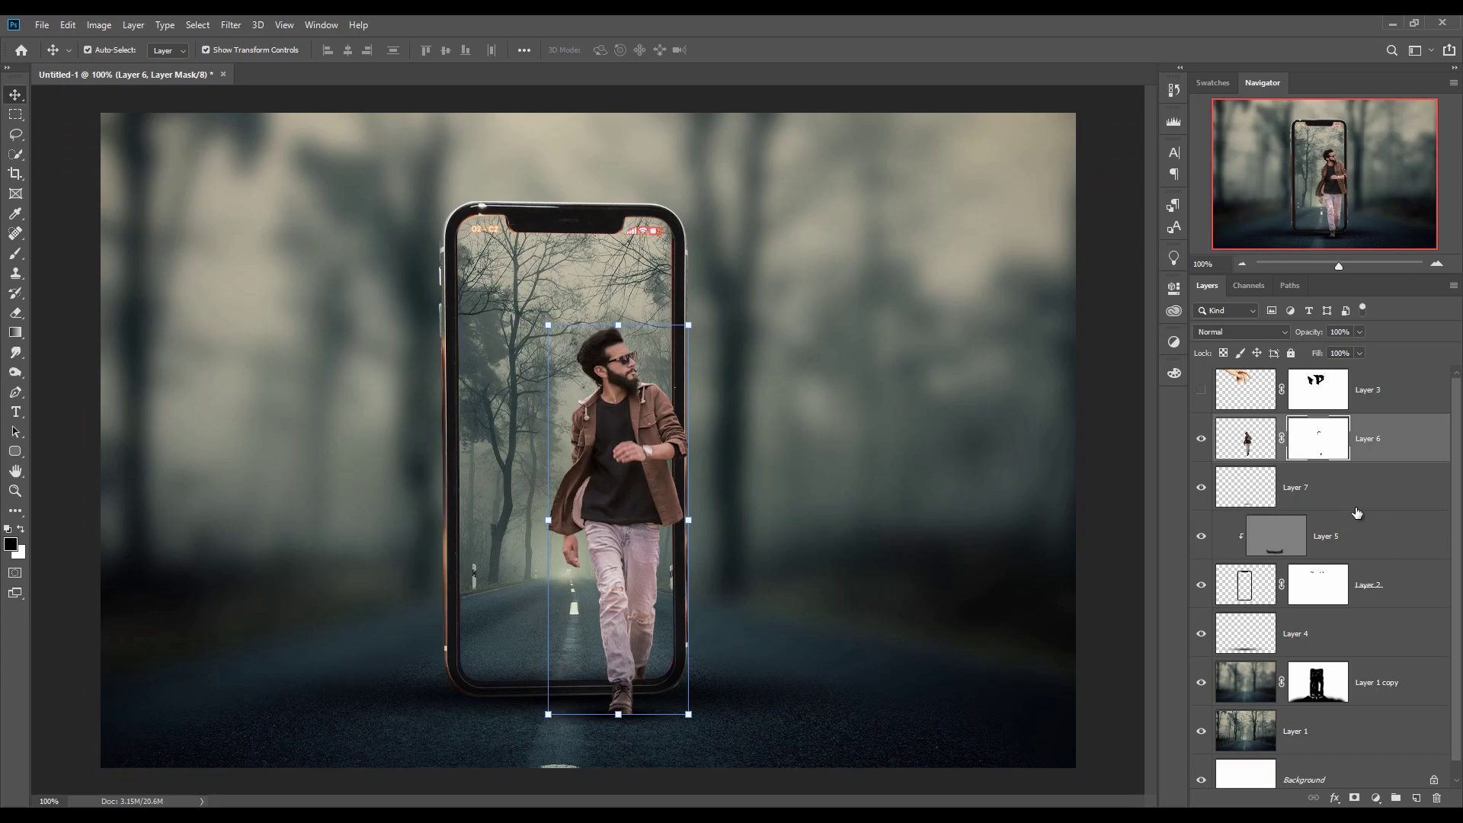
pyautogui.click(1256, 441)
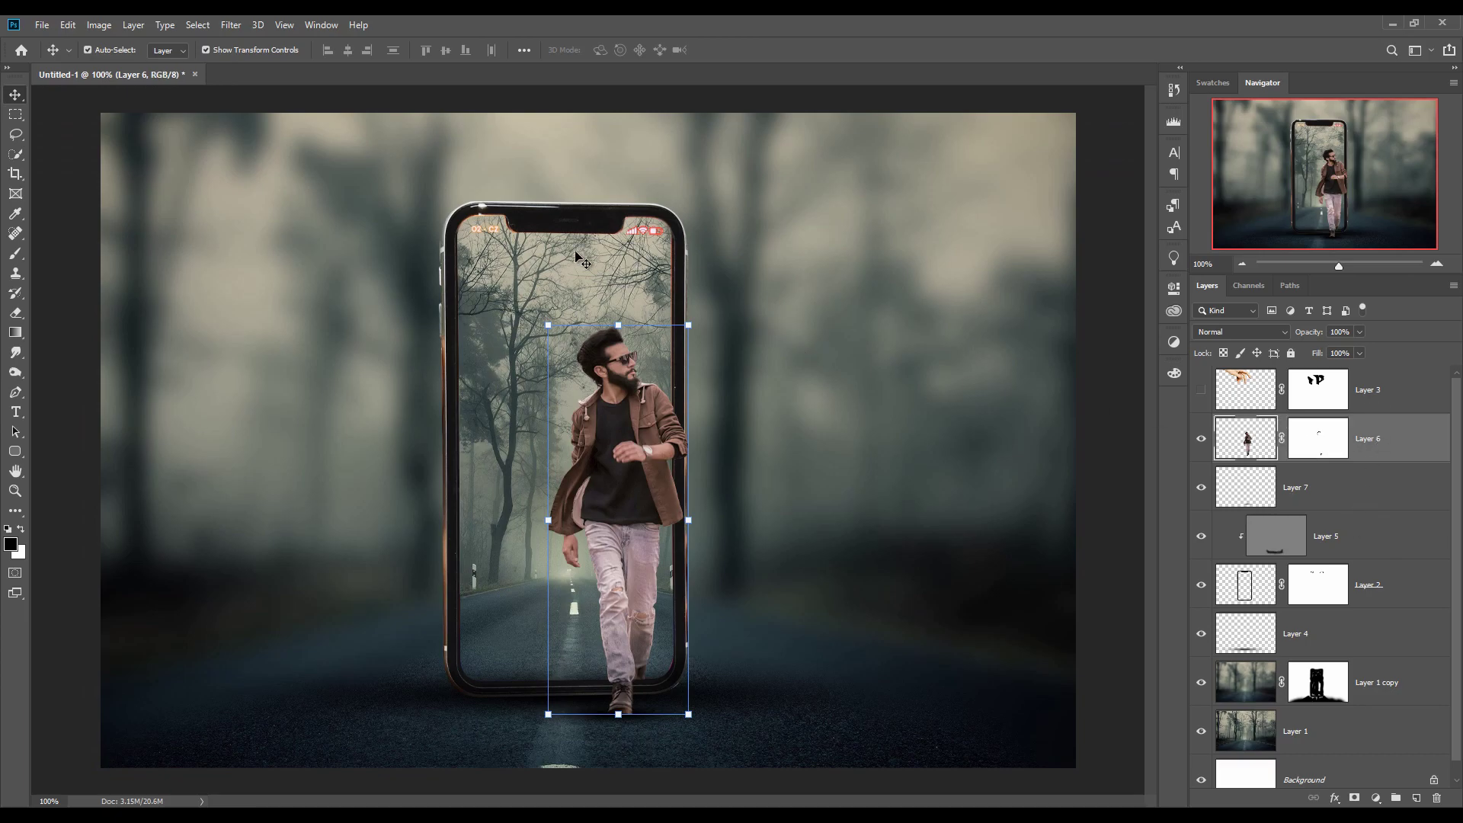
# Show the hand layer again and target its layer mask with the Brush tool
pyautogui.click(1202, 391)
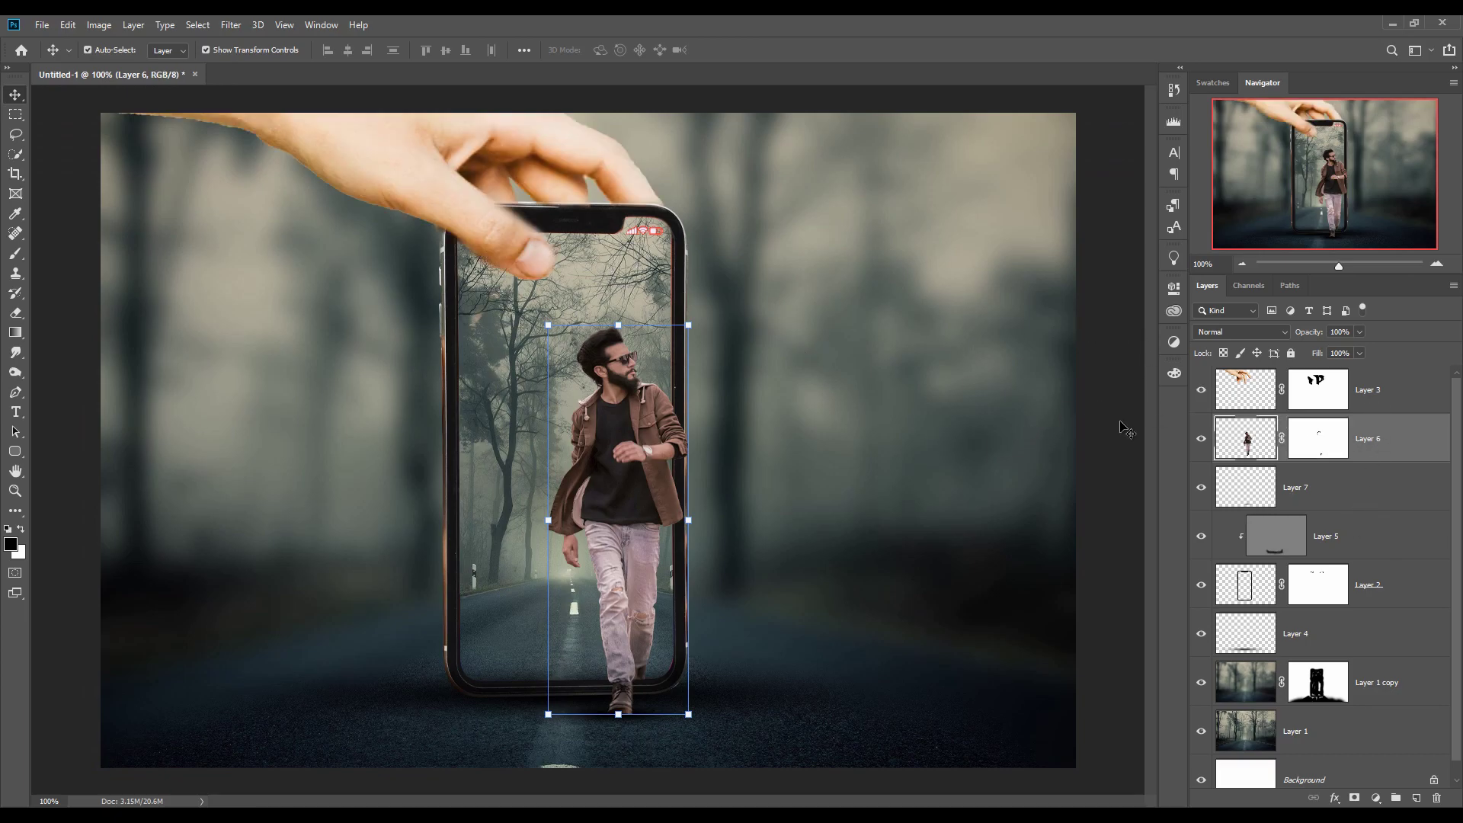
pyautogui.click(1319, 392)
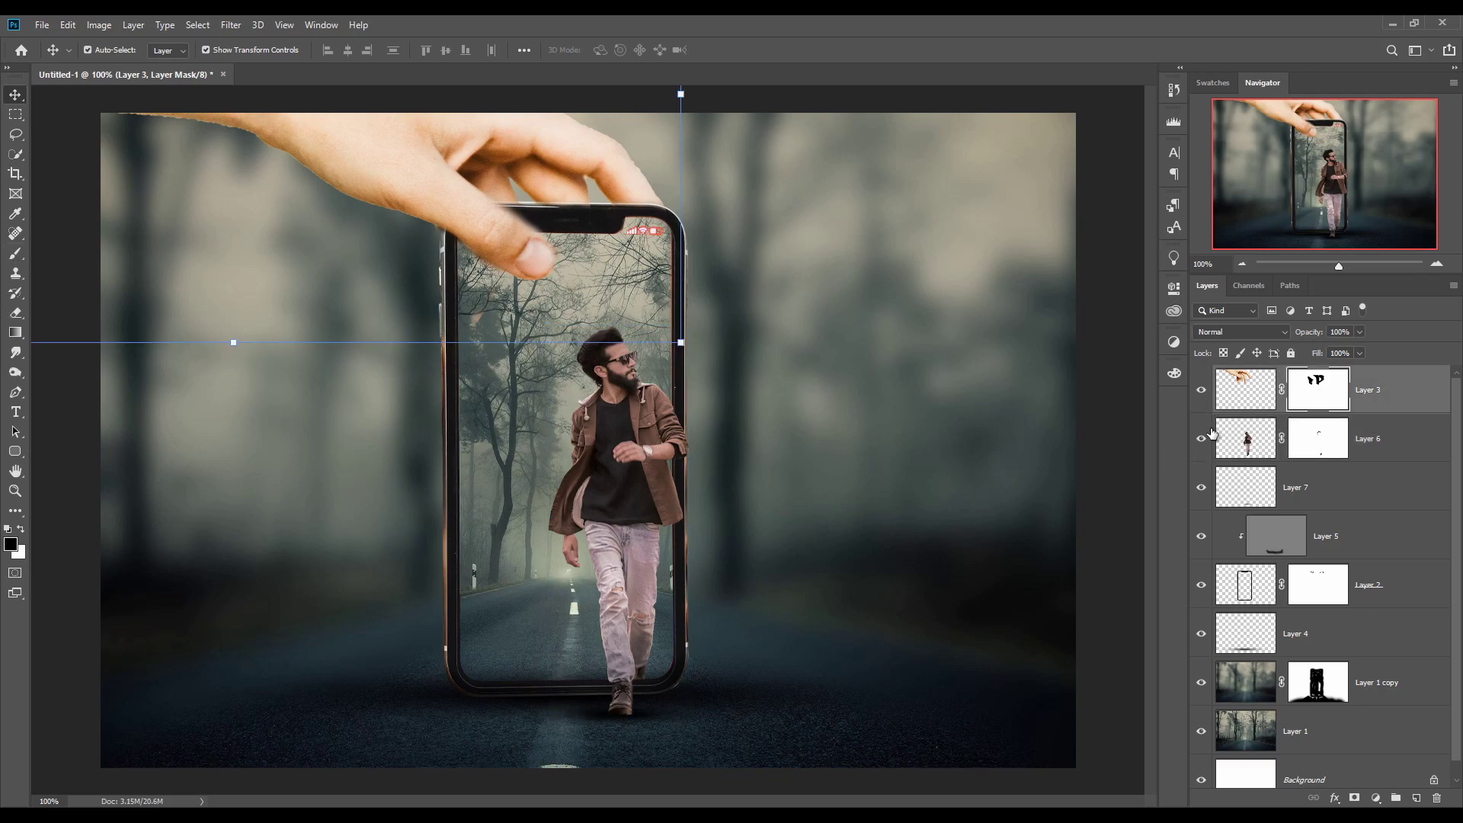
pyautogui.click(16, 253)
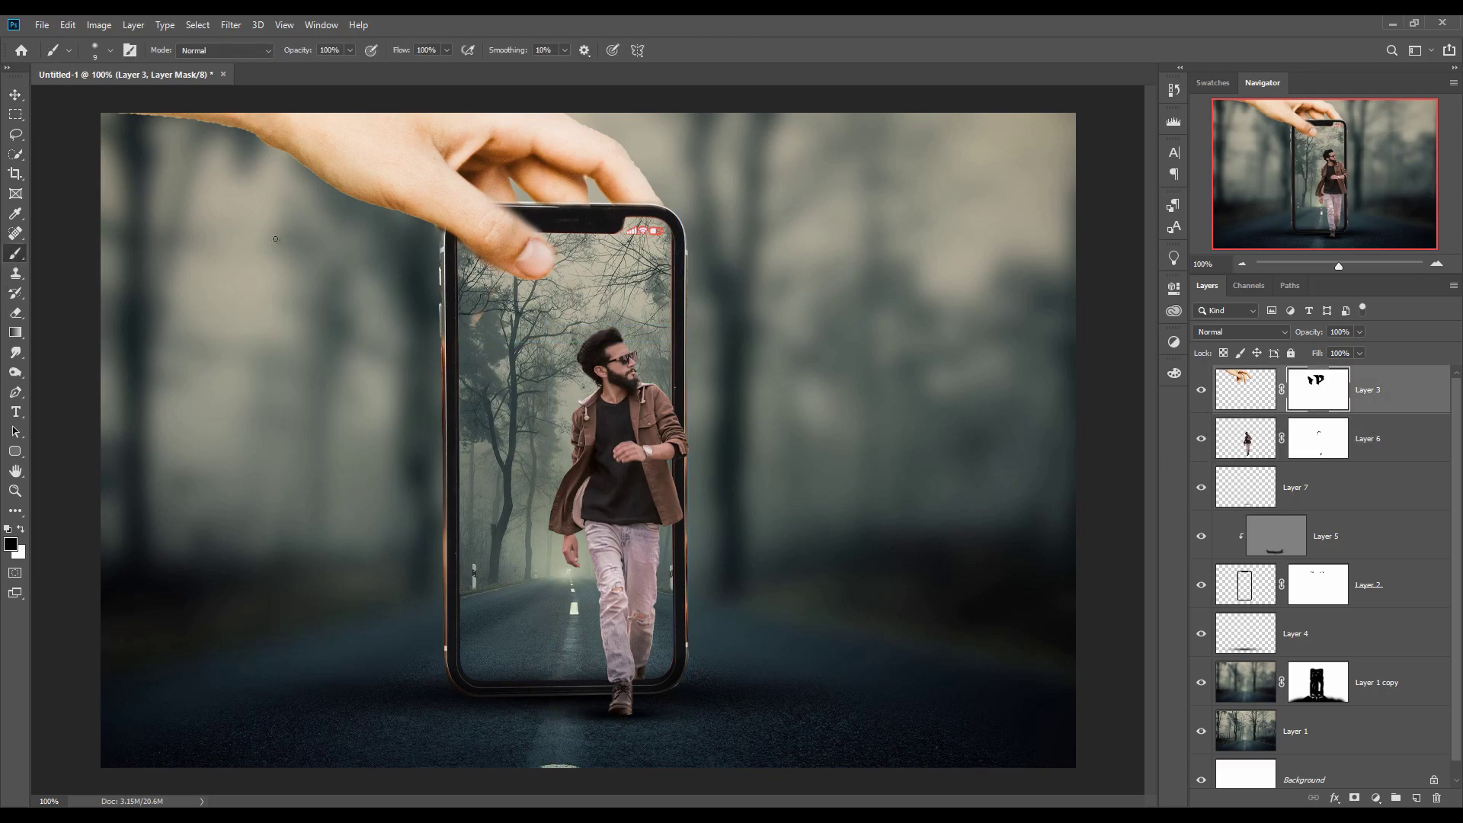
pyautogui.click(109, 52)
pyautogui.click(244, 223)
pyautogui.click(682, 97)
# Paint white with the 9 px brush on the hand's layer mask to restore the thumb's faded edge across the phone frame
pyautogui.hotkey('ctrl', '+')
pyautogui.hotkey('ctrl', '+')
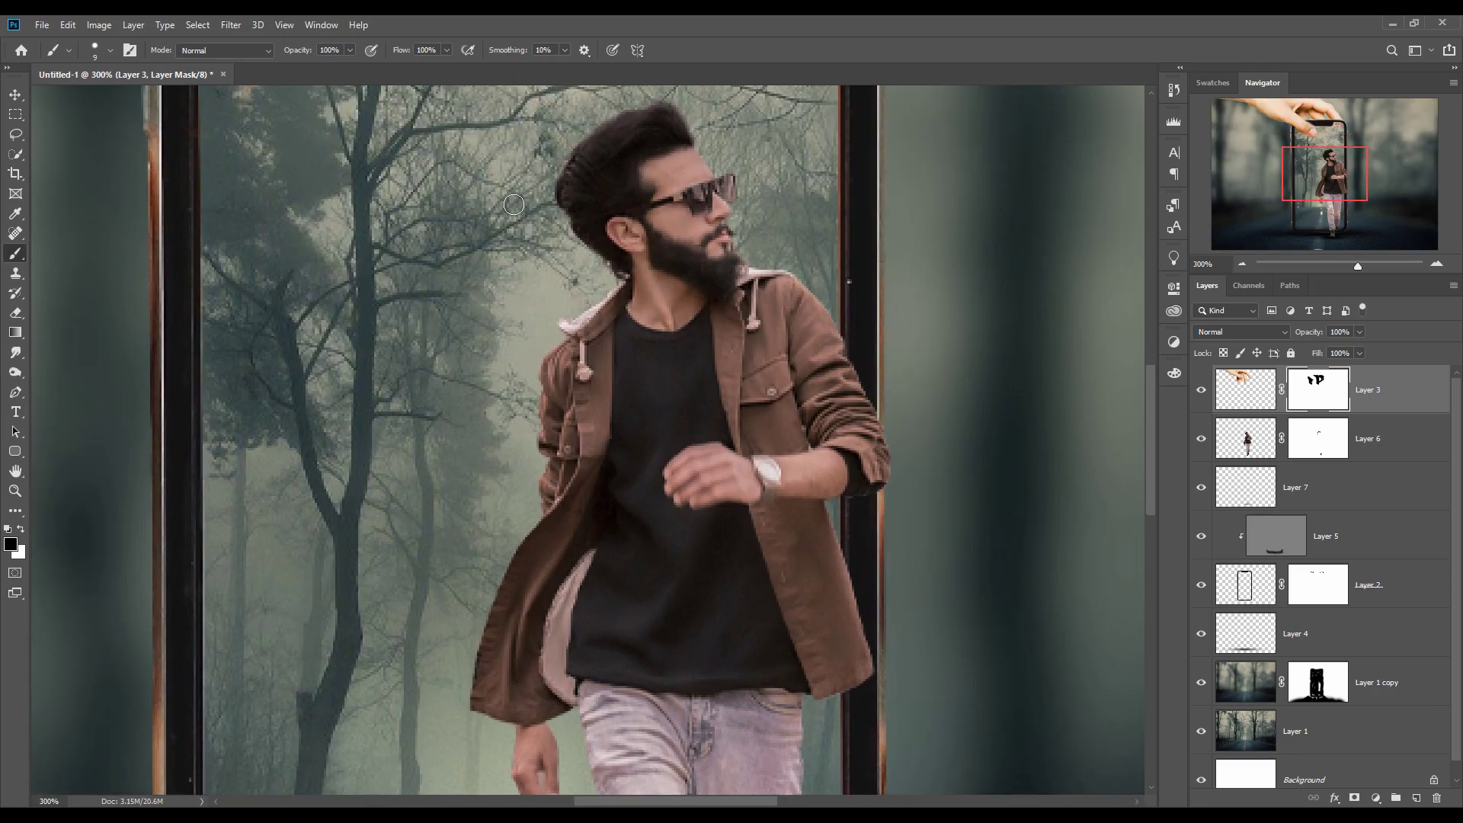
pyautogui.moveTo(582, 278); pyautogui.dragTo(668, 328)
pyautogui.moveTo(555, 206); pyautogui.dragTo(644, 408)
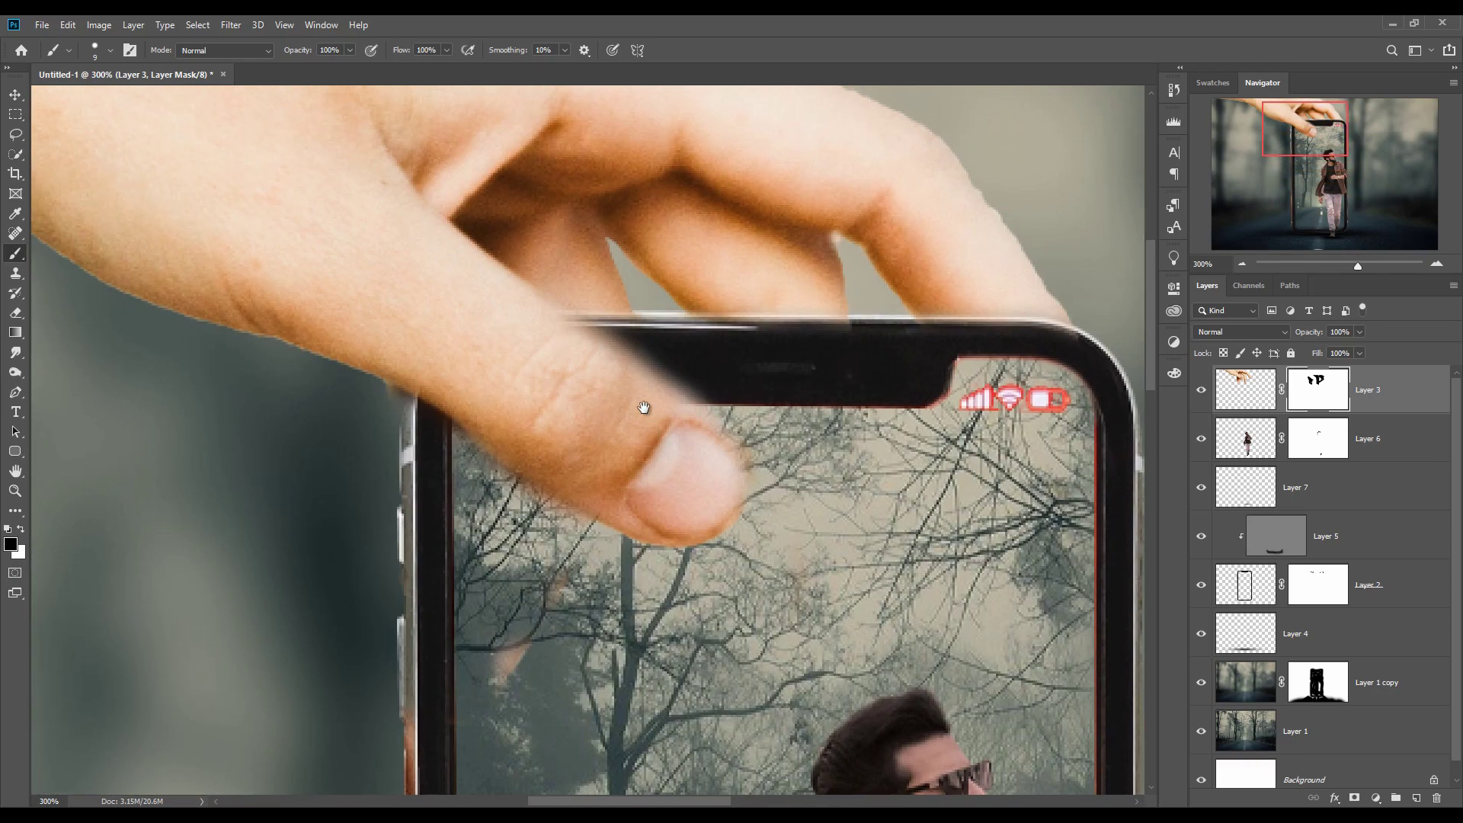
pyautogui.moveTo(553, 323); pyautogui.dragTo(563, 329)
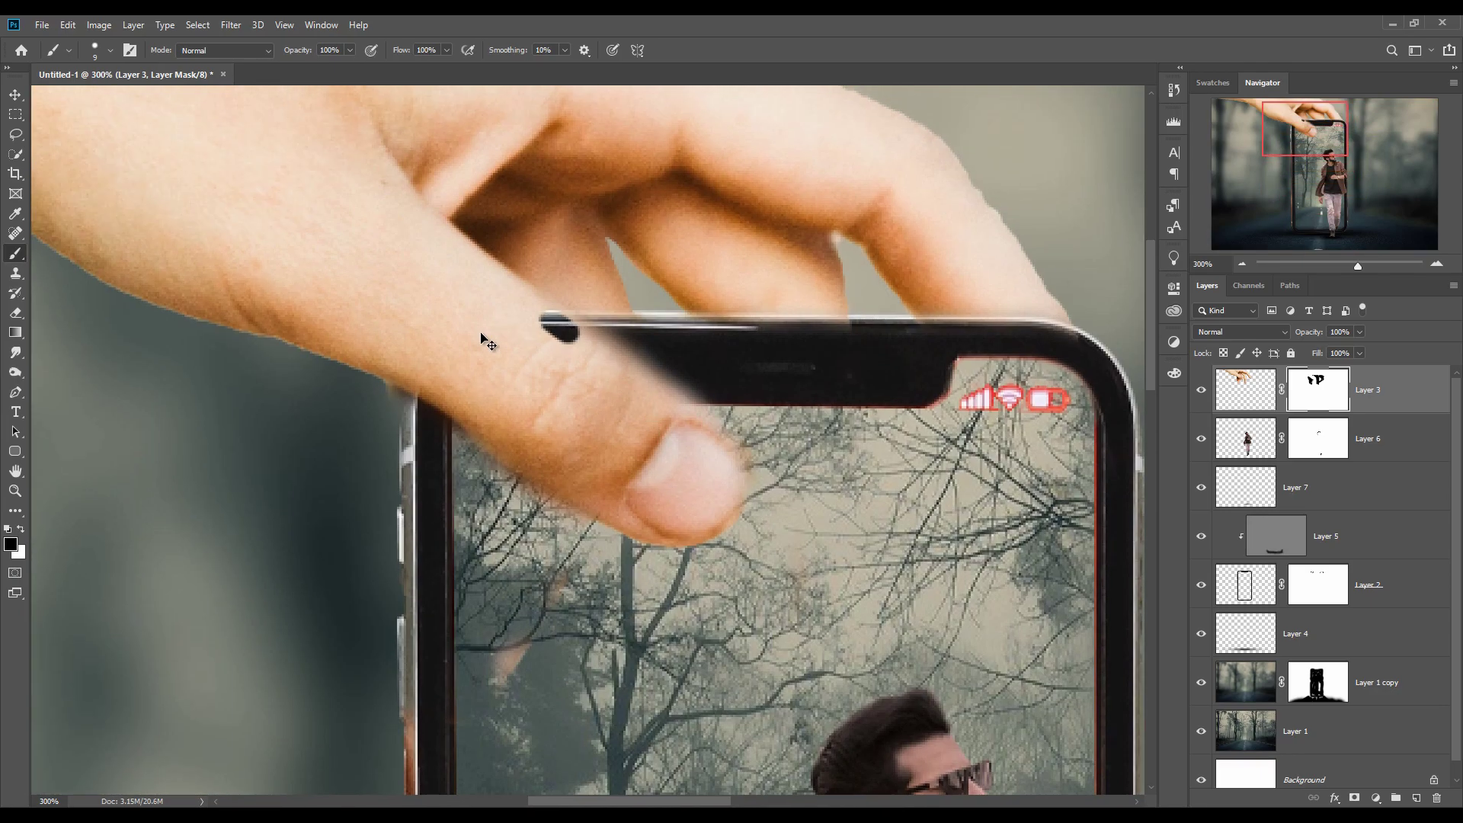
pyautogui.hotkey('ctrl', 'z')
pyautogui.click(21, 529)
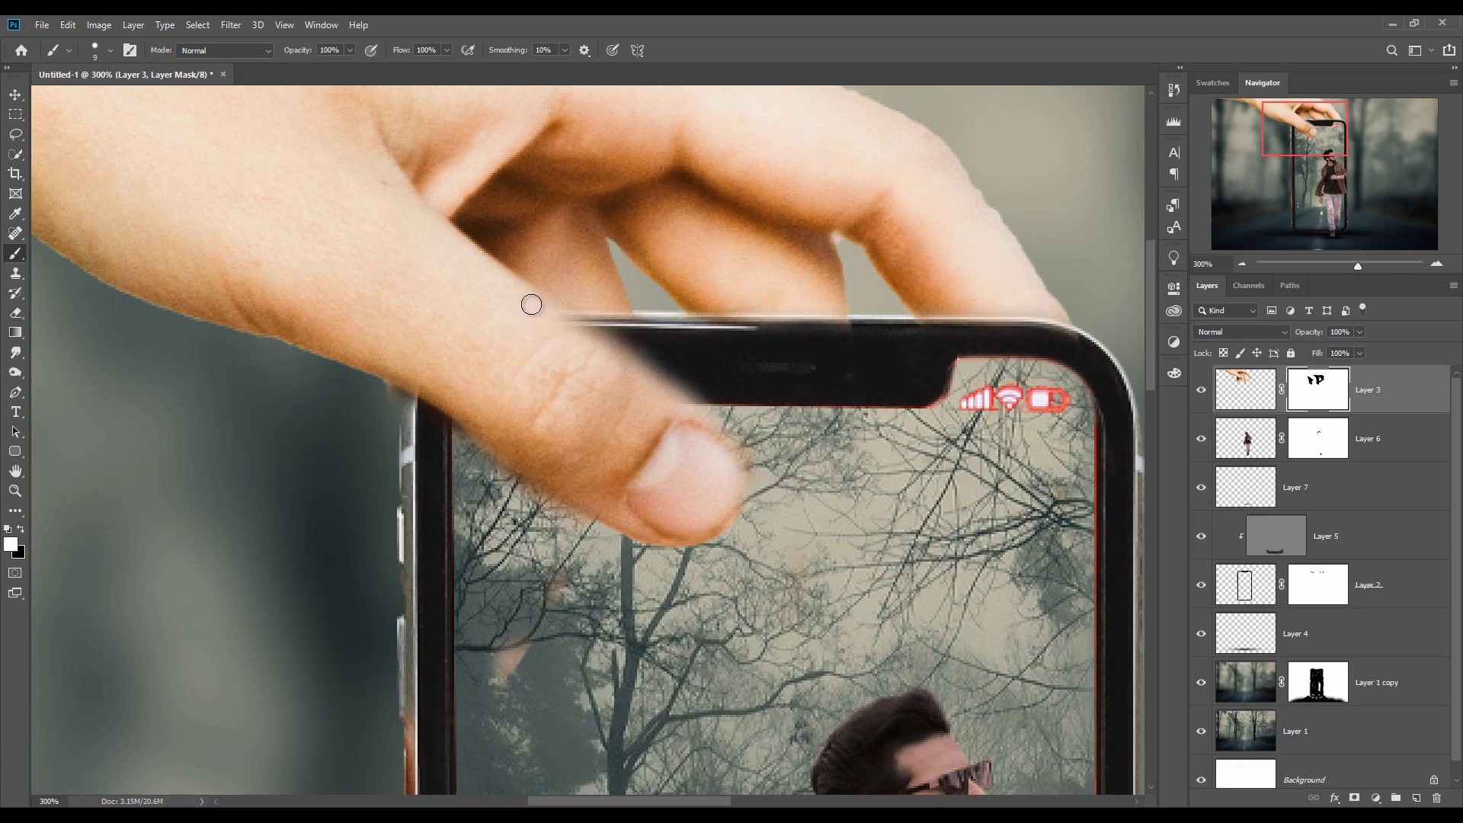
pyautogui.moveTo(601, 342)
pyautogui.mouseDown()
pyautogui.moveTo(697, 410)
pyautogui.moveTo(735, 469)
pyautogui.moveTo(725, 523)
pyautogui.moveTo(672, 534)
pyautogui.mouseUp()
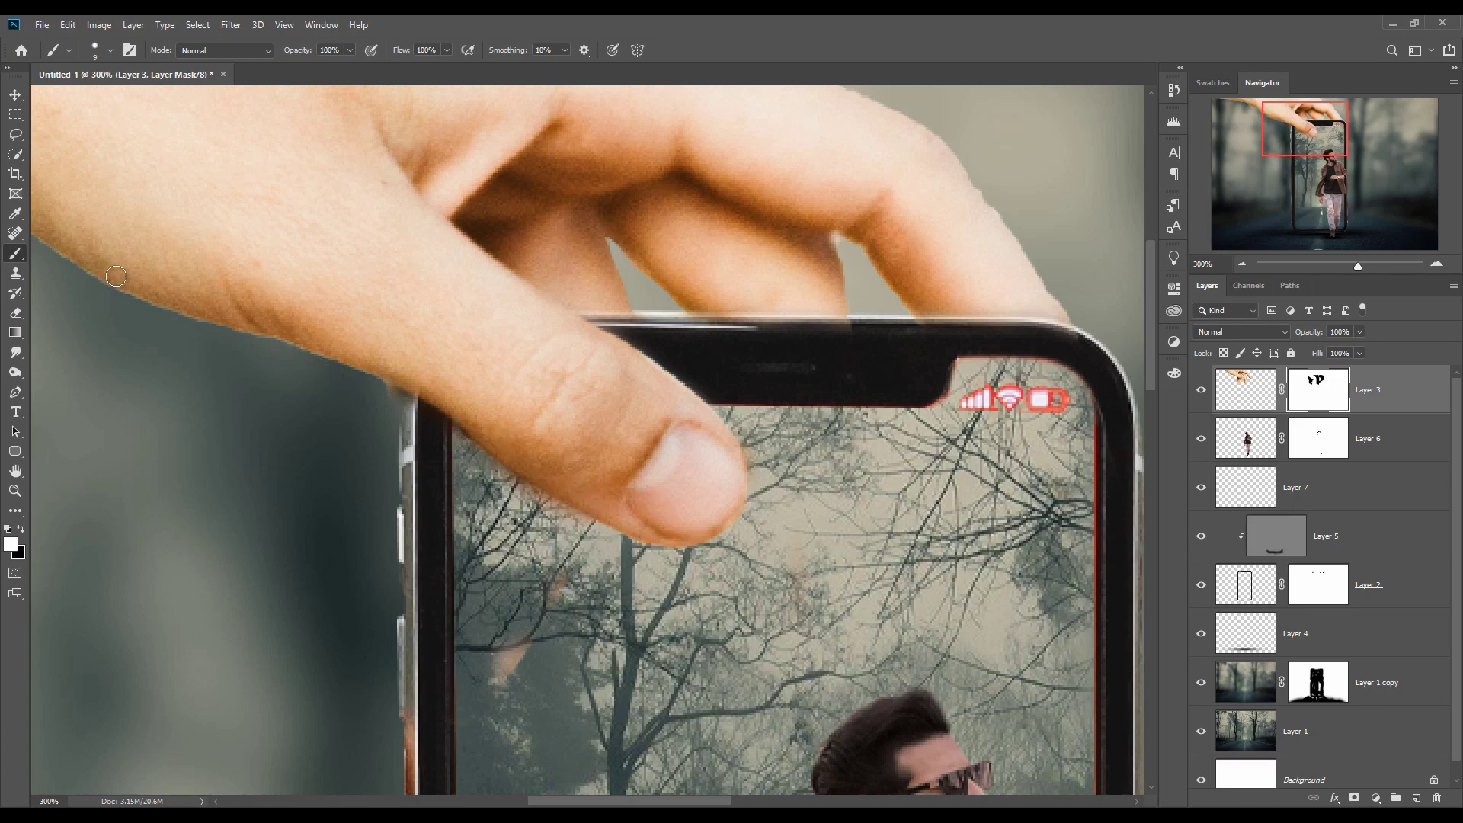
# Add a new empty layer between the man layer and the hand layer for the thumb's shadow
pyautogui.click(16, 99)
pyautogui.click(1388, 431)
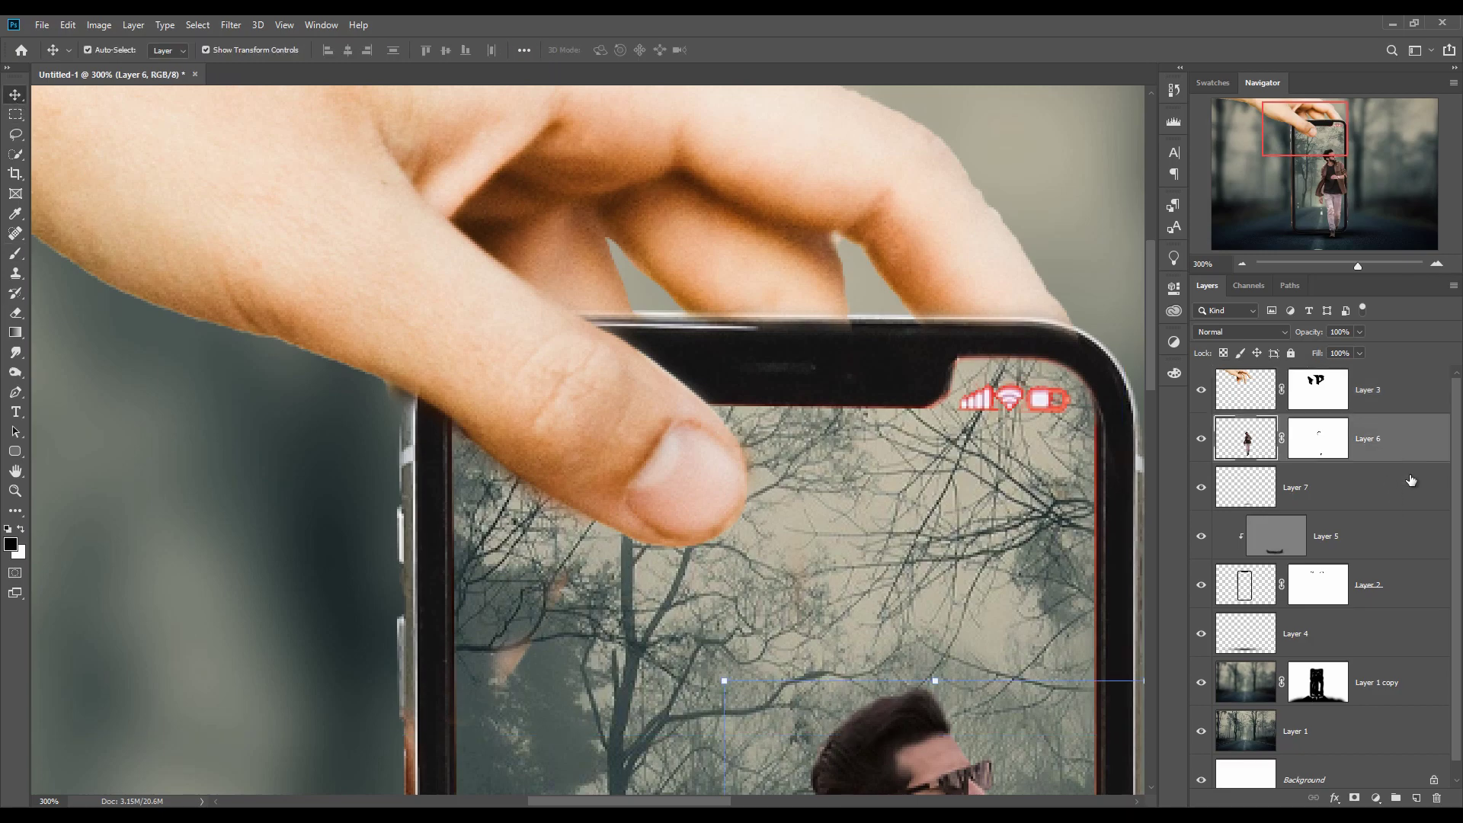
pyautogui.click(1417, 798)
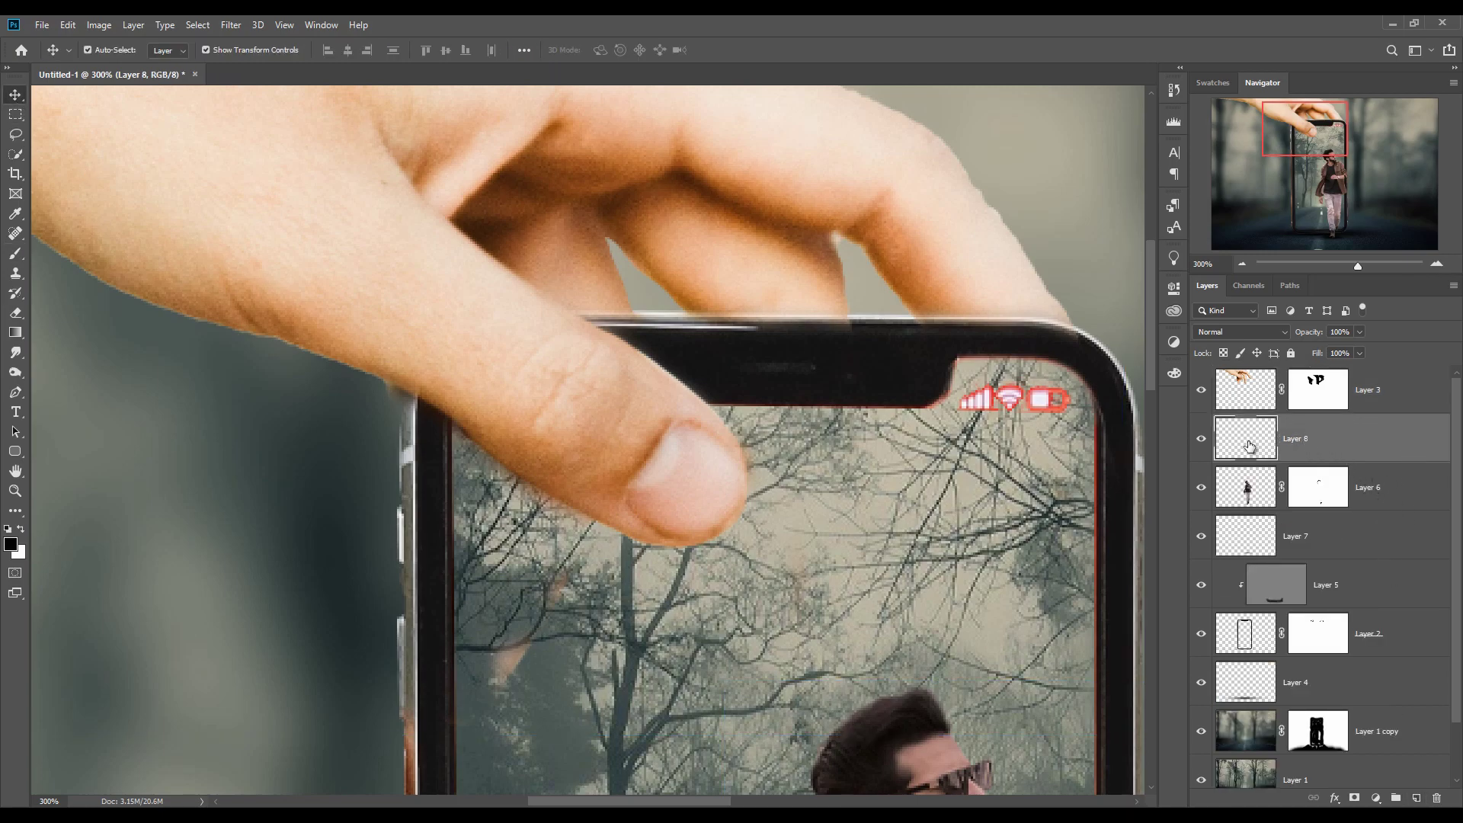
# Try to shape the thumb's shadow by stamping one enlarged black brush dab behind the thumb and stretching it wider
pyautogui.click(15, 254)
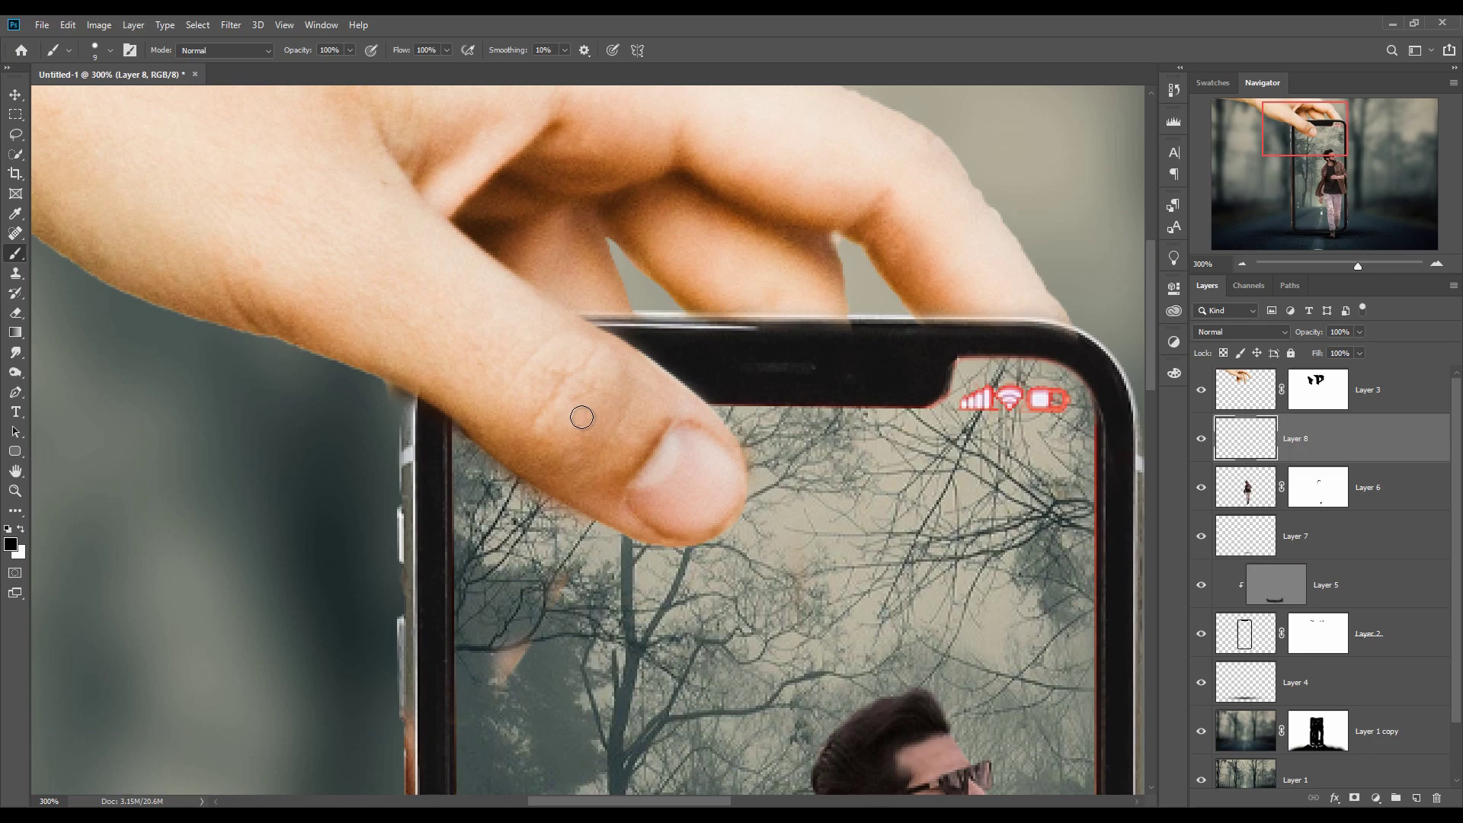
pyautogui.press(']')
pyautogui.press(']')
pyautogui.press(']')
pyautogui.press(']')
pyautogui.press(']')
pyautogui.press(']')
pyautogui.press(']')
pyautogui.press(']')
pyautogui.press(']')
pyautogui.press(']')
pyautogui.click(674, 468)
pyautogui.click(16, 93)
pyautogui.moveTo(741, 475); pyautogui.dragTo(793, 472)
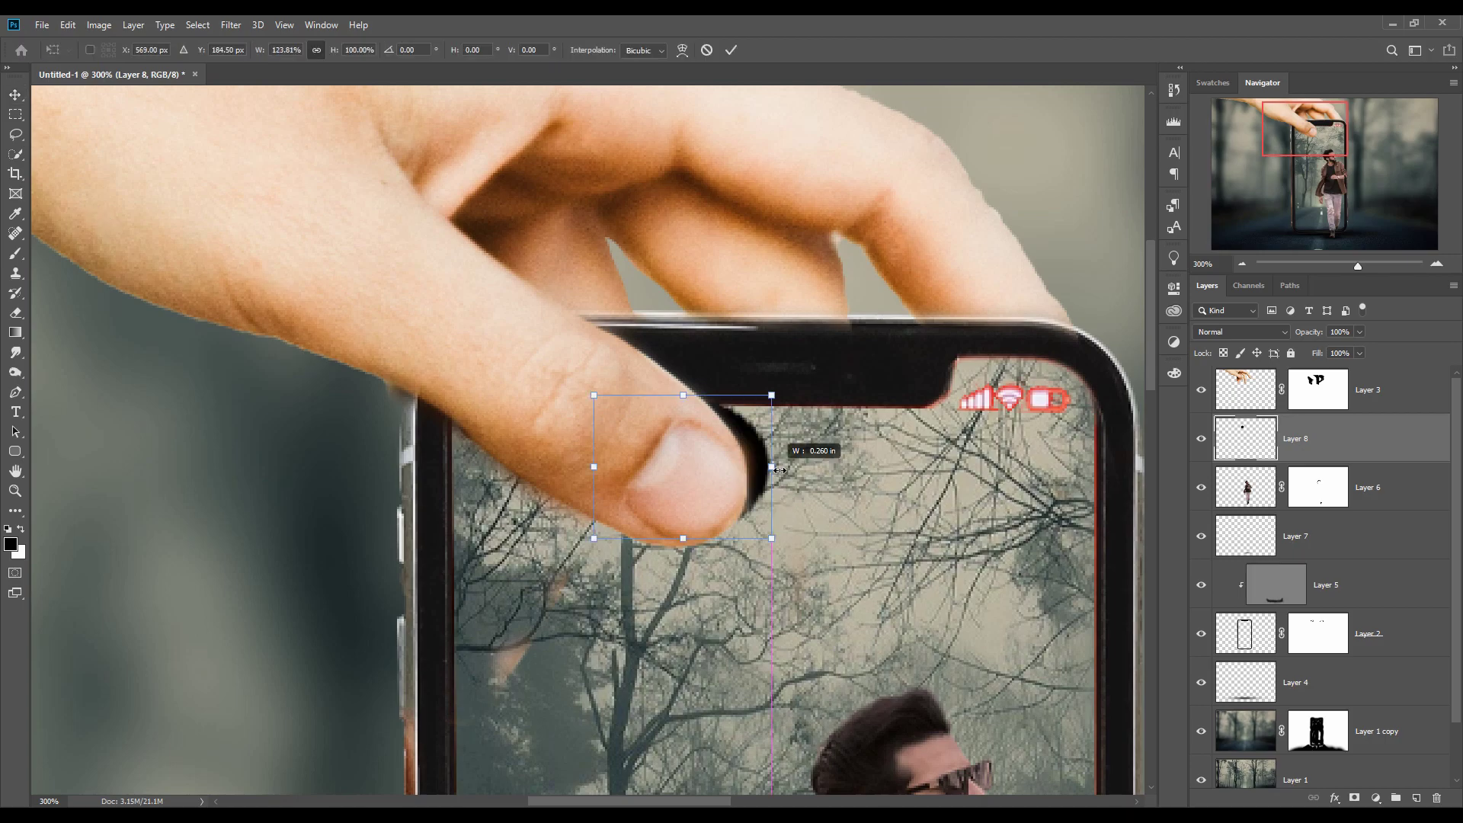
pyautogui.hotkey('ctrl', 'z')
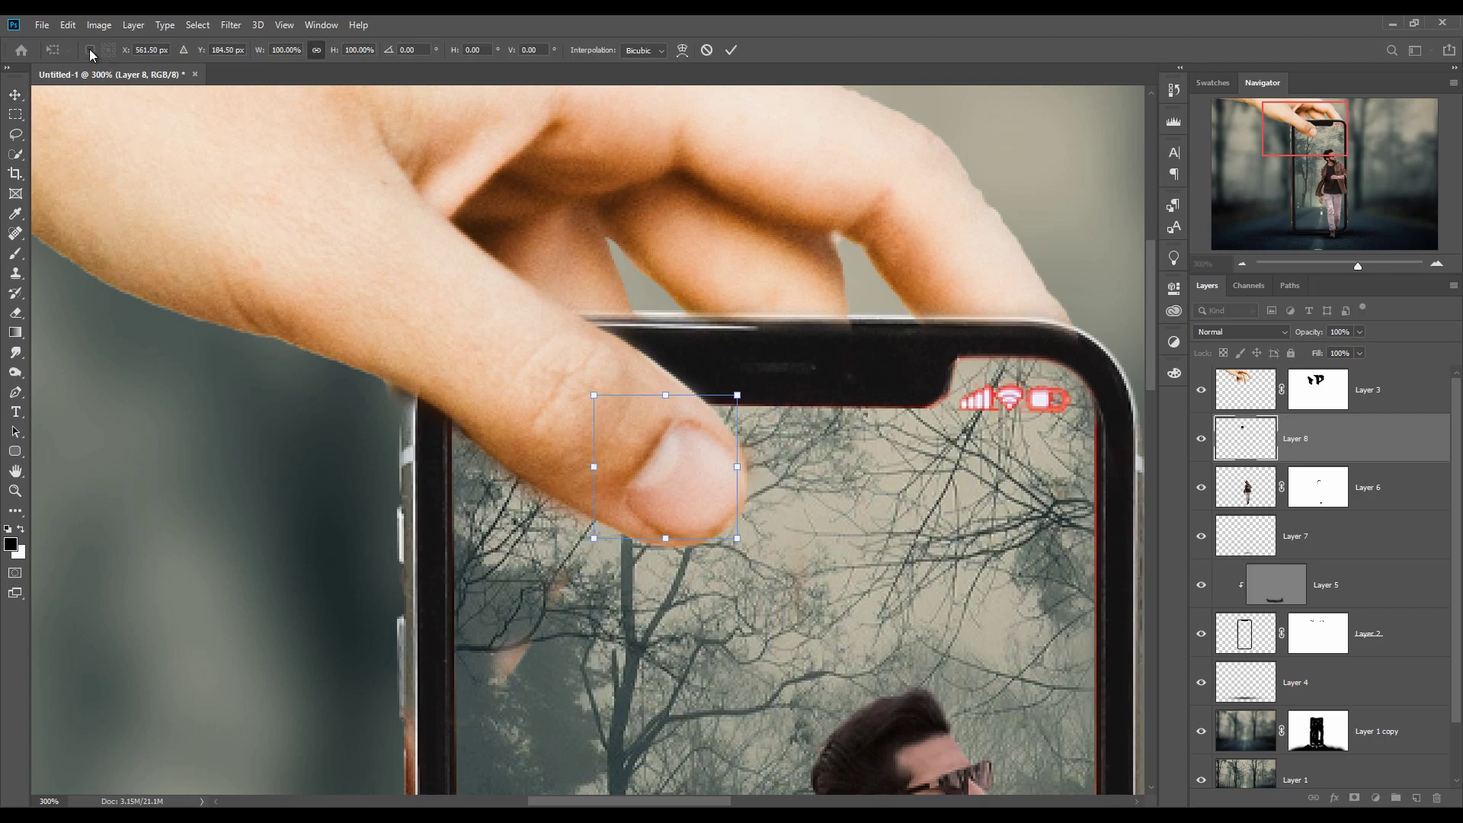
pyautogui.press('Escape')
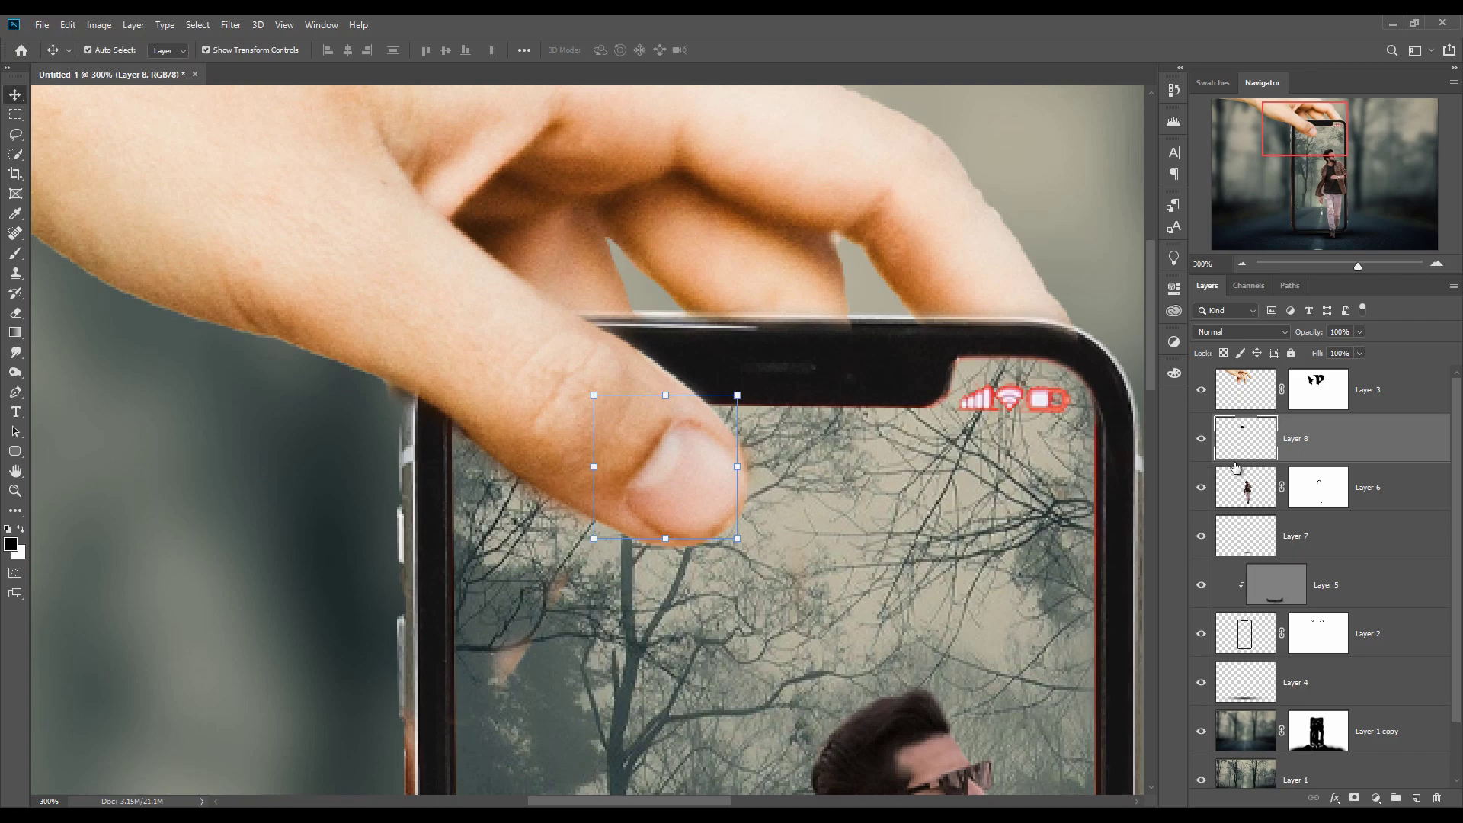
pyautogui.click(87, 50)
# Paint a soft black shadow behind the thumb on the new layer, using a soft brush at 90 px and reducing it to 60 px
pyautogui.click(15, 253)
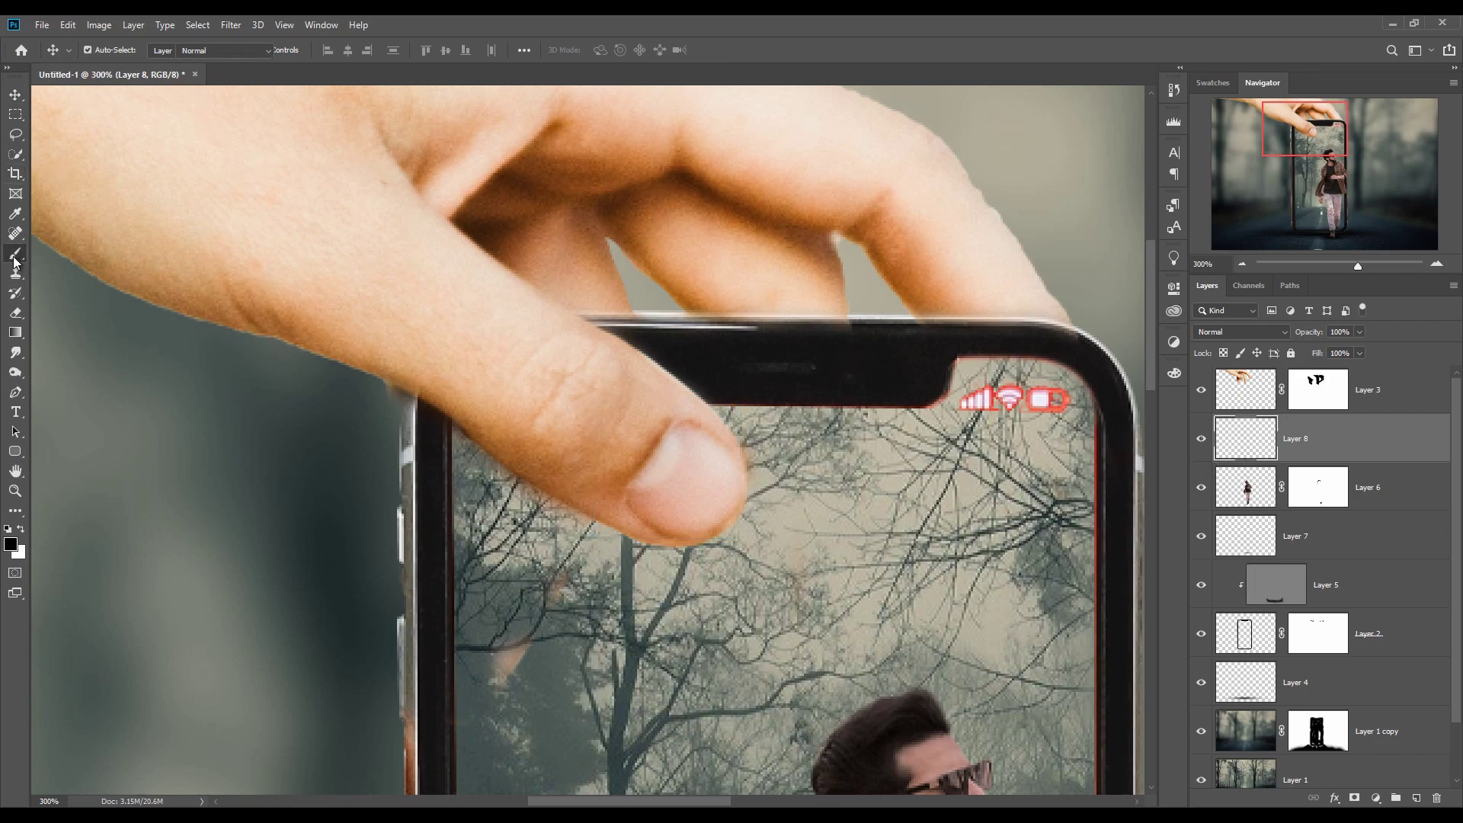
pyautogui.click(111, 51)
pyautogui.click(82, 242)
pyautogui.click(855, 22)
pyautogui.press(']')
pyautogui.press(']')
pyautogui.press(']')
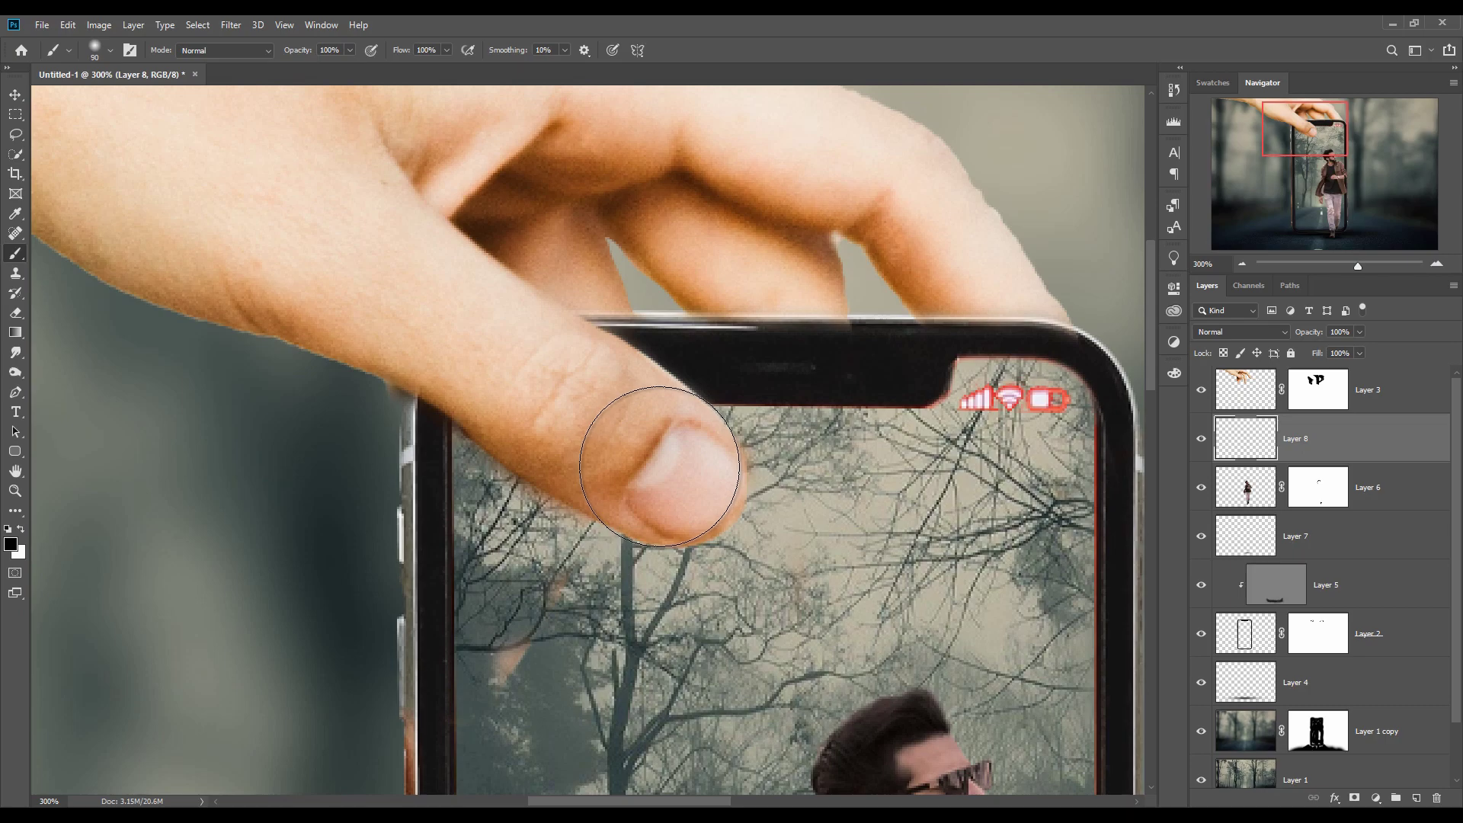
pyautogui.moveTo(659, 466)
pyautogui.mouseDown()
pyautogui.moveTo(621, 433)
pyautogui.moveTo(636, 427)
pyautogui.moveTo(510, 376)
pyautogui.moveTo(631, 447)
pyautogui.moveTo(610, 399)
pyautogui.moveTo(587, 385)
pyautogui.moveTo(644, 457)
pyautogui.moveTo(660, 440)
pyautogui.mouseUp()
pyautogui.press('[')
pyautogui.press('[')
pyautogui.press('[')
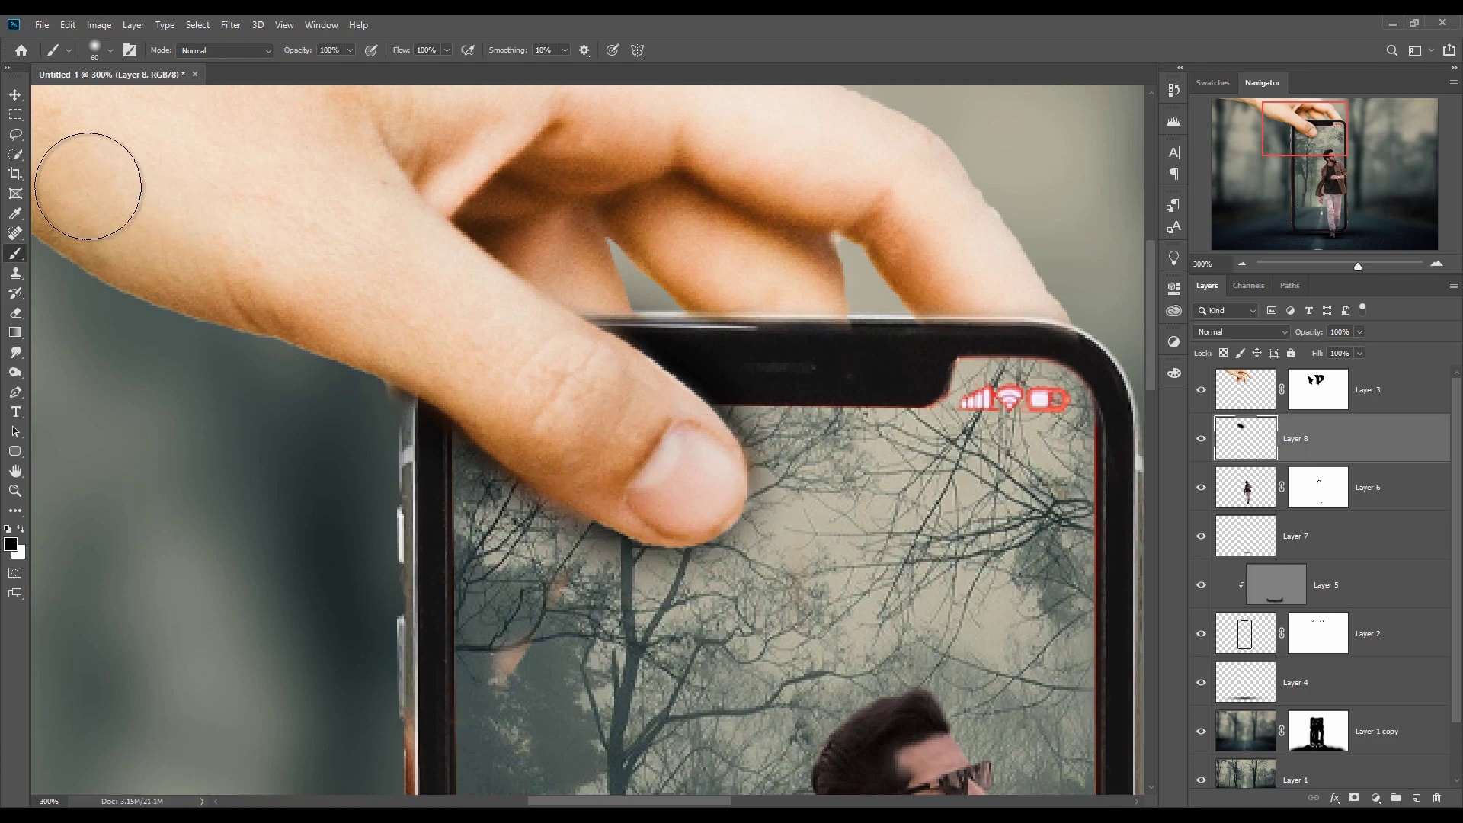
pyautogui.click(14, 94)
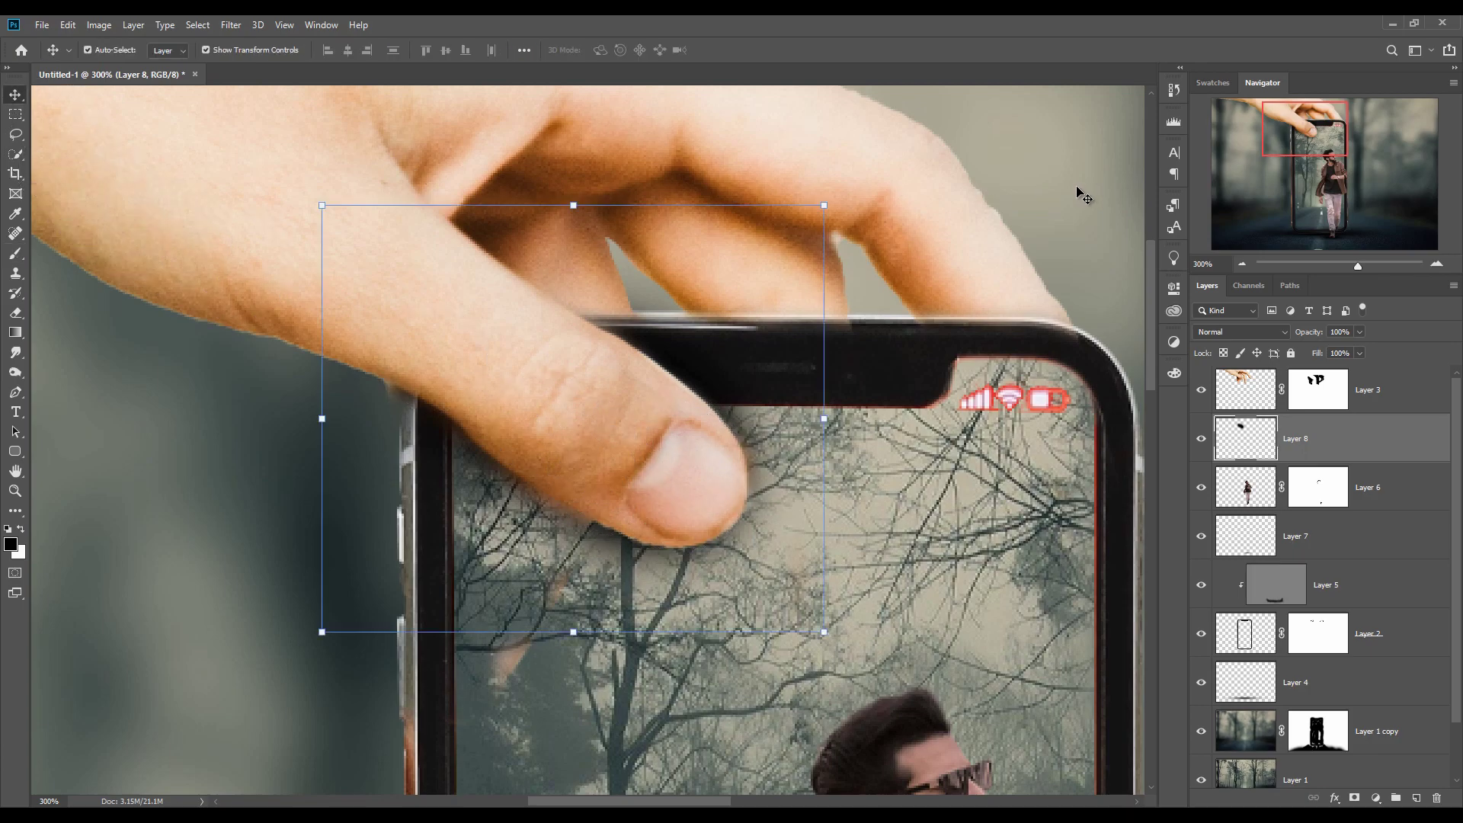
pyautogui.hotkey('ctrl', '1')
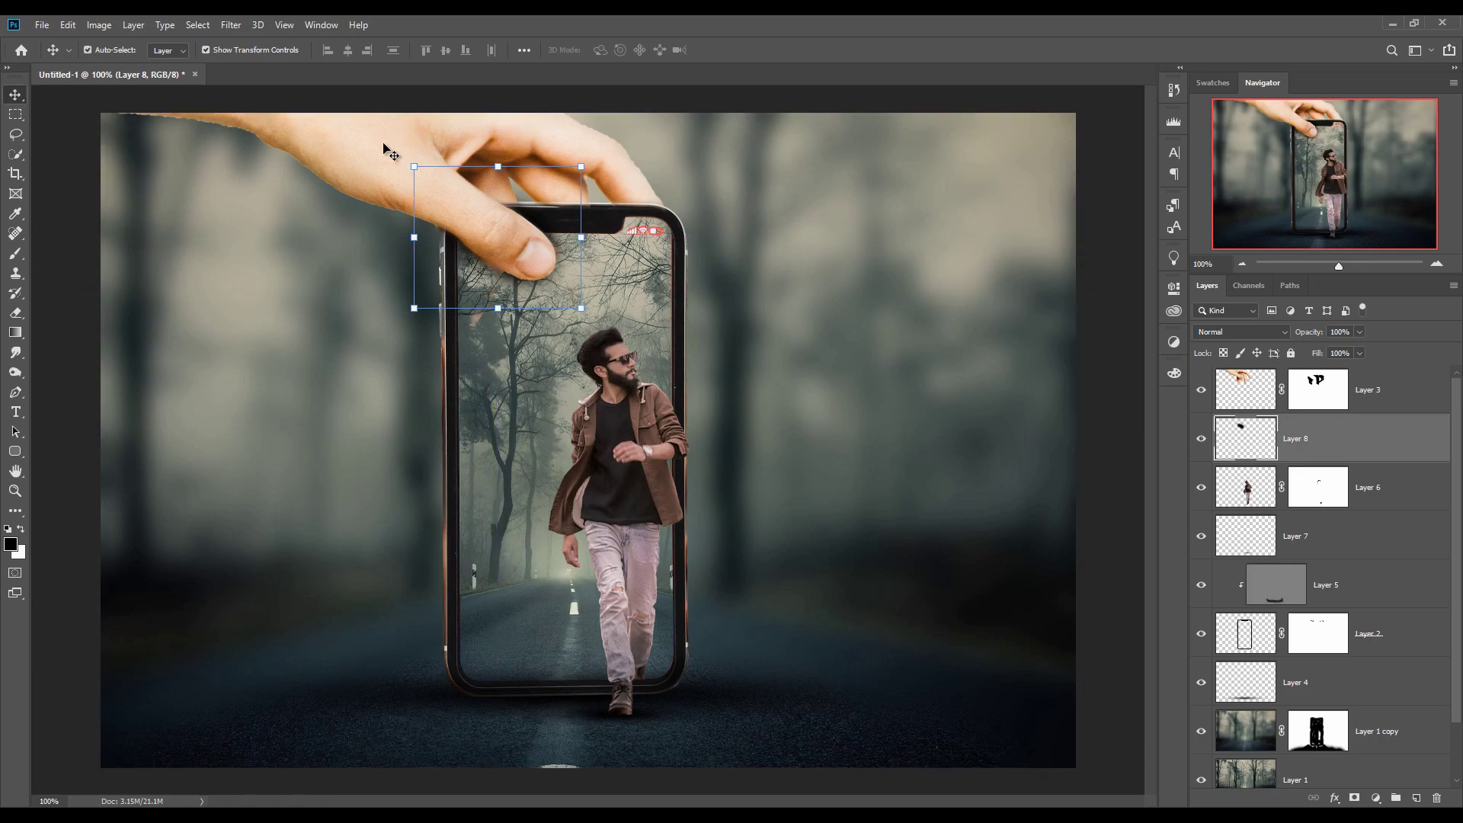
# Open the hand layer in the Camera Raw Filter and set HSL saturation to -26 for oranges and -63 for yellows
pyautogui.click(1240, 387)
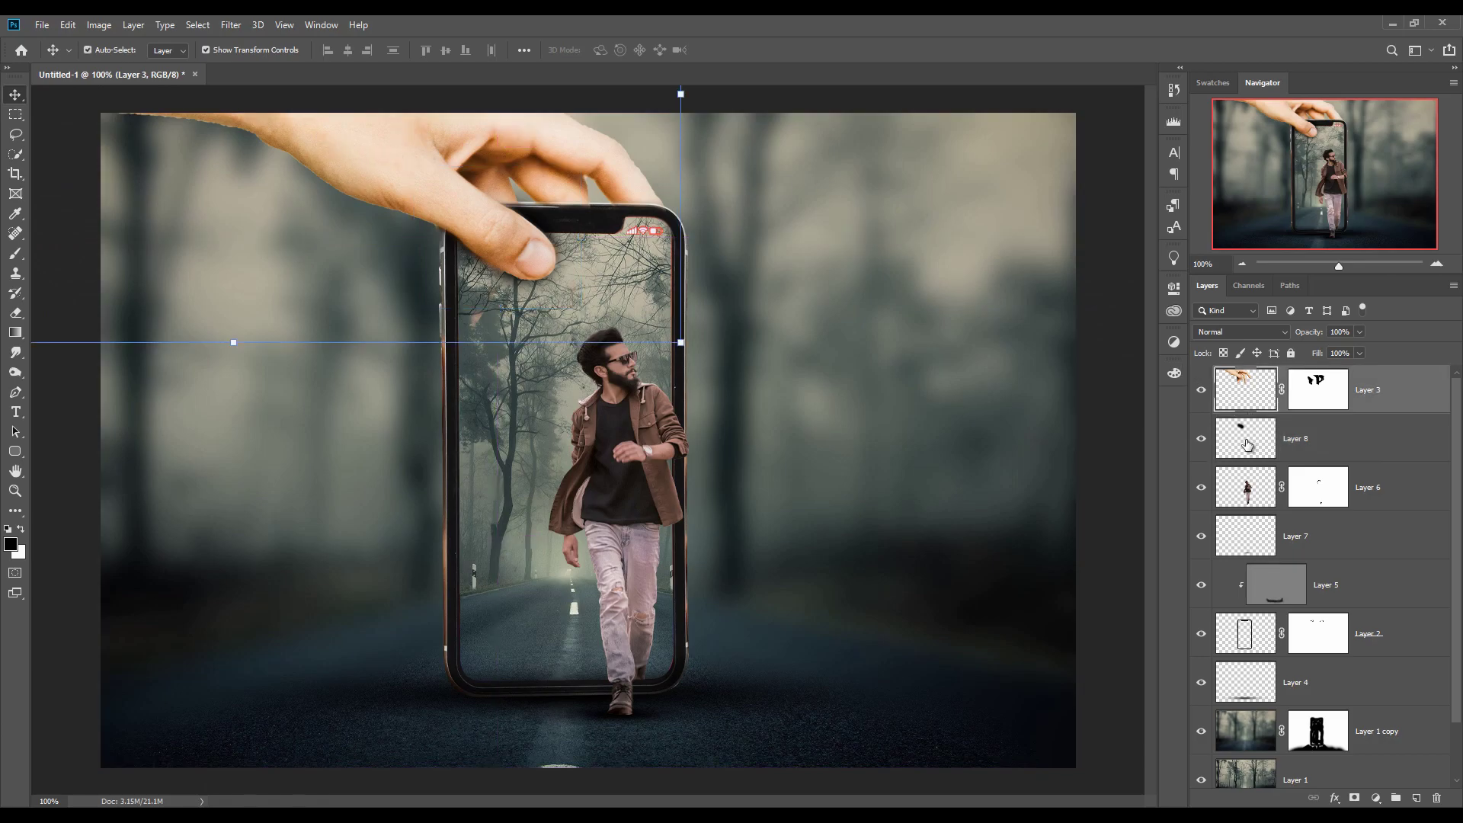
pyautogui.click(246, 25)
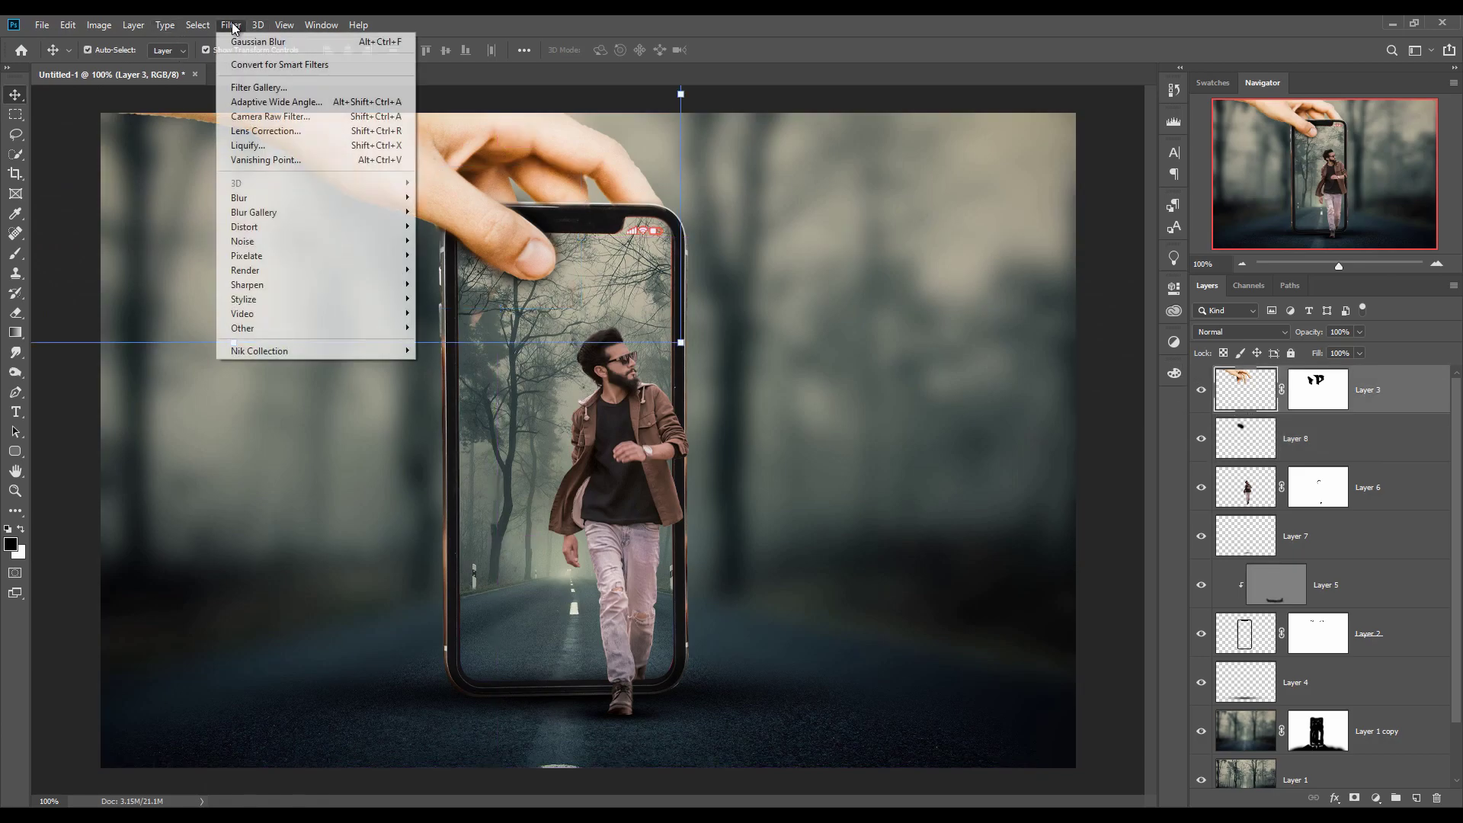
pyautogui.click(259, 119)
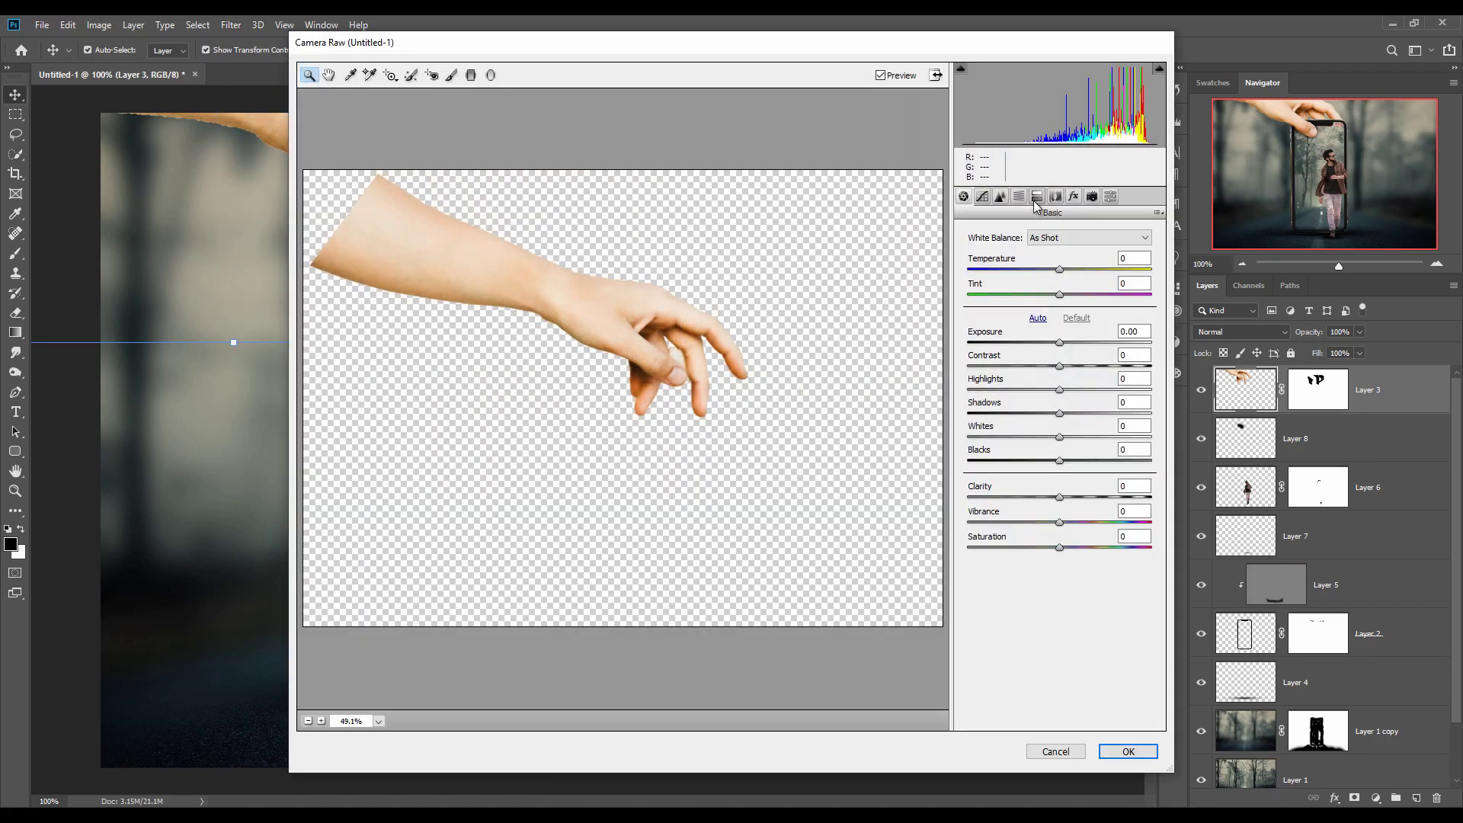
pyautogui.click(1036, 198)
pyautogui.click(1019, 198)
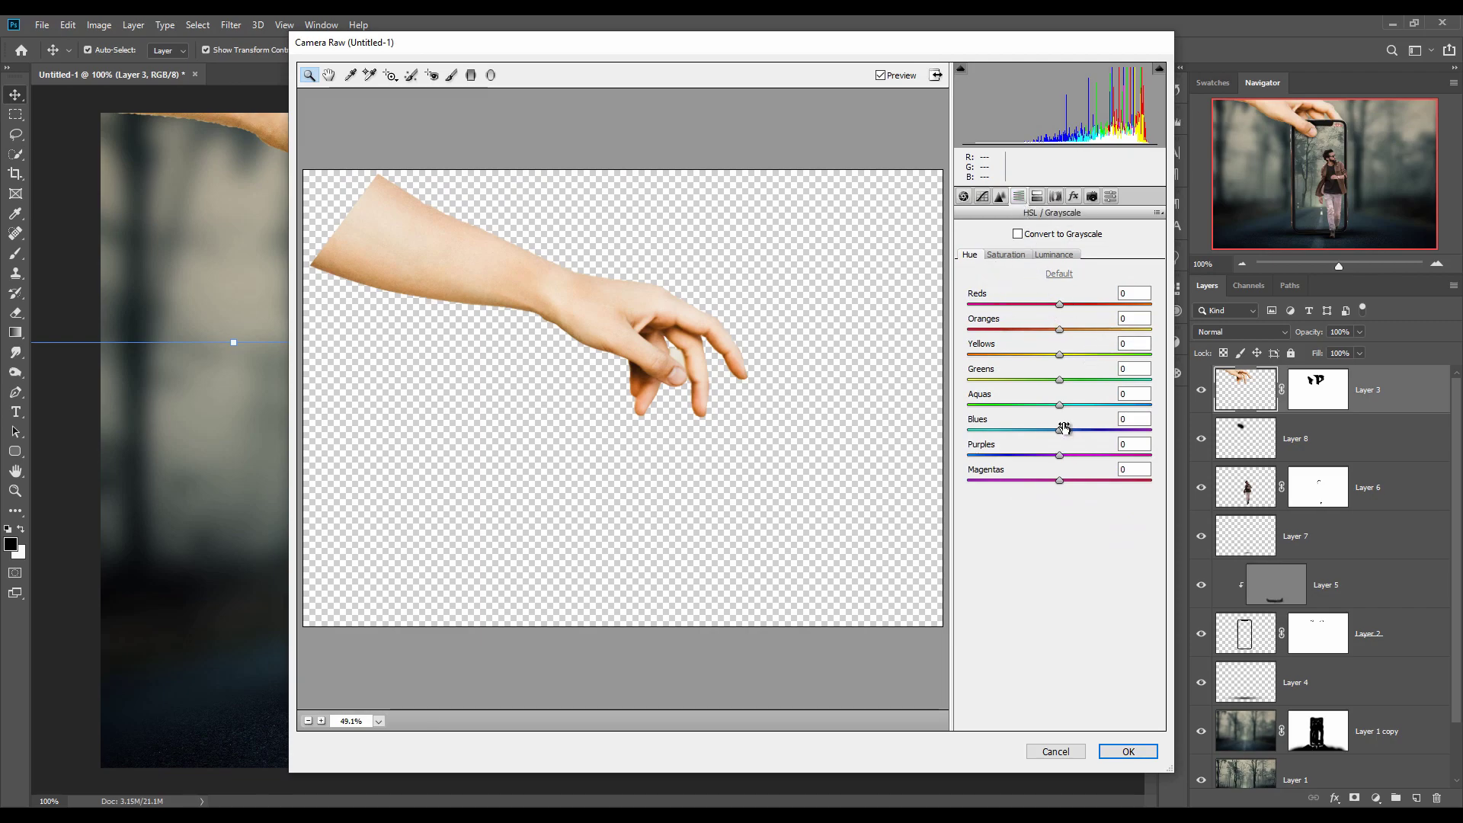
pyautogui.click(1007, 255)
pyautogui.moveTo(1061, 356); pyautogui.dragTo(1002, 356)
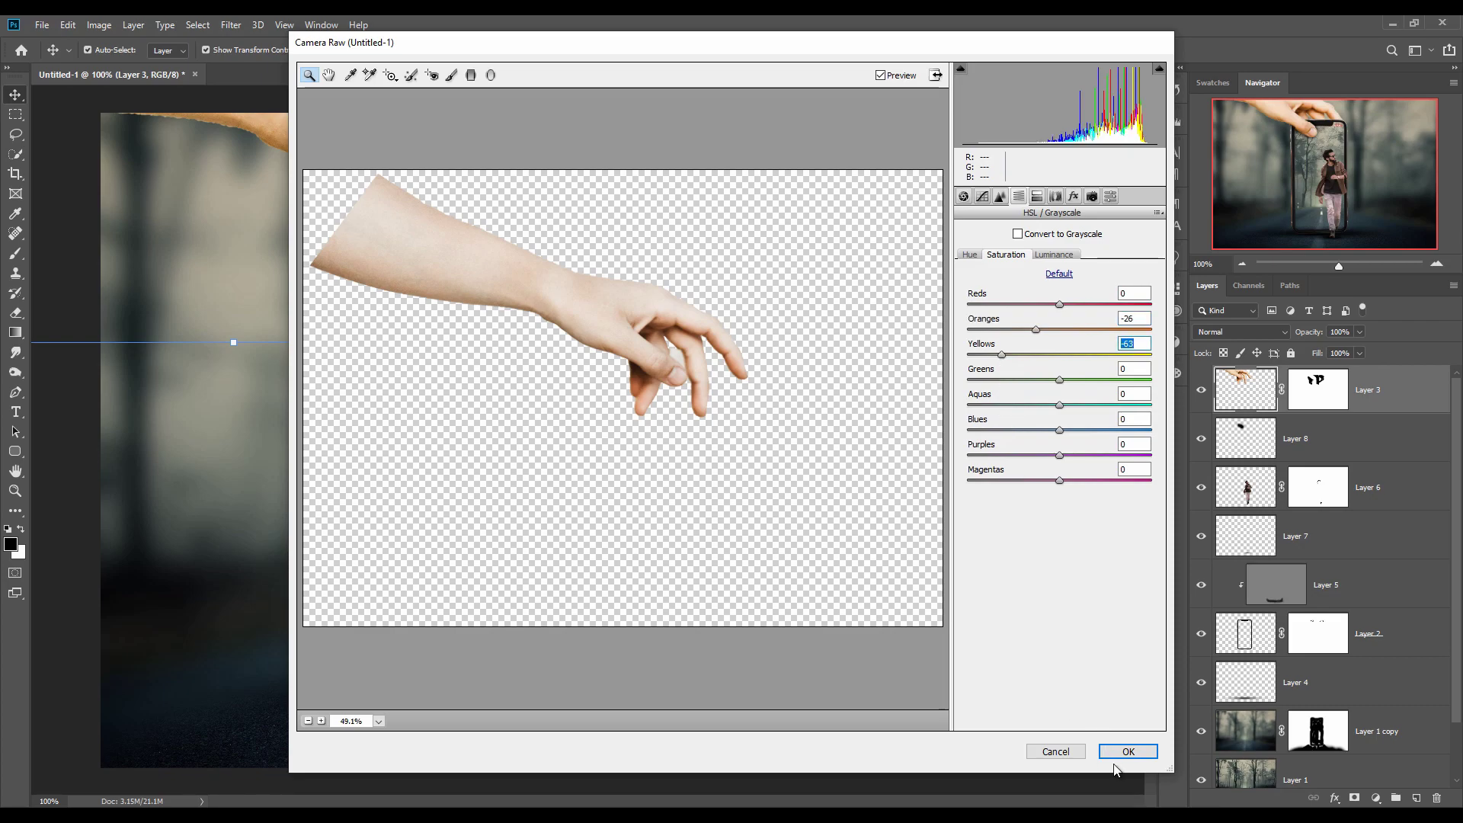
# Set the hand's exposure to -0.20 and contrast to +16 in the Camera Raw Filter and apply the adjustments
pyautogui.click(963, 196)
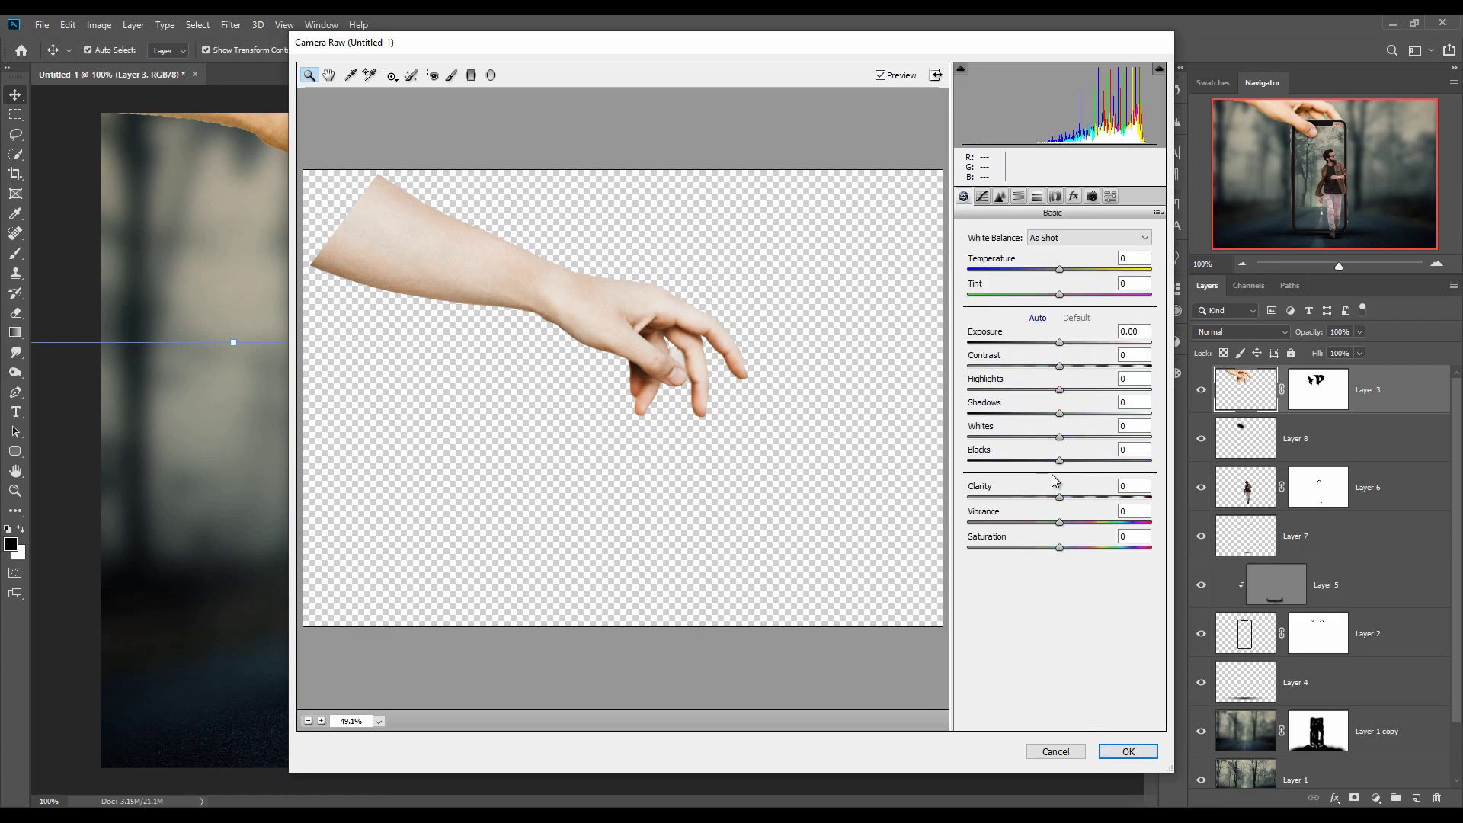
pyautogui.moveTo(1064, 348); pyautogui.dragTo(1076, 371)
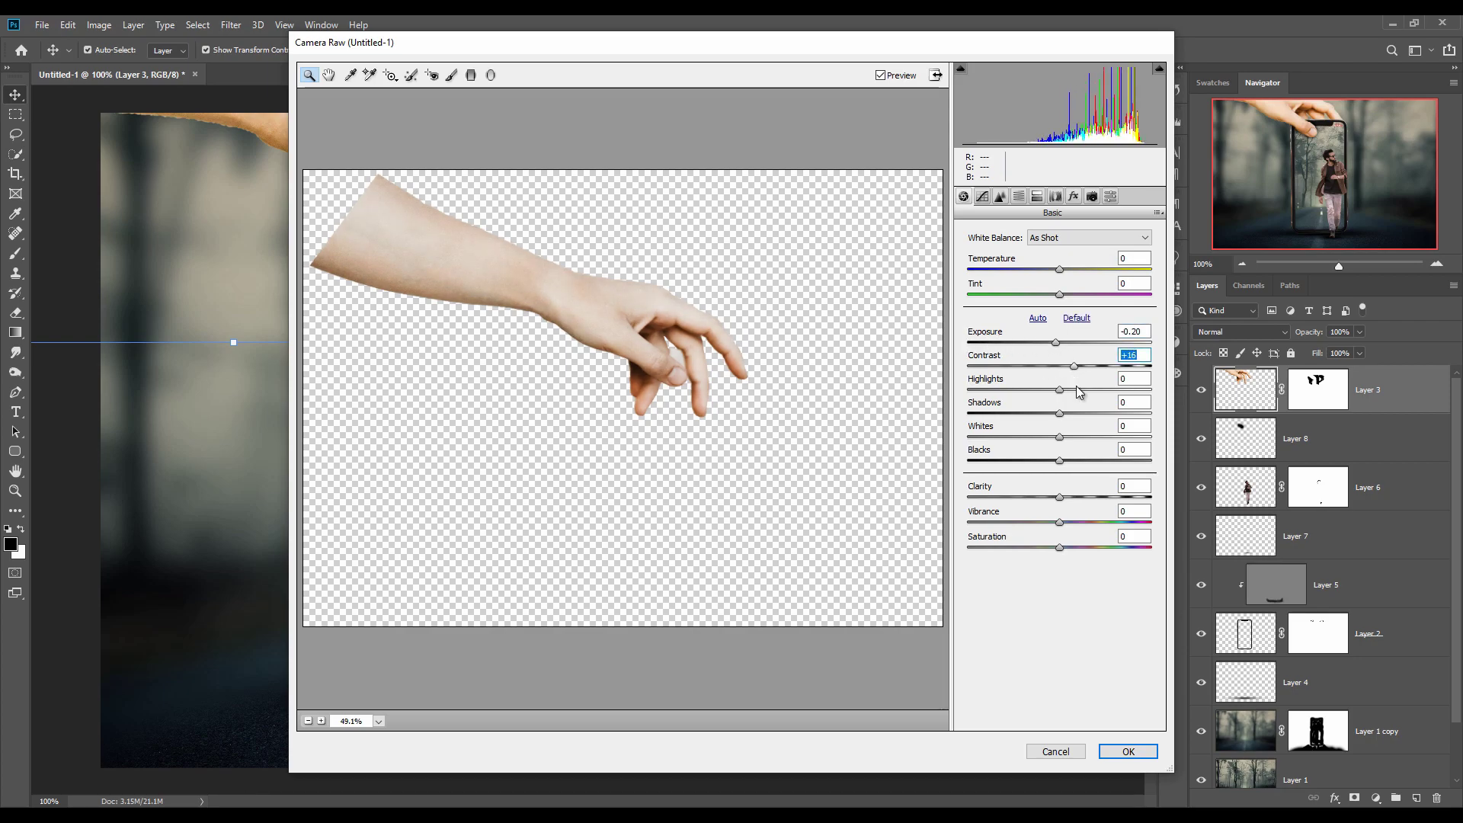
pyautogui.click(1124, 754)
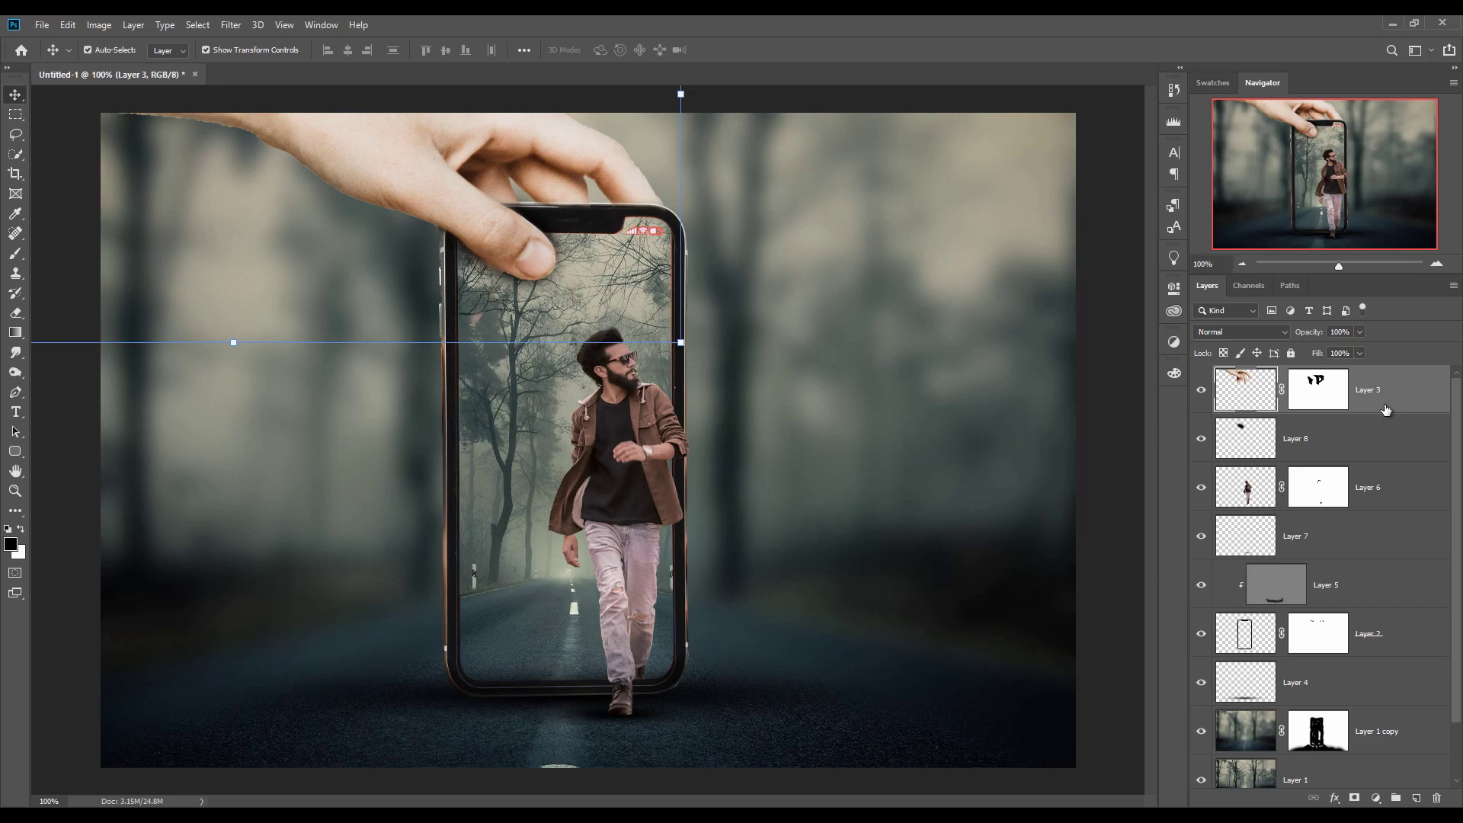
# Apply the Camera Raw Filter to the man layer, raising overall saturation to about +48 and increasing the oranges value in the HSL adjustments
pyautogui.click(1247, 491)
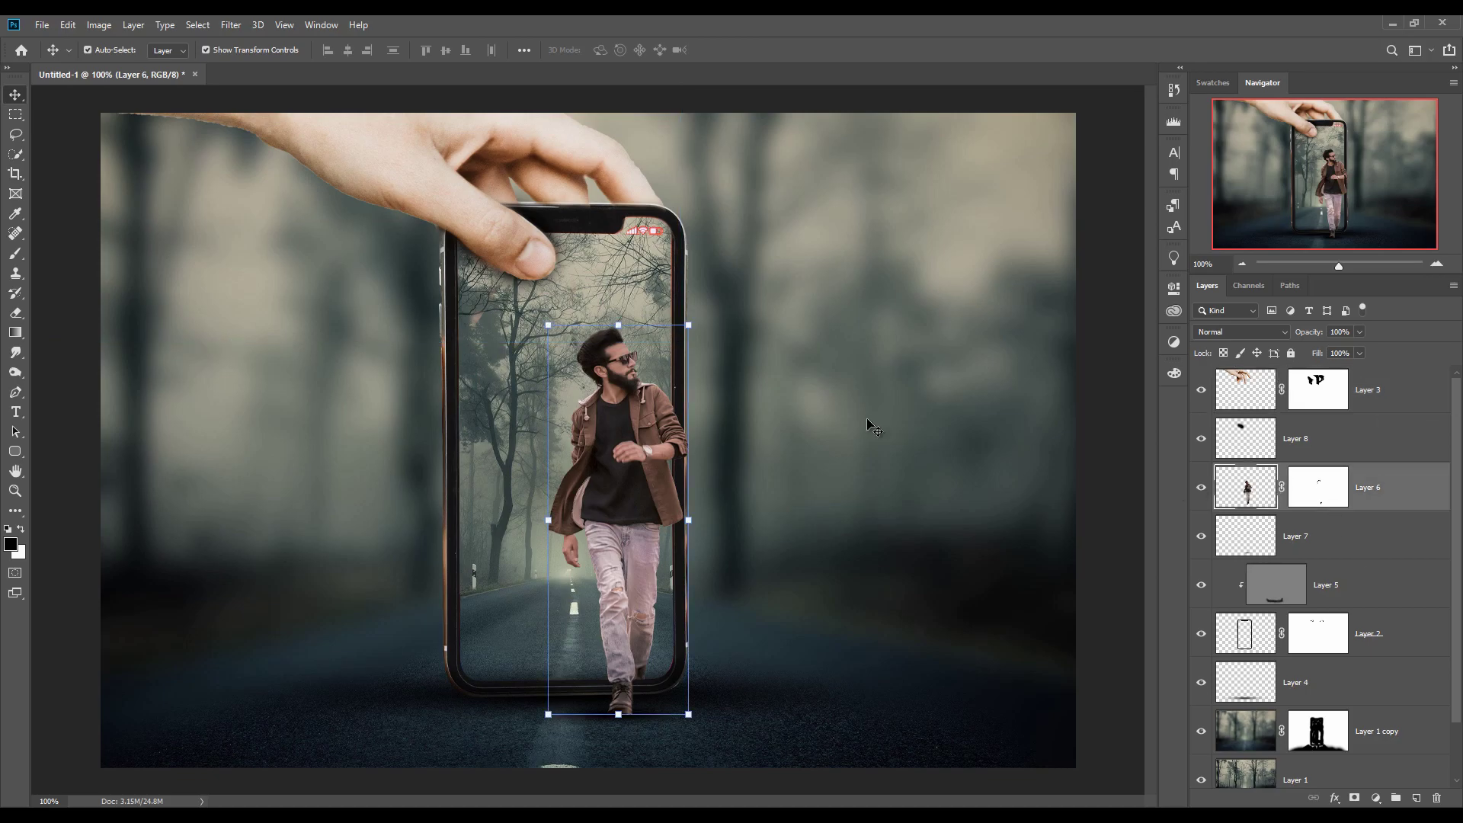
pyautogui.click(230, 24)
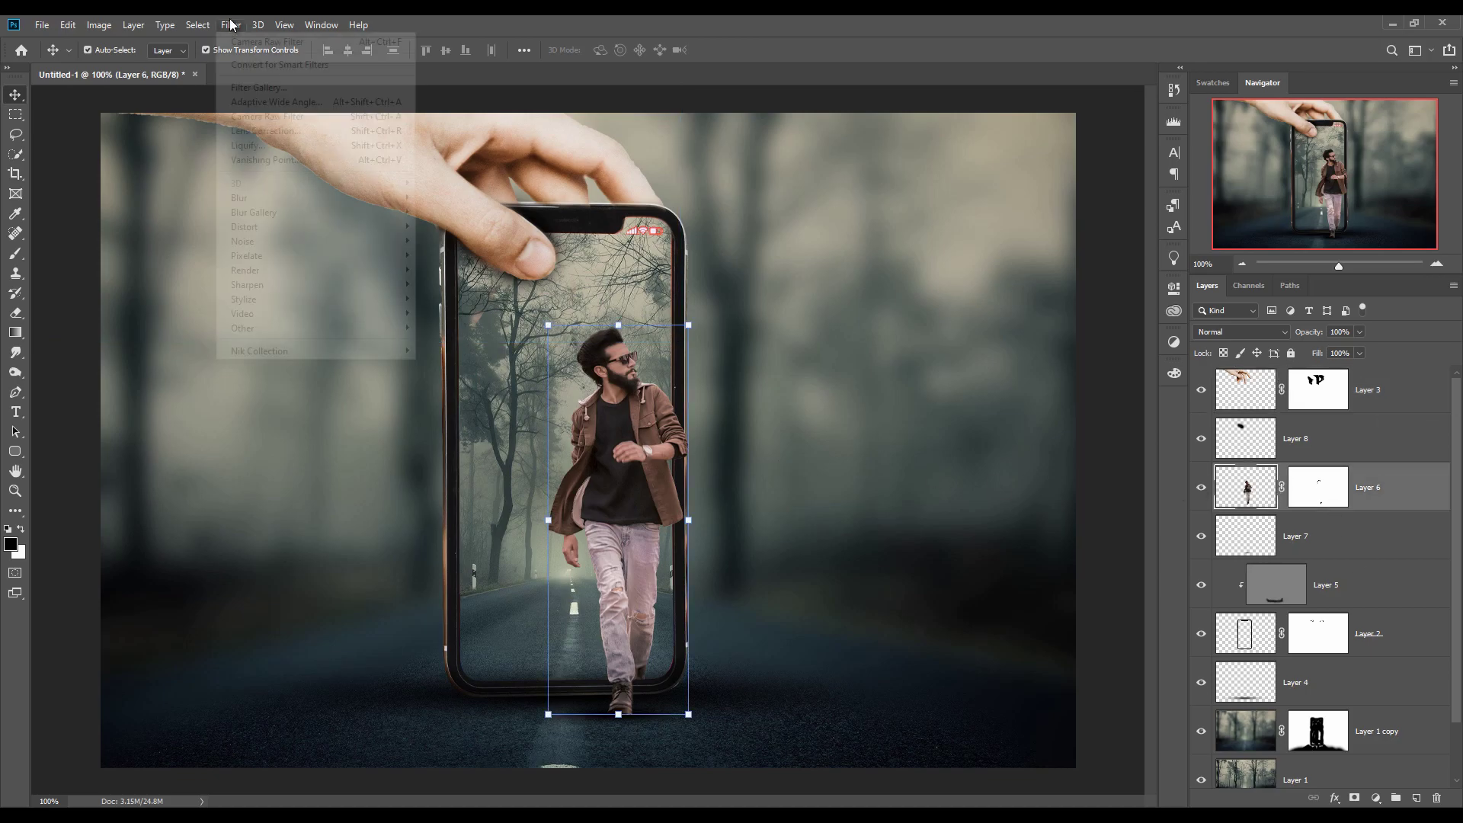
pyautogui.click(238, 119)
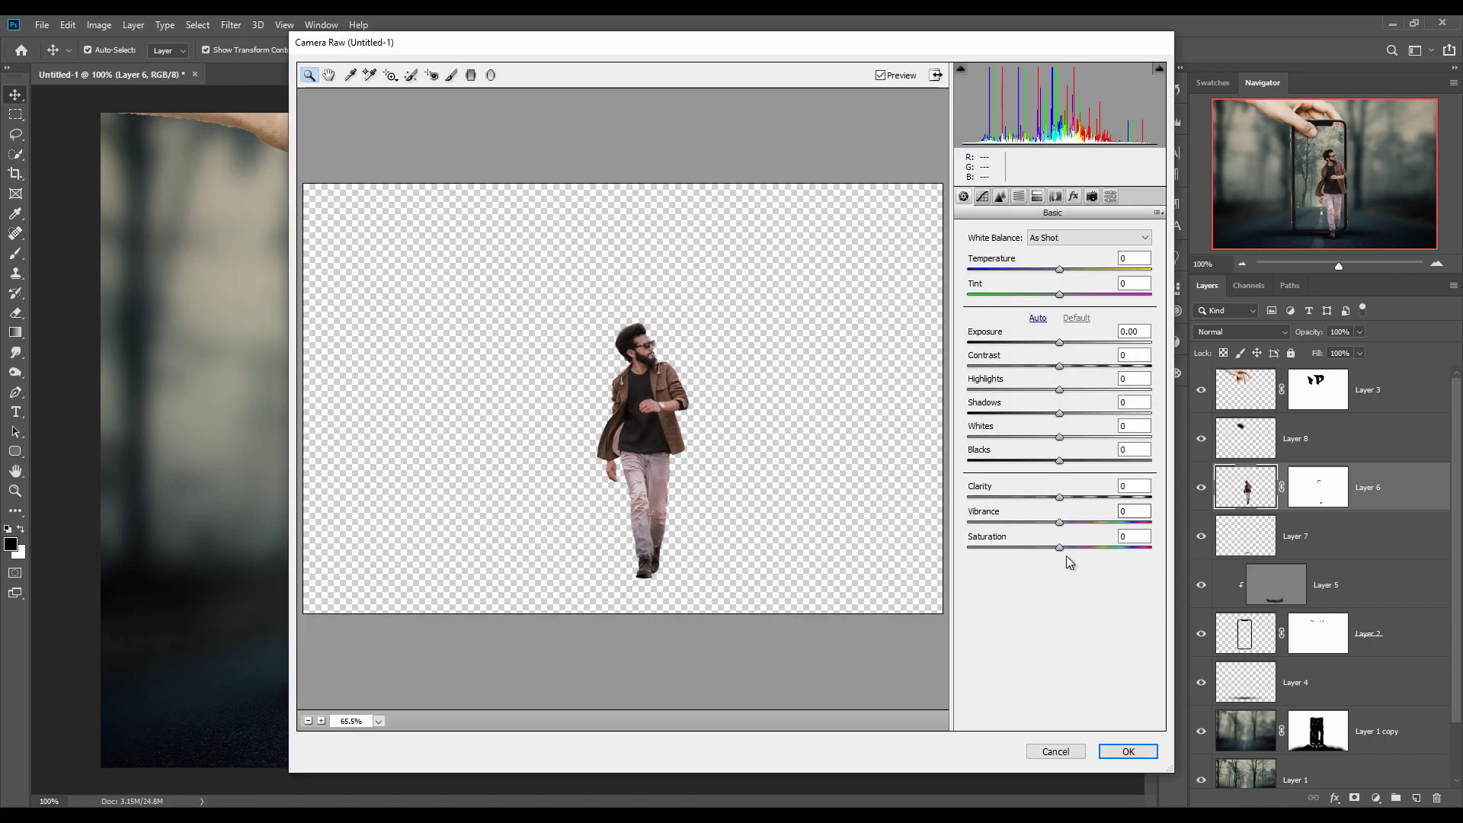
pyautogui.moveTo(1061, 549); pyautogui.dragTo(1102, 547)
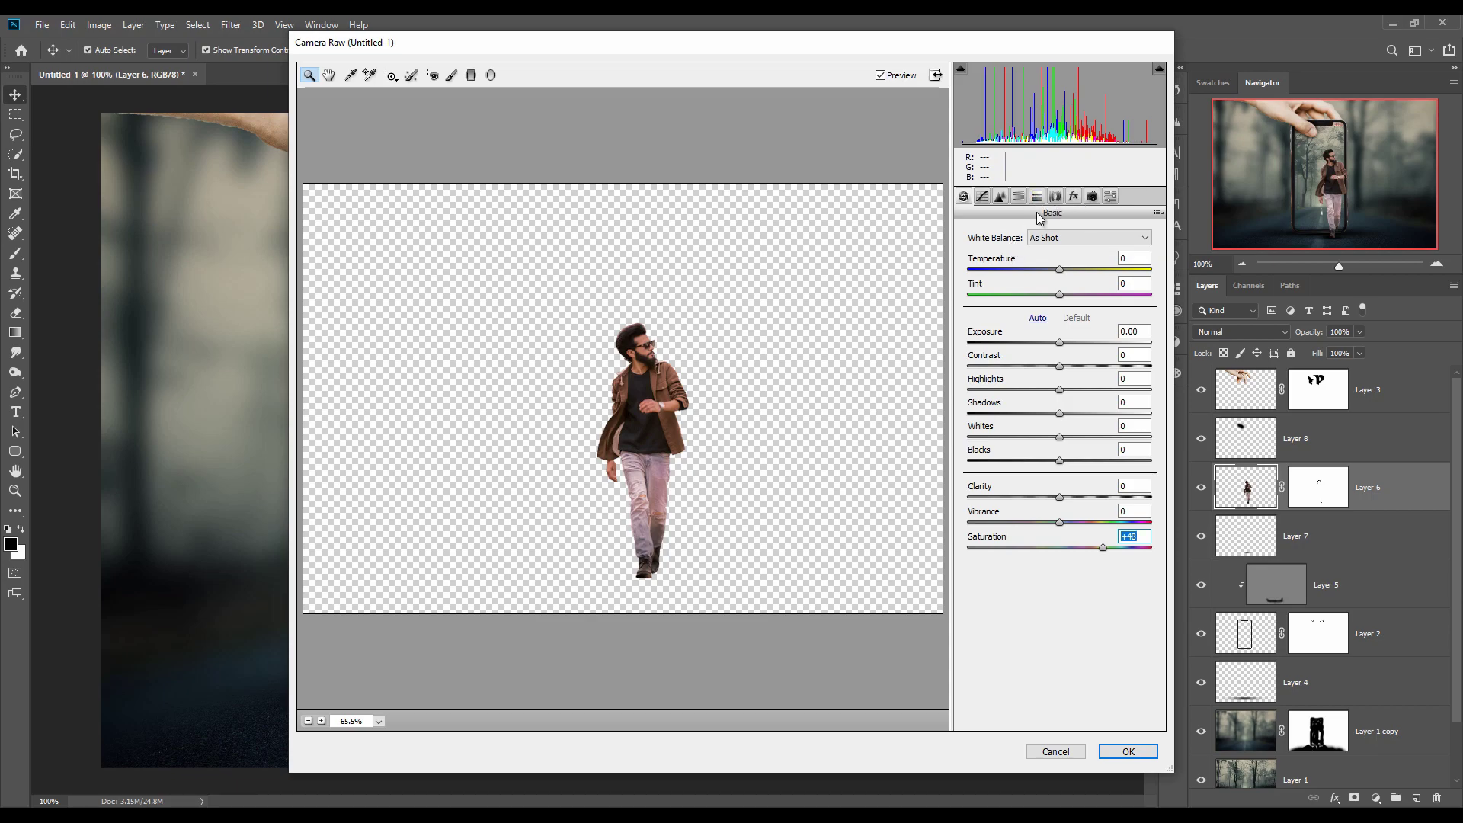
pyautogui.click(1019, 197)
pyautogui.moveTo(1060, 330); pyautogui.dragTo(1088, 314)
pyautogui.click(1127, 751)
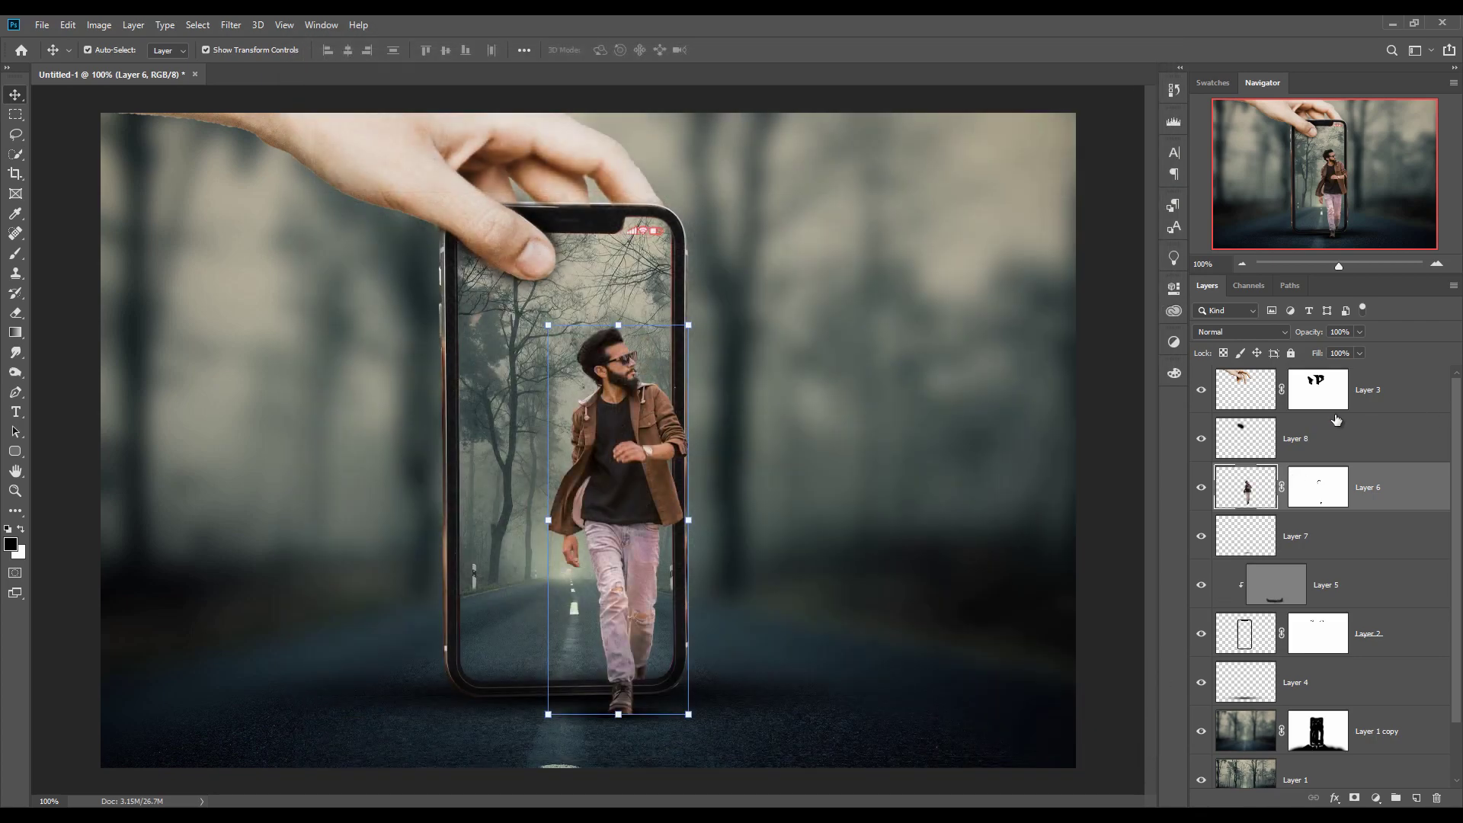
# Select the hand layer at the top of the layer stack
pyautogui.click(1395, 401)
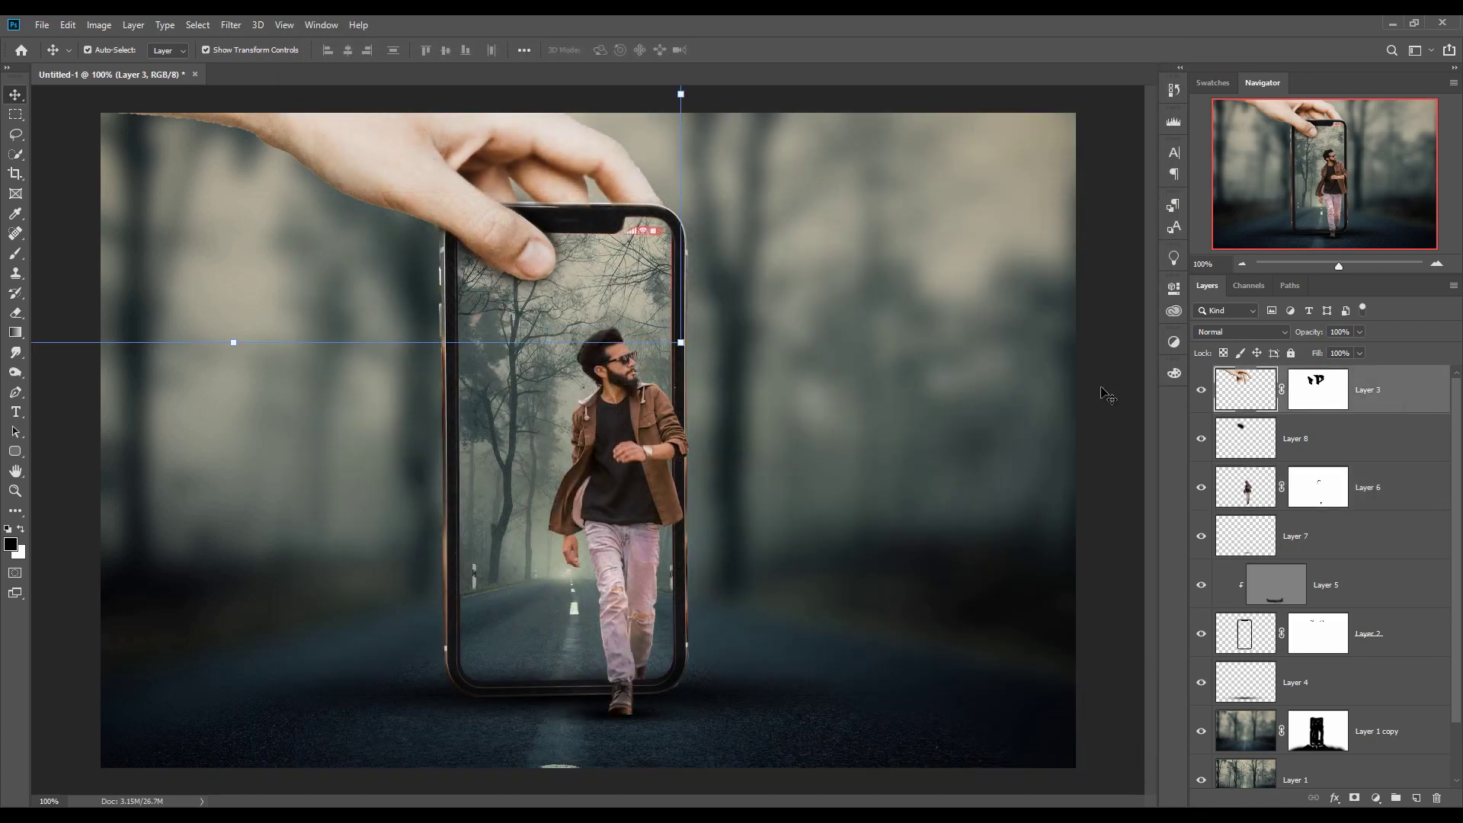